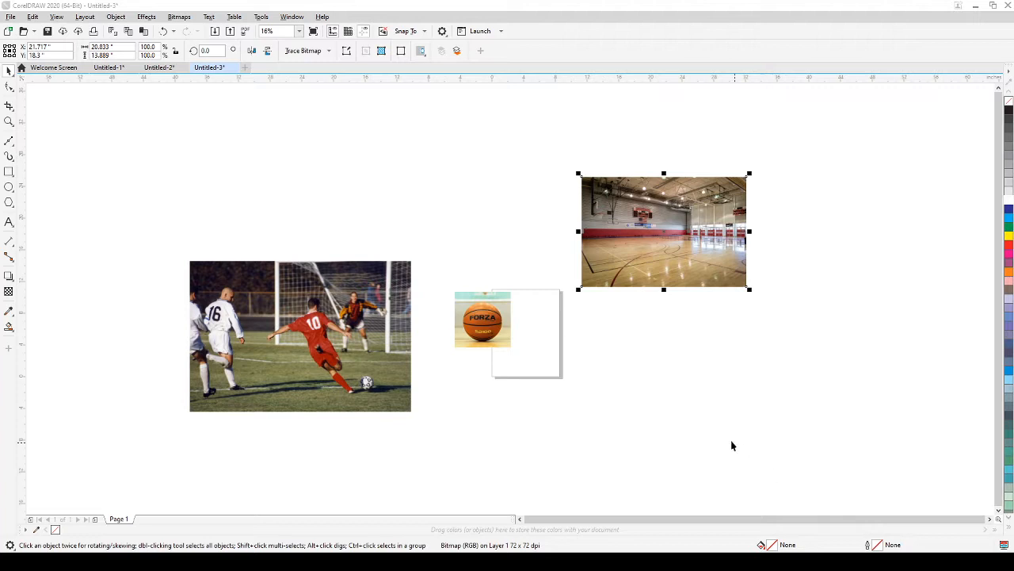
Step: Nudge the soccer photo slightly up and right, then deselect it
left_click_drag(366, 356, 377, 337)
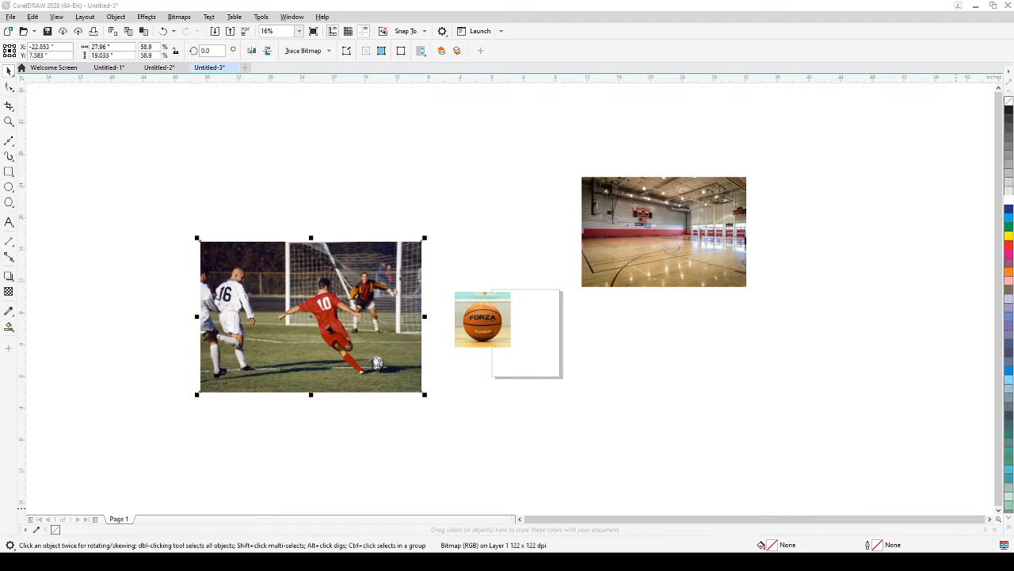
scroll(298, 331, "up", 2)
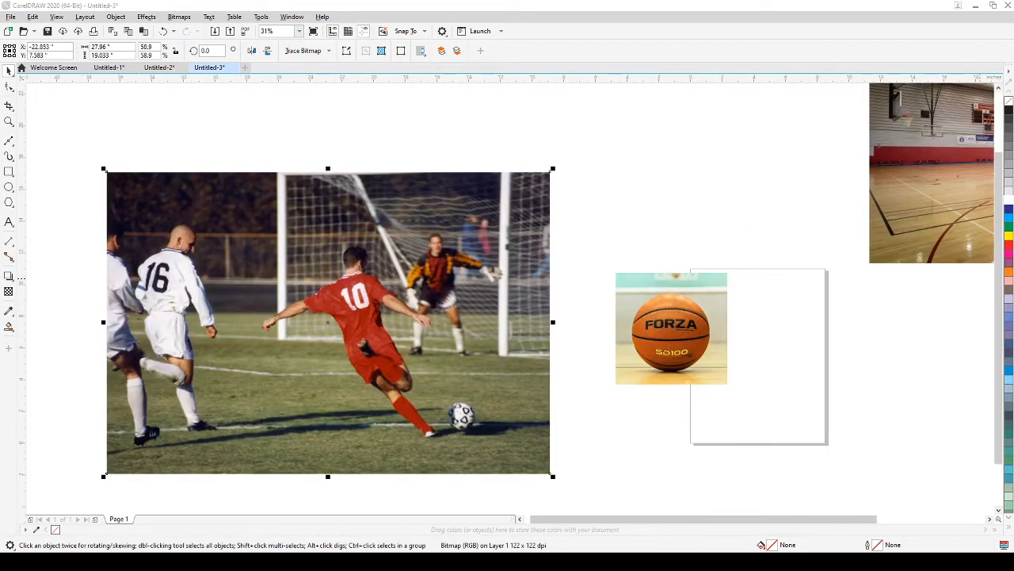
left_click(586, 421)
Step: Zoom in on the basketball photo and pick the Ellipse tool
scroll(787, 352, "up", 2)
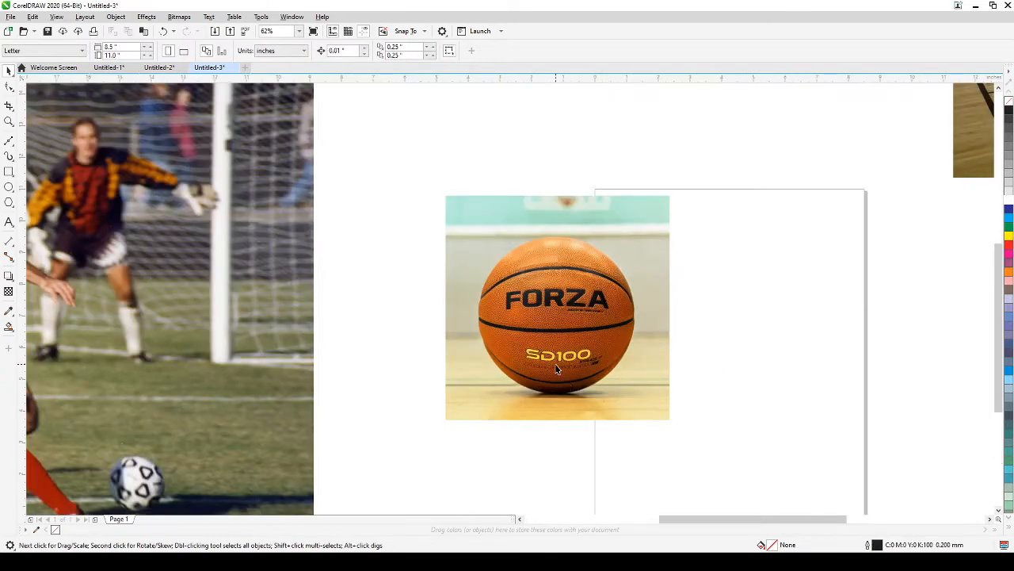
scroll(557, 370, "up", 2)
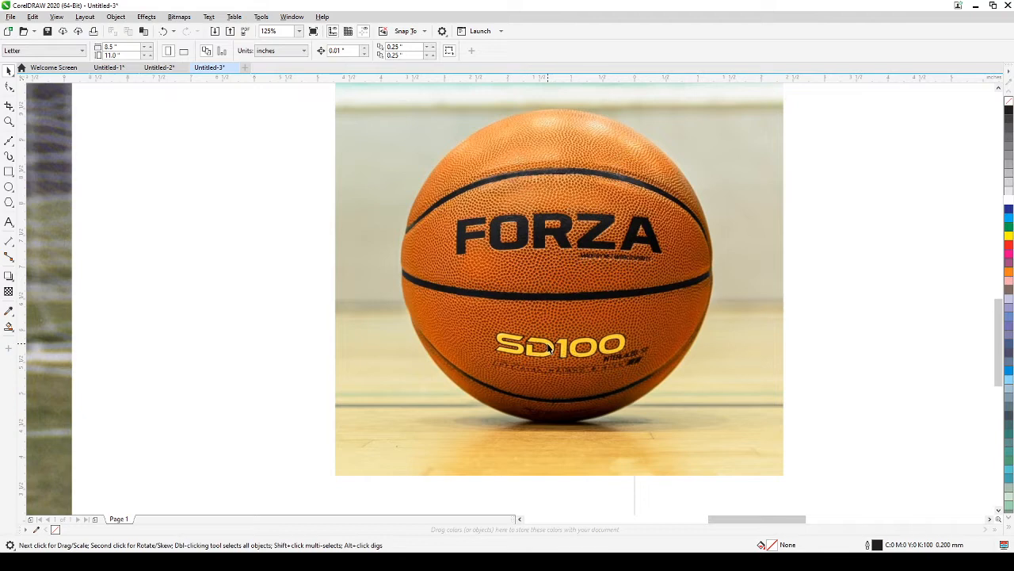
left_click_drag(547, 344, 540, 369)
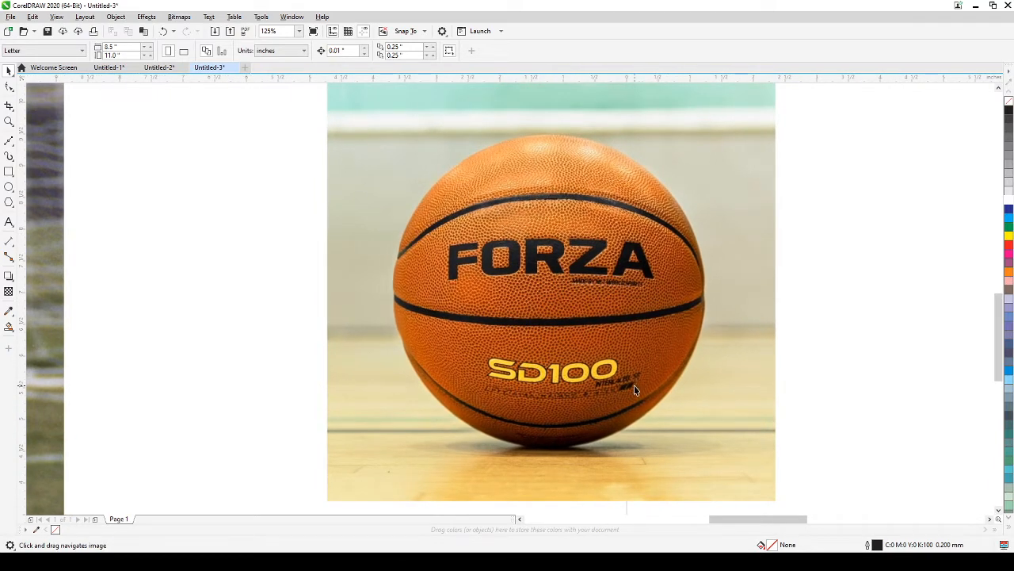
scroll(634, 389, "down", 2)
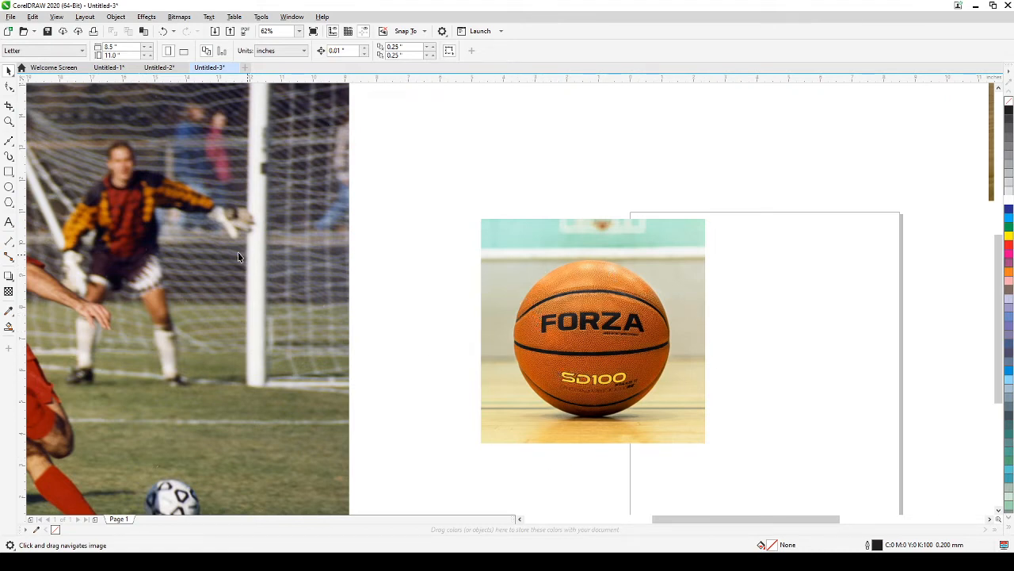
left_click(8, 187)
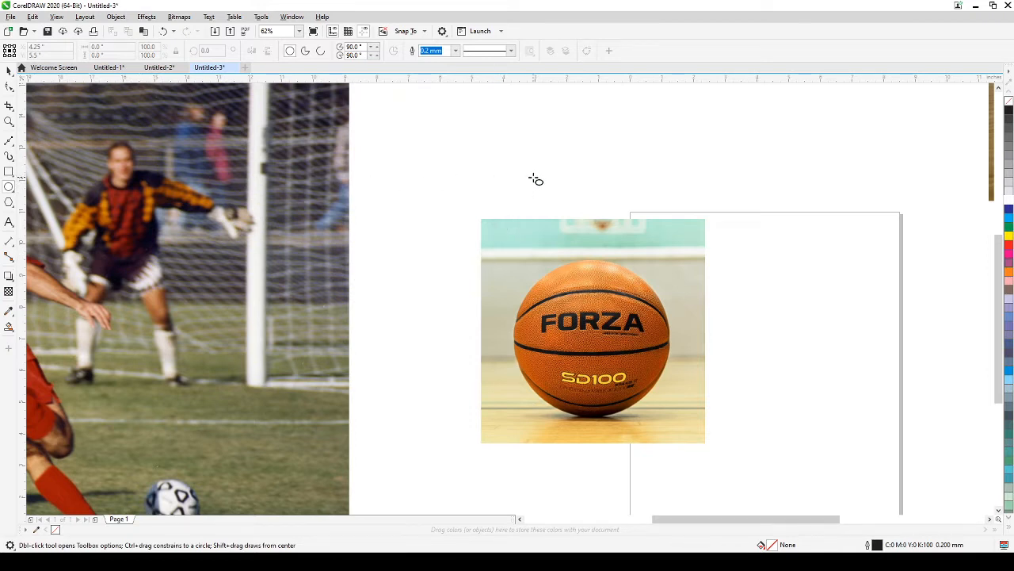
Step: Draw a roughly 4.45-inch circle and move it down onto the basketball
left_click_drag(517, 168, 660, 312)
key("space")
left_click_drag(585, 237, 589, 337)
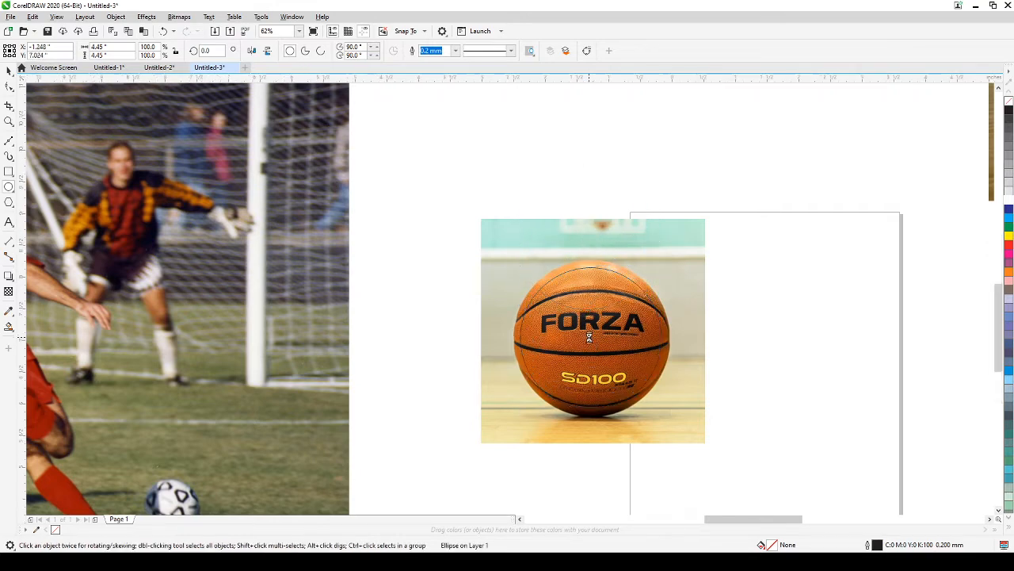
scroll(589, 340, "up", 2)
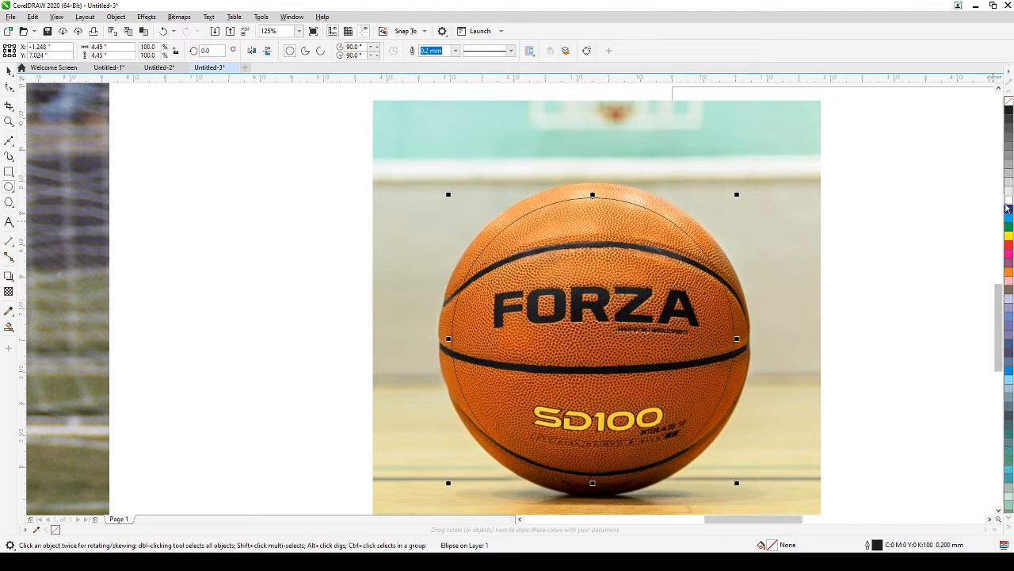
Step: Give the circle a white outline and enlarge it from its corners over the ball
right_click(1009, 202)
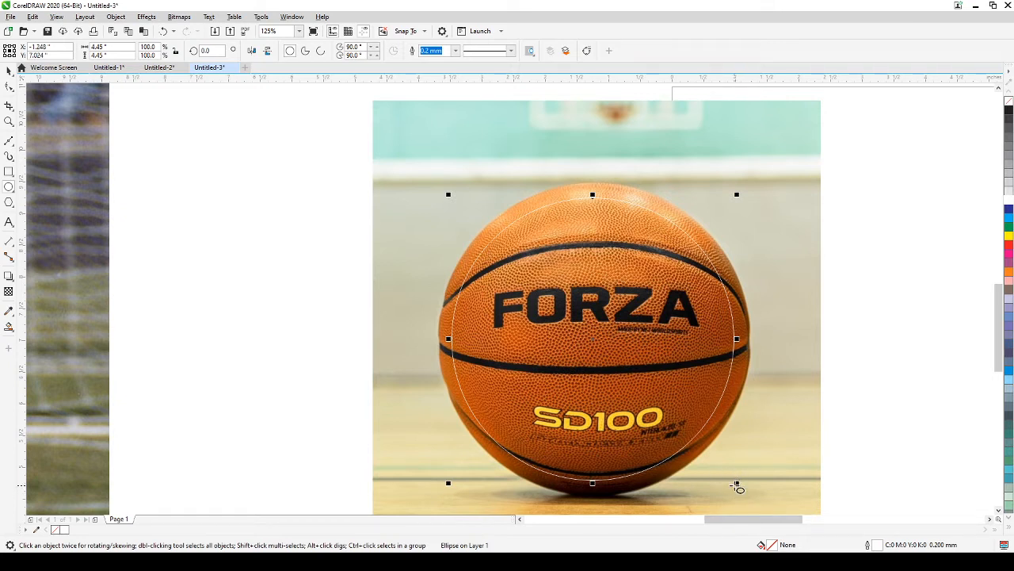
left_click_drag(736, 482, 751, 492)
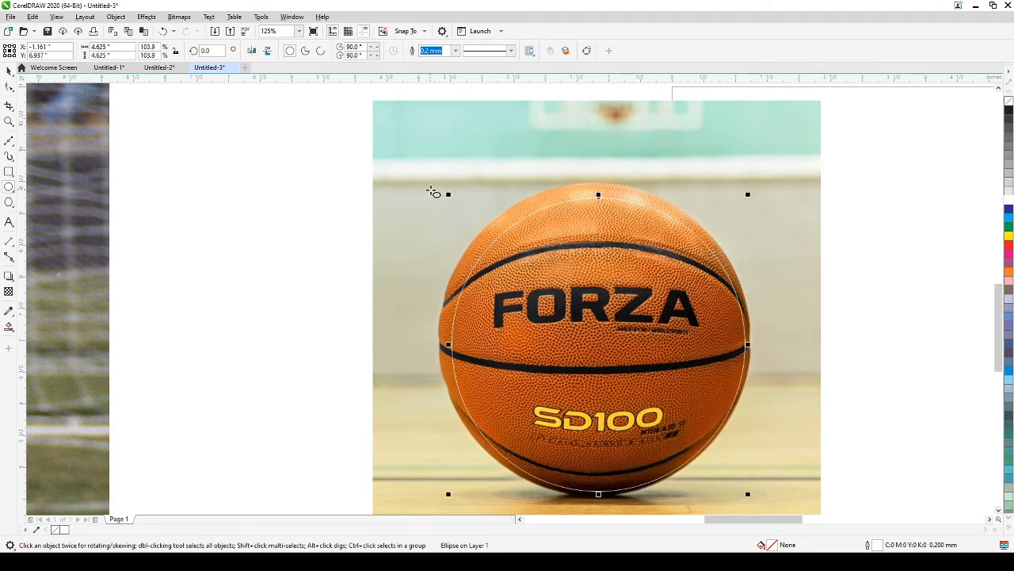
left_click_drag(446, 194, 434, 177)
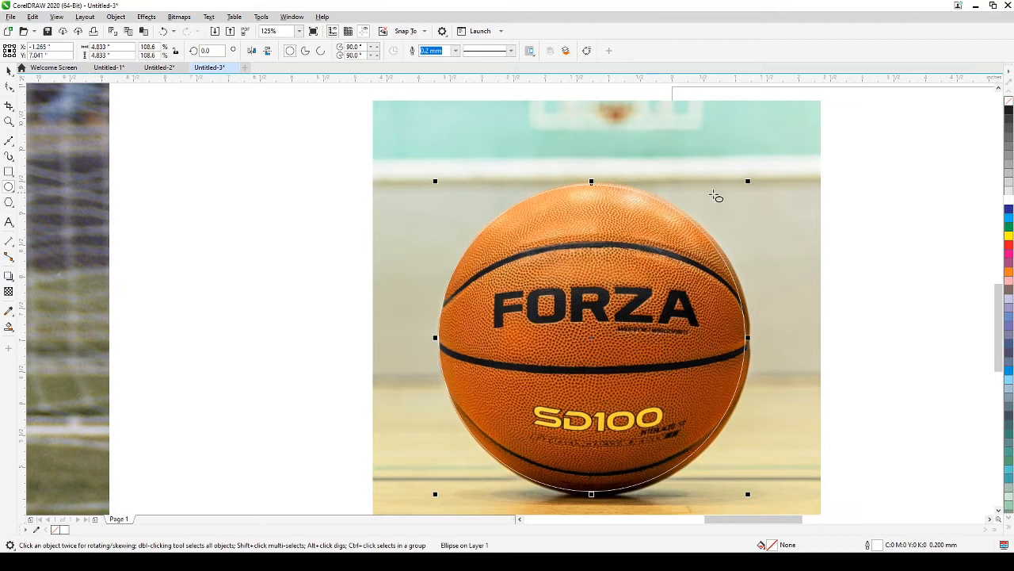
left_click_drag(750, 181, 751, 179)
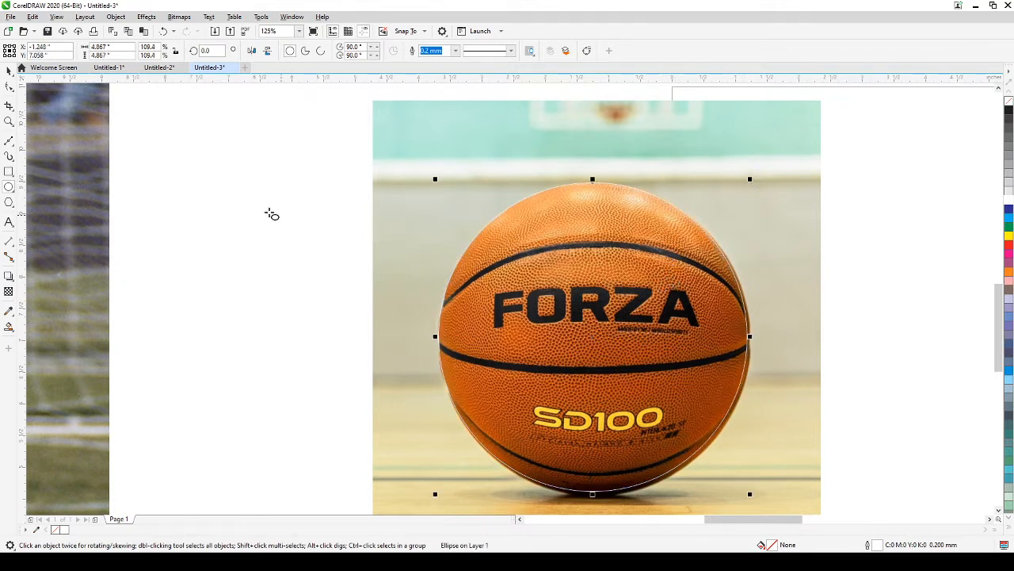
left_click(8, 73)
left_click_drag(614, 293, 615, 297)
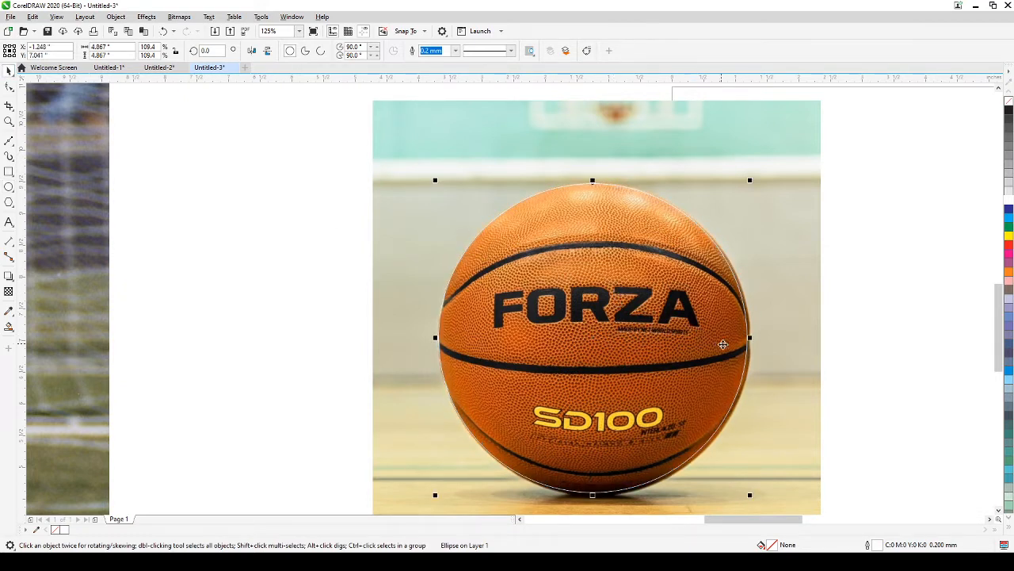
Step: Zoomed in, fit the circle's right and left sides to the ball's edges
scroll(753, 345, "up", 3)
scroll(756, 337, "up", 3)
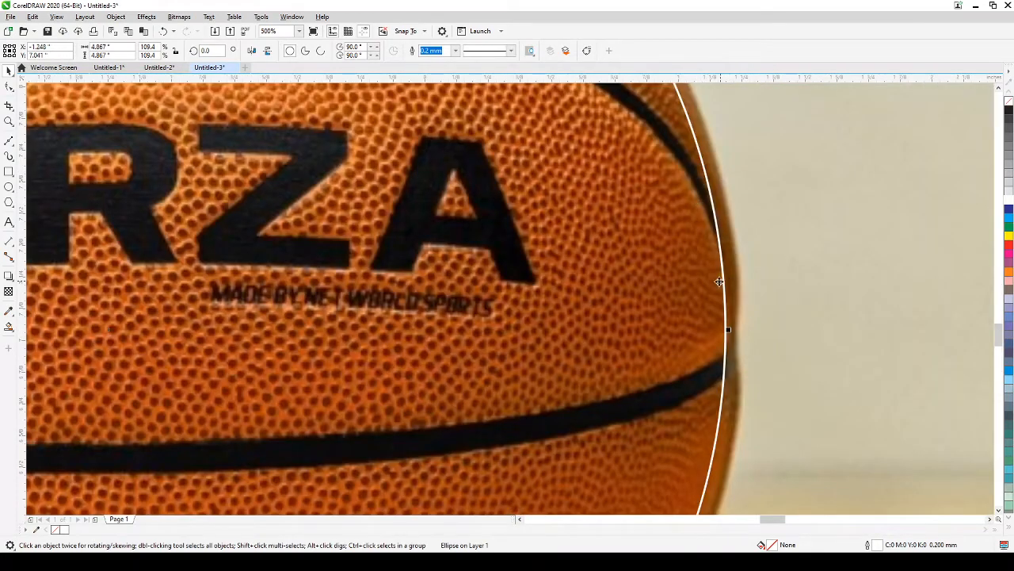
left_click_drag(730, 330, 753, 331)
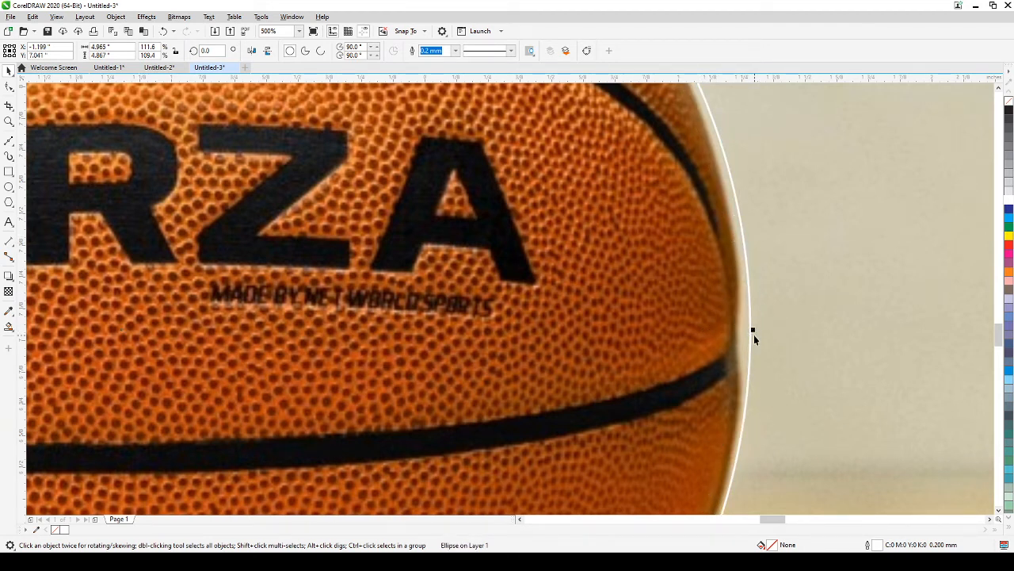
left_click_drag(754, 329, 739, 338)
scroll(739, 339, "down", 3)
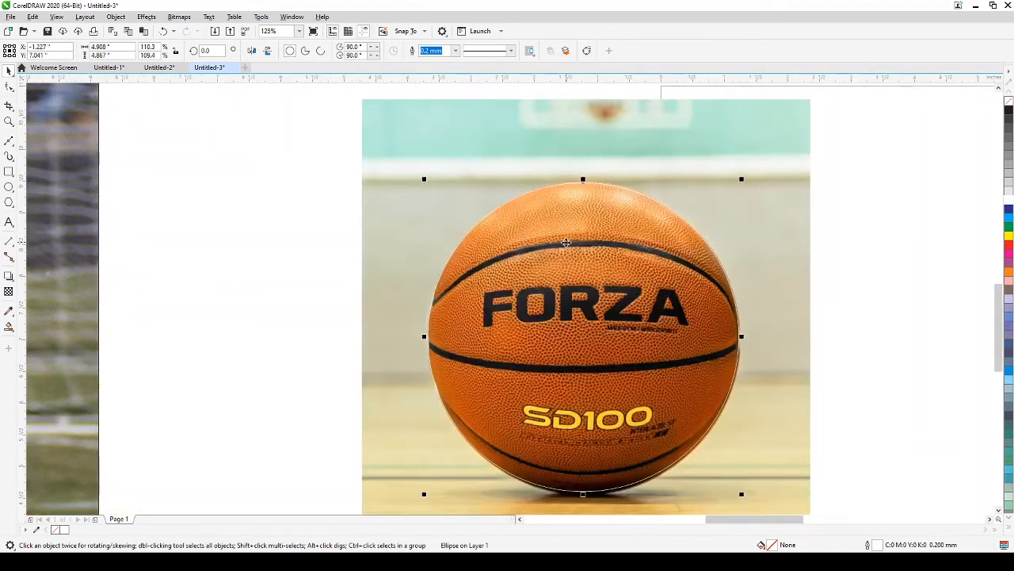
scroll(476, 264, "up", 2)
left_click_drag(369, 368, 474, 195)
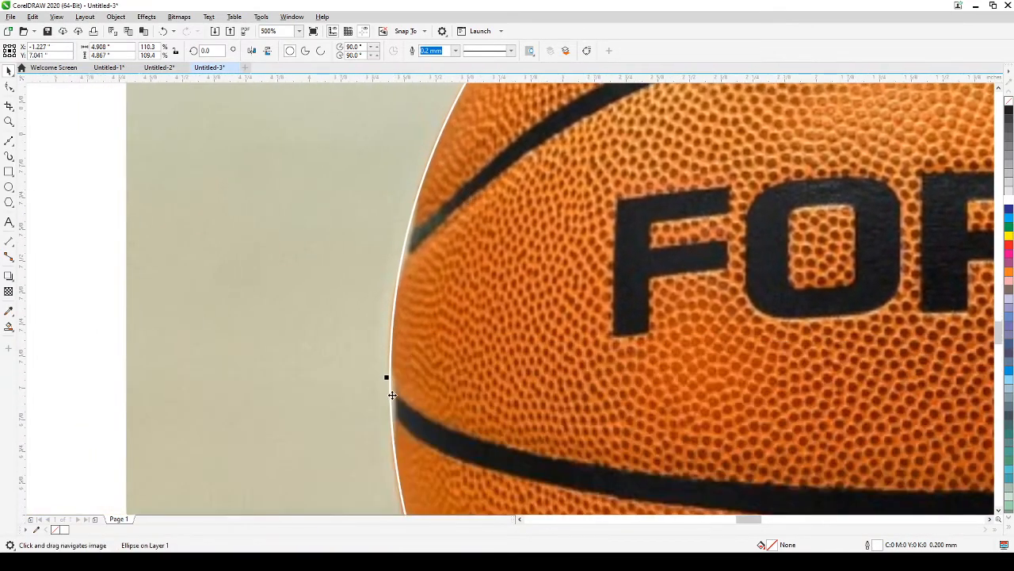
scroll(389, 398, "up", 1)
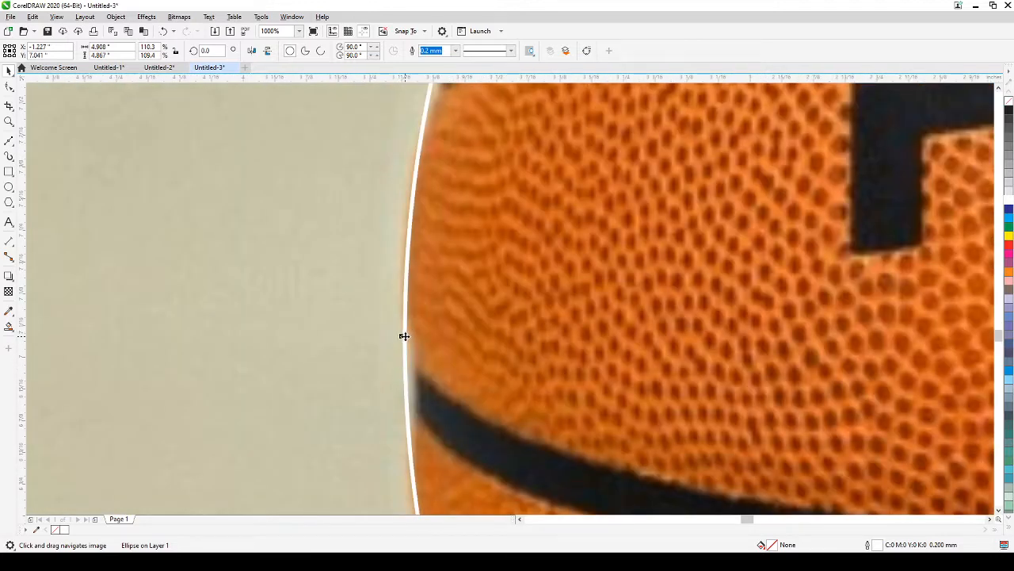
left_click_drag(401, 336, 407, 337)
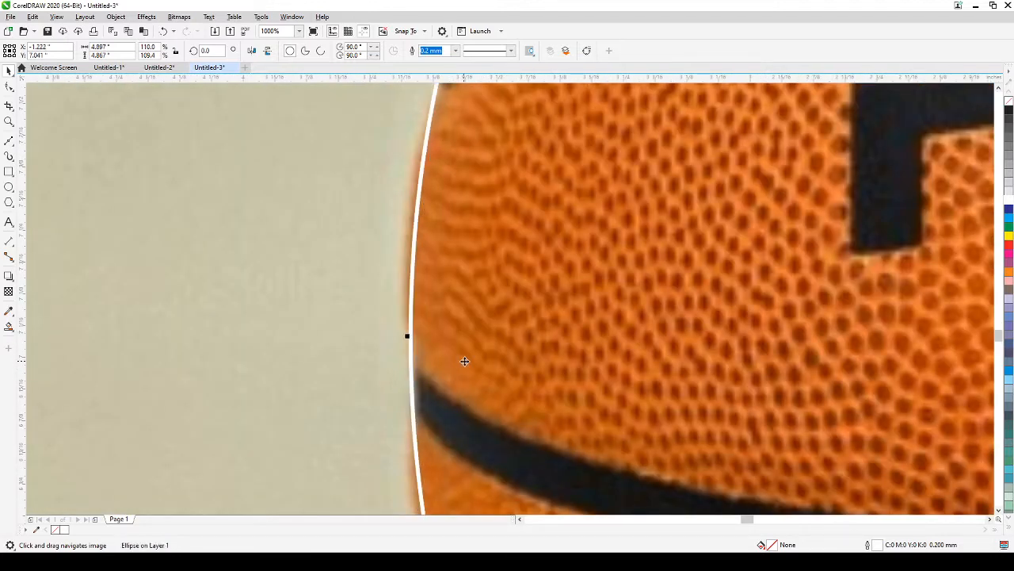
Step: Stretch the circle's bottom to the ball's base, about 4.9 inches overall
scroll(464, 357, "down", 1)
scroll(531, 382, "down", 1)
left_click_drag(584, 398, 430, 212)
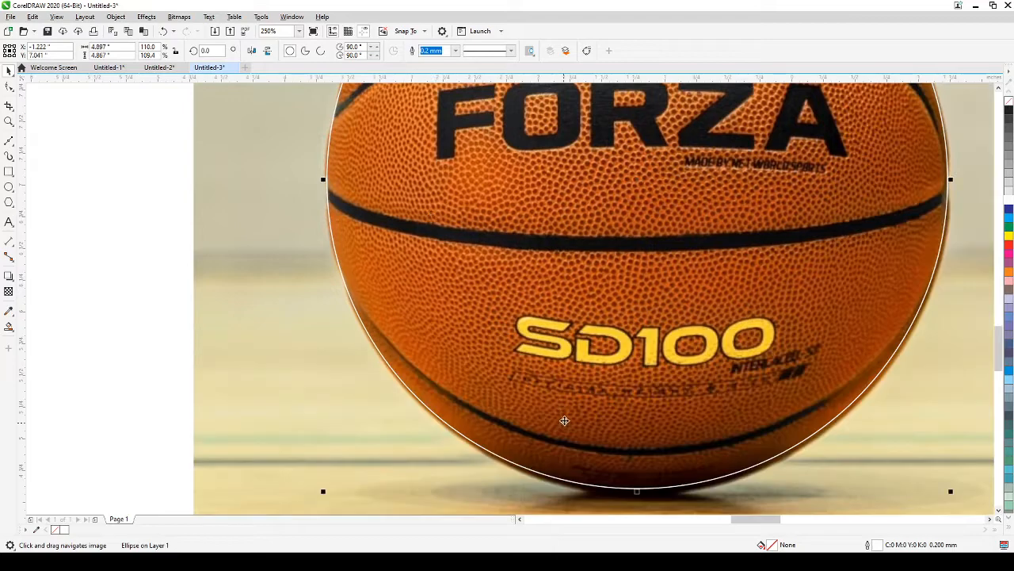
left_click_drag(564, 420, 532, 349)
scroll(595, 453, "up", 1)
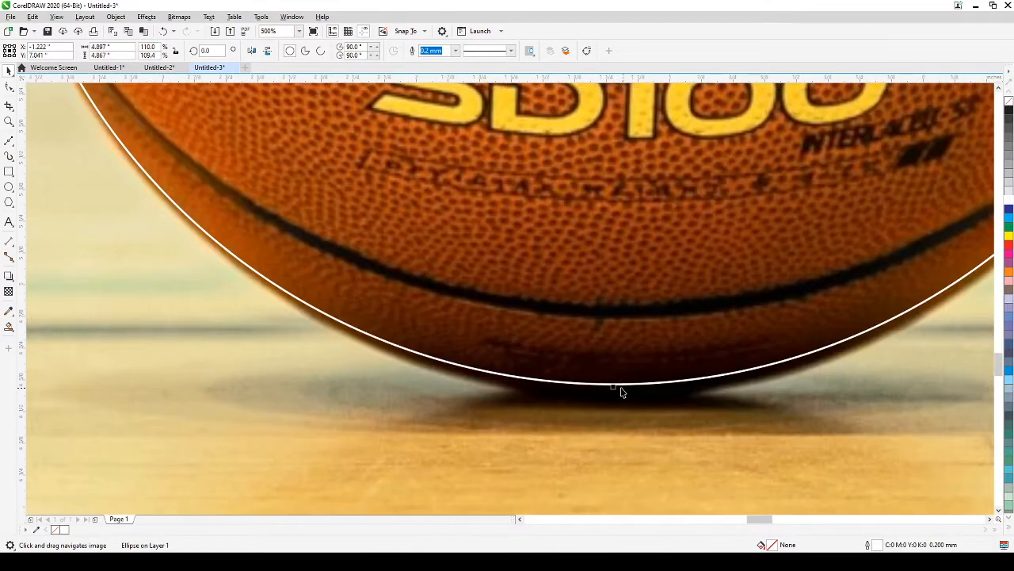
left_click_drag(611, 386, 612, 392)
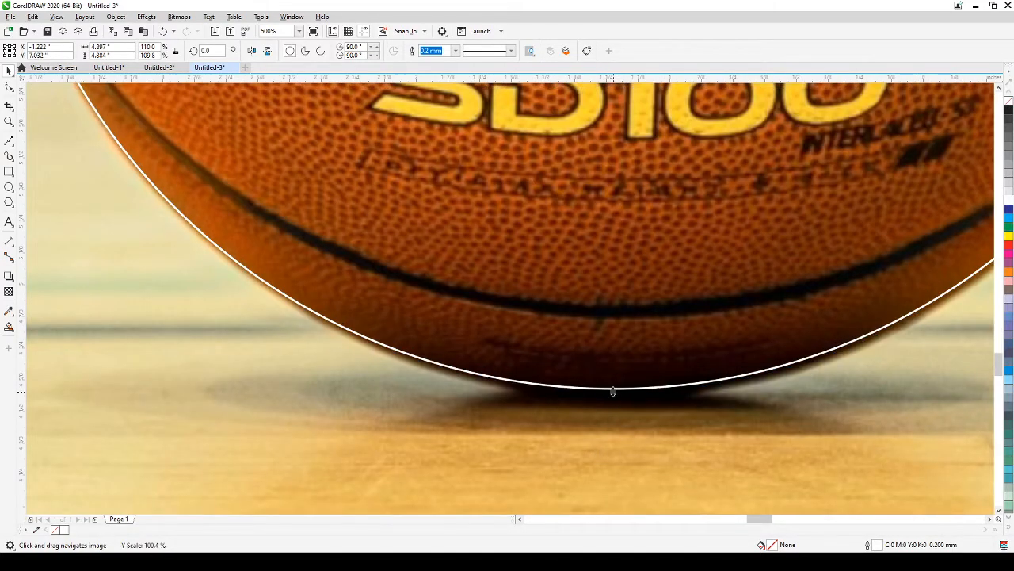
scroll(612, 391, "down", 2)
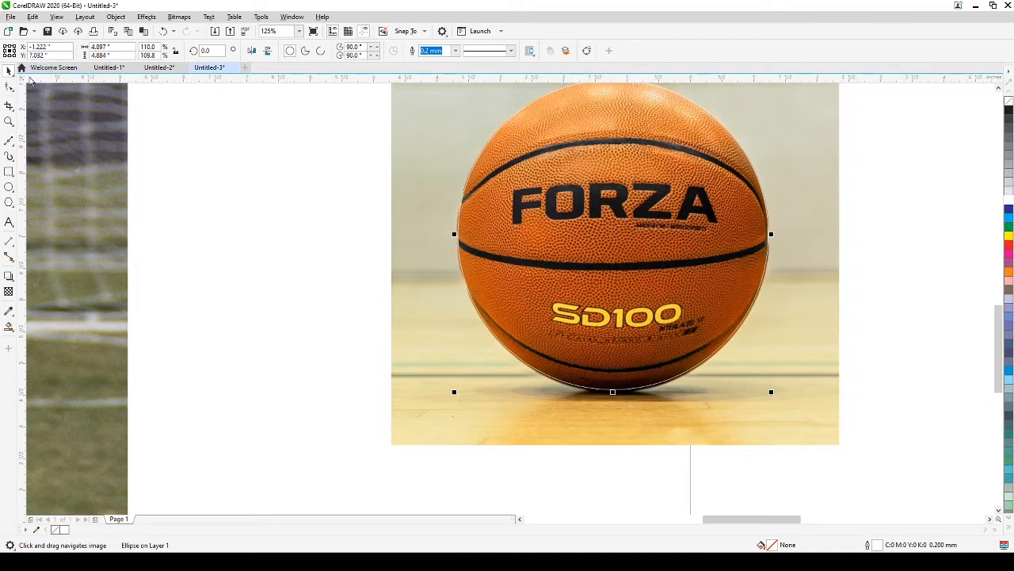
left_click(261, 174)
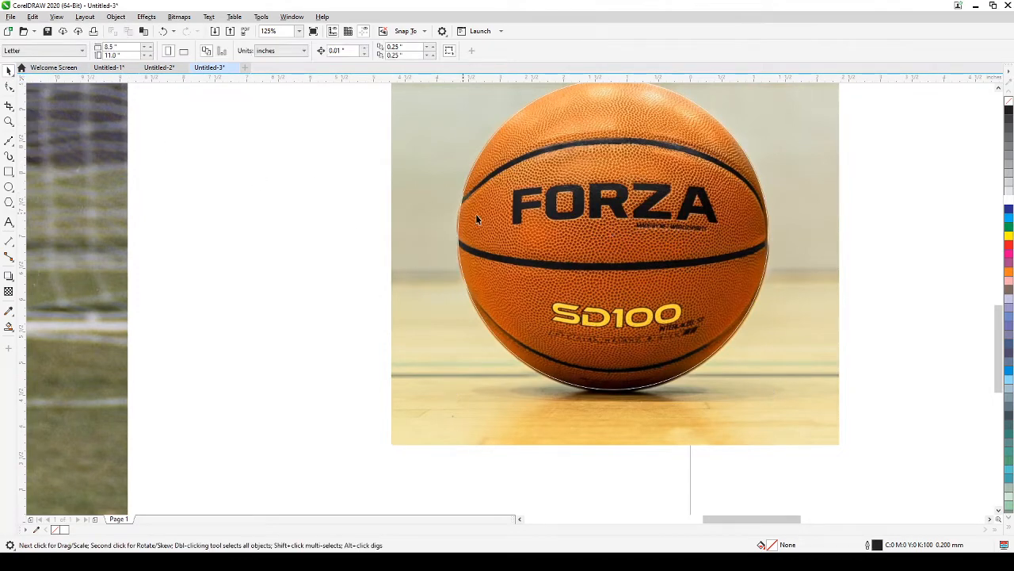
left_click(626, 225)
left_click_drag(914, 238, 864, 304)
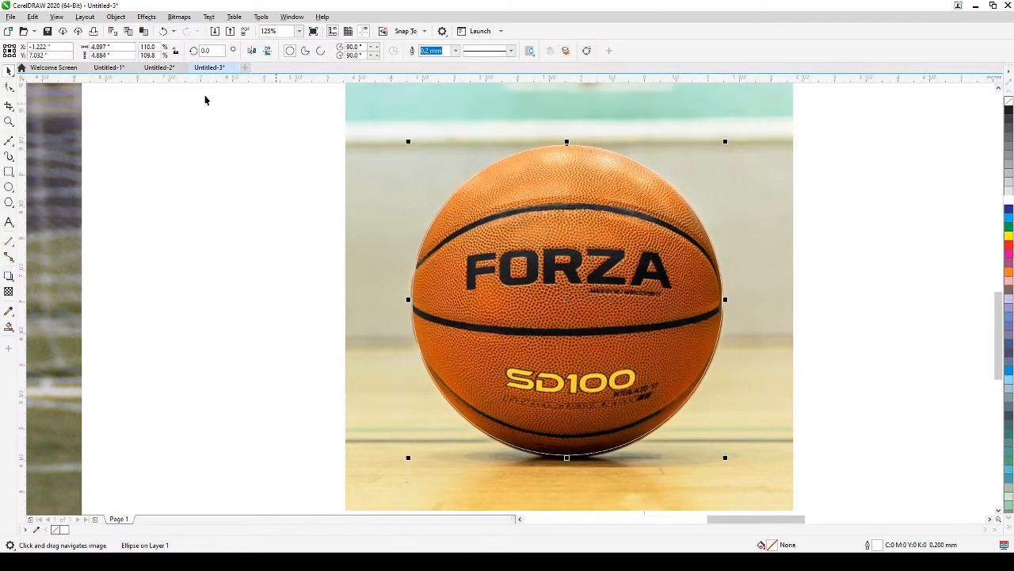
left_click(59, 17)
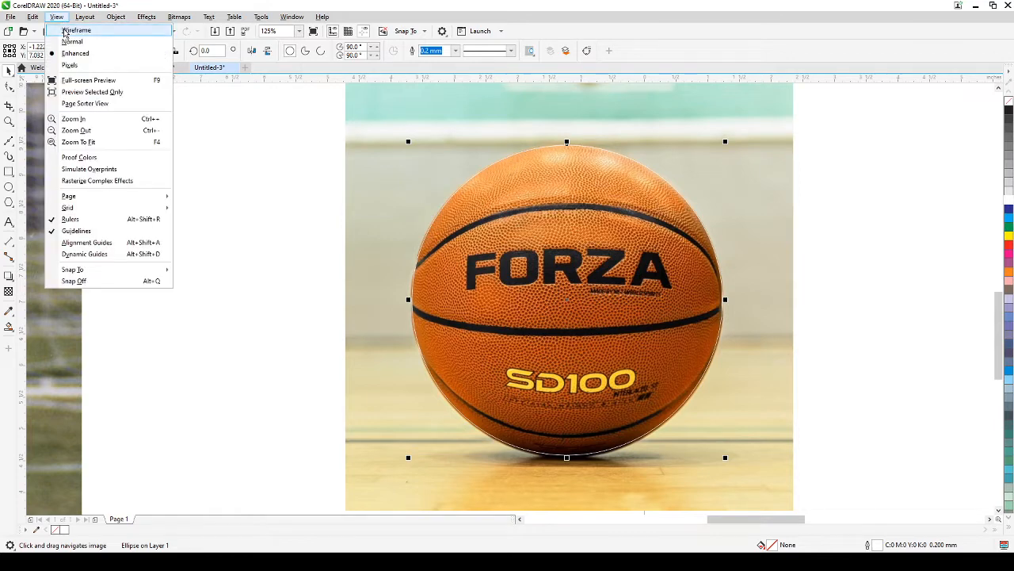
left_click(66, 32)
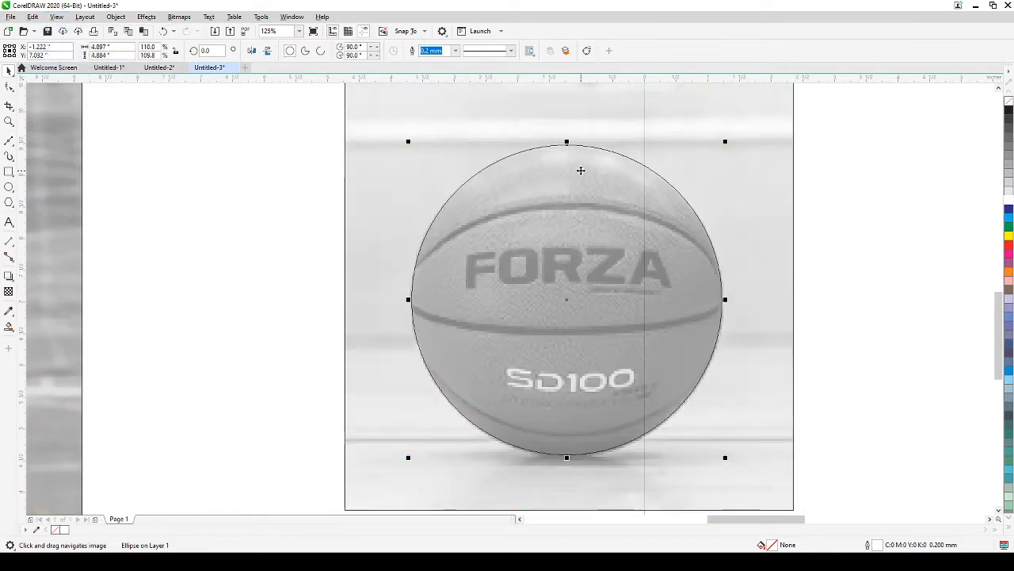
left_click(275, 211)
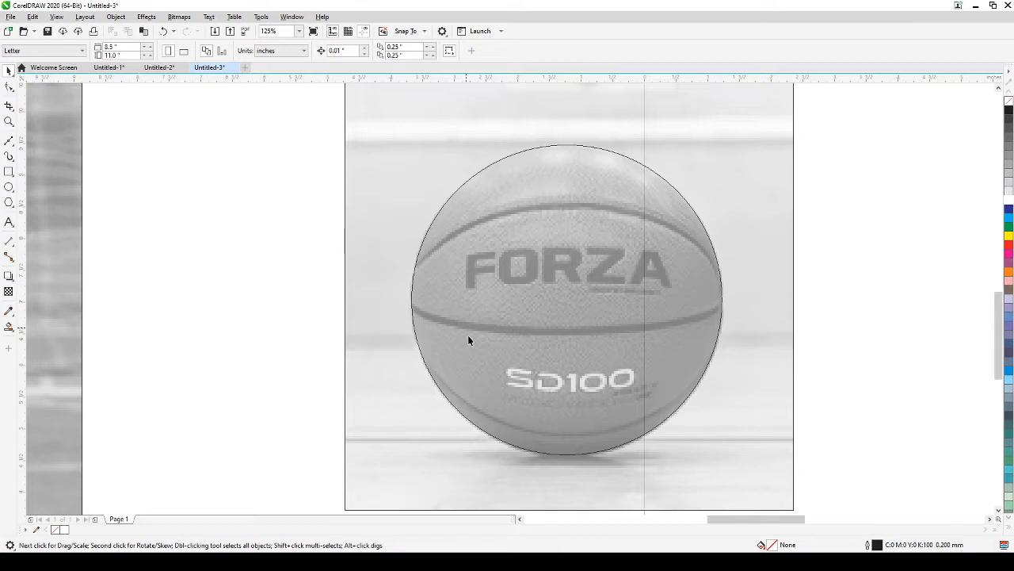
left_click(480, 133)
left_click(239, 165)
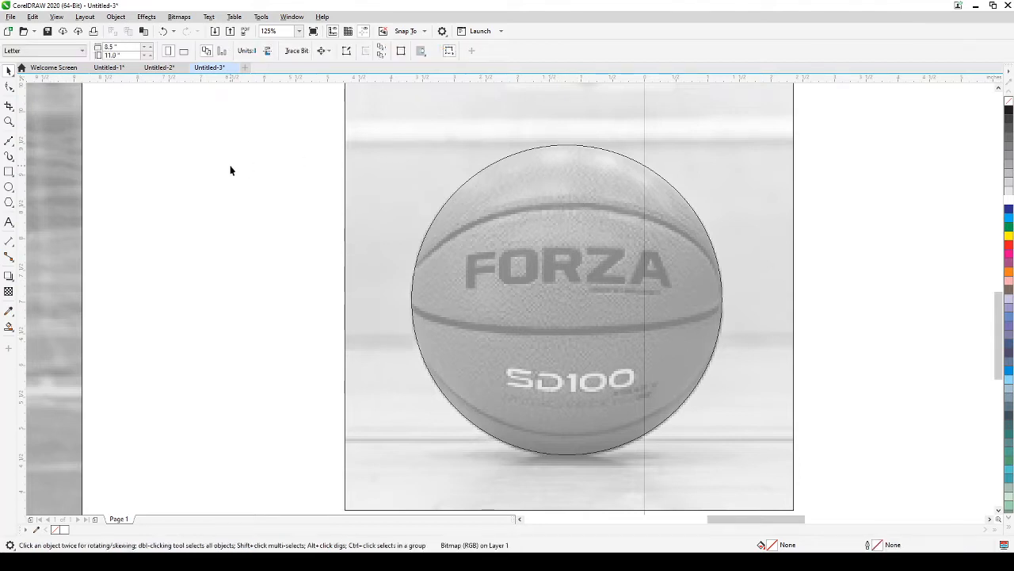
left_click(56, 16)
left_click(71, 54)
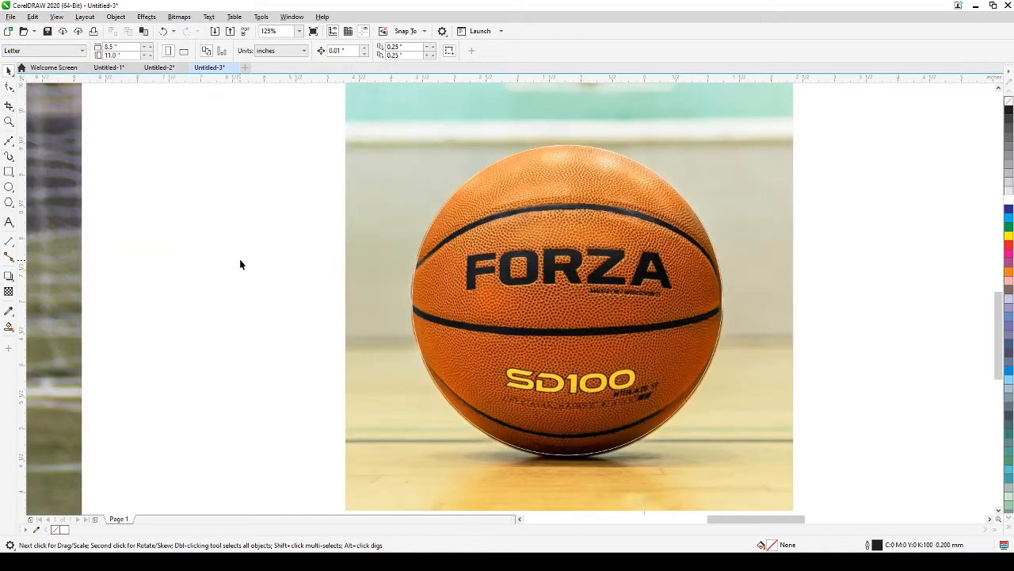
left_click(369, 131)
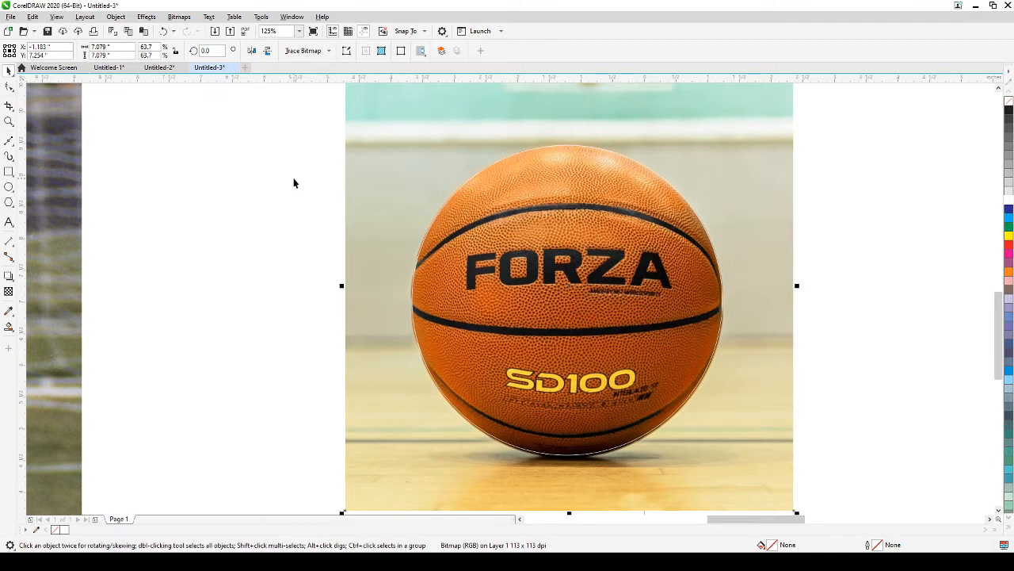
Step: PowerClip the basketball photo inside the circle and move the clipped ball left
left_click(115, 17)
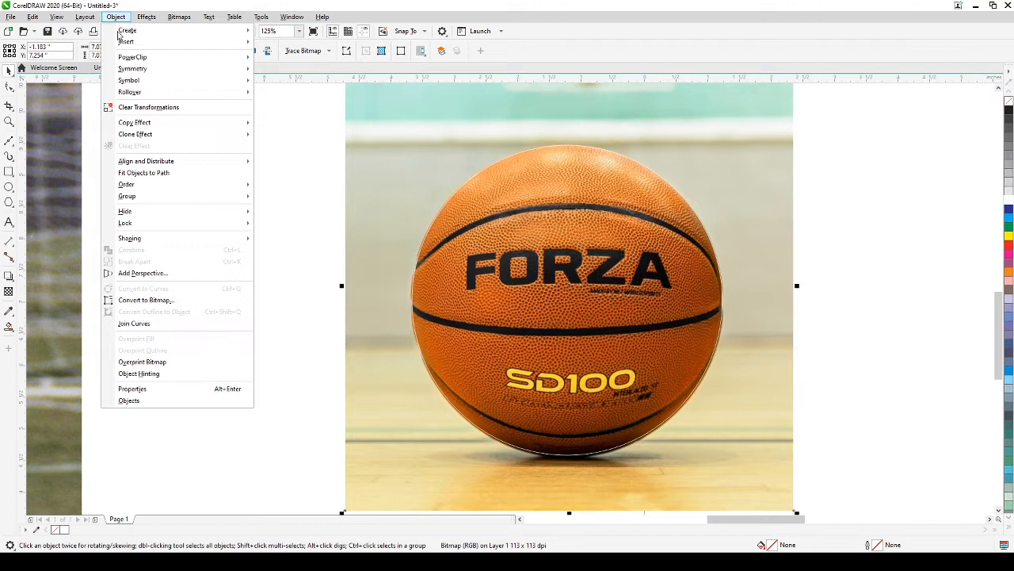
mouse_move(133, 58)
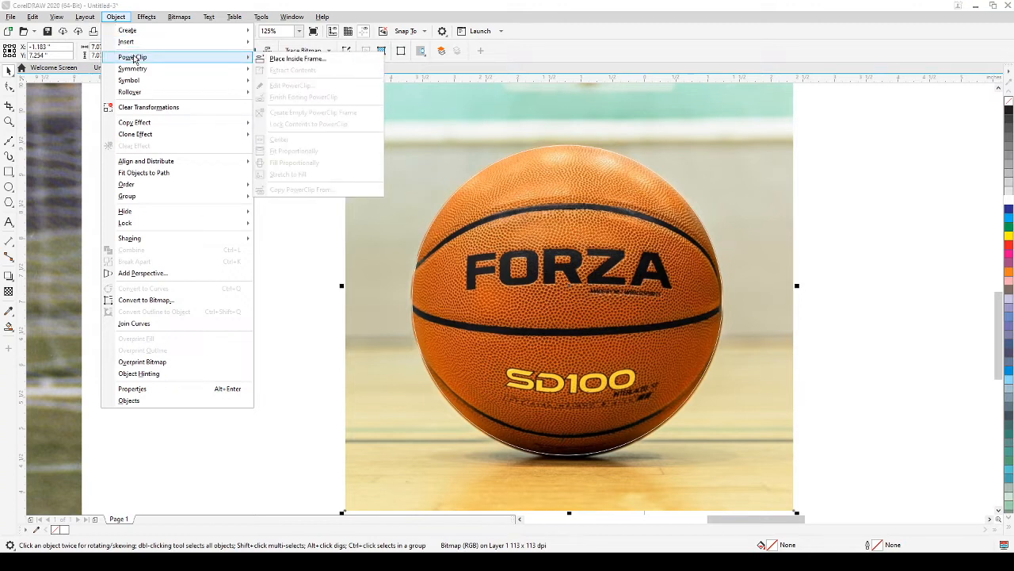
left_click(287, 60)
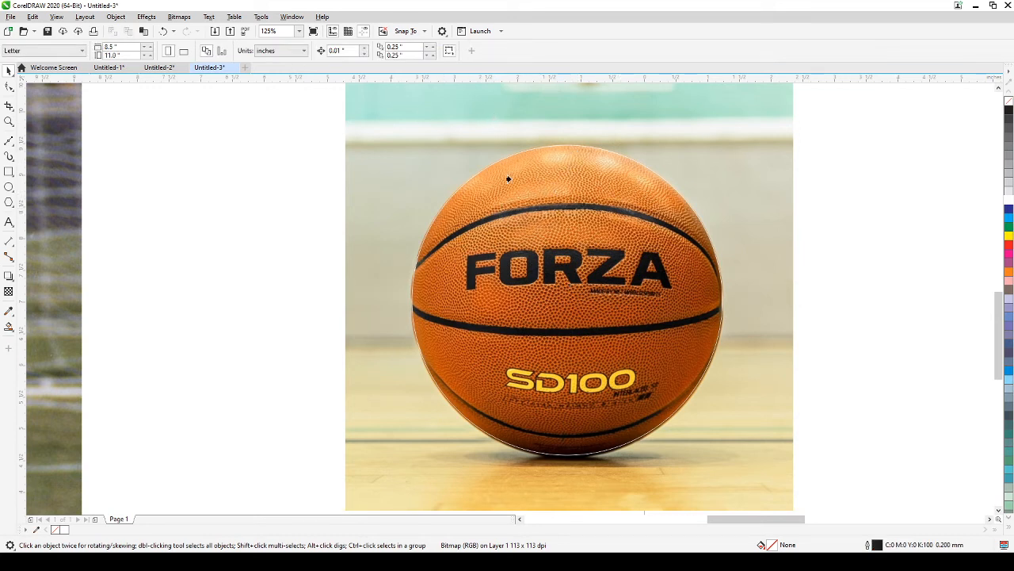
left_click(411, 329)
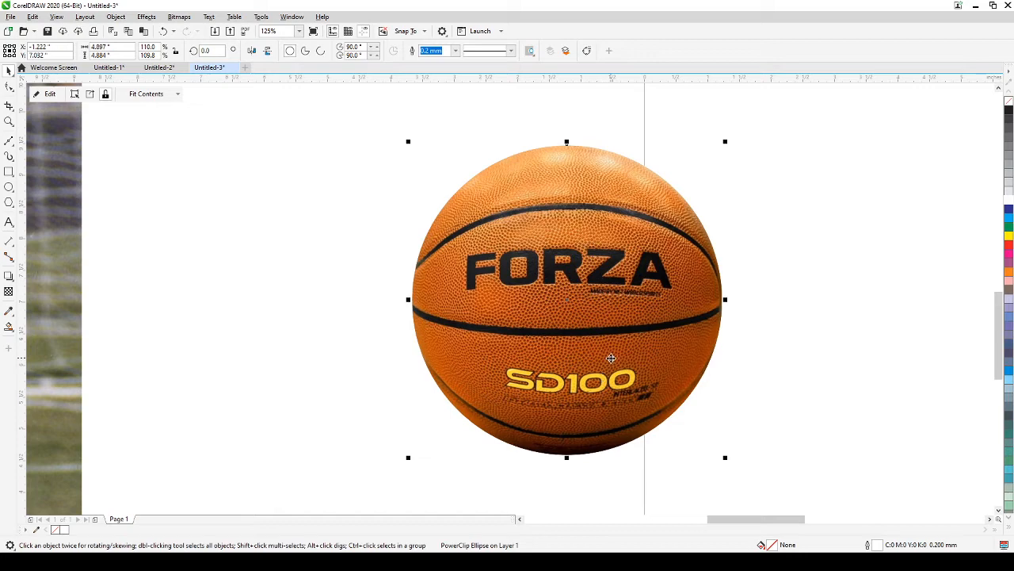
left_click_drag(612, 349, 234, 327)
left_click_drag(447, 323, 713, 352)
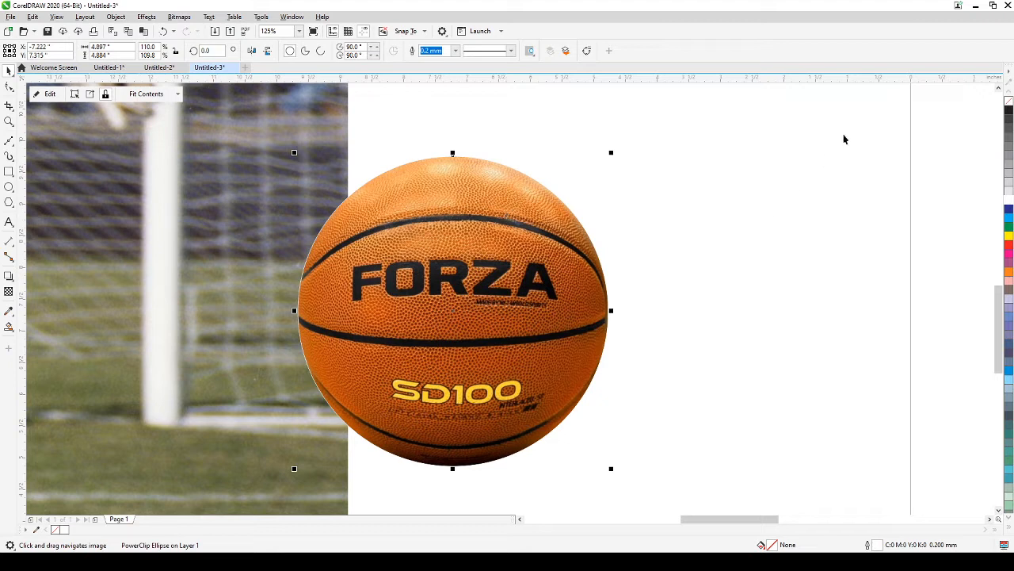
Step: Remove the ball's outline and carry the clipped ball over to the gym photo
right_click(1009, 104)
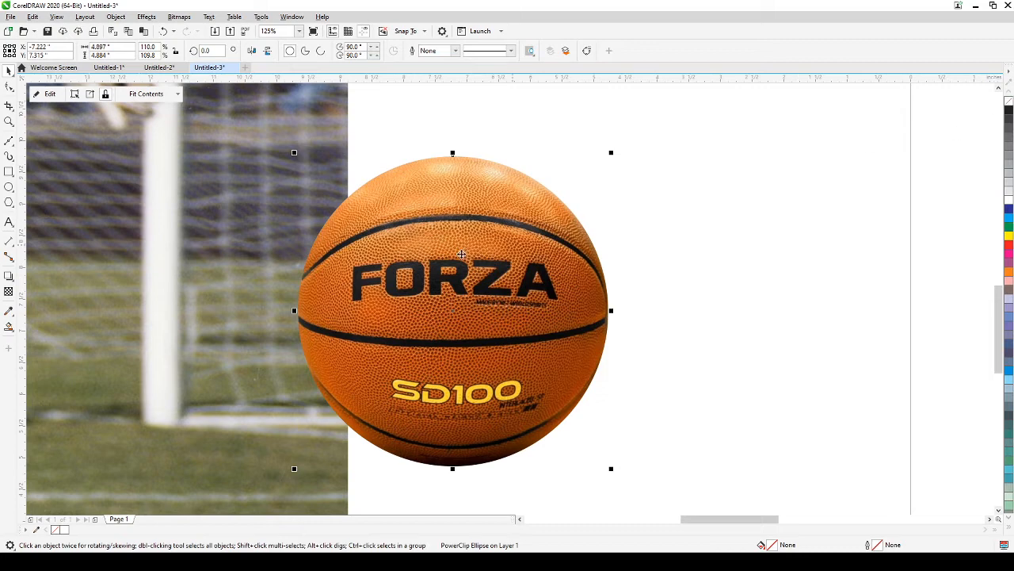
left_click(733, 262)
left_click_drag(695, 296, 716, 288)
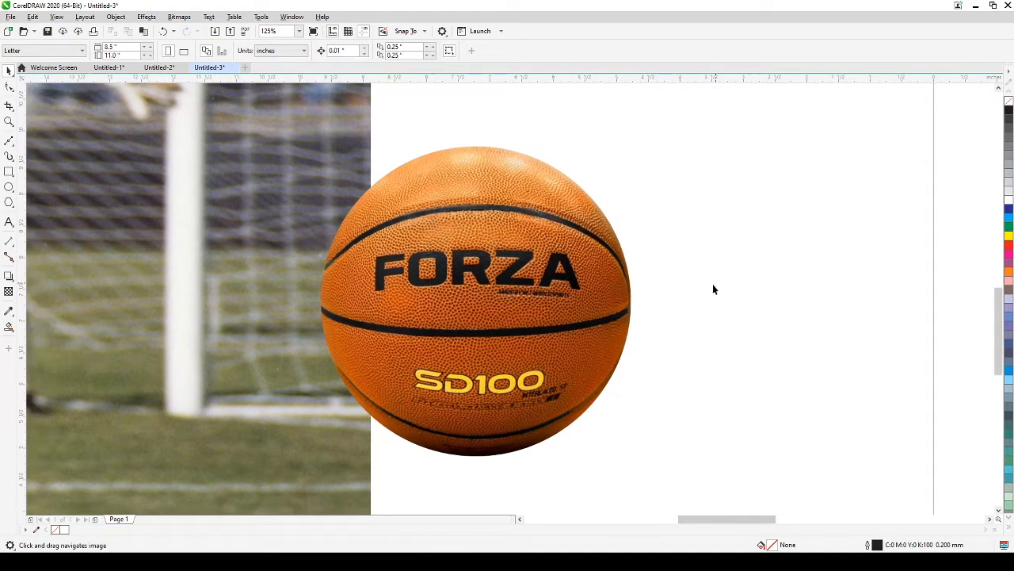
scroll(659, 310, "down", 2)
left_click(598, 317)
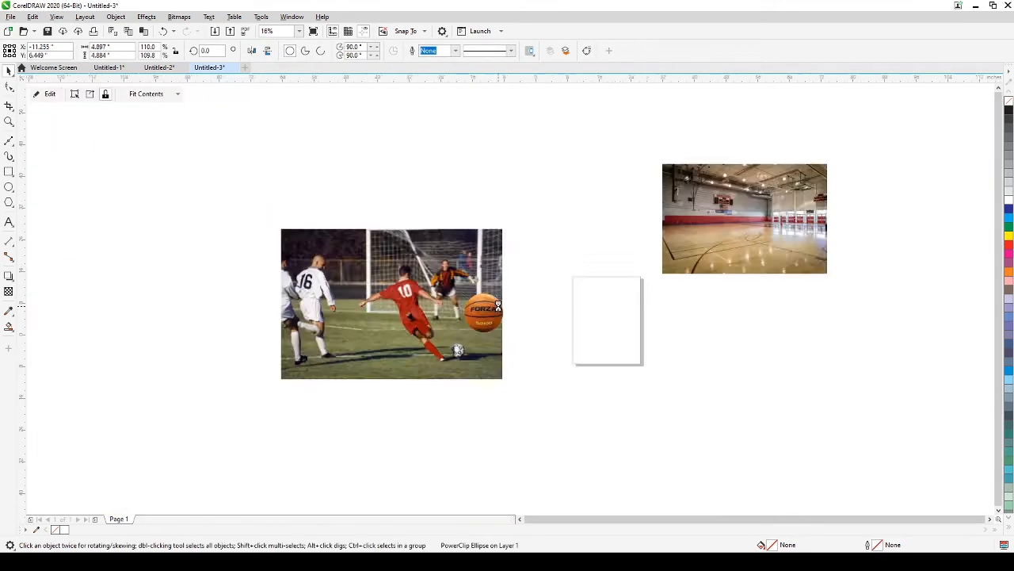
scroll(611, 317, "down", 3)
left_click_drag(621, 317, 511, 335)
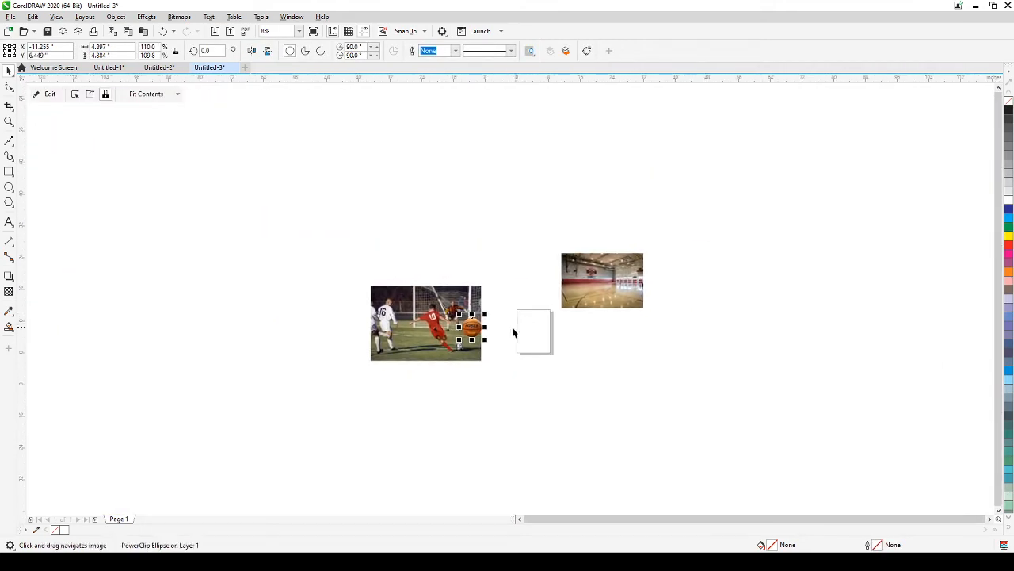
Step: Scale the basketball down and set it on the court's hardwood floor
left_click(501, 337)
scroll(609, 284, "up", 3)
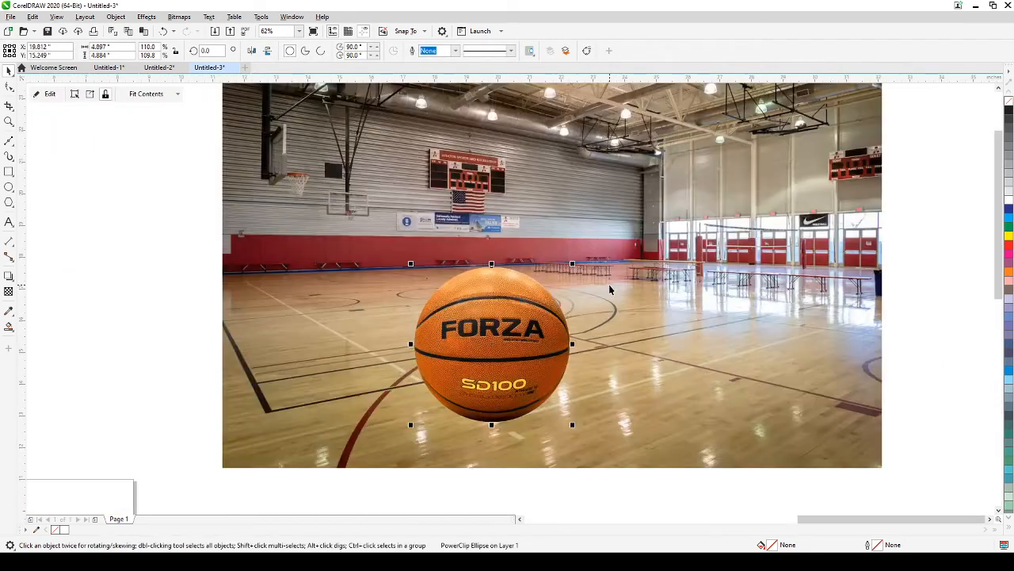
left_click_drag(572, 264, 507, 332)
left_click_drag(465, 371, 573, 341)
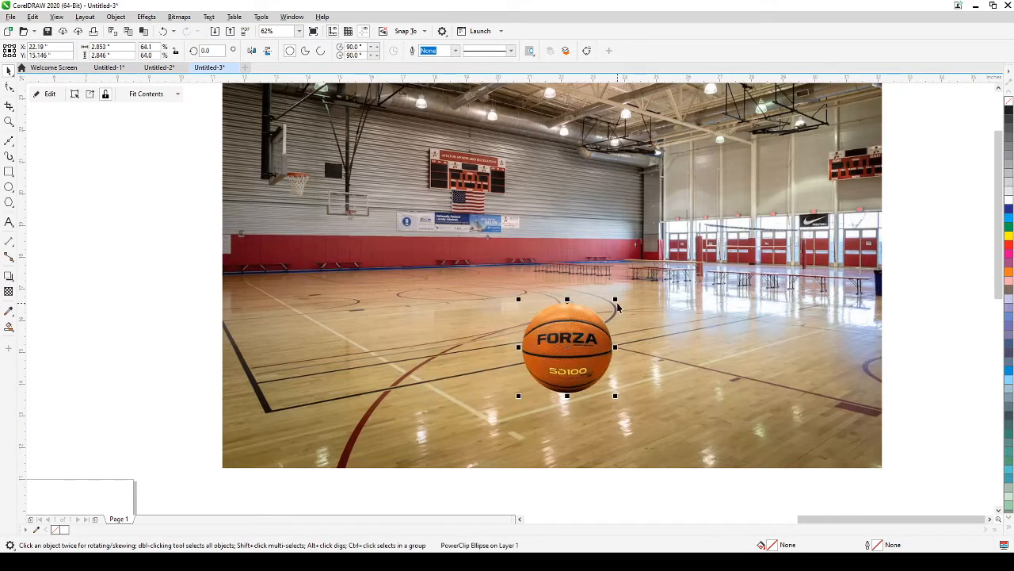
left_click_drag(618, 308, 634, 285)
left_click(506, 407)
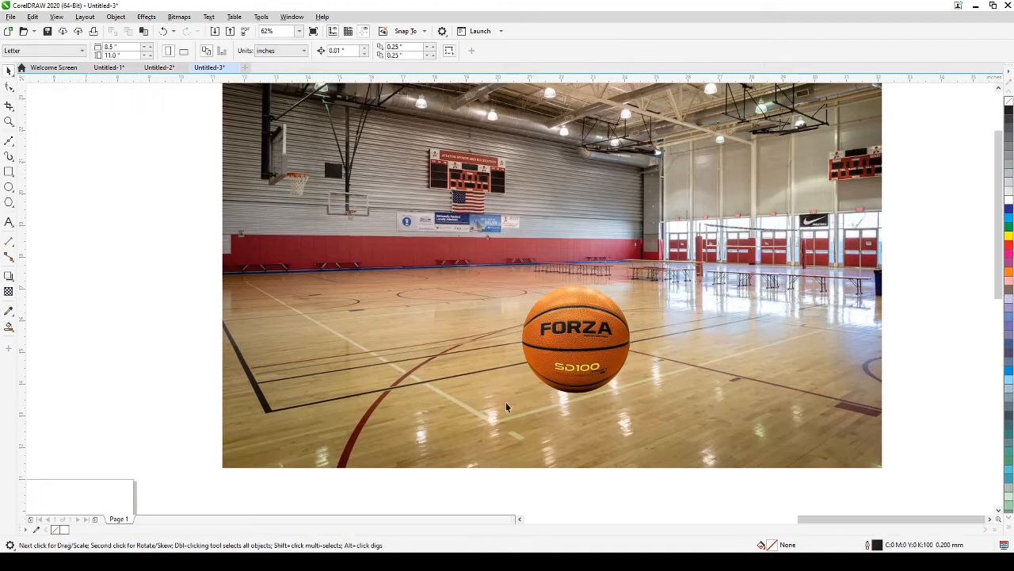
scroll(531, 381, "up", 2)
left_click_drag(556, 386, 284, 356)
left_click(360, 335)
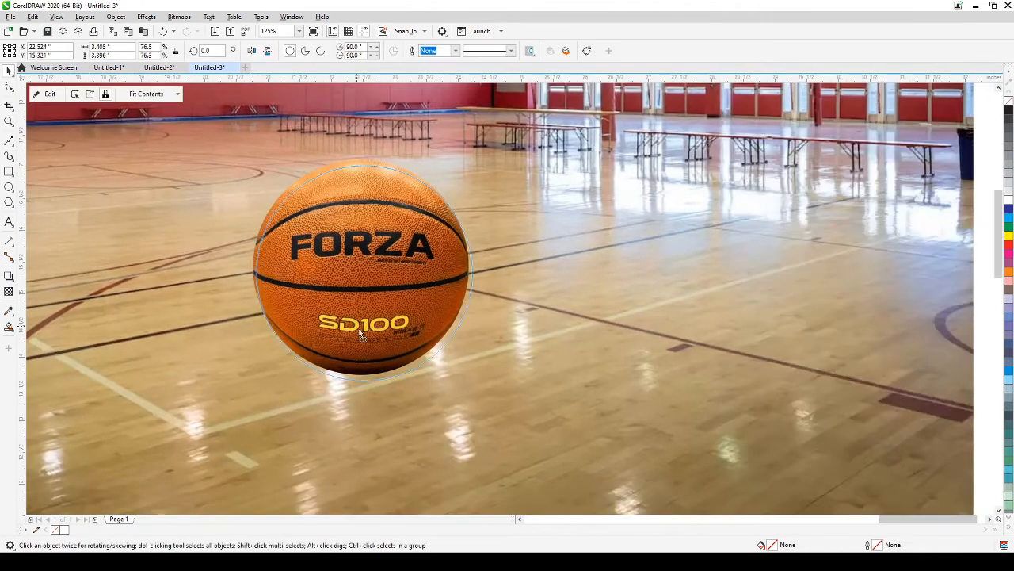
left_click_drag(359, 329, 383, 357)
left_click(632, 298)
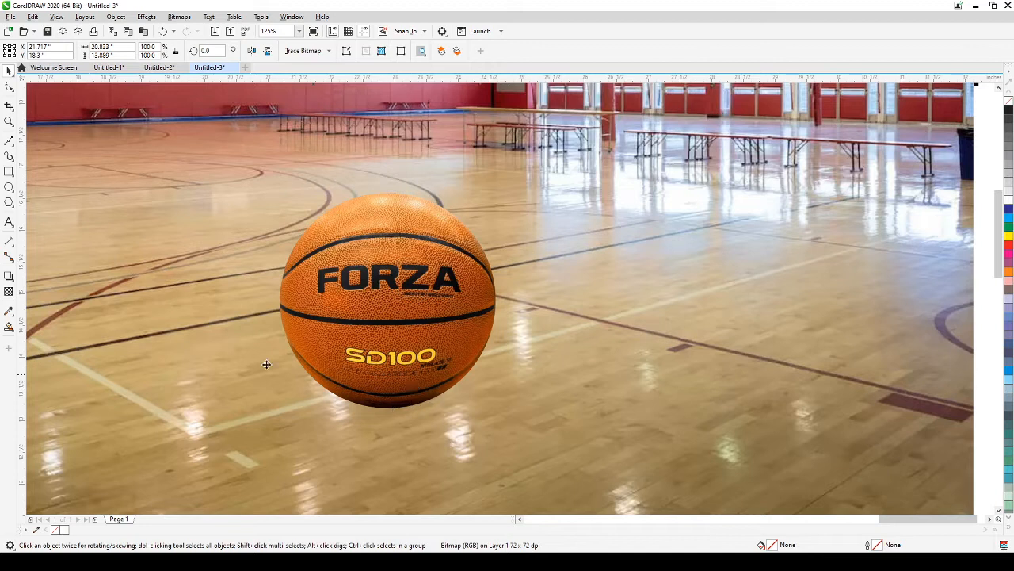
Step: Draw a flat ellipse under the ball, fill it 80% grey and remove its outline
left_click(9, 188)
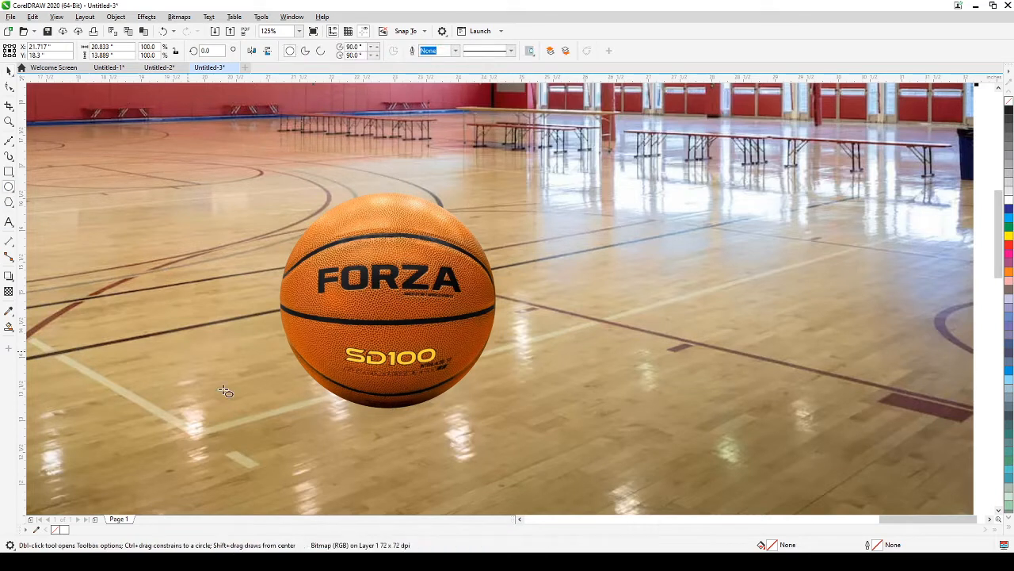
left_click_drag(337, 399, 502, 410)
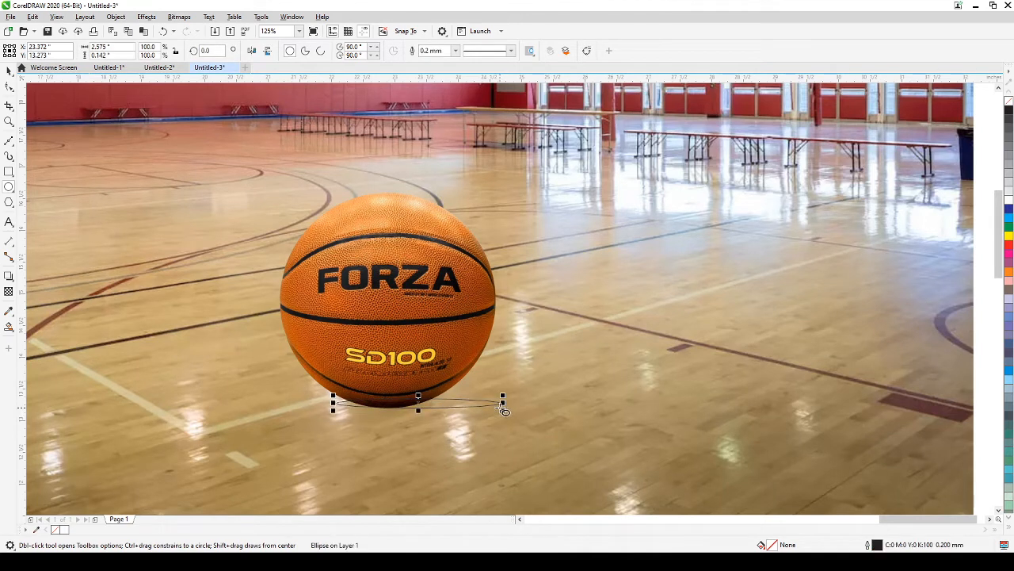
left_click(8, 70)
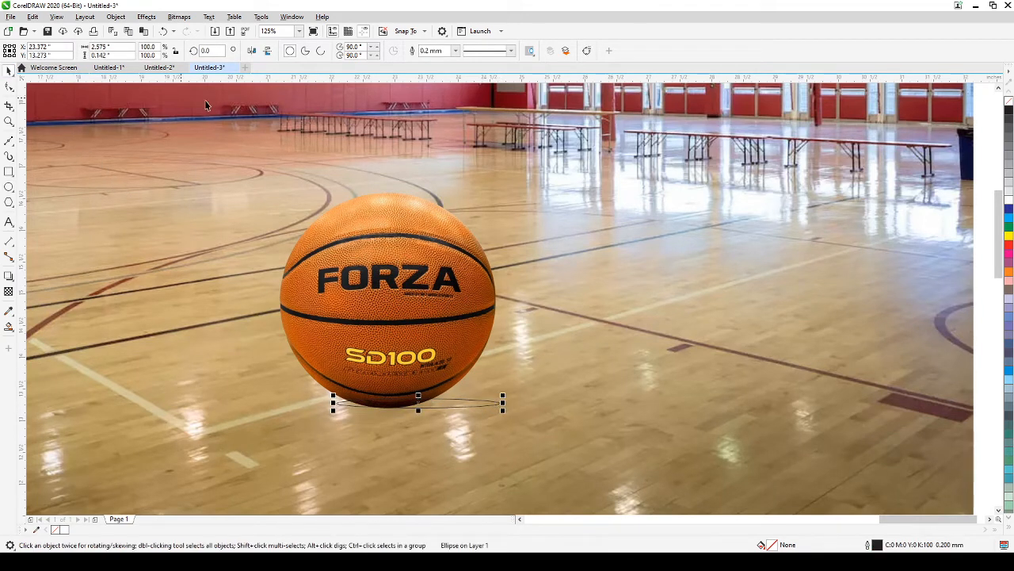
left_click(1009, 113)
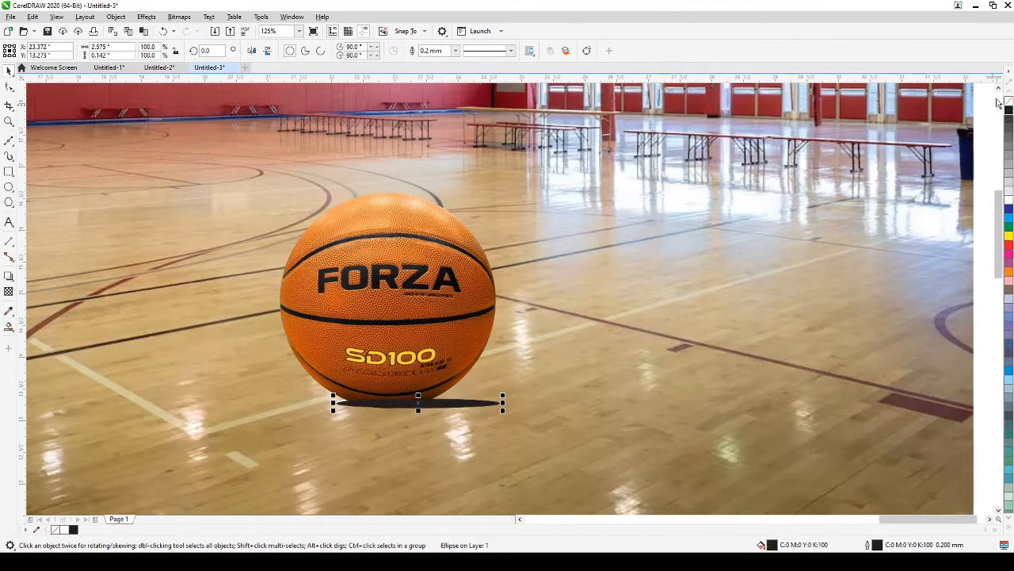
left_click(1009, 138)
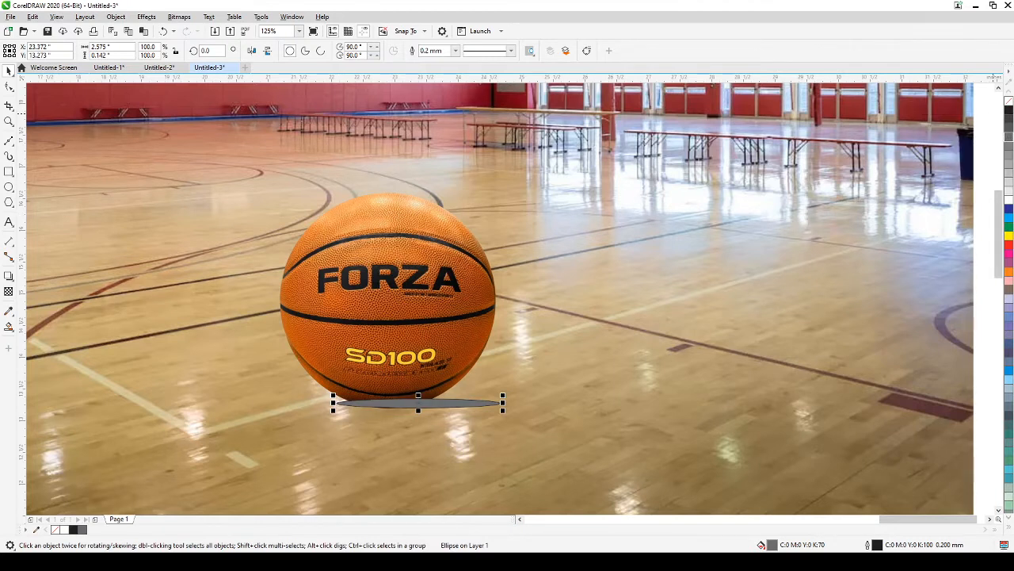
left_click(1009, 131)
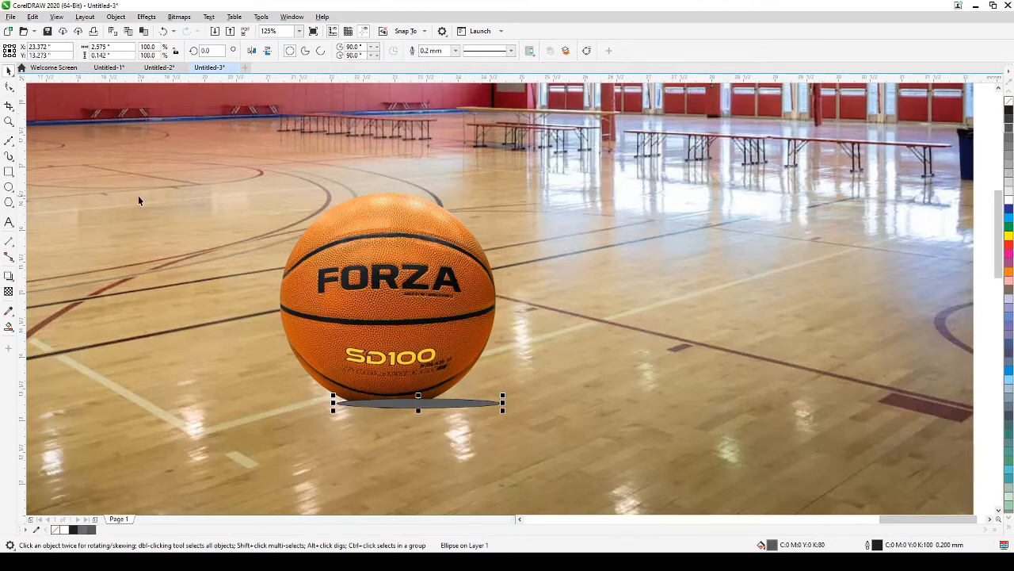
right_click(1008, 104)
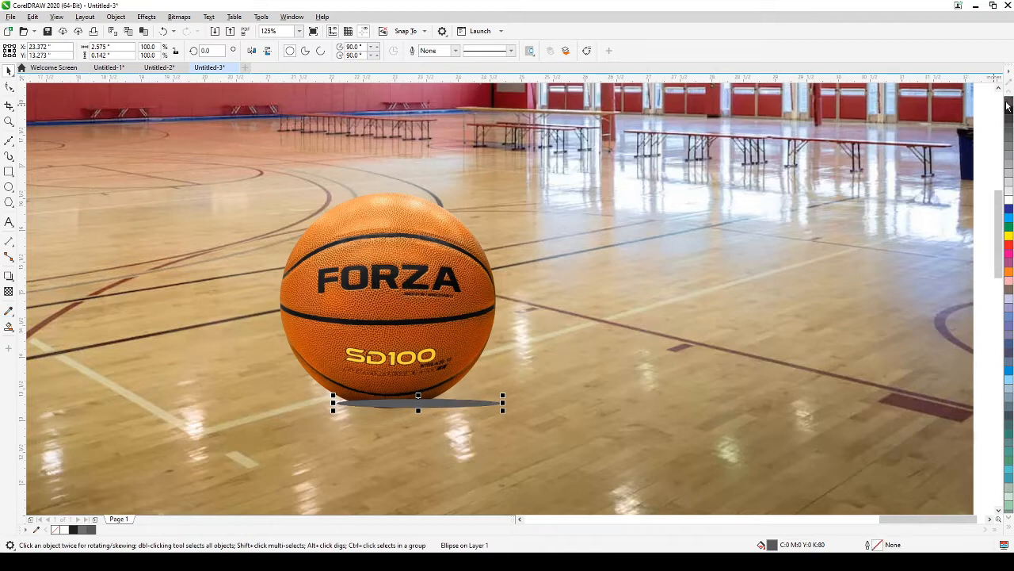
Step: Apply uniform transparency to the shadow ellipse
left_click(8, 293)
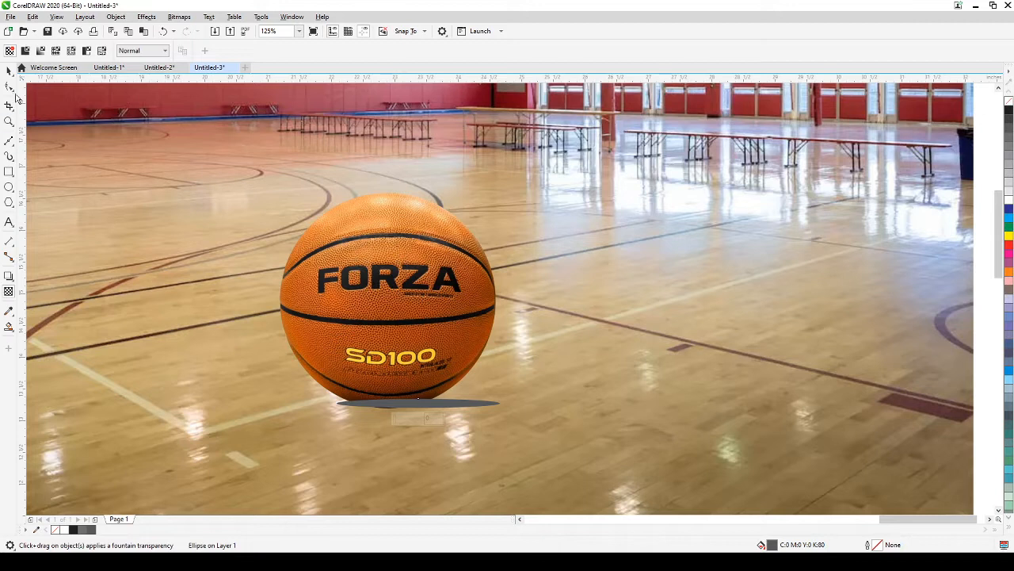
left_click(26, 51)
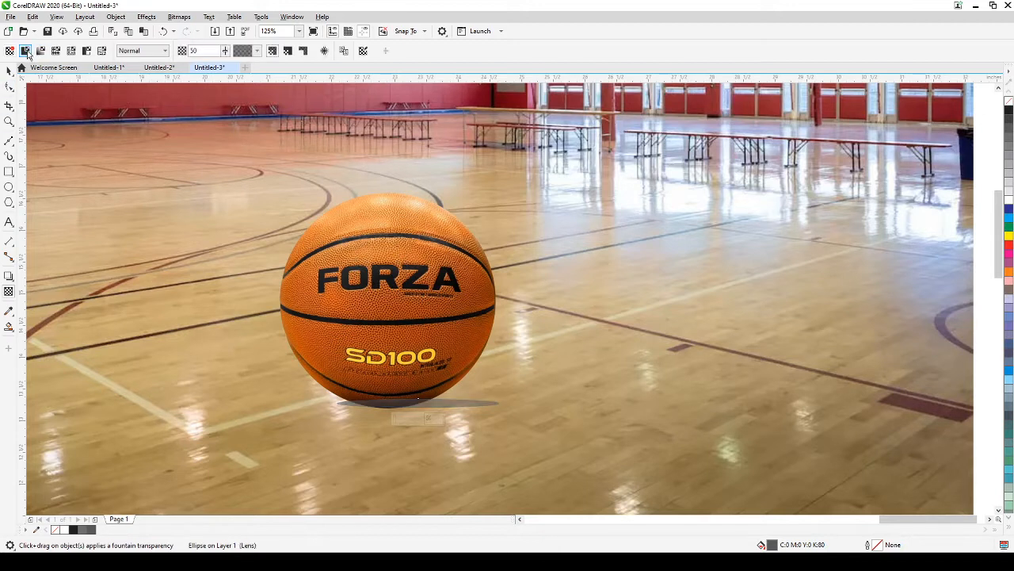
left_click(9, 70)
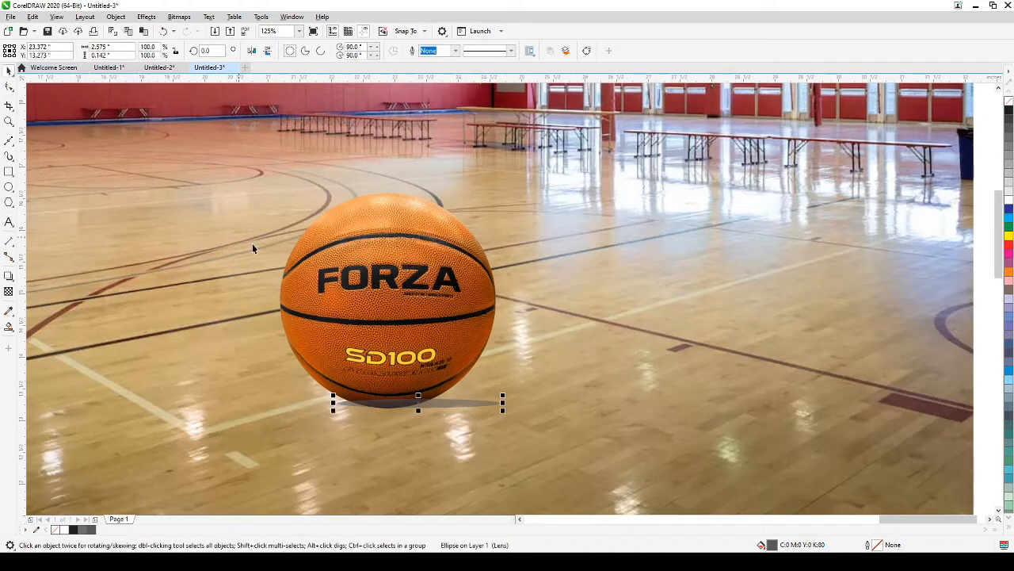
Step: Bring the basketball to the front of the page, above its shadow
left_click(398, 358)
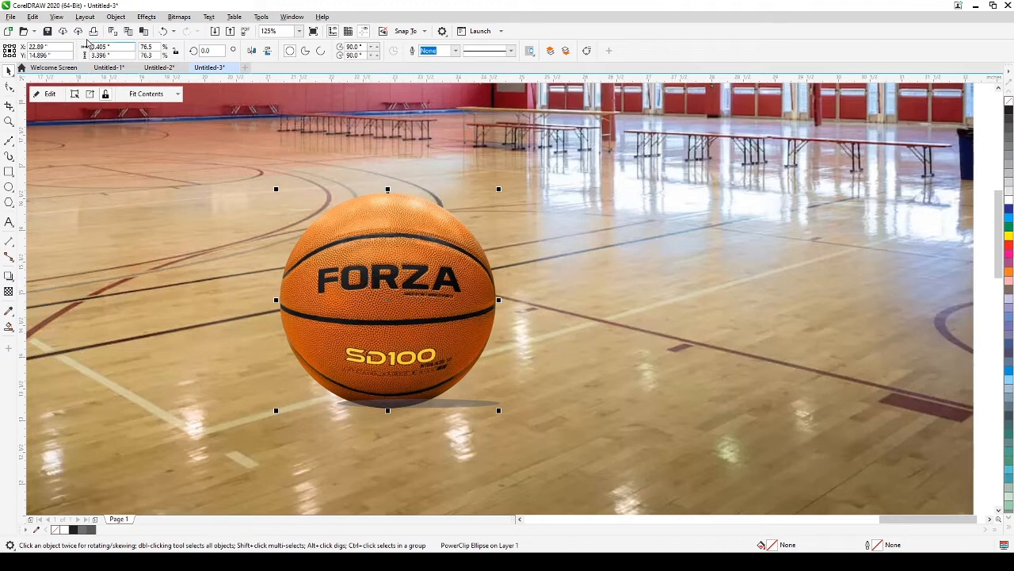
left_click(111, 17)
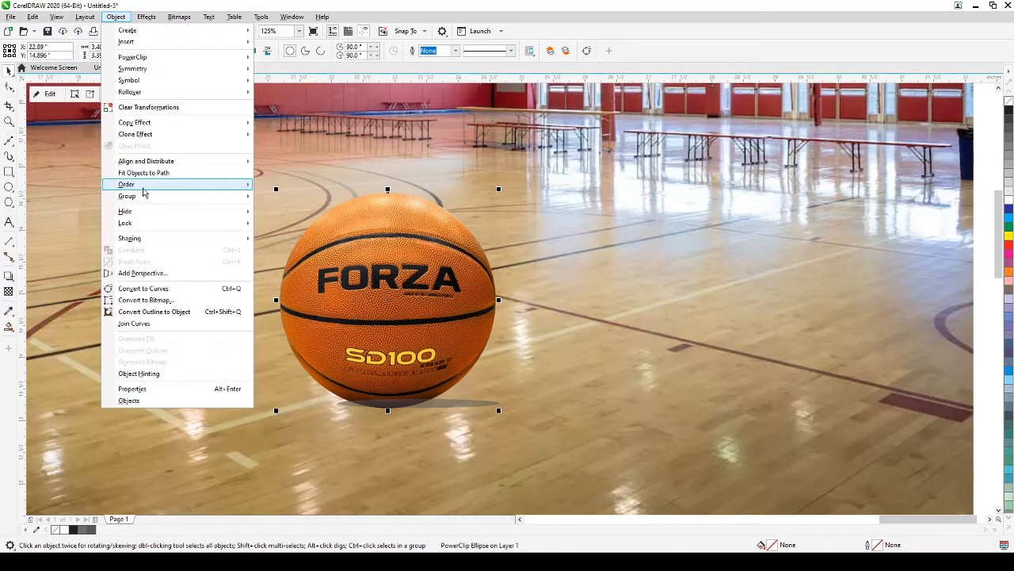
mouse_move(150, 187)
left_click(277, 188)
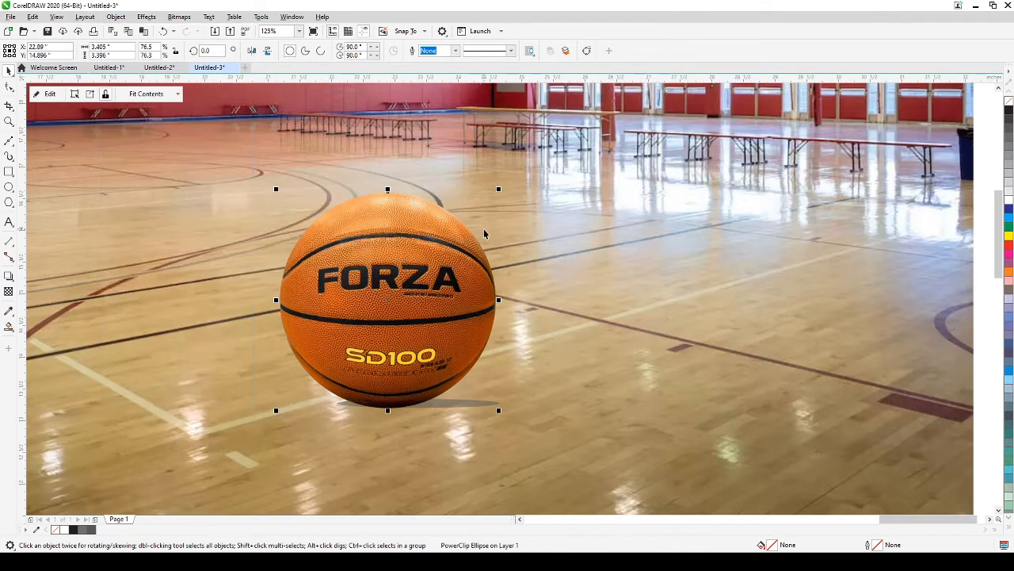
Step: Stretch the shadow ellipse to about 0.3 inches tall
left_click(484, 234)
left_click(467, 406)
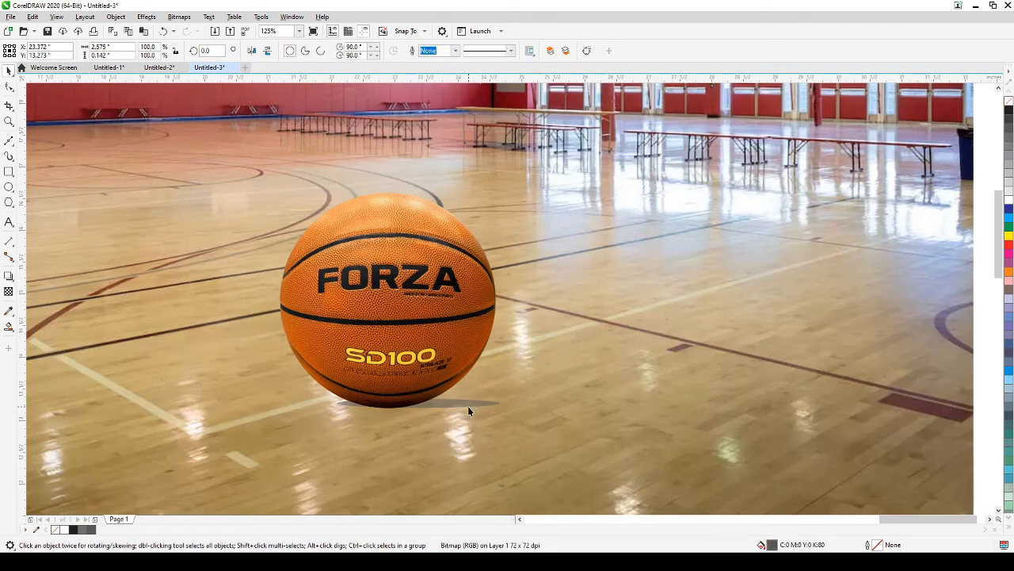
left_click(468, 406, "alt")
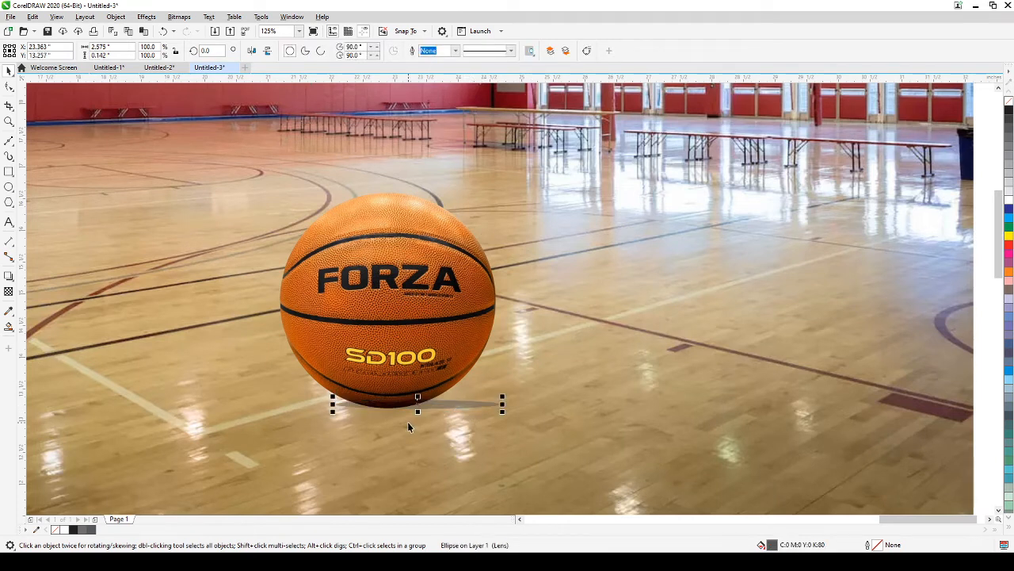
mouse_move(418, 397)
left_mouse_down()
mouse_move(418, 386)
mouse_move(425, 405)
mouse_move(415, 406)
left_mouse_up()
Step: Drop a copy of the clipped basketball onto the floor to the right of the first
scroll(468, 398, "down", 2)
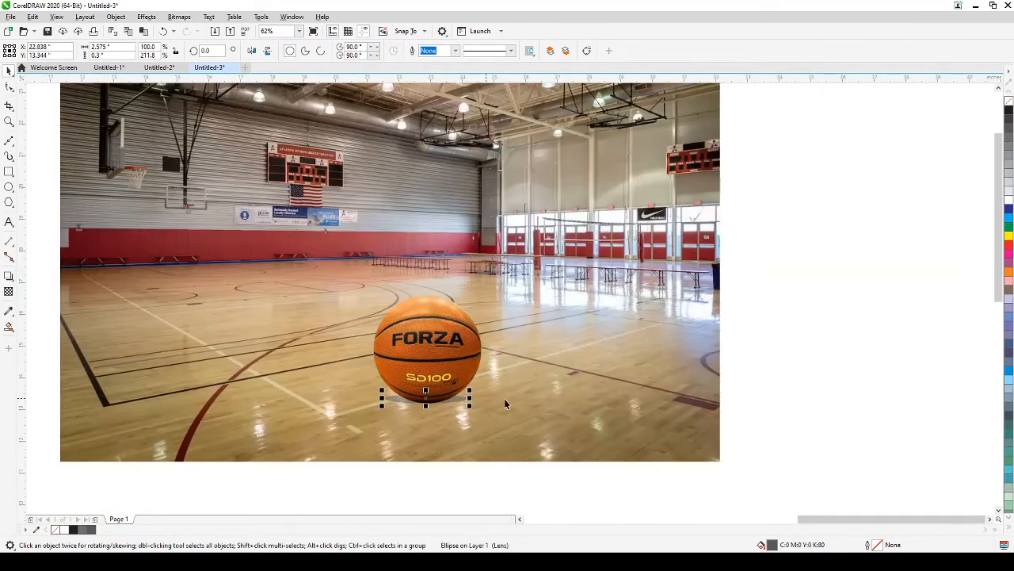
left_click(835, 339)
left_click(446, 333)
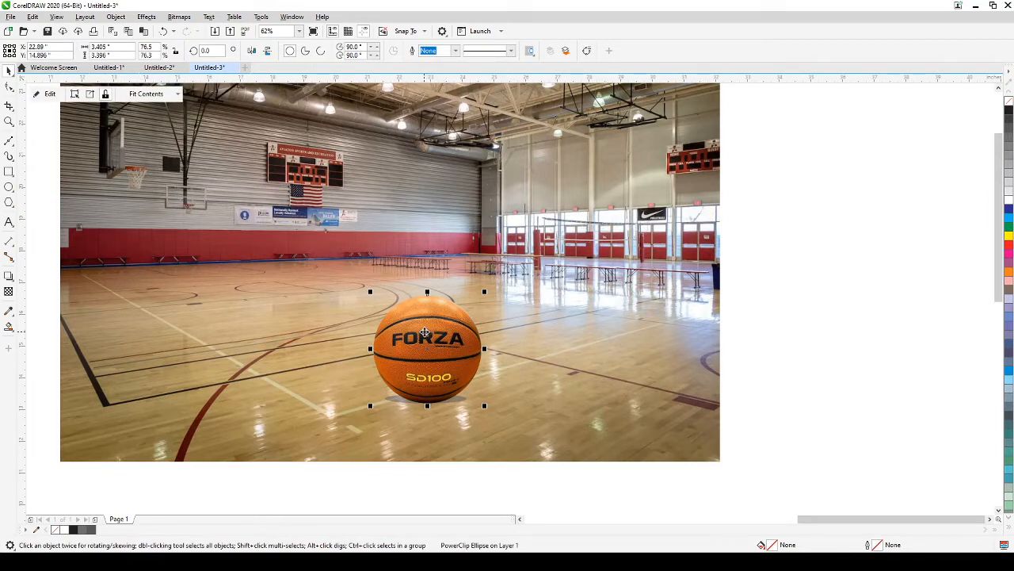
left_click_drag(425, 333, 574, 348)
left_click(798, 345)
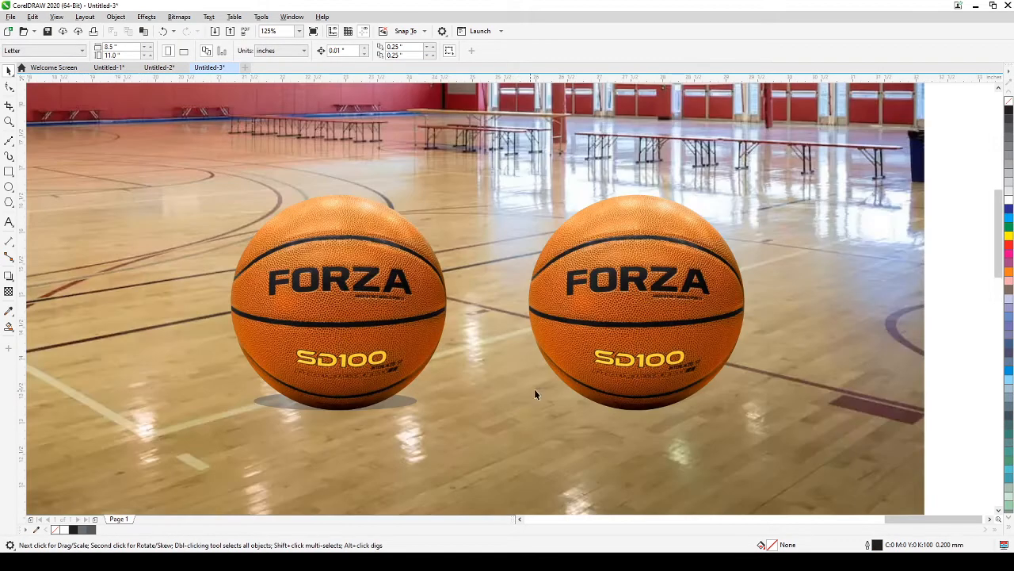
scroll(534, 388, "up", 3)
Step: Give the right basketball a soft drop shadow pulled down across the floor
left_click(512, 379)
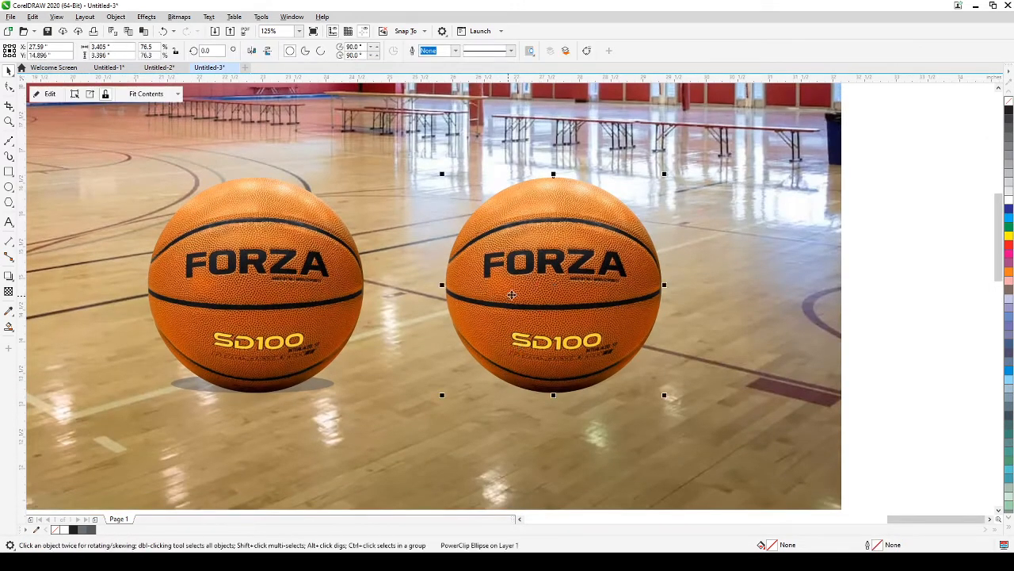
left_click(12, 281)
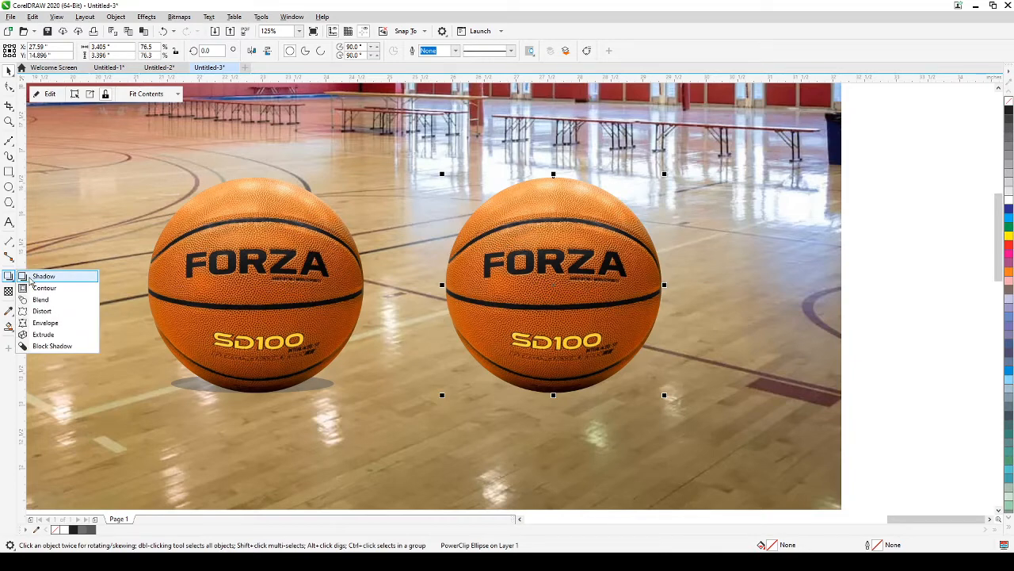
left_click(30, 277)
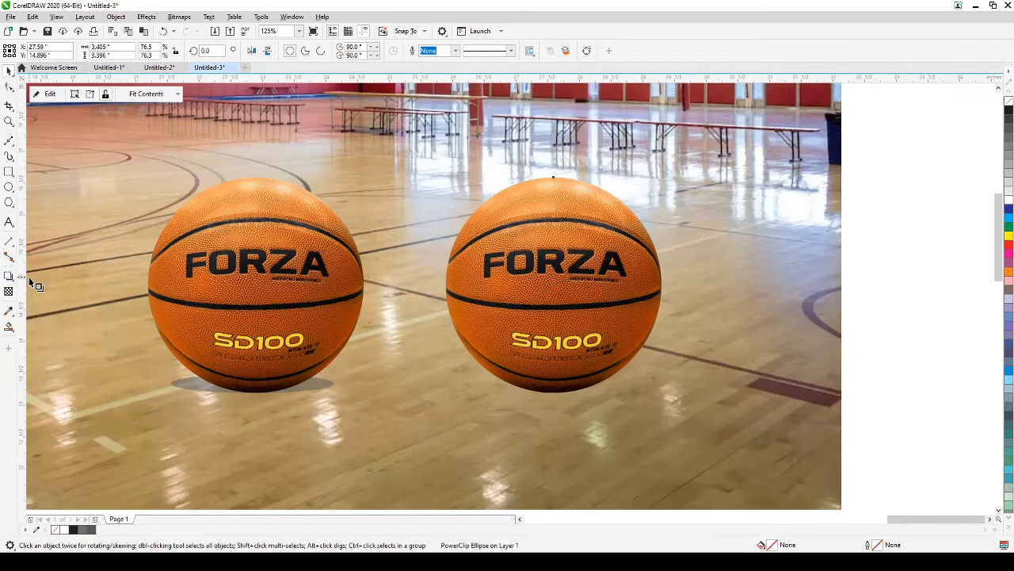
left_click_drag(553, 284, 555, 428)
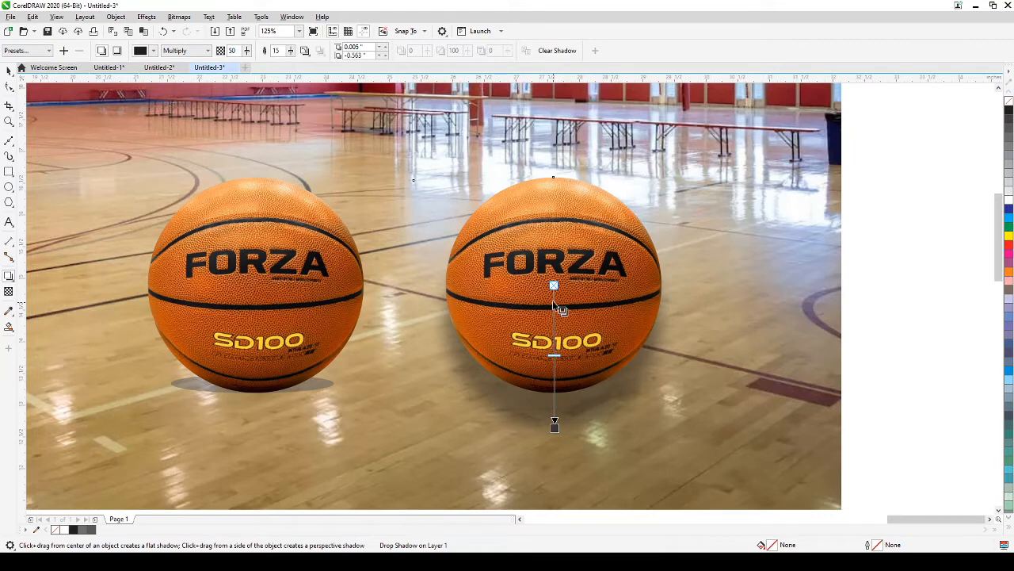
left_click_drag(555, 285, 557, 377)
scroll(557, 378, "down", 3)
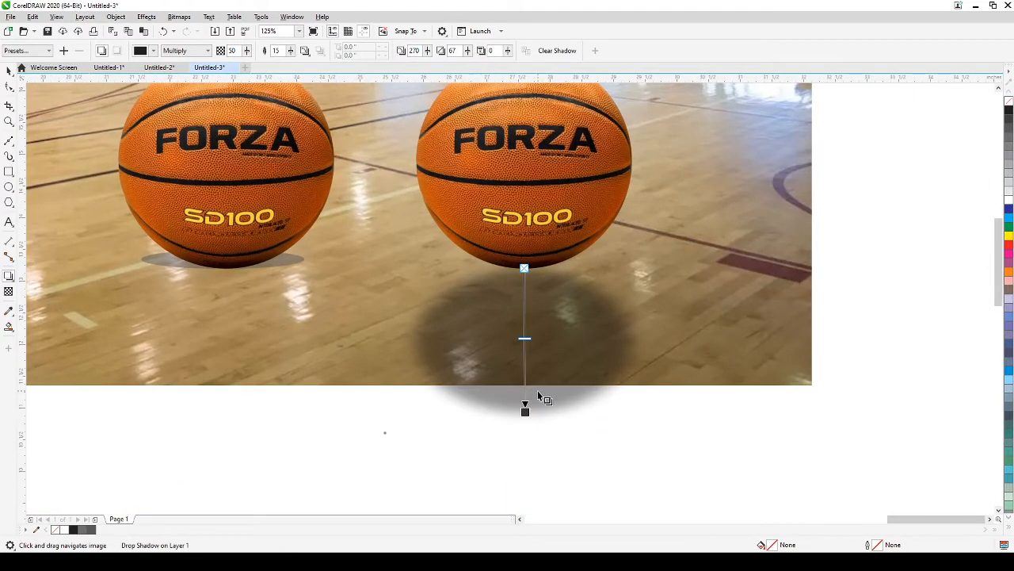
left_click(9, 72)
left_click(702, 482)
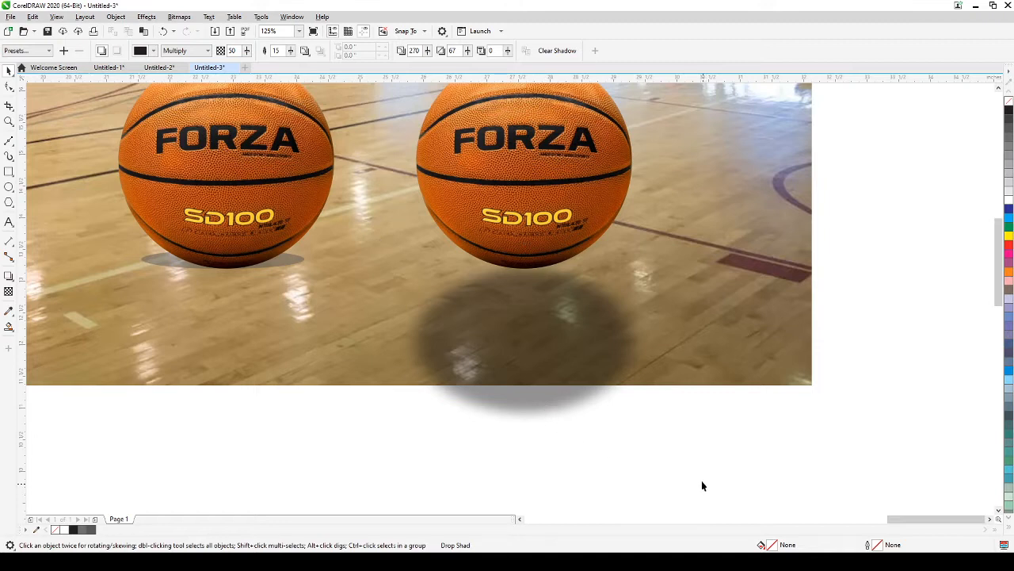
Step: Select the right basketball's drop shadow
left_click(586, 385)
left_click(555, 474)
left_click(530, 340)
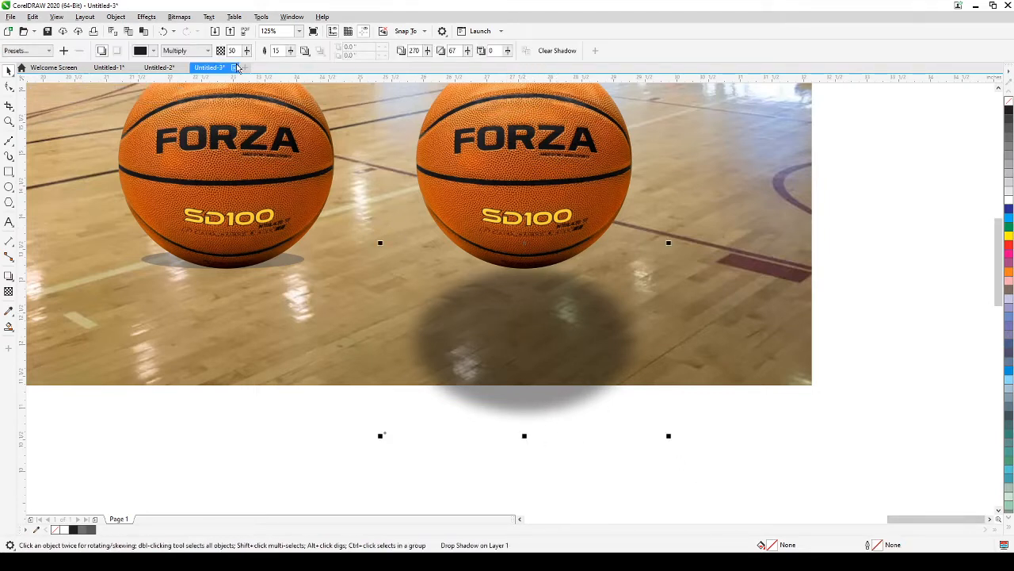
left_click(116, 18)
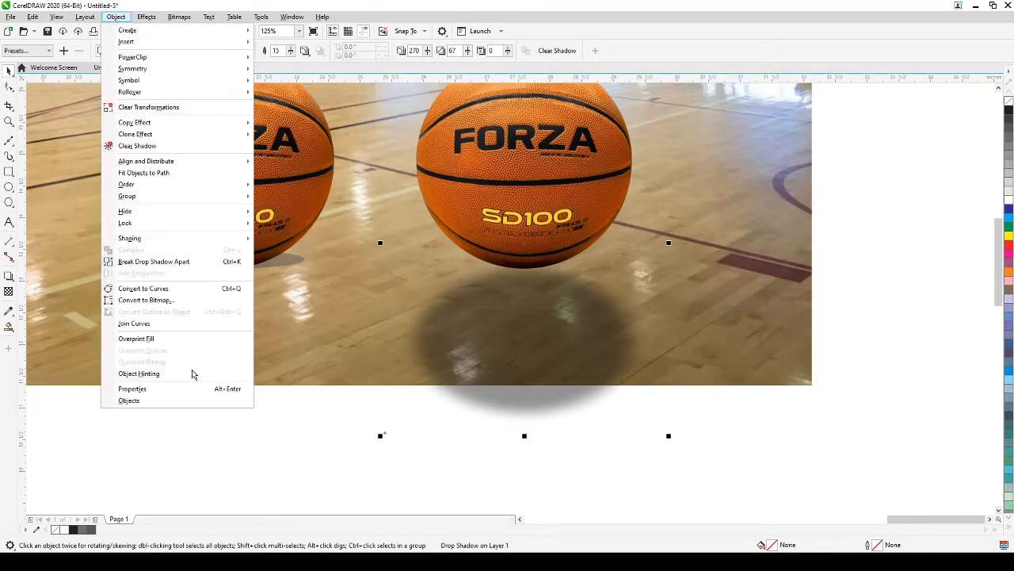
left_click(224, 466)
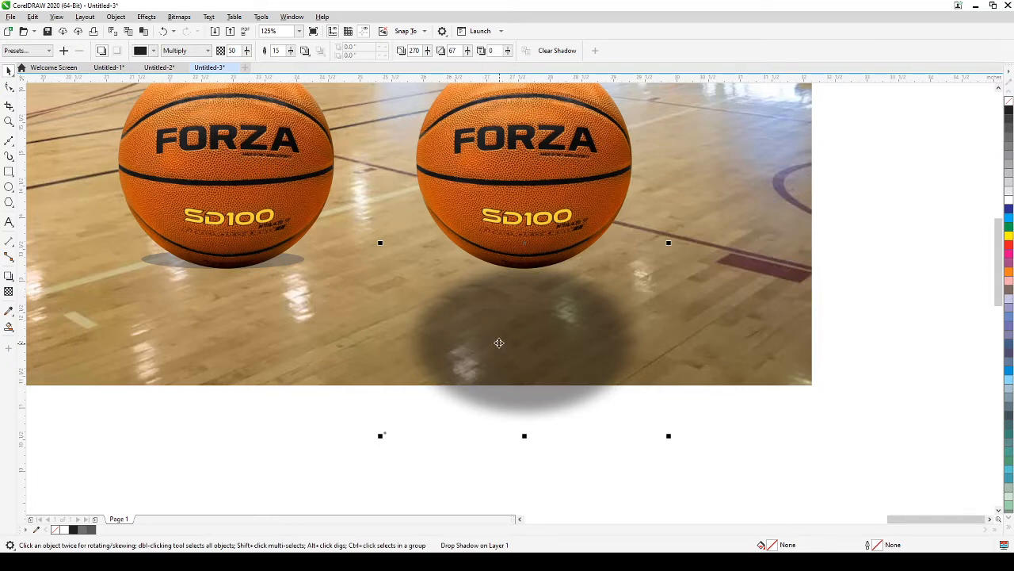
left_click(280, 270)
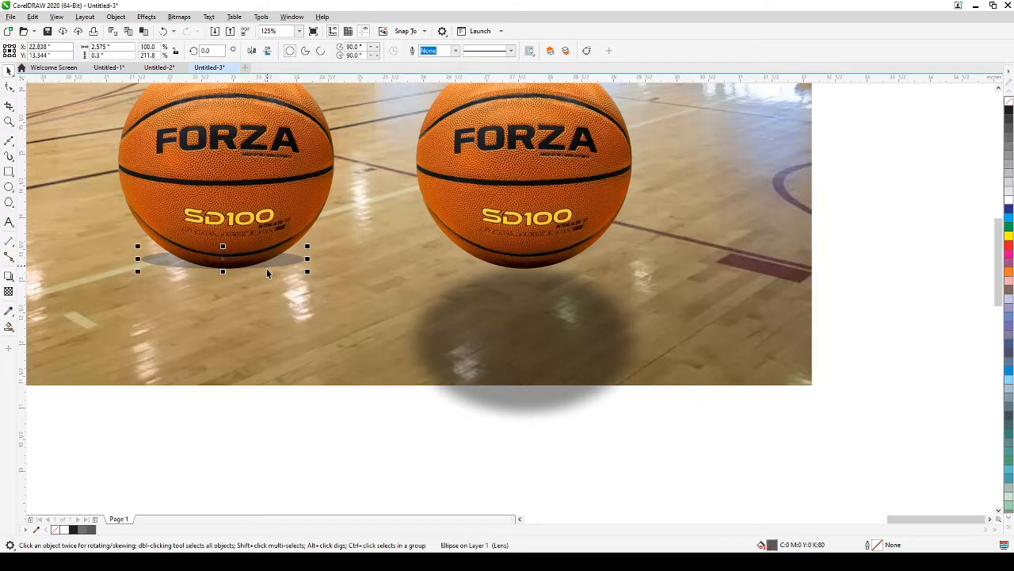
left_click(243, 451)
left_click(513, 343)
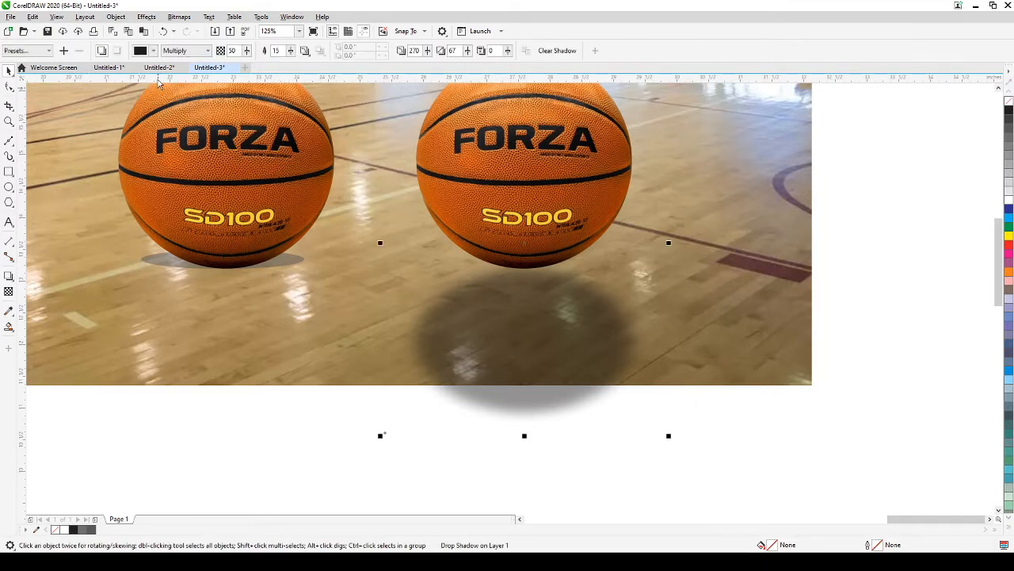
Step: Break the drop shadow apart and move it left, between the two balls
left_click(116, 17)
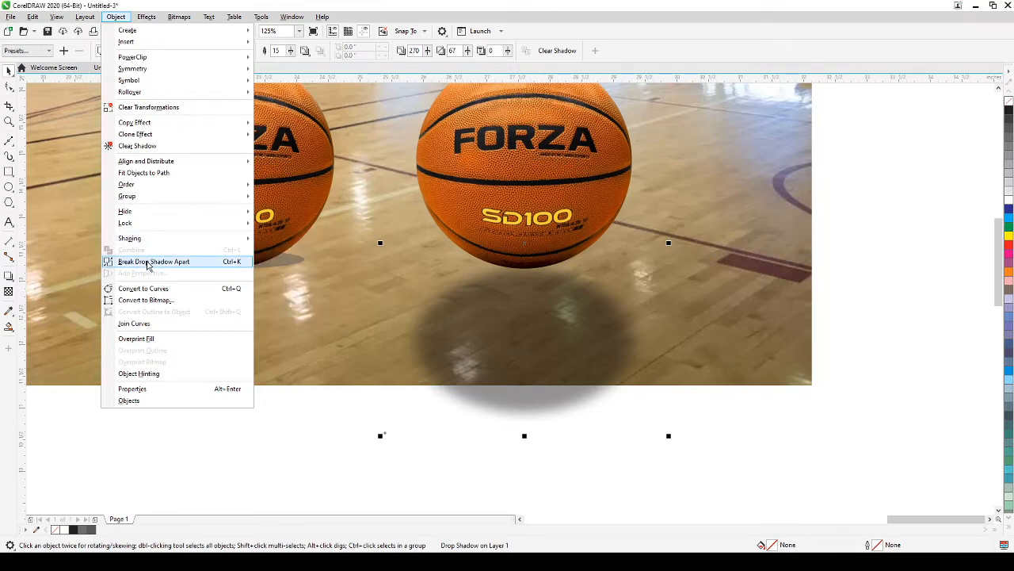
left_click(147, 262)
left_click(176, 441)
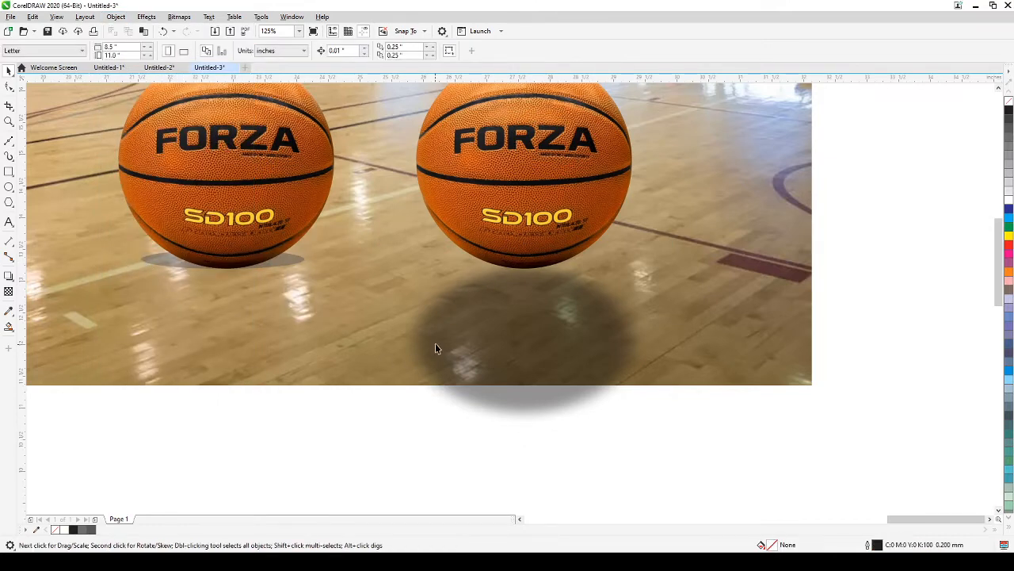
left_click(453, 329)
left_click_drag(453, 328, 297, 350)
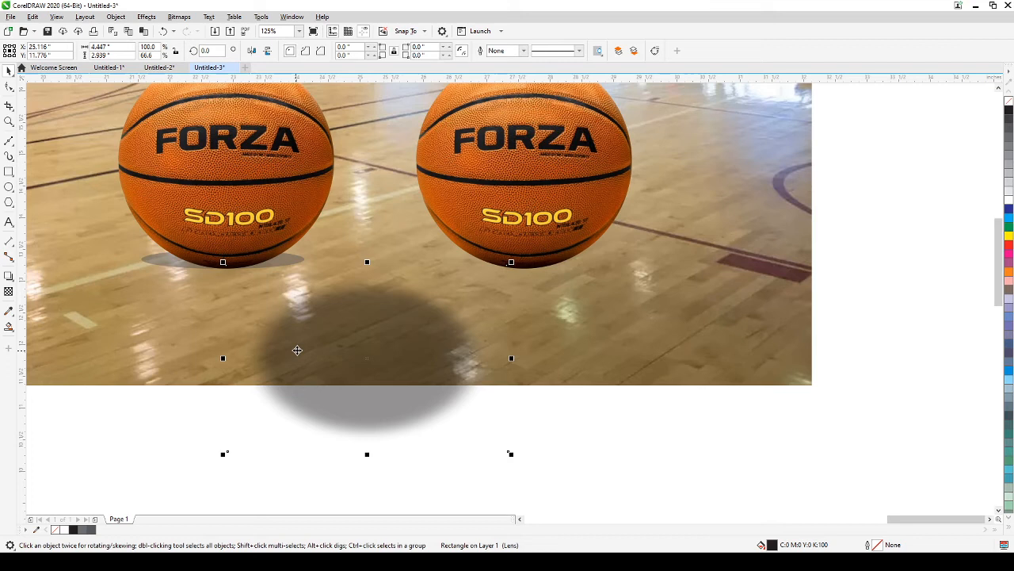
Step: Move the detached shadow under the right basketball and squash it to about 3.6 × 0.37 inches
left_click(524, 191)
left_click(389, 366)
left_click_drag(385, 366, 508, 324)
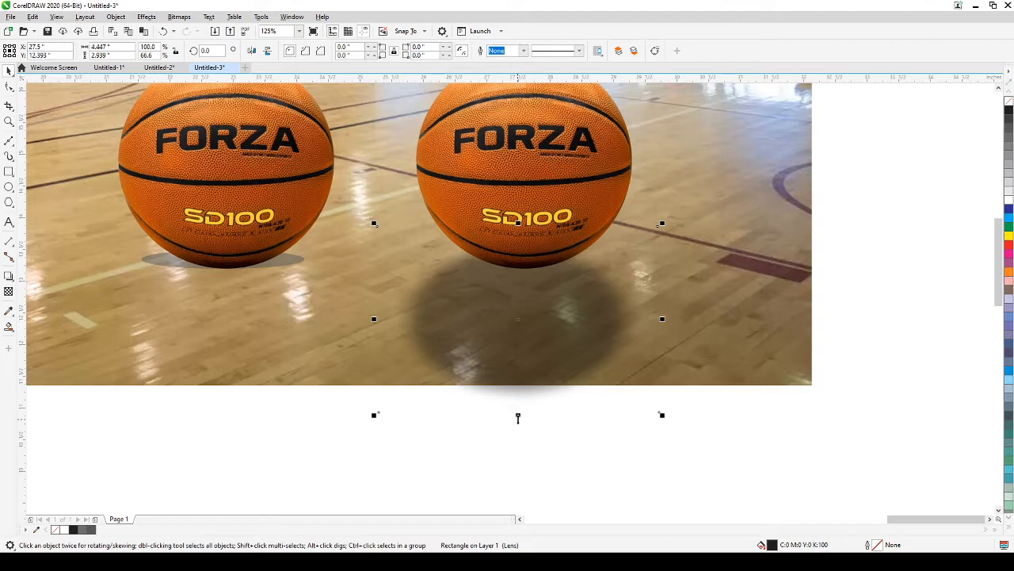
left_click_drag(517, 416, 499, 357)
mouse_move(483, 306)
left_mouse_down()
mouse_move(483, 341)
mouse_move(483, 326)
left_mouse_up()
left_click_drag(476, 361, 476, 363)
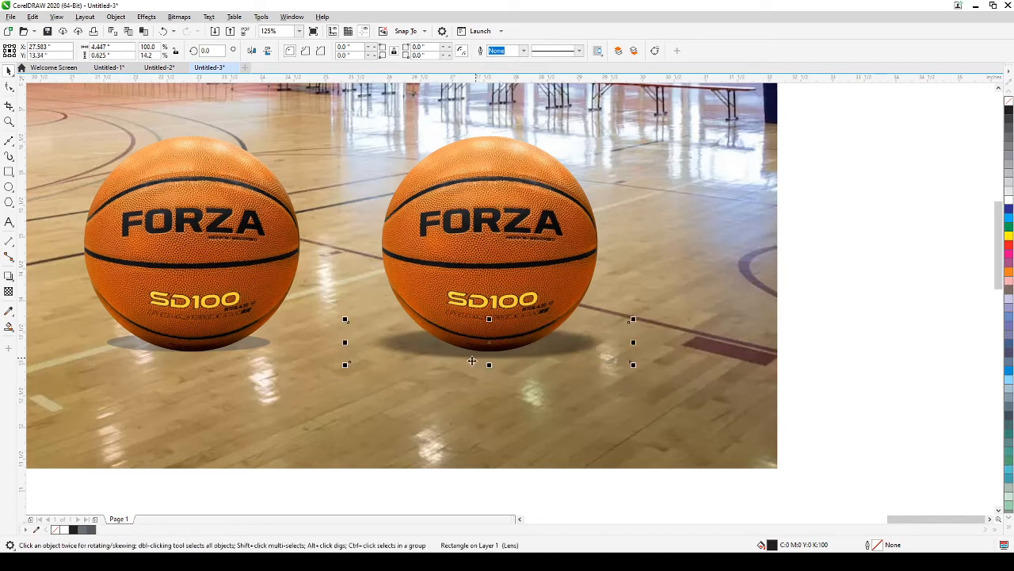
left_click_drag(345, 365, 397, 357)
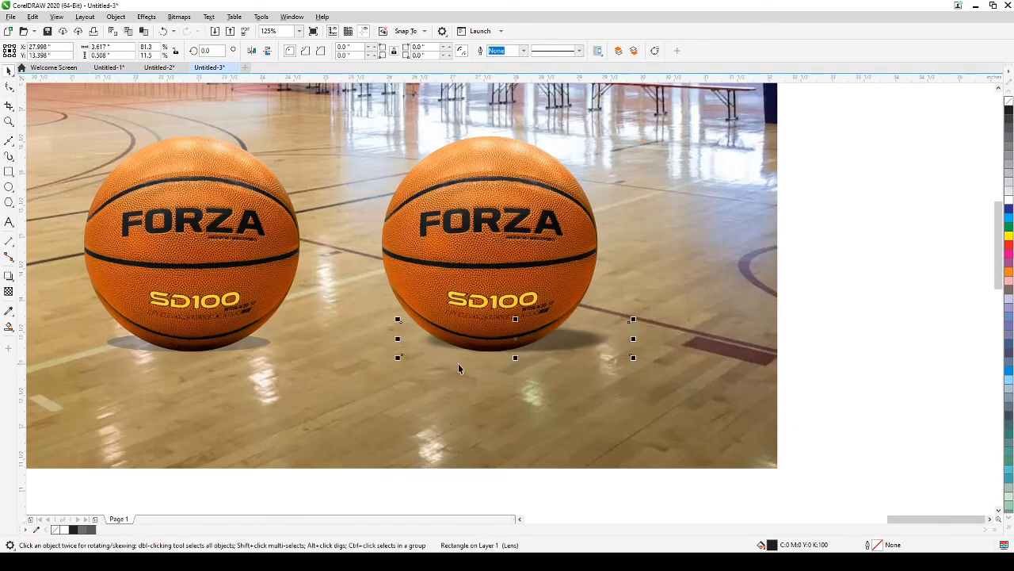
mouse_move(554, 350)
left_mouse_down()
mouse_move(527, 338)
mouse_move(525, 347)
mouse_move(555, 340)
left_mouse_up()
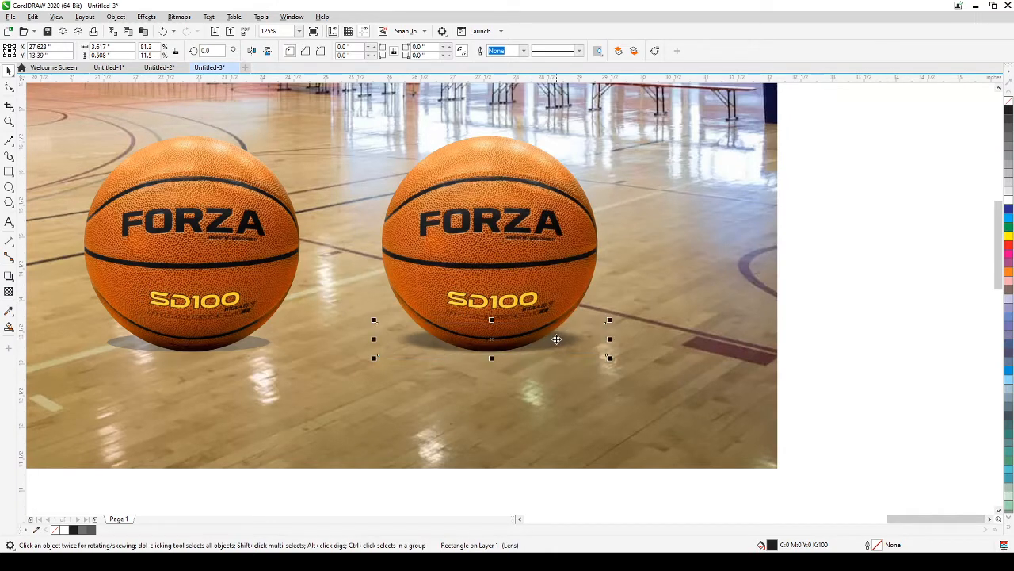
left_click(866, 333)
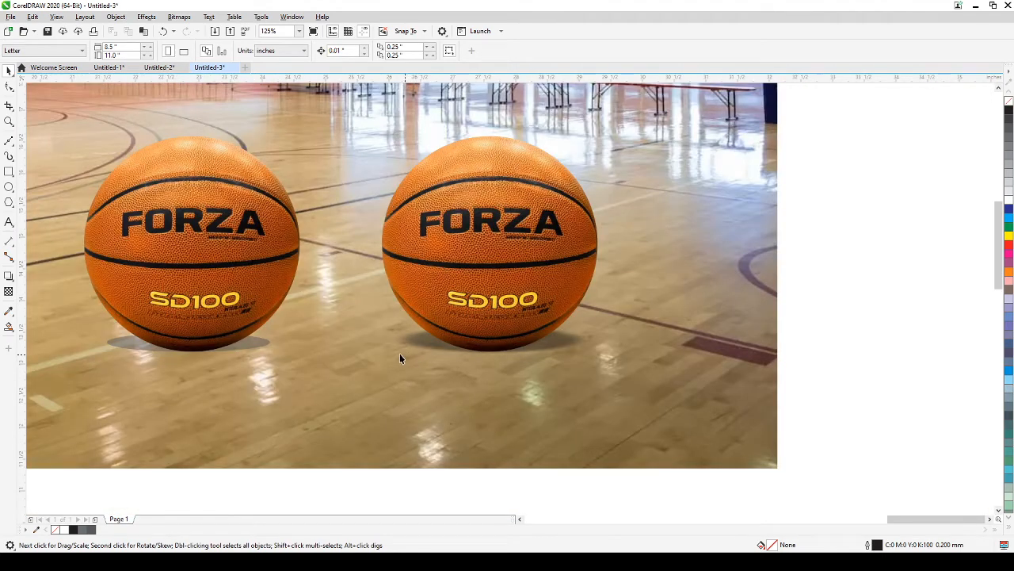
left_click_drag(400, 354, 503, 419)
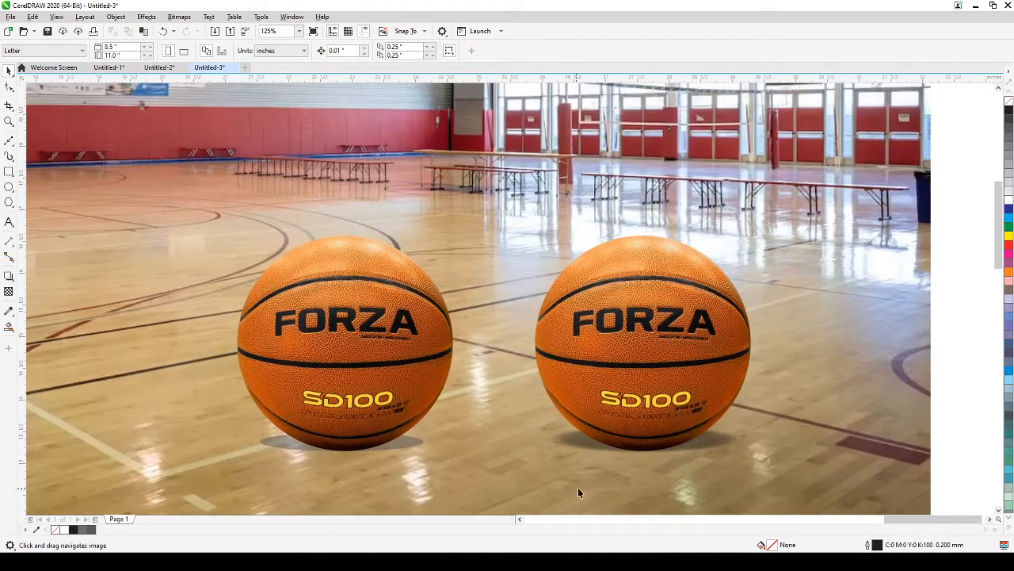
Step: Drag the bottom fountain transparency handle of the right ball's shadow slightly down to strengthen the fade
scroll(666, 470, "up", 2)
key("space")
left_click(521, 424)
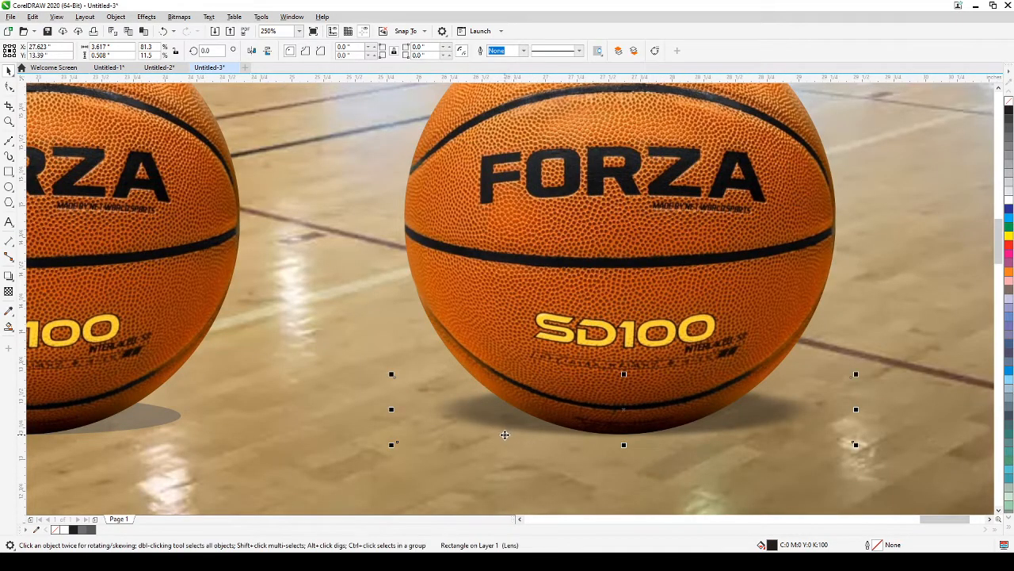
left_click(8, 293)
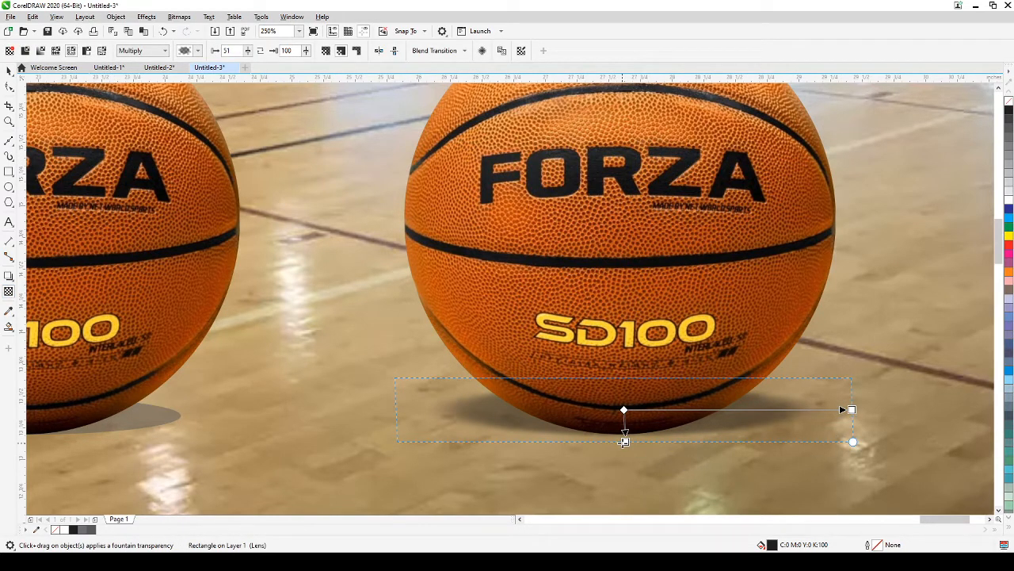
left_click_drag(624, 441, 626, 437)
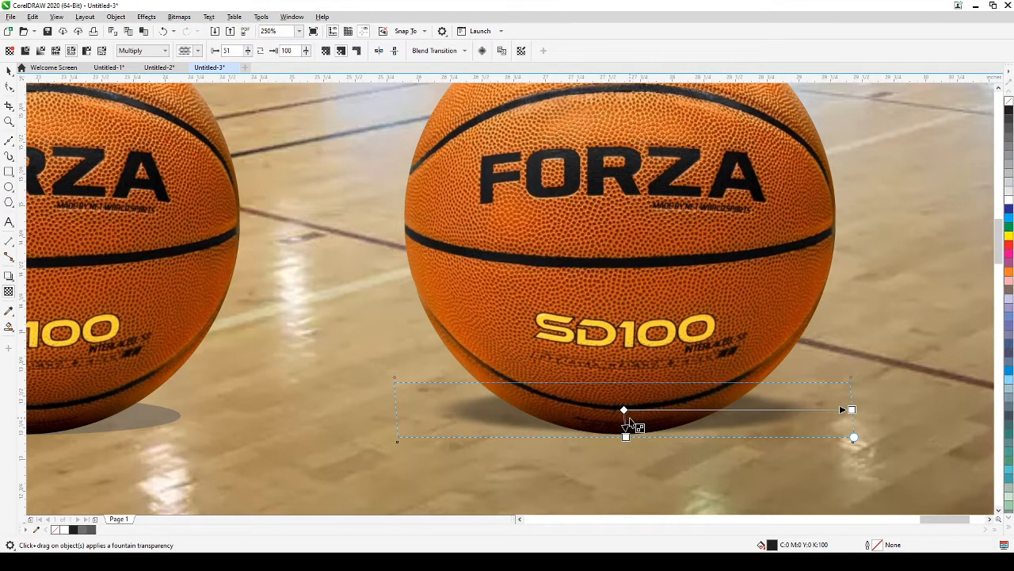
left_click(8, 70)
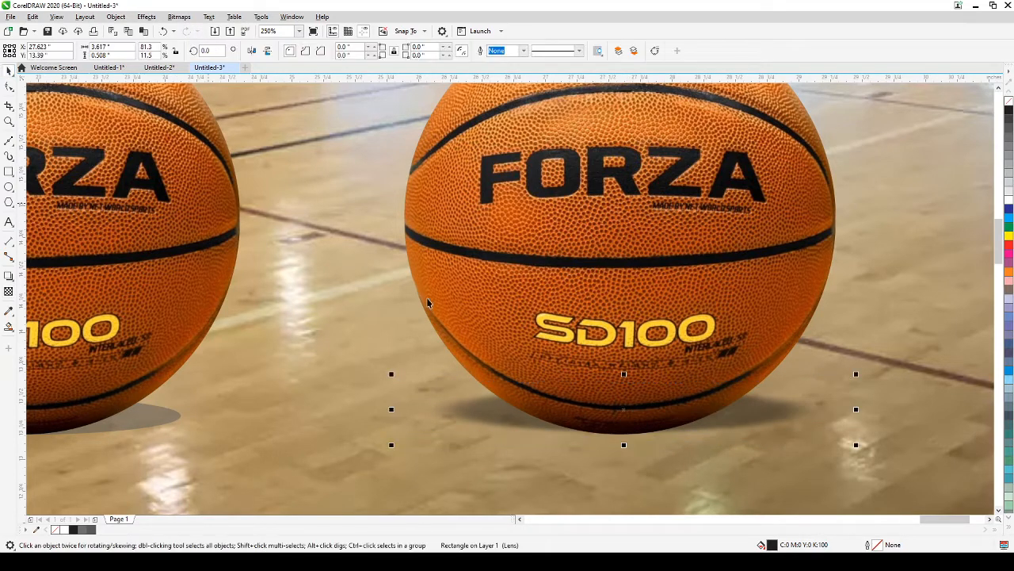
left_click(761, 426)
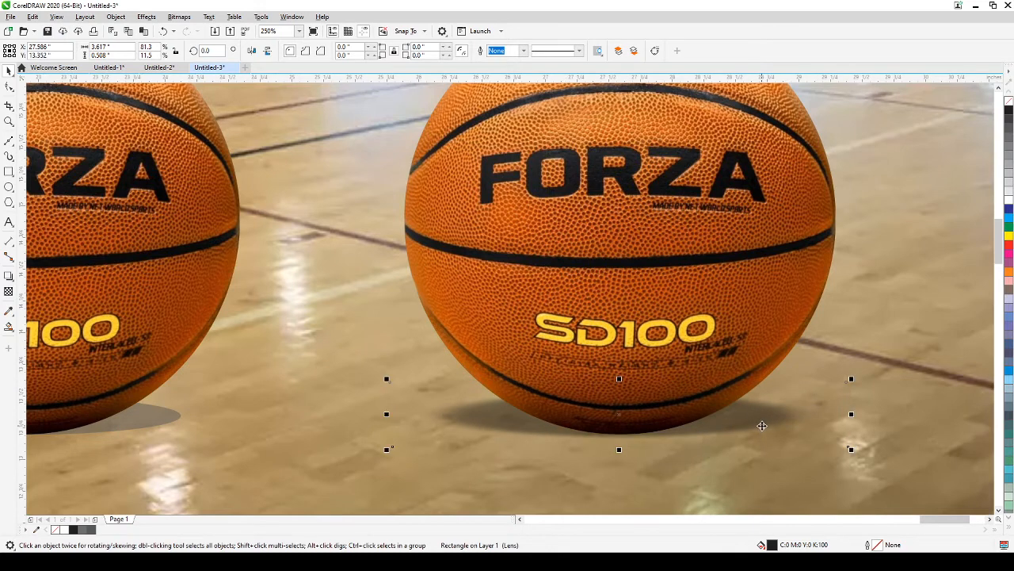
scroll(760, 427, "down", 4)
left_click(697, 500)
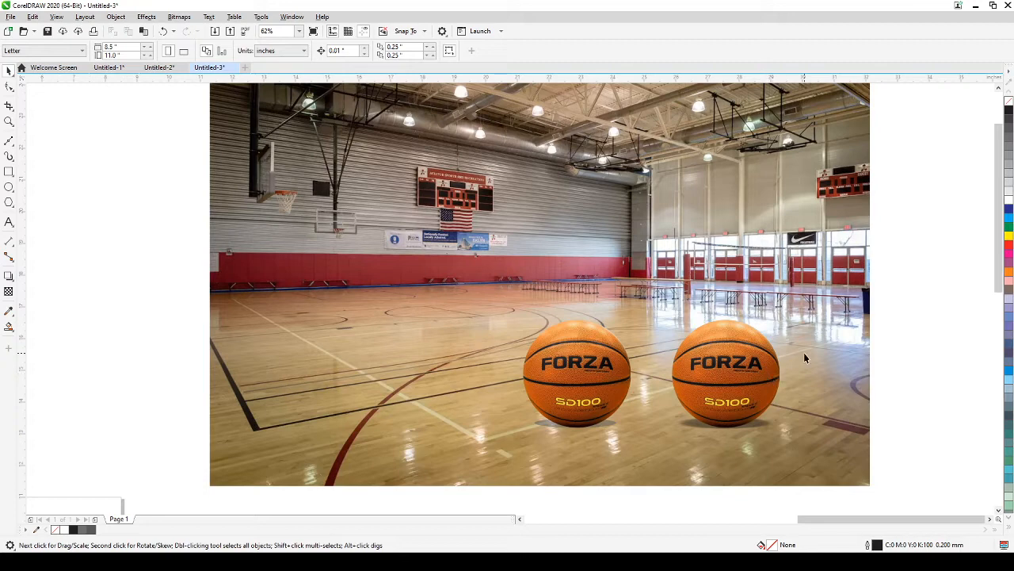
Step: Drag a copy of the right basketball onto the canvas just right of the gym photo
scroll(622, 381, "up", 2)
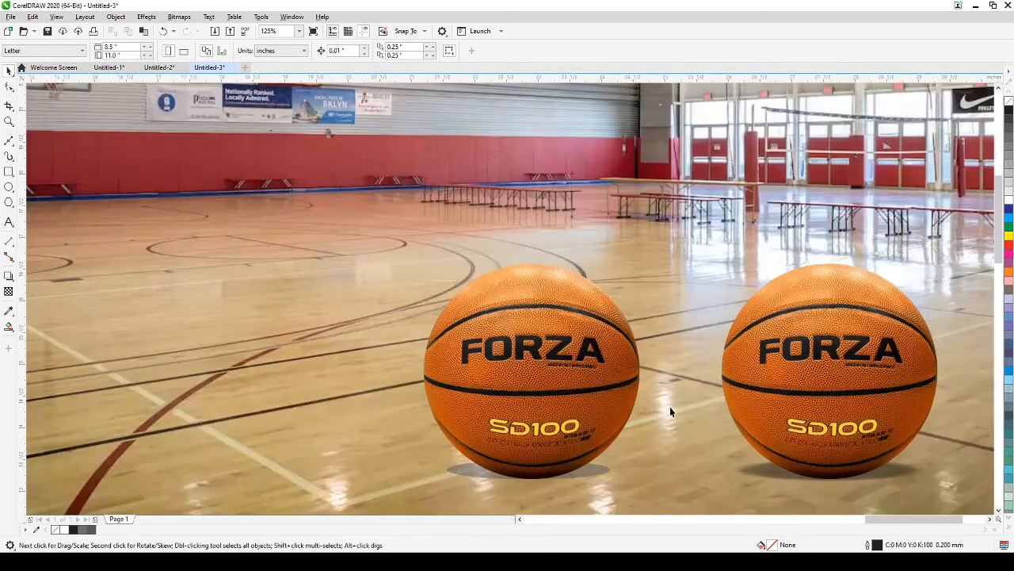
scroll(684, 354, "down", 2)
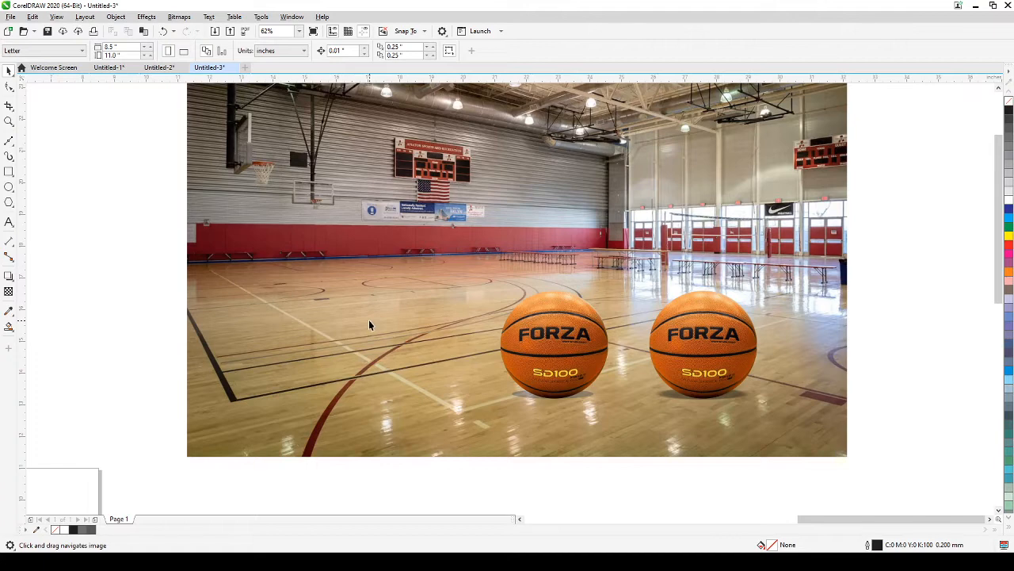
scroll(375, 321, "down", 2)
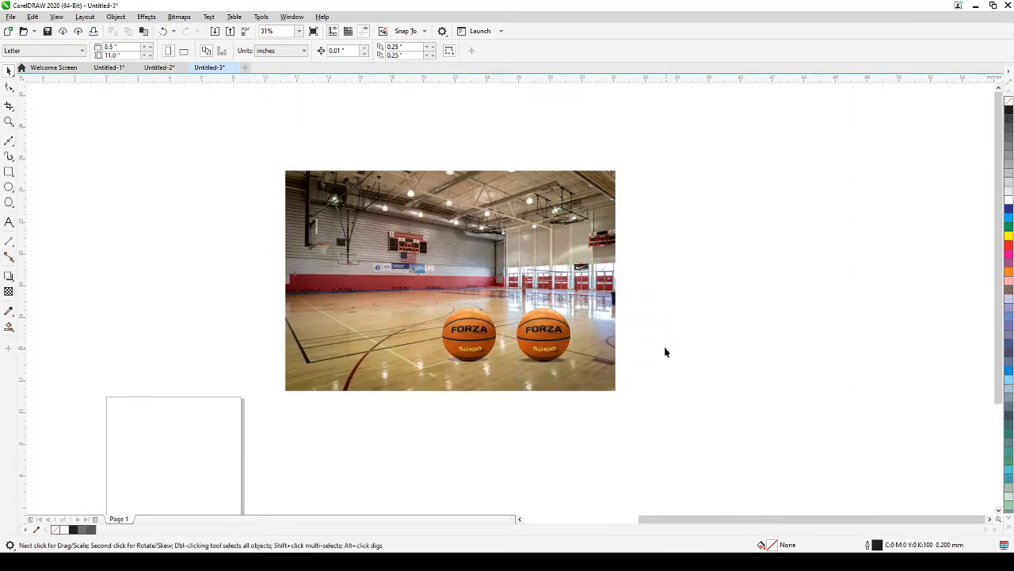
left_click(561, 334)
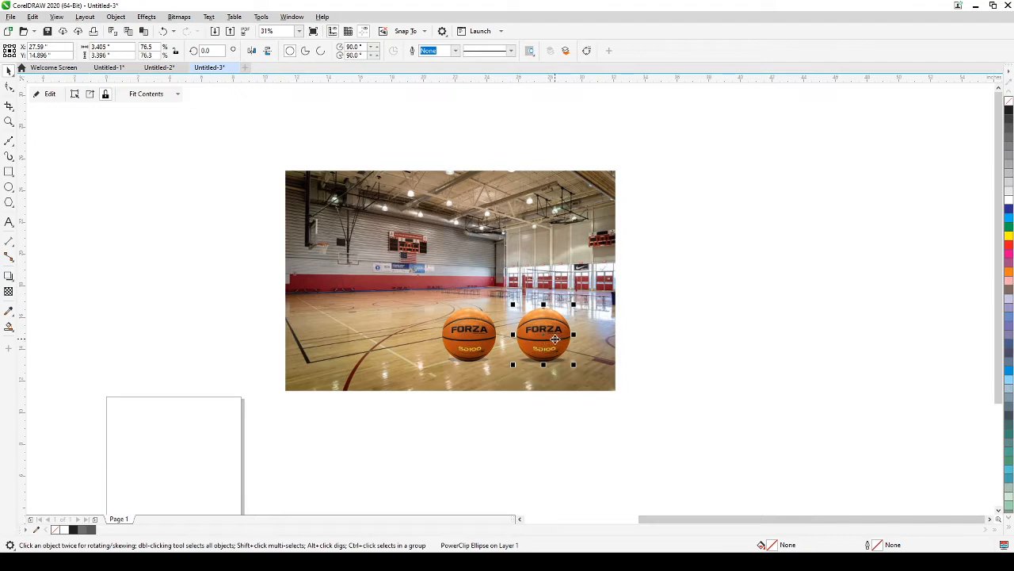
left_click_drag(547, 337, 662, 293)
scroll(660, 293, "up", 2)
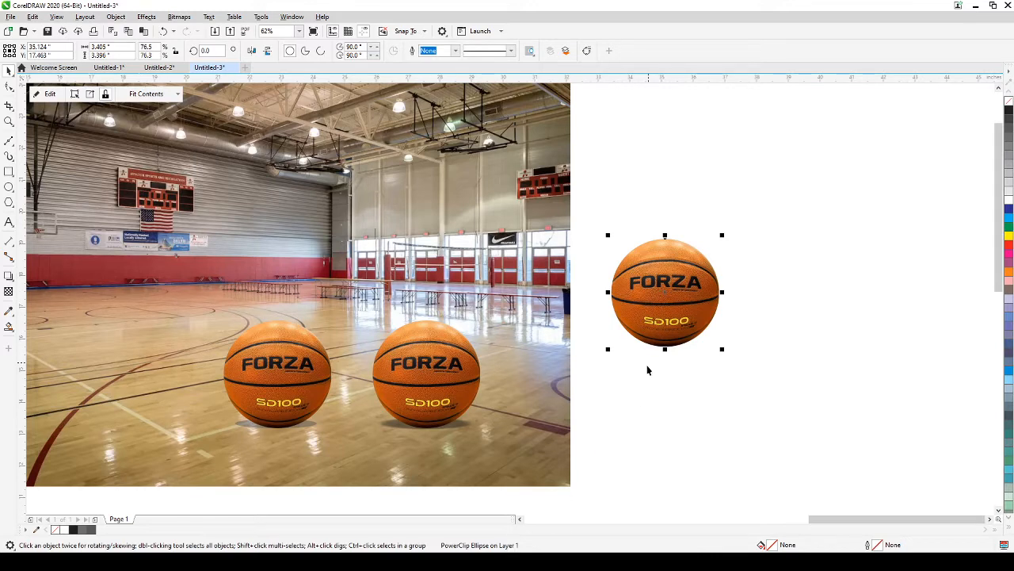
left_click(647, 403)
left_click(448, 389)
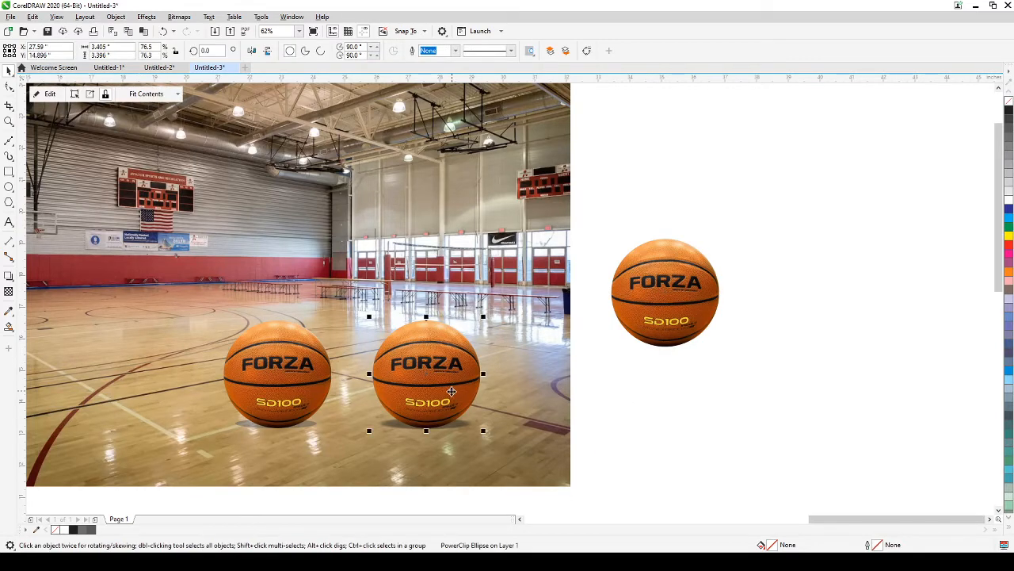
left_click(288, 362)
left_click(666, 390)
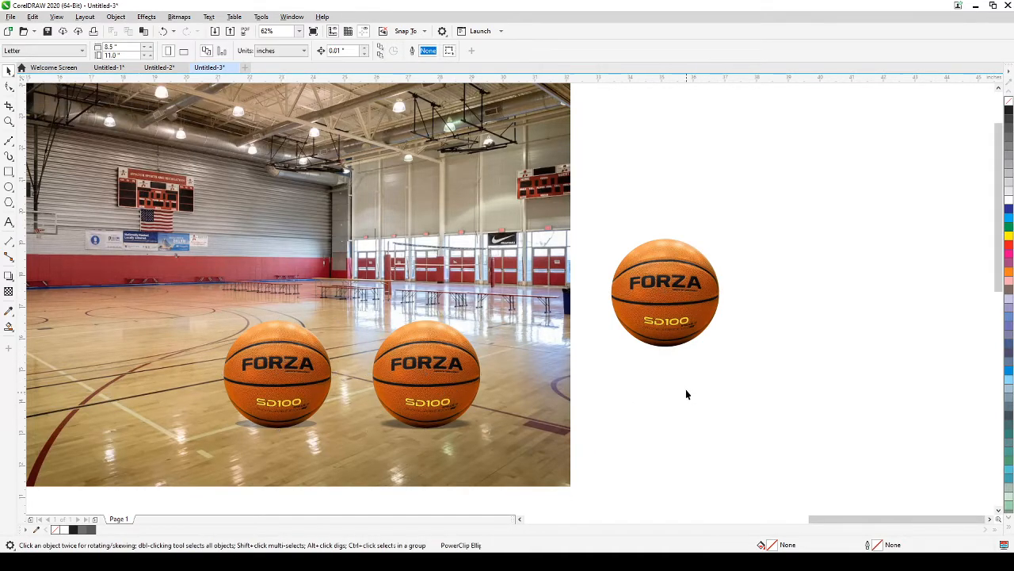
left_click(682, 303)
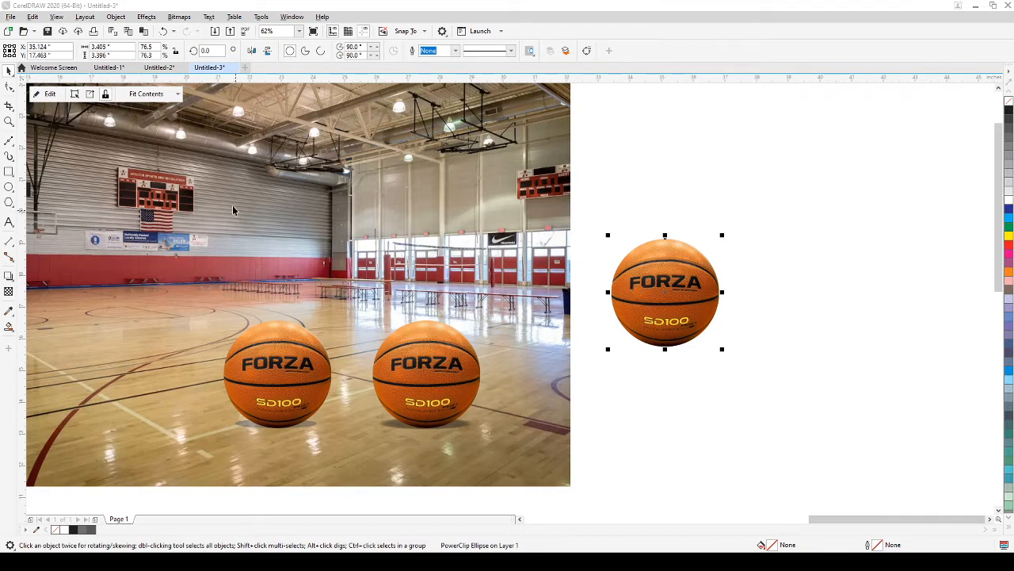
left_click(49, 94)
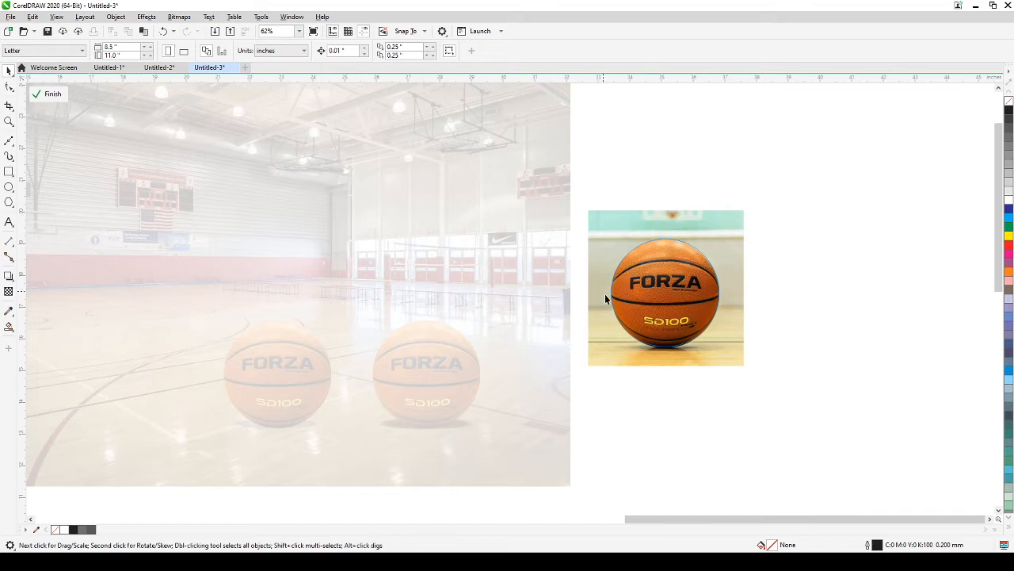
left_click(705, 233)
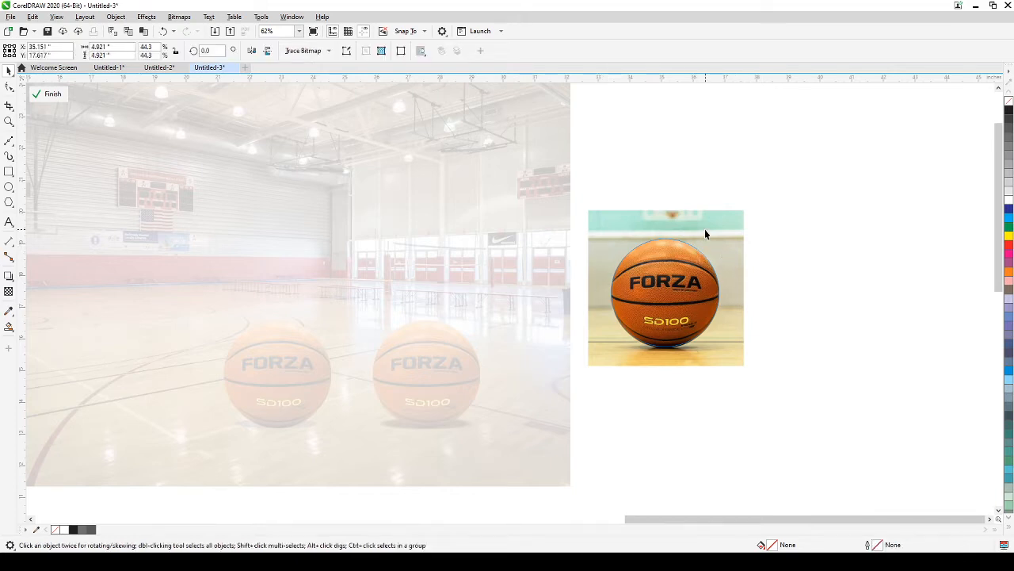
left_click(652, 172)
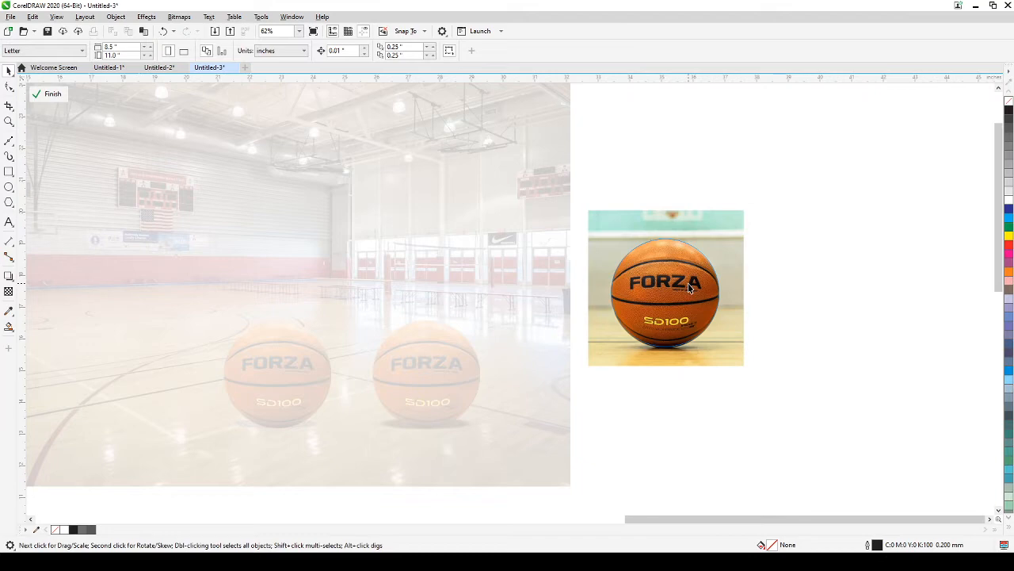
left_click(48, 94)
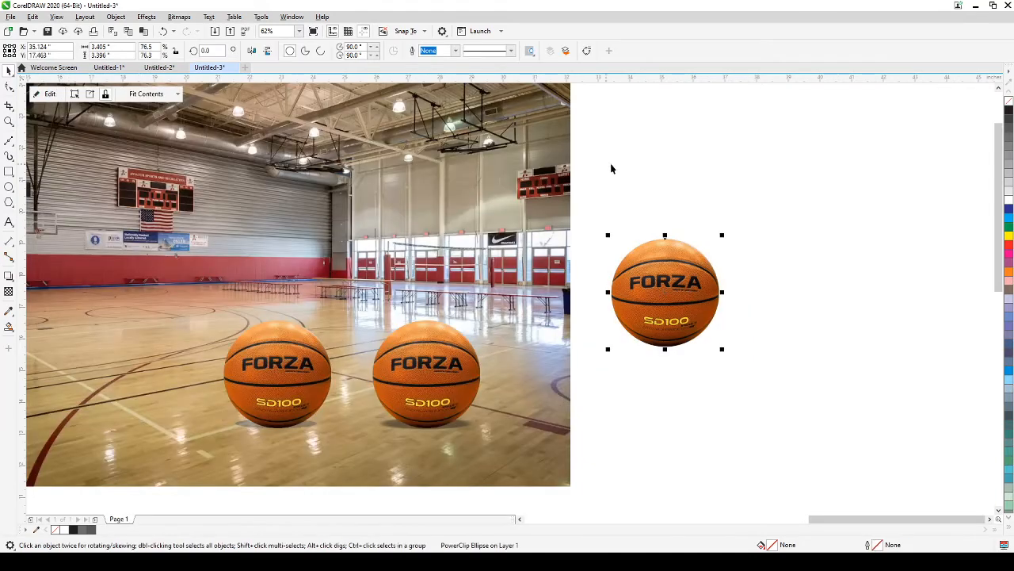
left_click(678, 166)
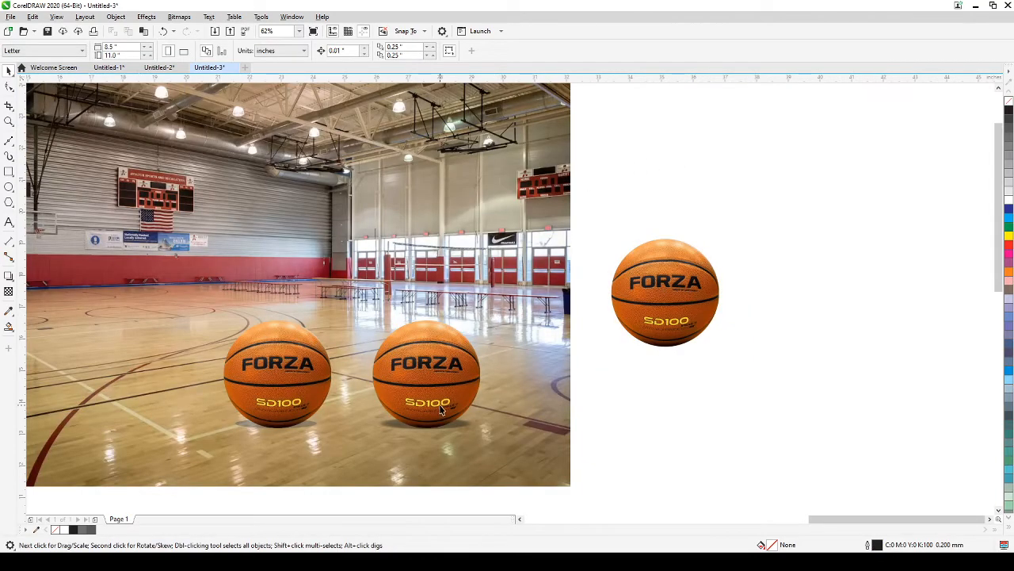
scroll(468, 360, "up", 4)
left_click(427, 378)
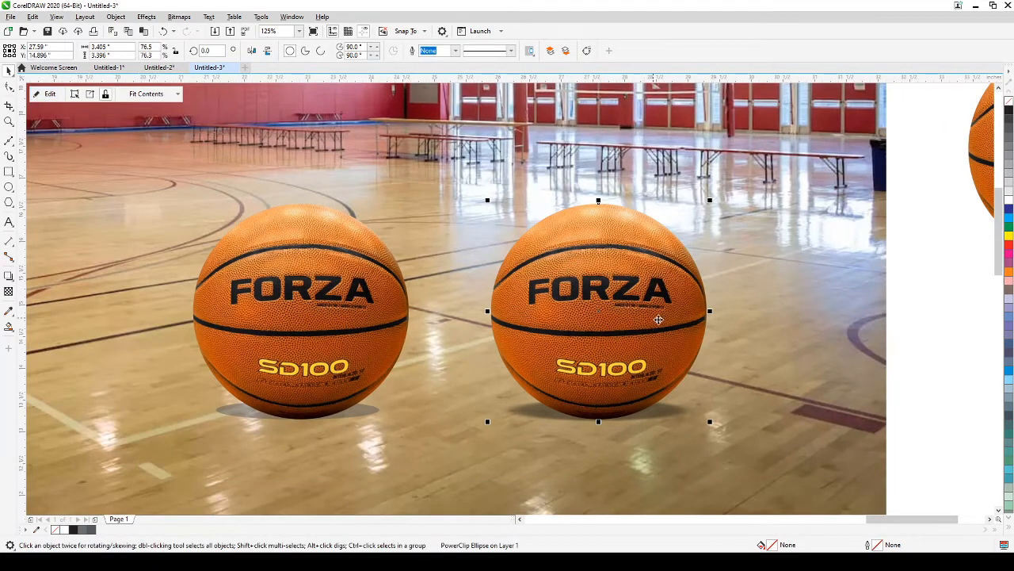
Step: Inside the right ball's PowerClip, draw a black rectangle over the ball with no outline
left_click(47, 95)
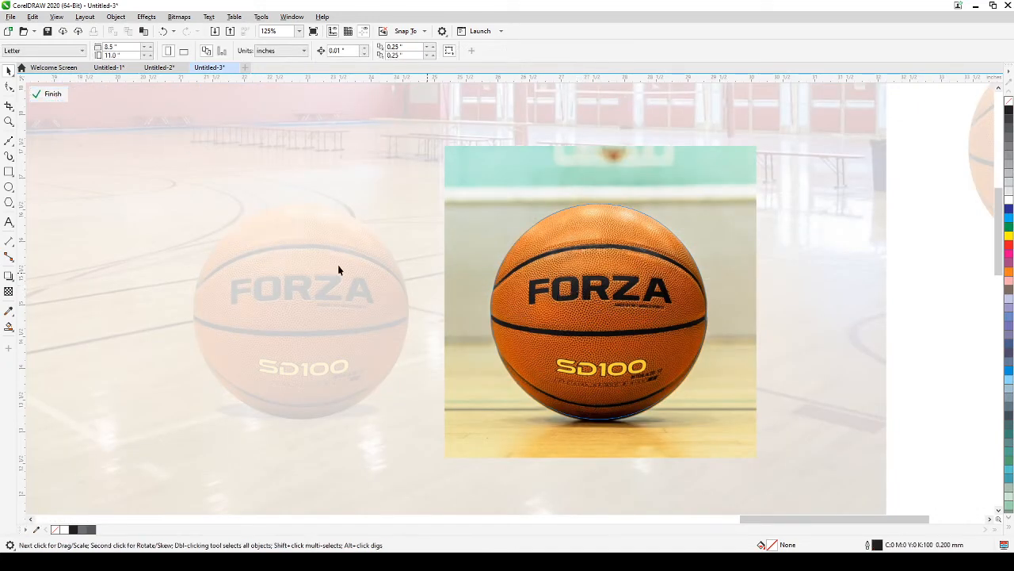
left_click(9, 172)
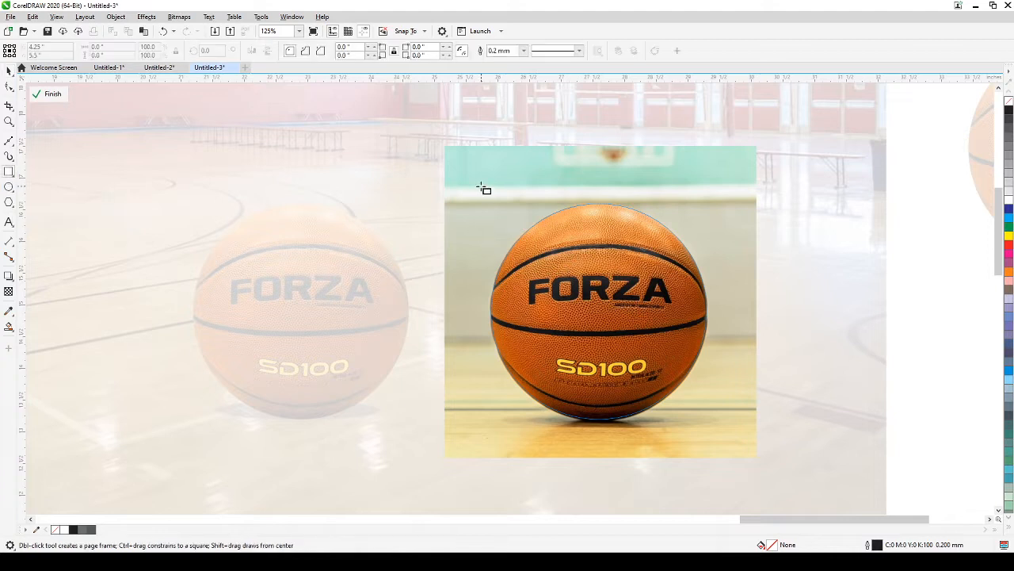
left_click_drag(475, 190, 724, 430)
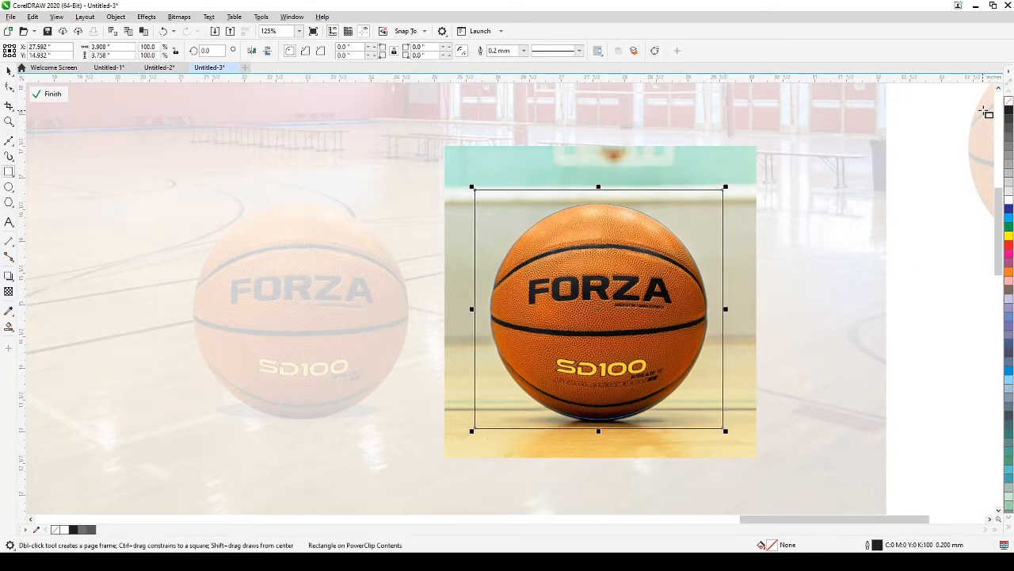
left_click(1009, 111)
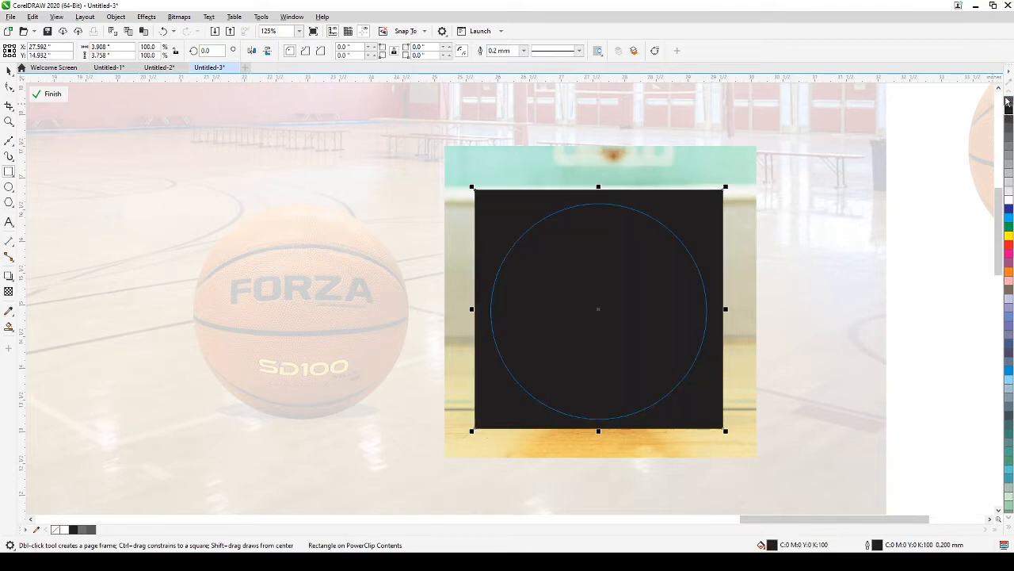
right_click(1008, 103)
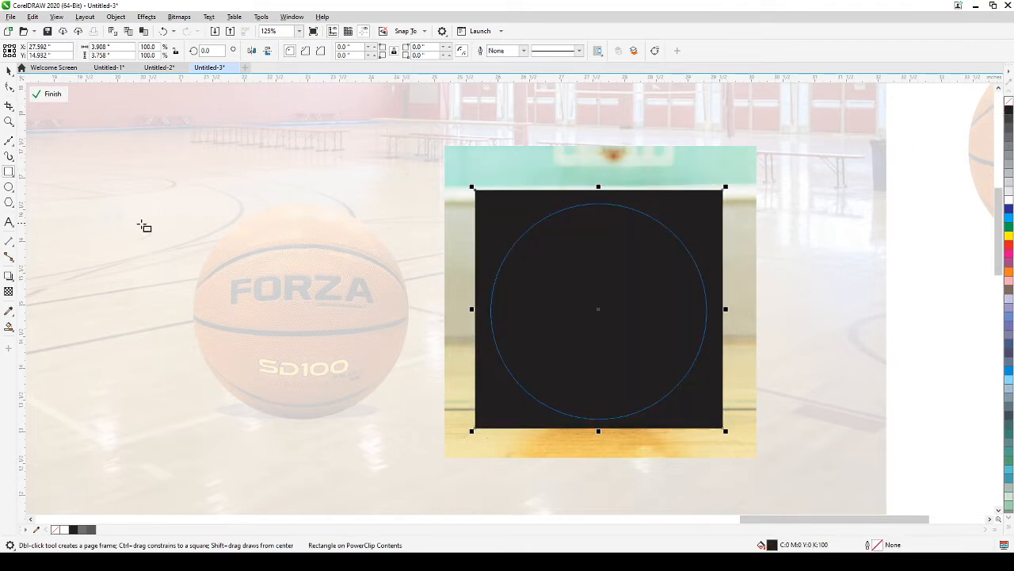
Step: Give the black rectangle a vertical fountain transparency darkening toward the bottom, then finish editing
left_click(8, 294)
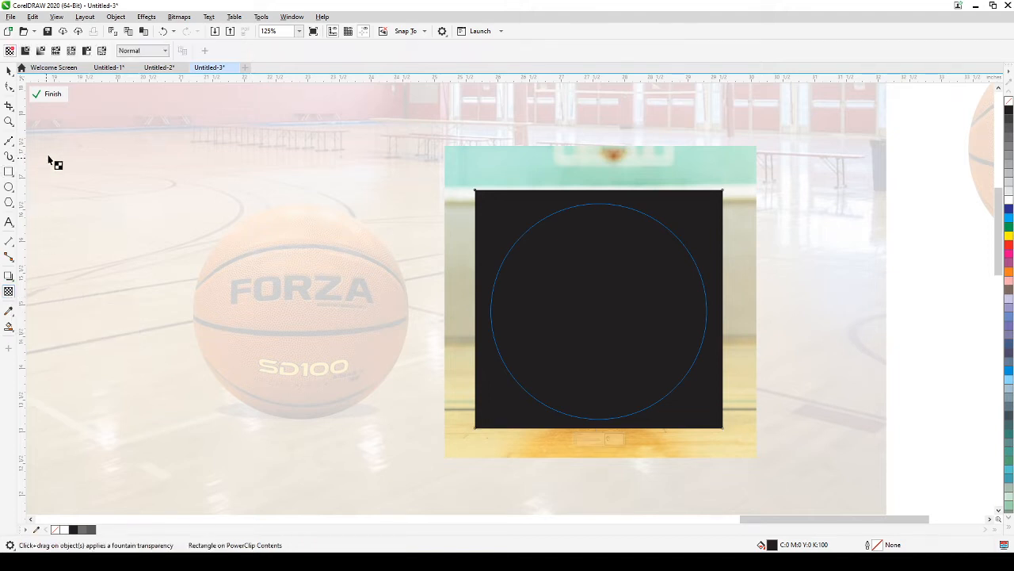
left_click(45, 54)
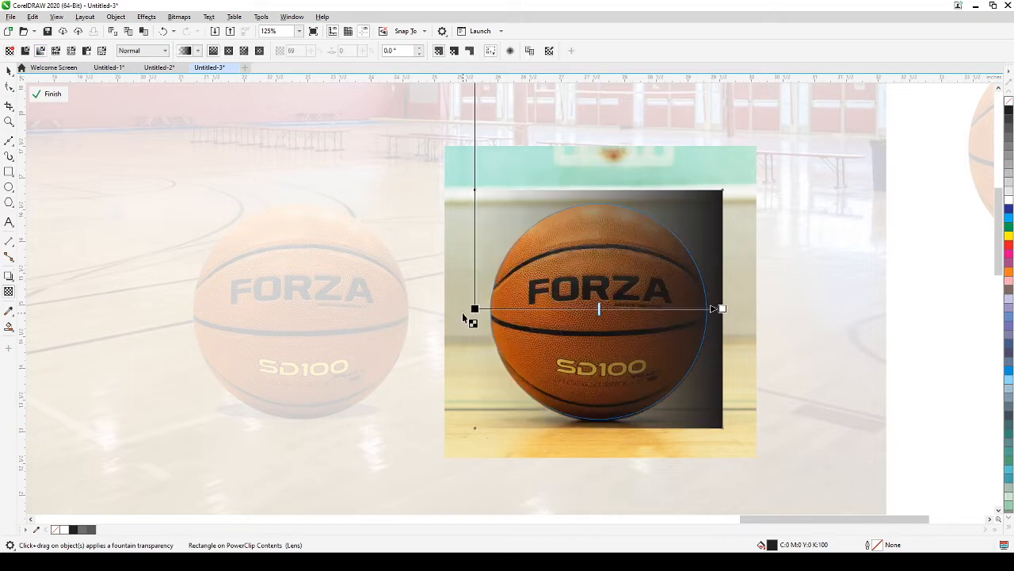
left_click_drag(474, 308, 587, 194)
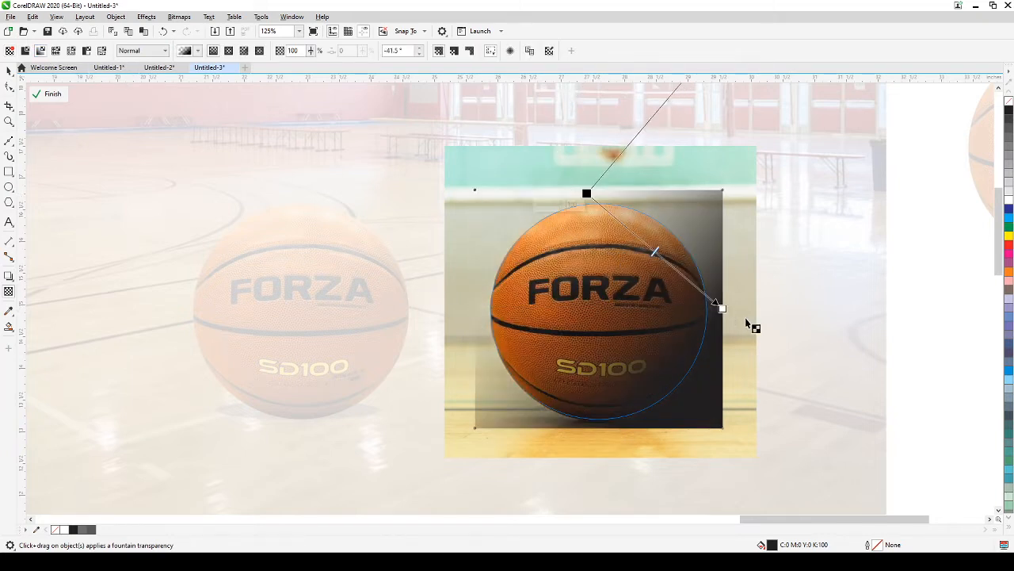
left_click_drag(721, 309, 591, 438)
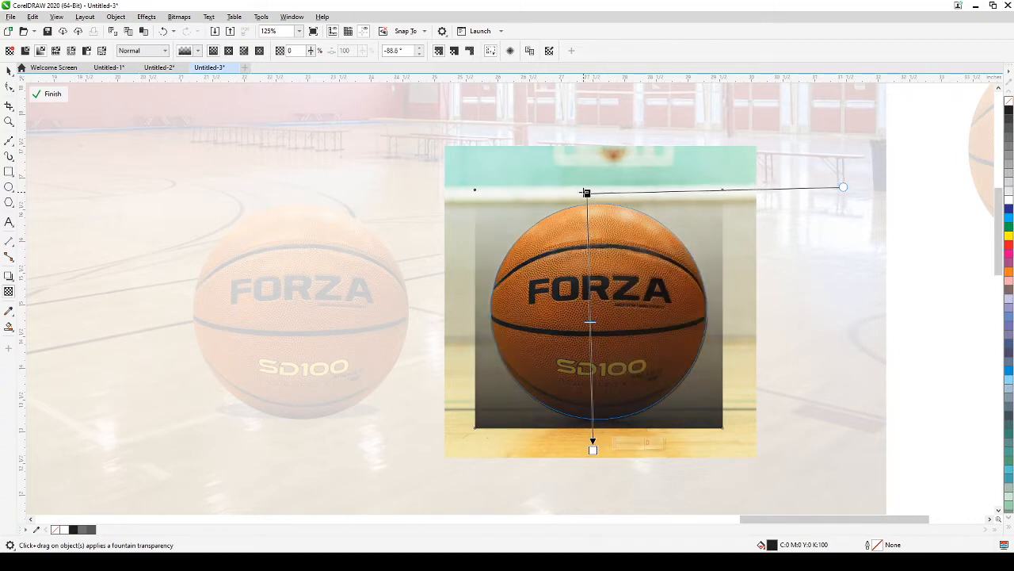
left_click_drag(587, 194, 589, 218)
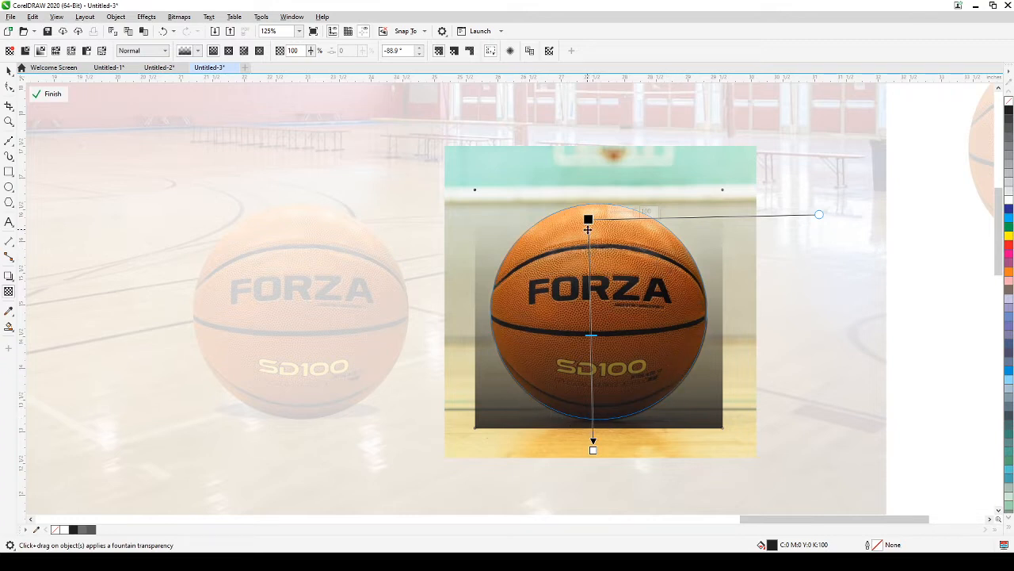
left_click_drag(593, 449, 590, 434)
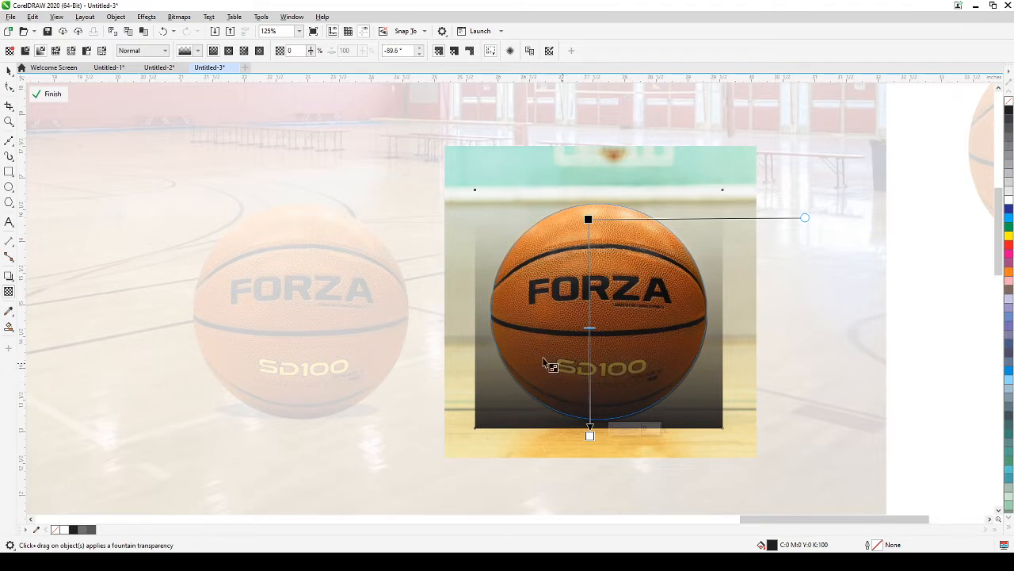
left_click(49, 94)
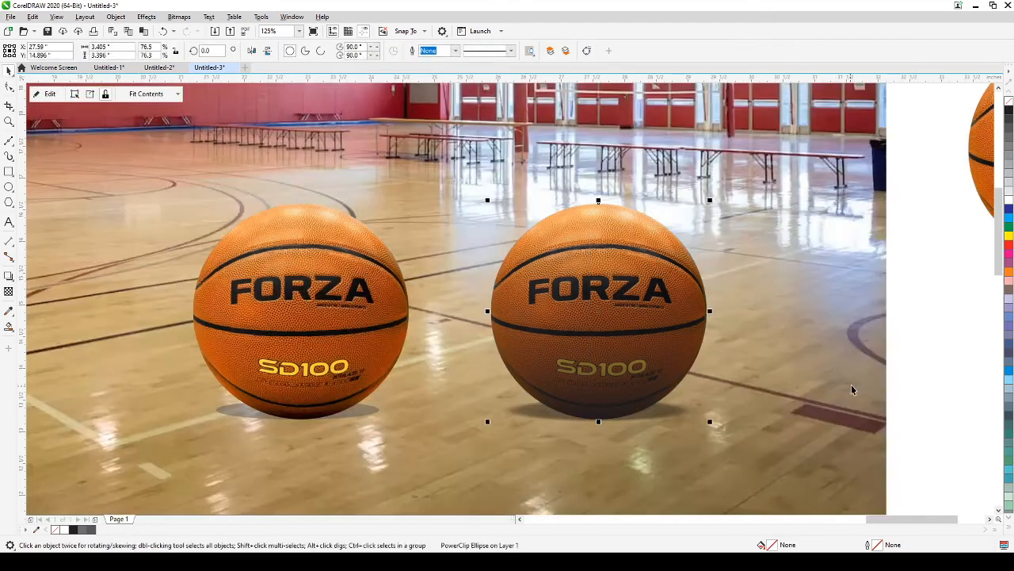
left_click(899, 377)
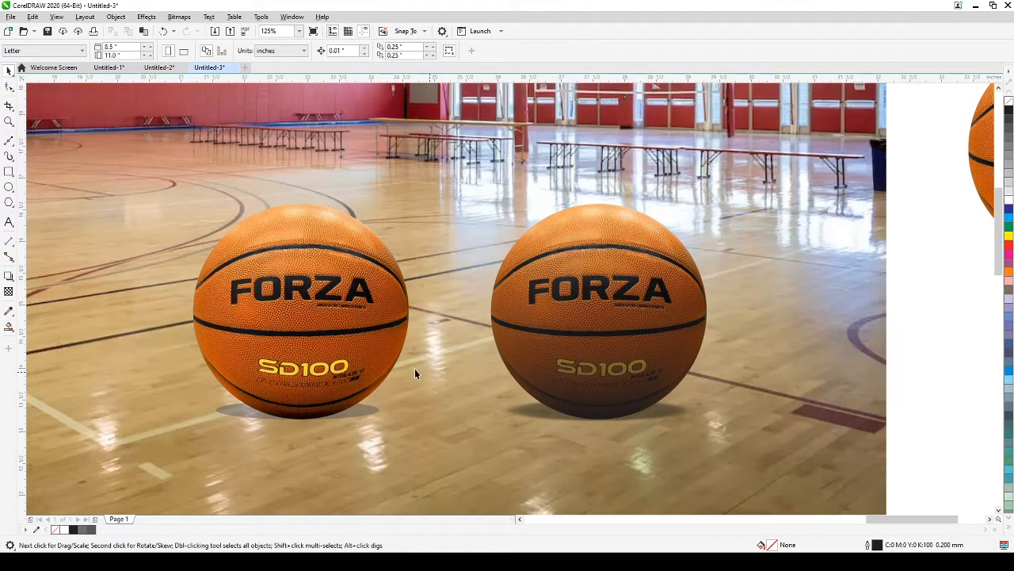
left_click(354, 341)
left_click(572, 327)
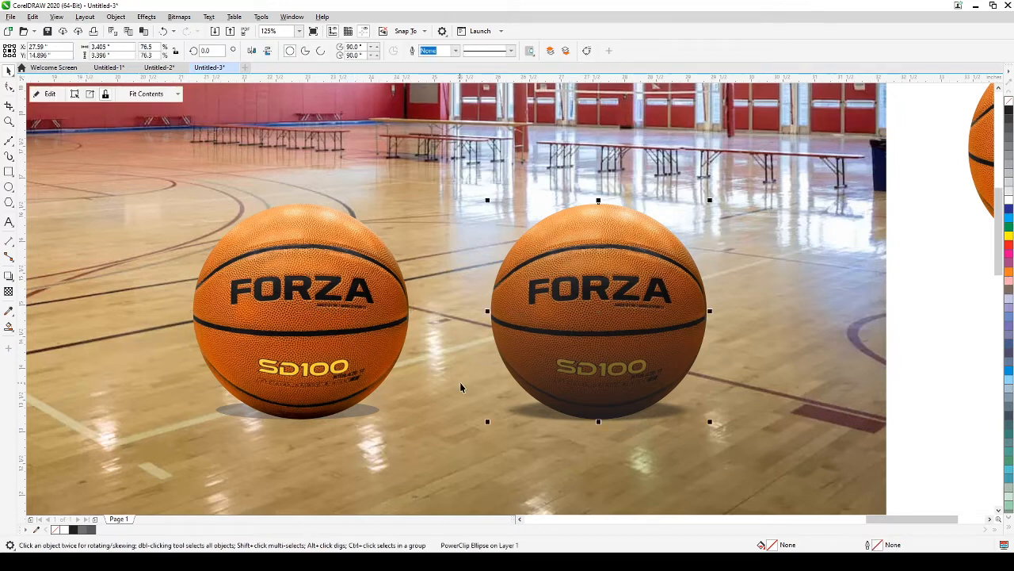
left_click(937, 362)
left_click(585, 335)
left_click(46, 95)
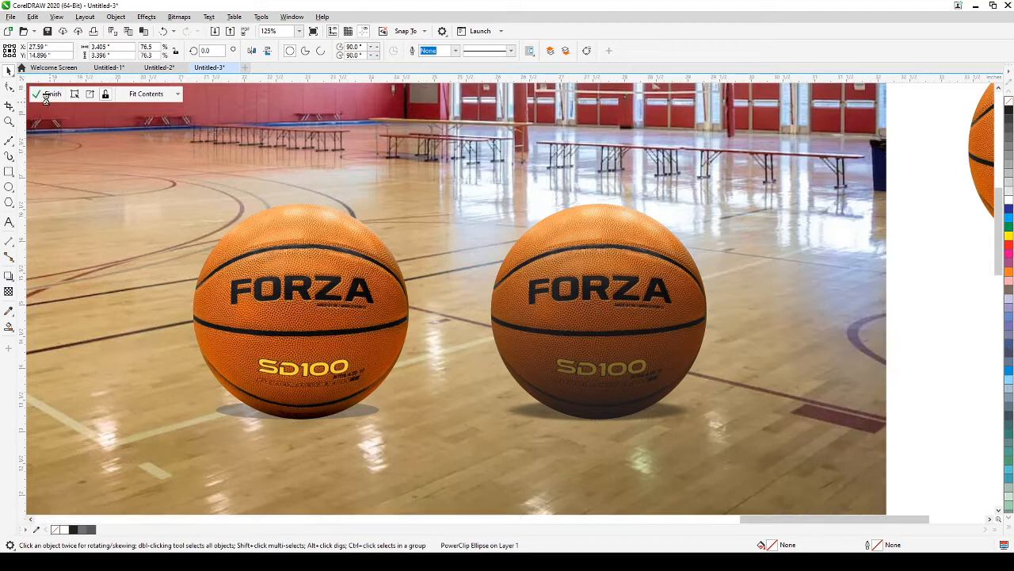
left_click(514, 415)
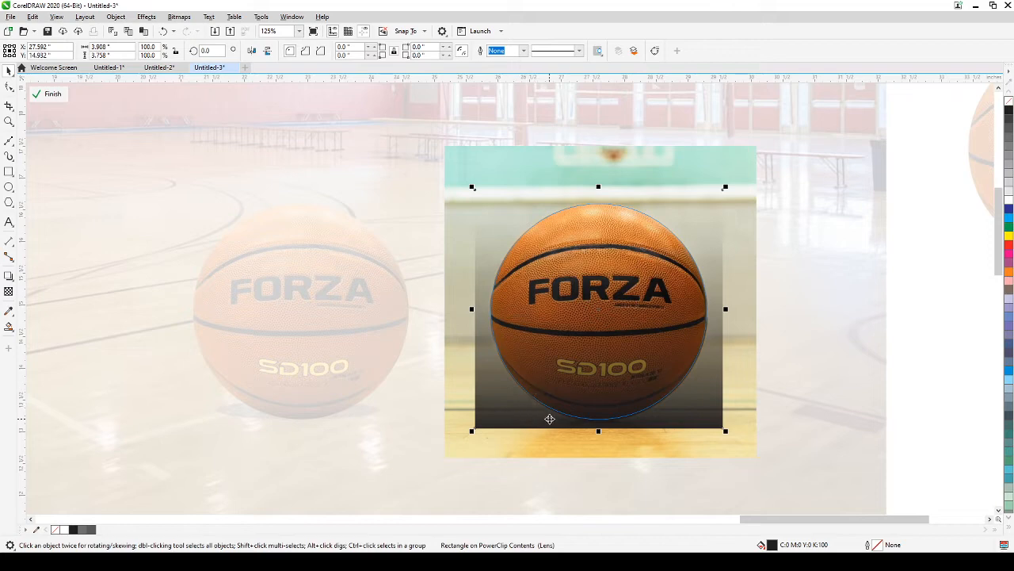
left_click(51, 94)
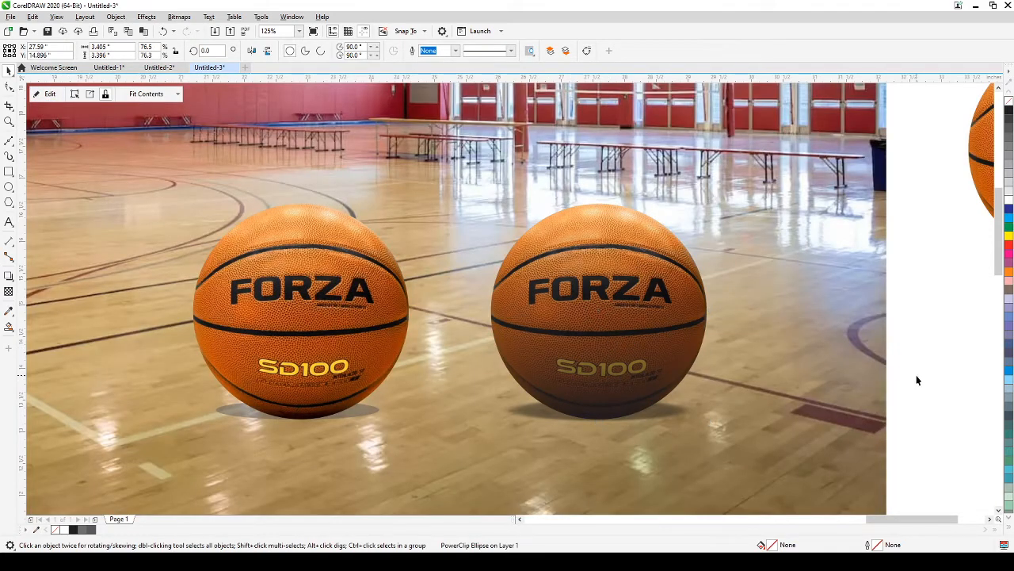
left_click(915, 380)
scroll(904, 379, "down", 3)
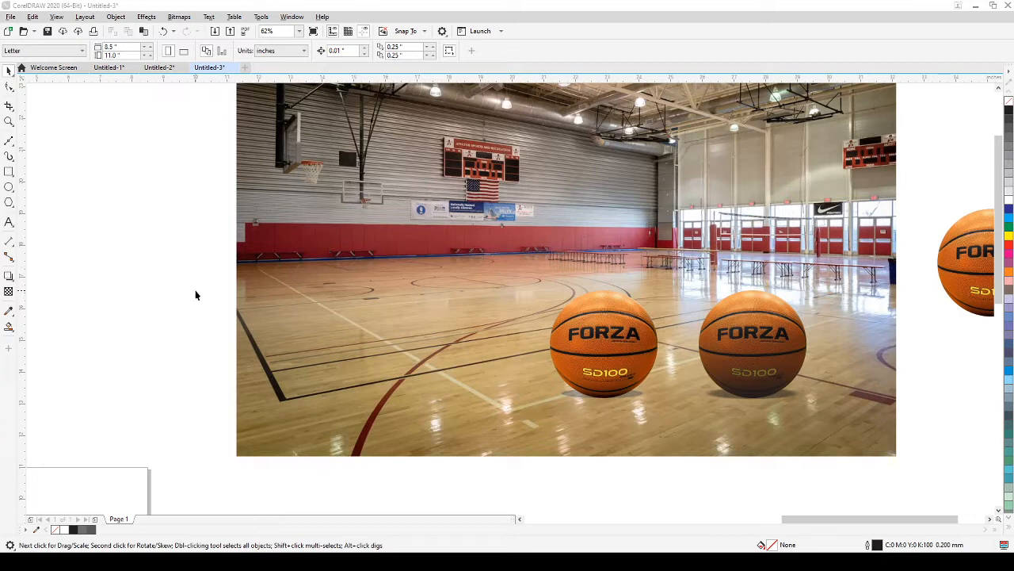
left_click_drag(464, 337, 781, 349)
left_click_drag(399, 352, 658, 274)
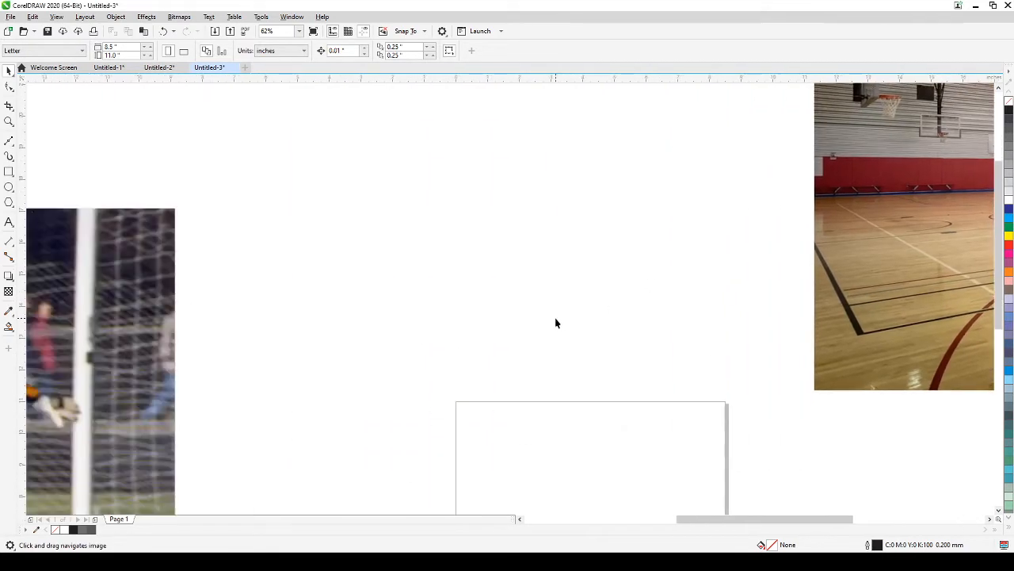
scroll(555, 322, "down", 4)
left_click_drag(390, 325, 584, 309)
scroll(579, 364, "up", 4)
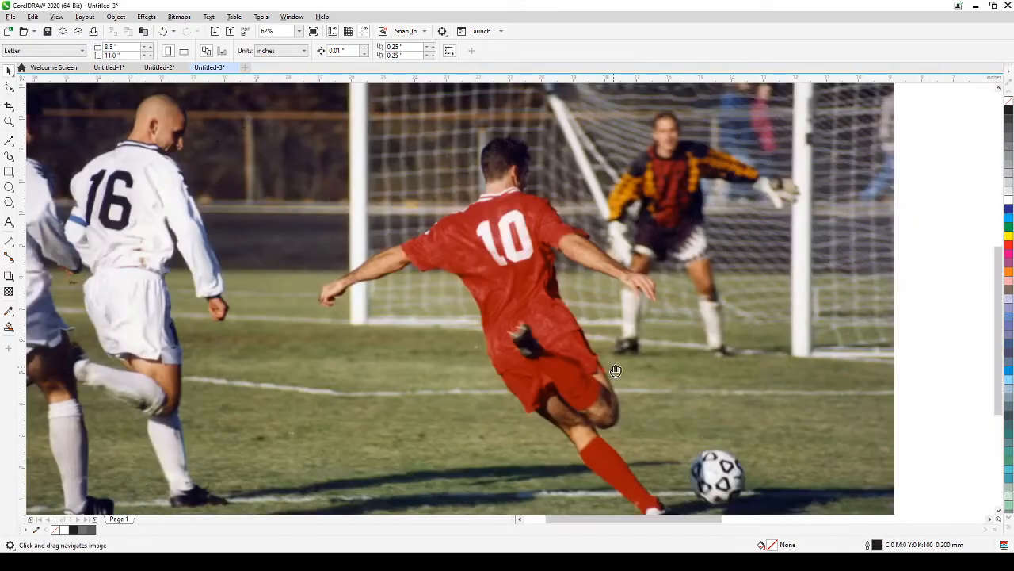
left_click_drag(615, 370, 573, 356)
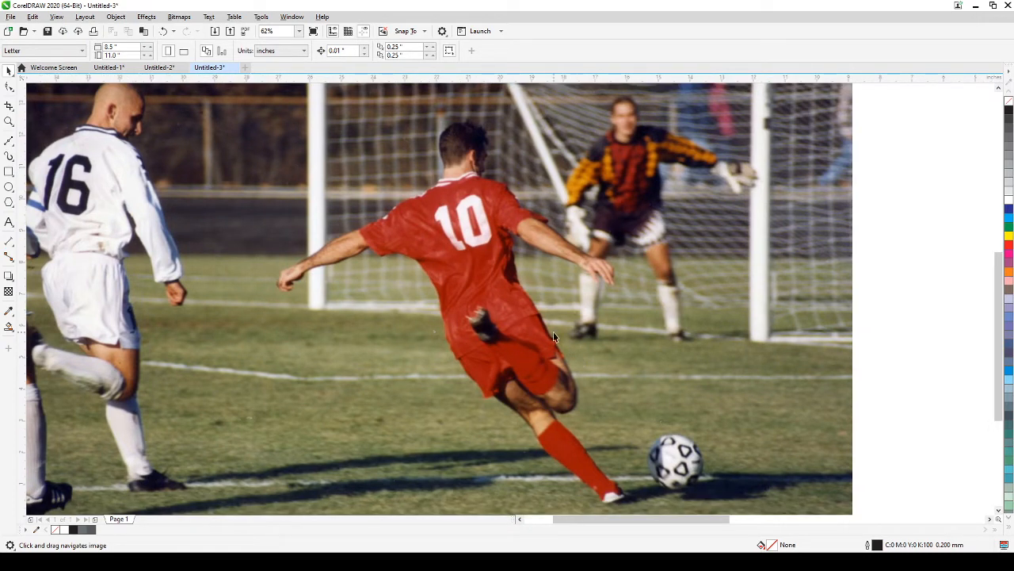
left_click_drag(571, 320, 537, 311)
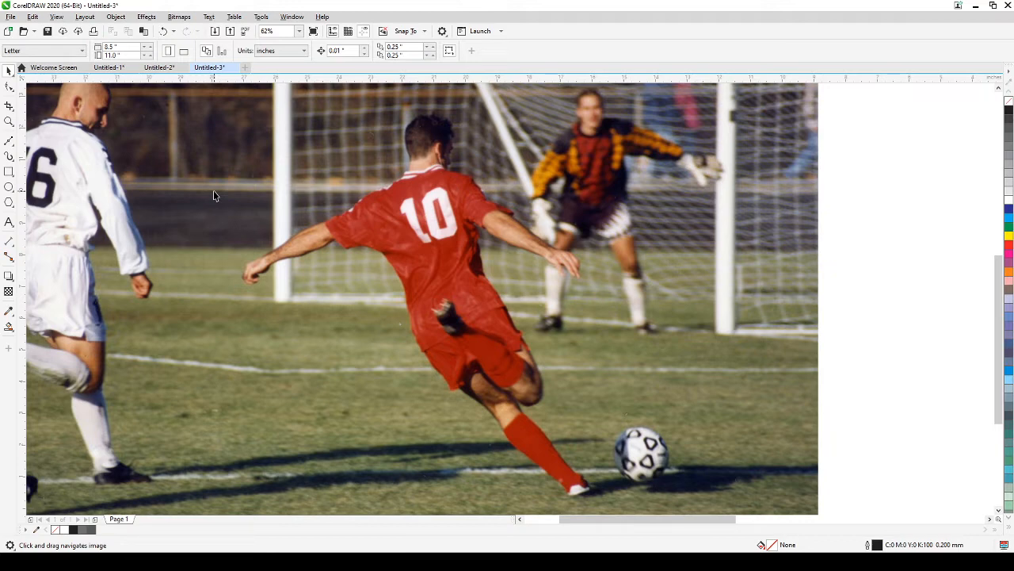
scroll(362, 251, "up", 4)
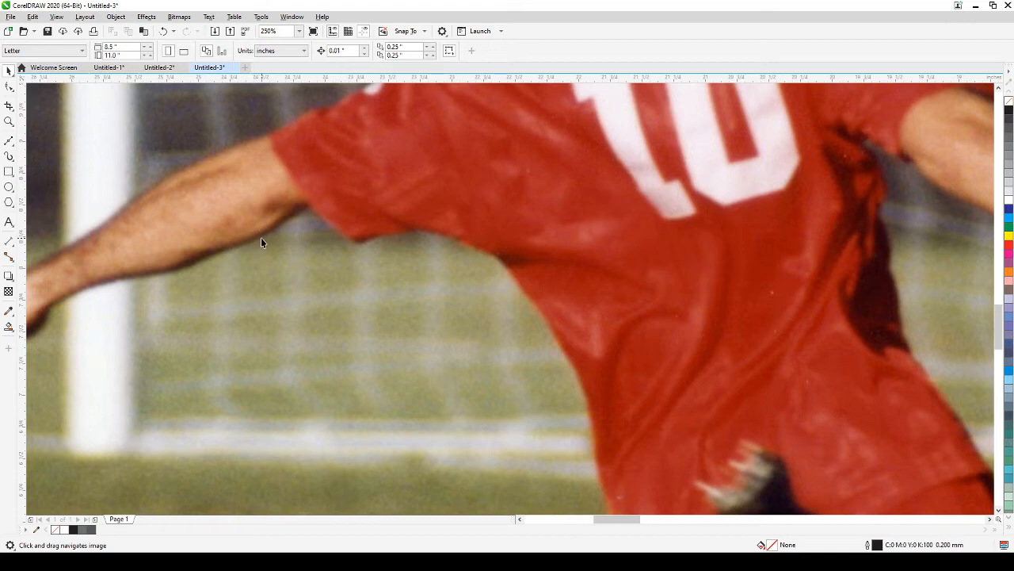
scroll(233, 263, "down", 6)
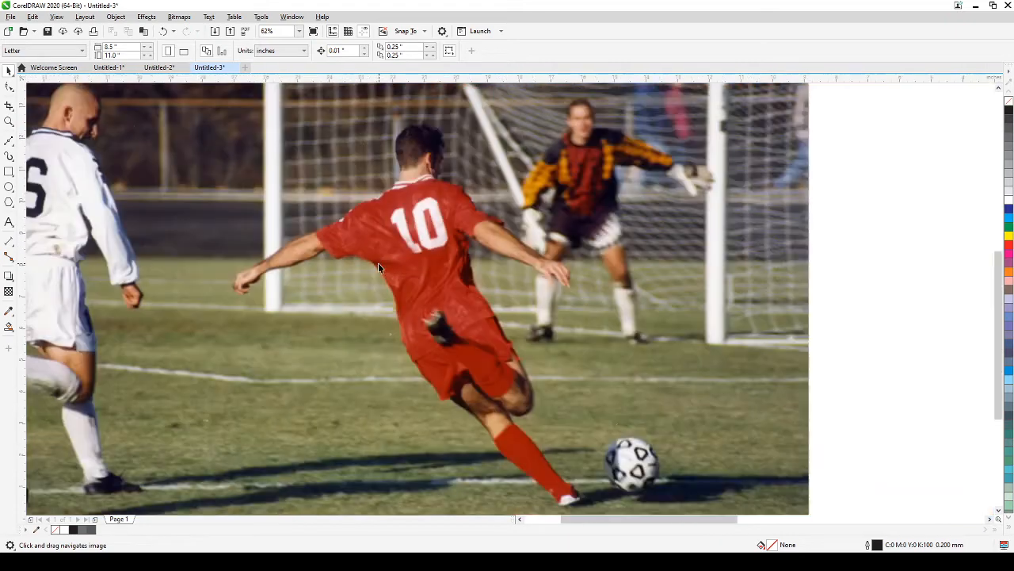
left_click_drag(383, 265, 424, 255)
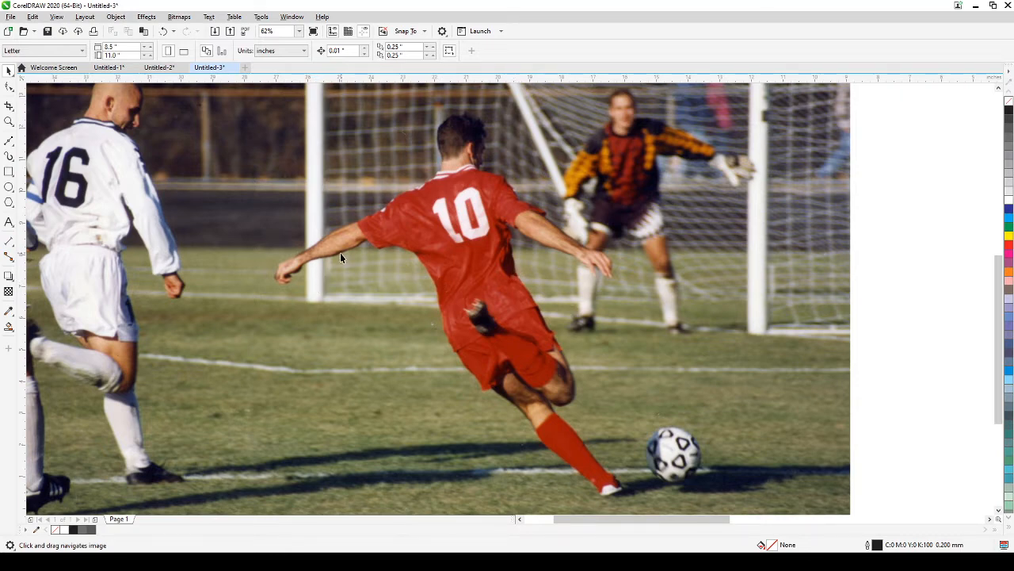
Step: Zoom in to 500% on the soccer player's outstretched hand
scroll(334, 259, "up", 5)
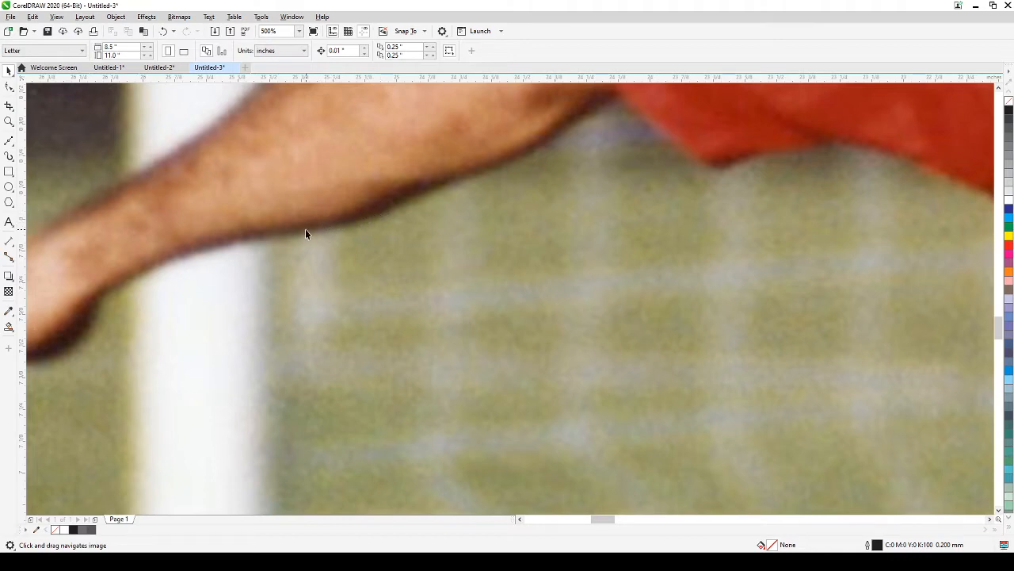
scroll(201, 279, "down", 5)
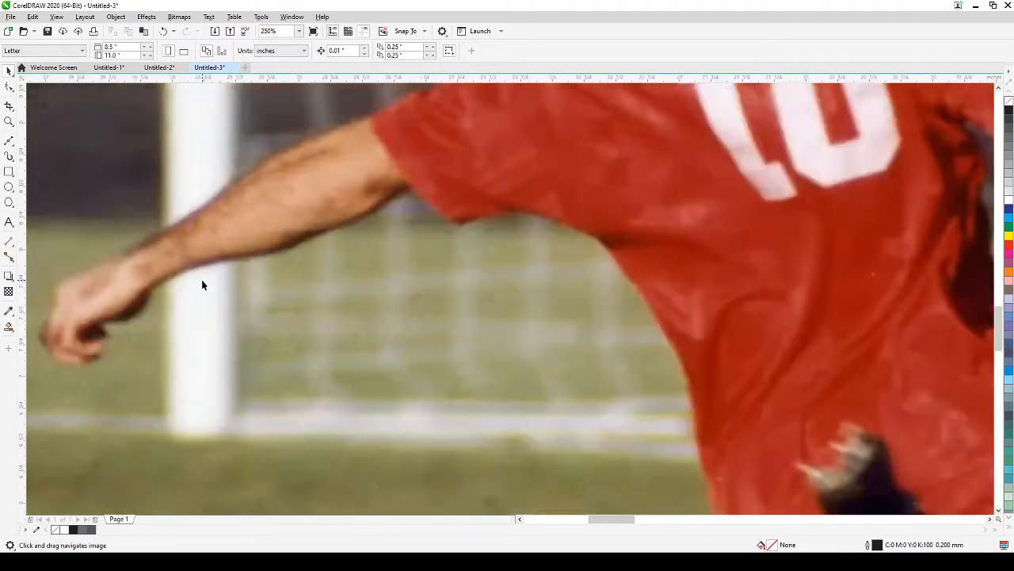
scroll(252, 274, "down", 1)
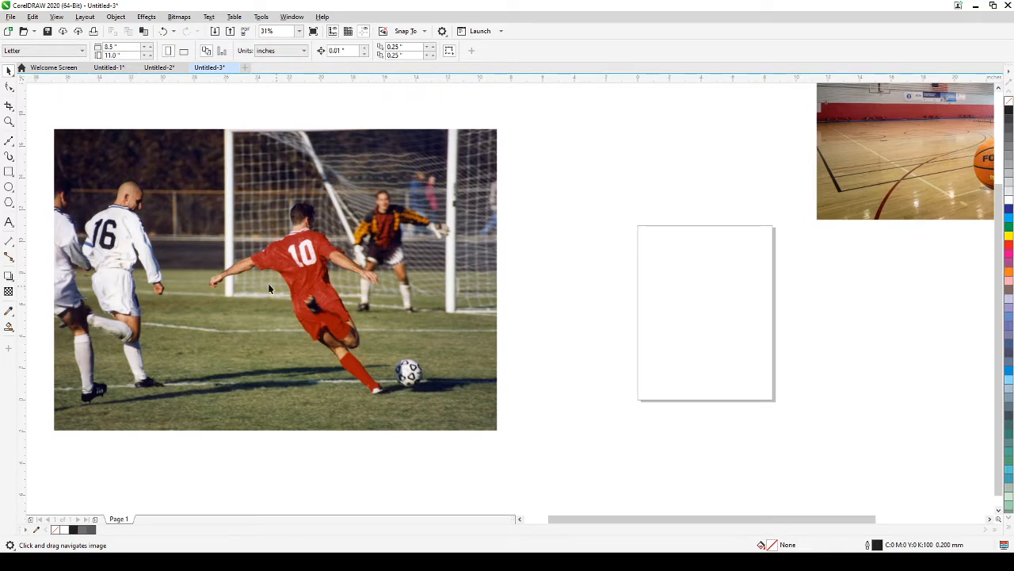
scroll(267, 288, "up", 2)
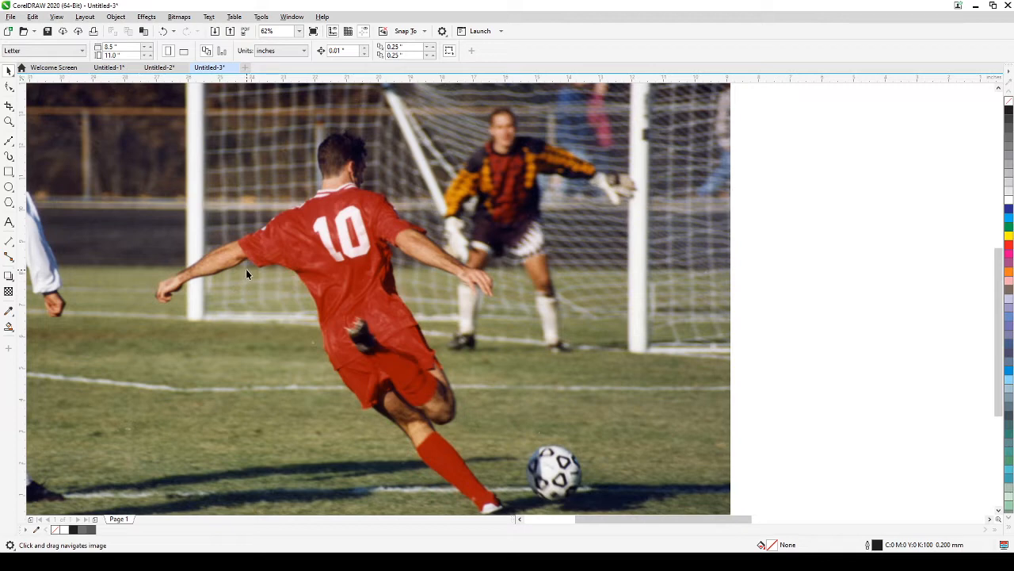
scroll(242, 273, "up", 2)
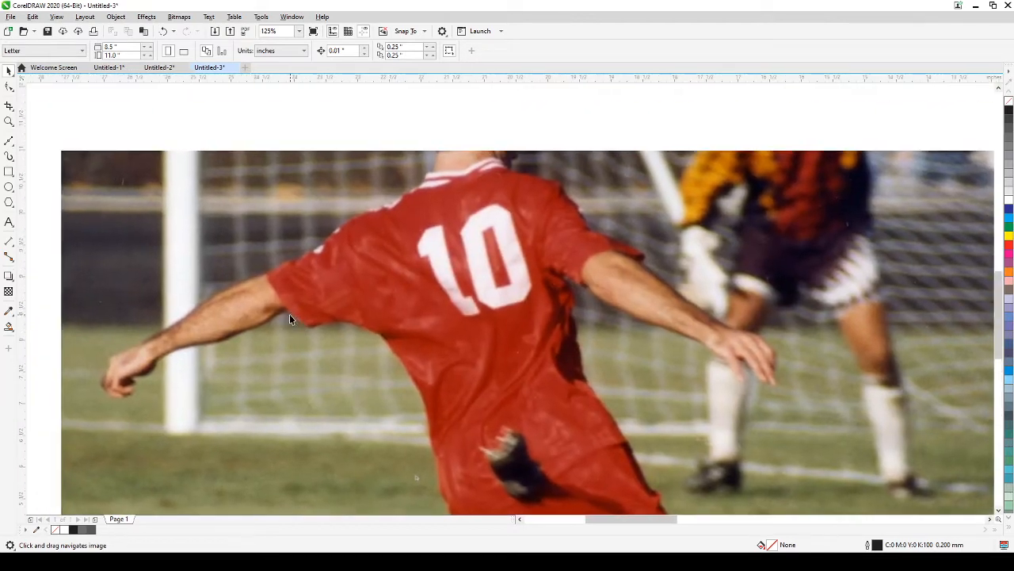
scroll(340, 259, "down", 4)
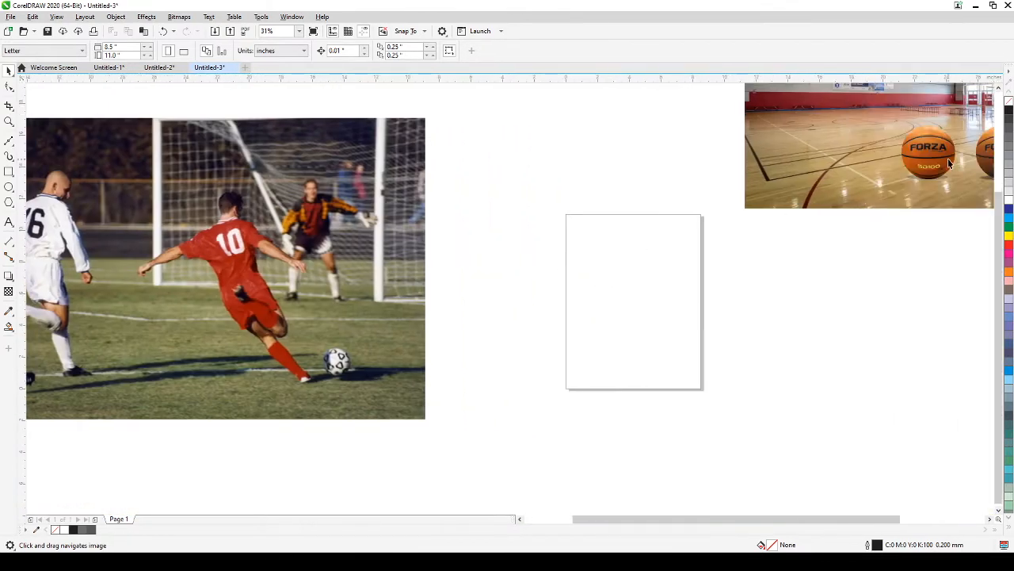
scroll(316, 244, "up", 4)
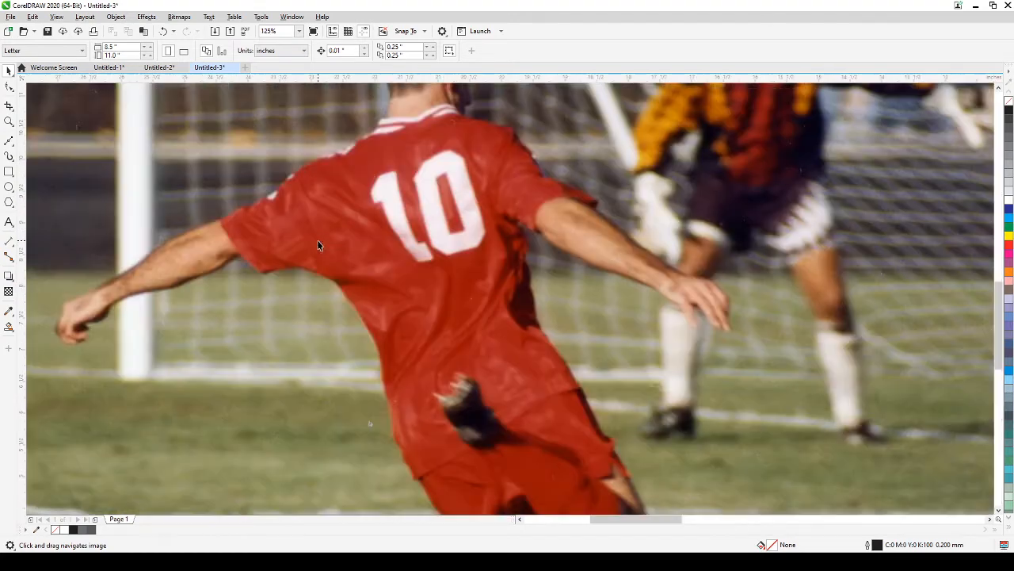
scroll(159, 258, "down", 4)
scroll(151, 265, "up", 2)
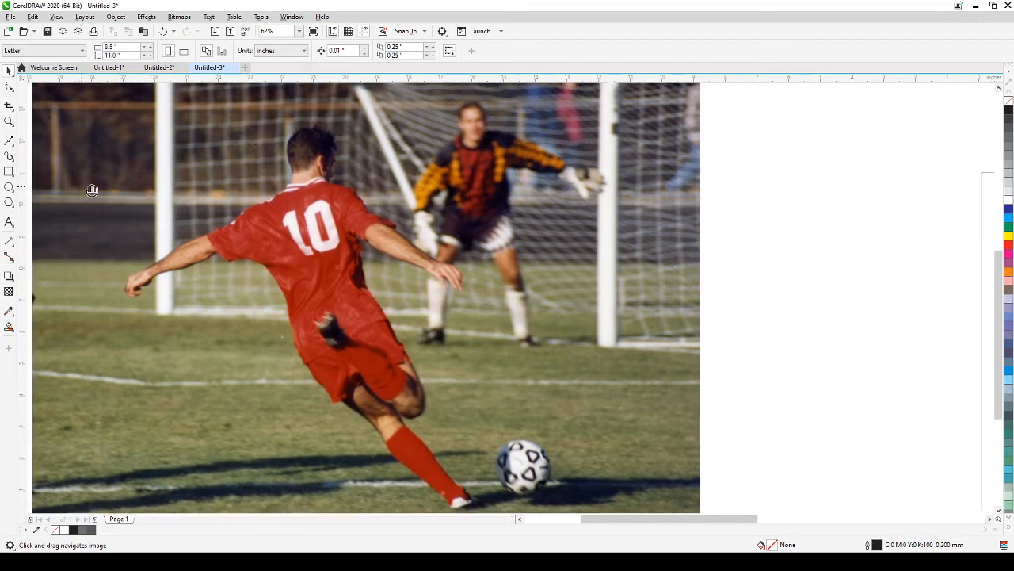
left_click_drag(113, 280, 215, 273)
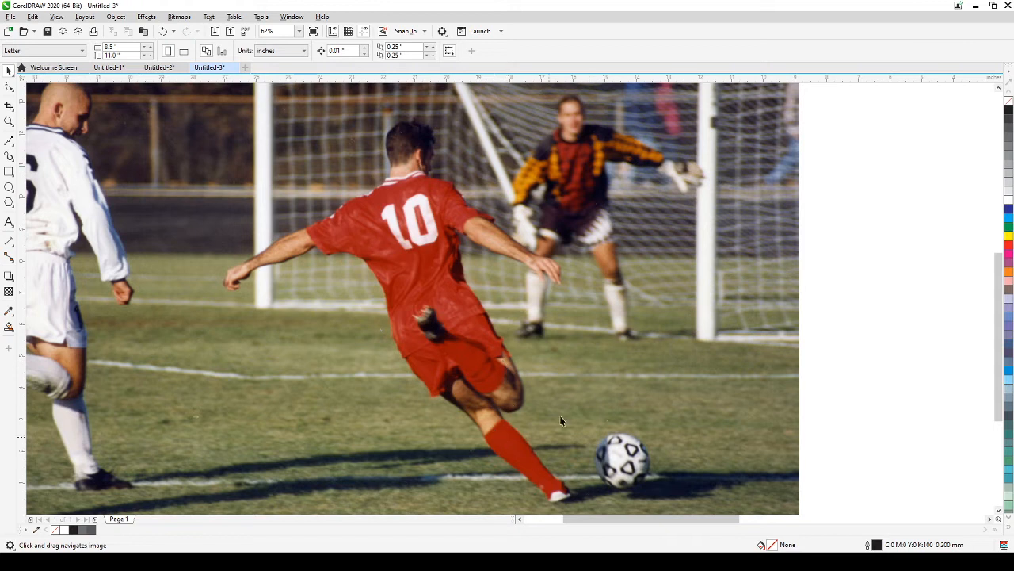
left_click(711, 220)
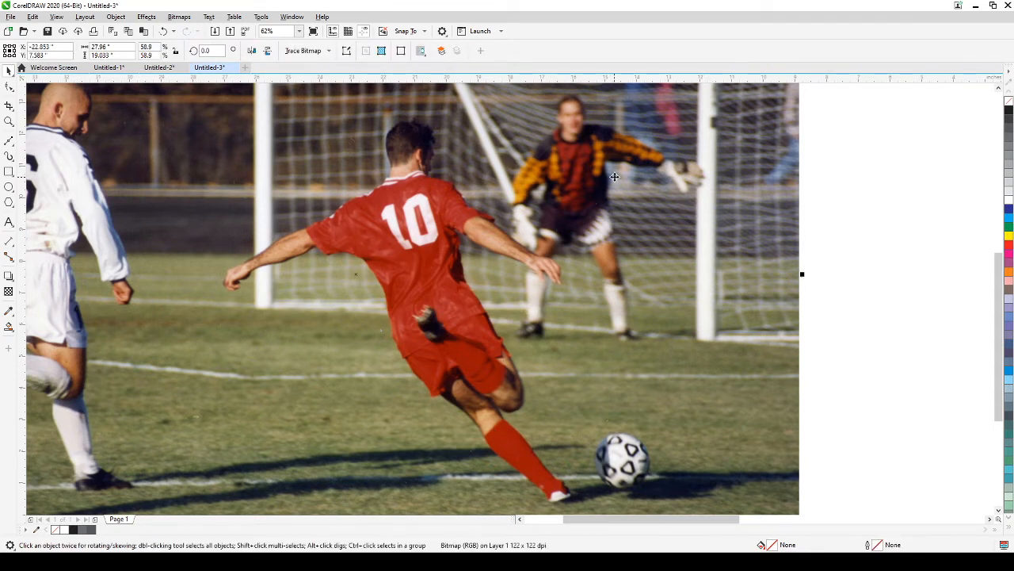
left_click(810, 263)
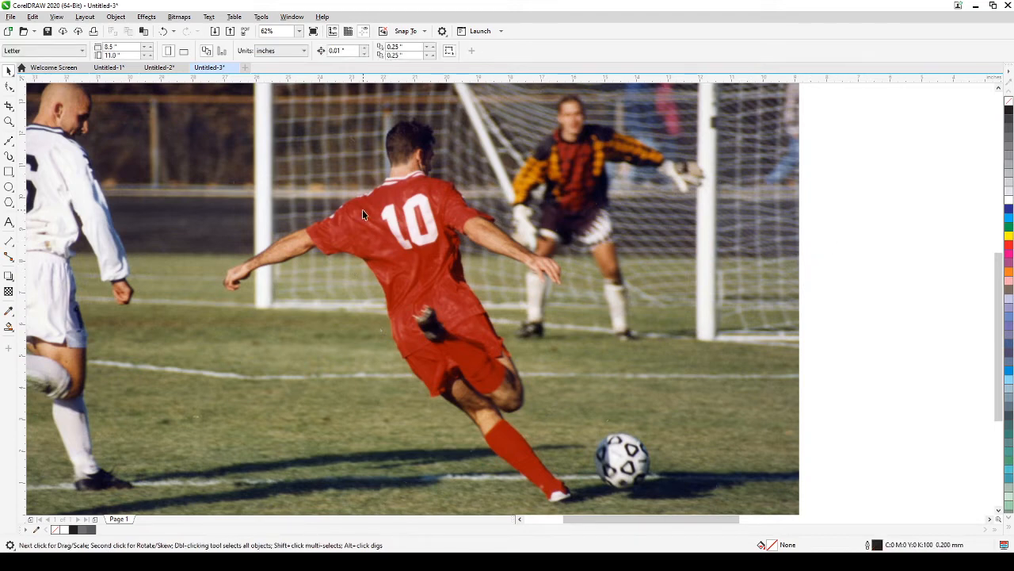
scroll(219, 291, "up", 4)
scroll(254, 281, "up", 3)
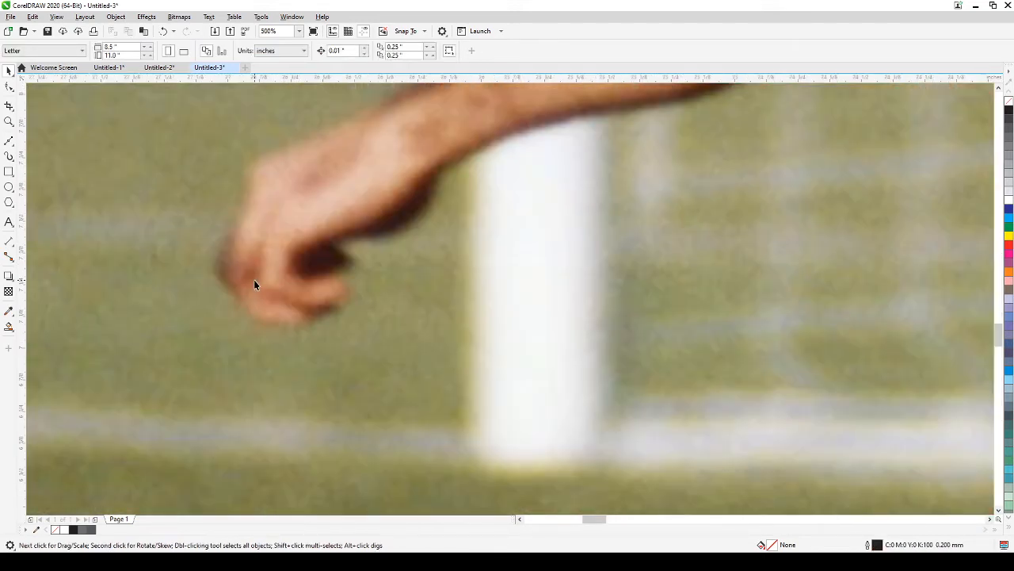
Step: With the Bézier tool, trace the hand's edge over its back to the wrist
left_click(9, 140)
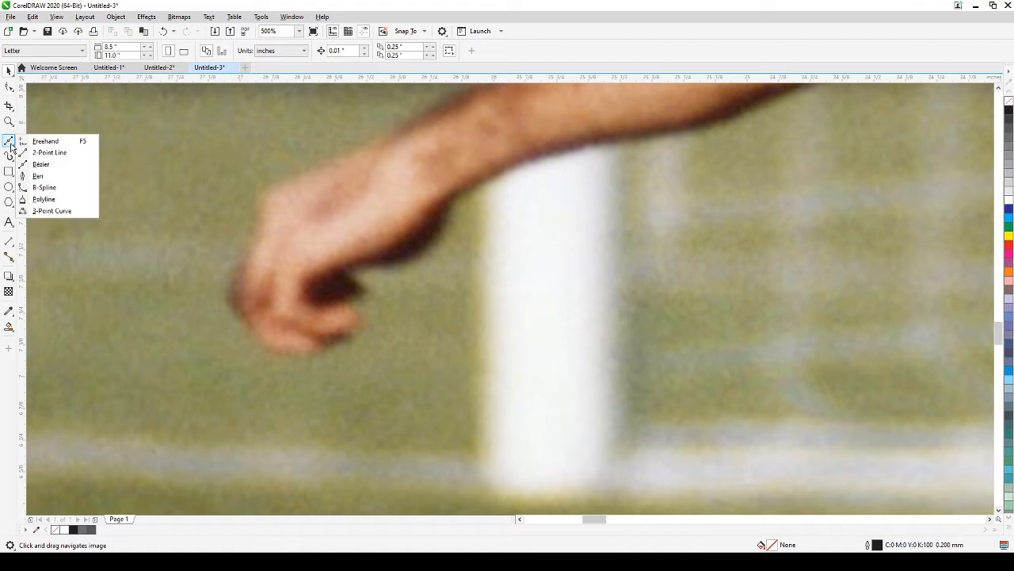
left_click(44, 163)
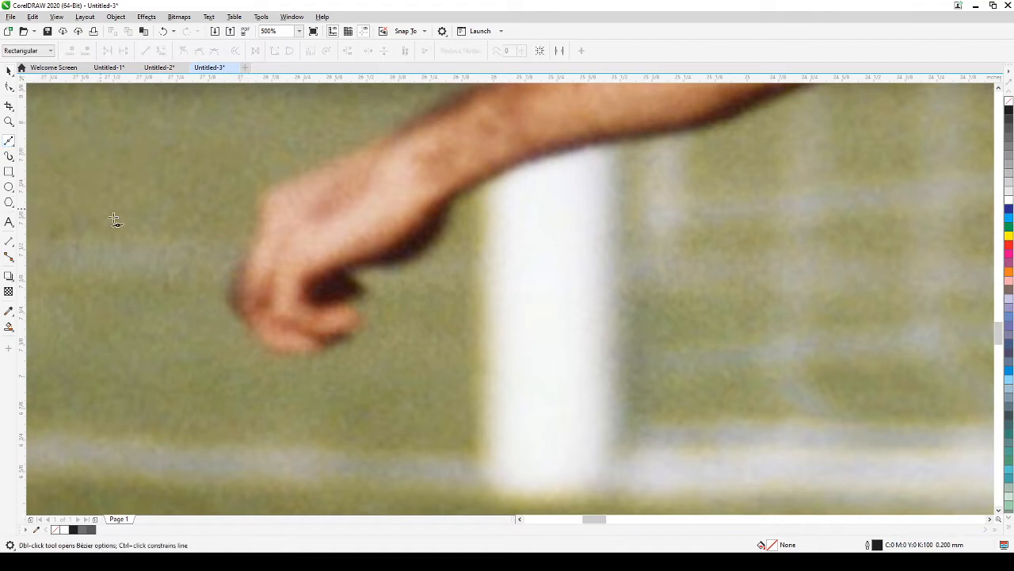
left_click(230, 293)
left_click(242, 269)
left_click(252, 244)
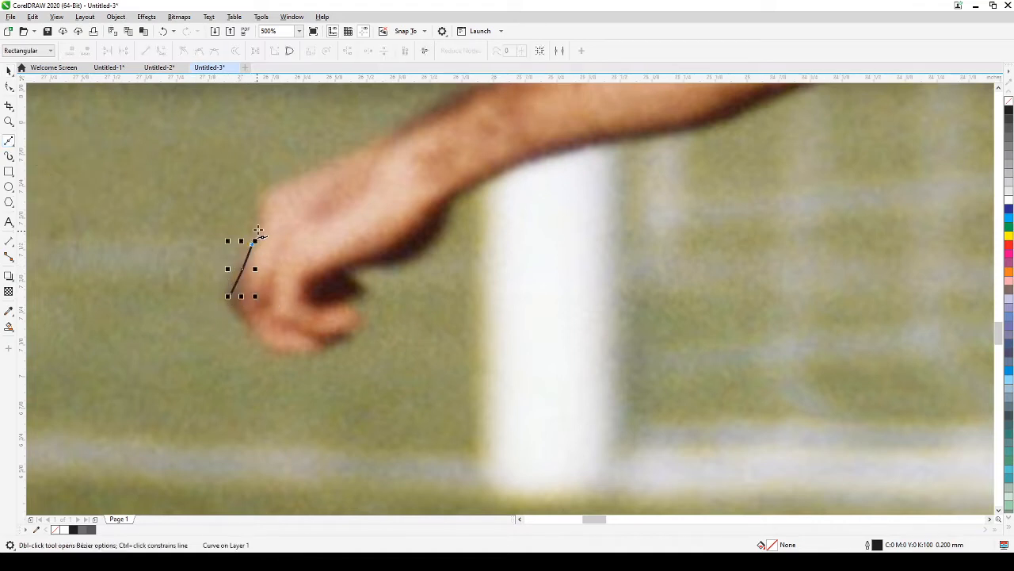
left_click(259, 216)
left_click(263, 195)
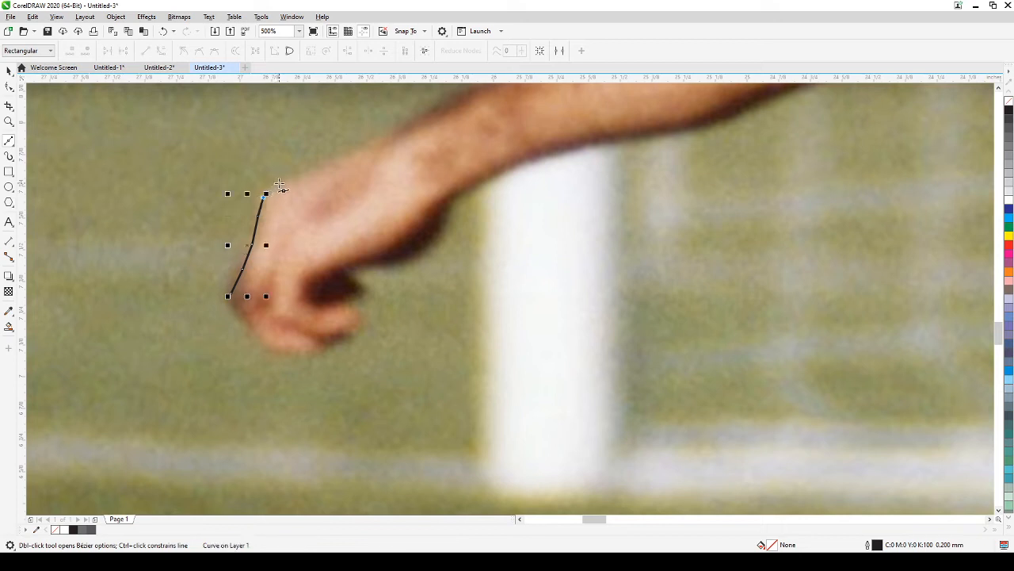
left_click(281, 180)
left_click(309, 171)
left_click(343, 159)
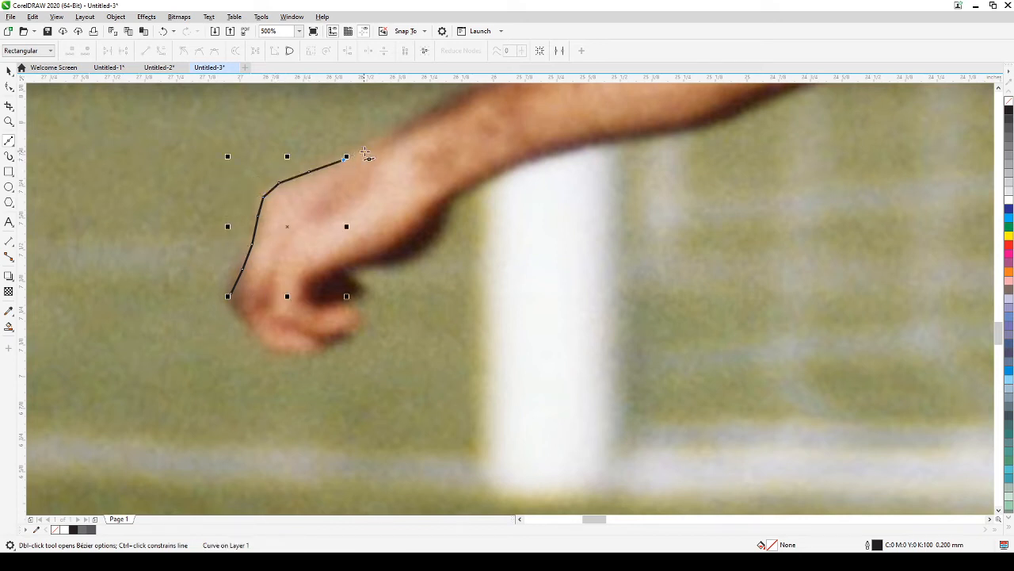
left_click(374, 147)
left_click(412, 127)
Step: Continue the Bézier outline up along the forearm edge
left_click_drag(453, 123, 358, 288)
left_click(358, 273)
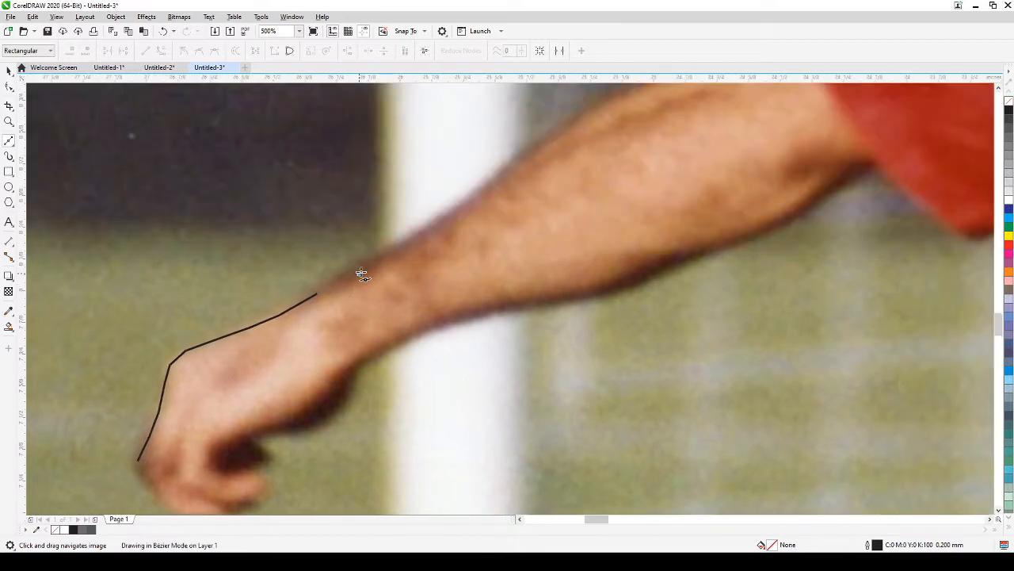
left_click(414, 238)
left_click(465, 206)
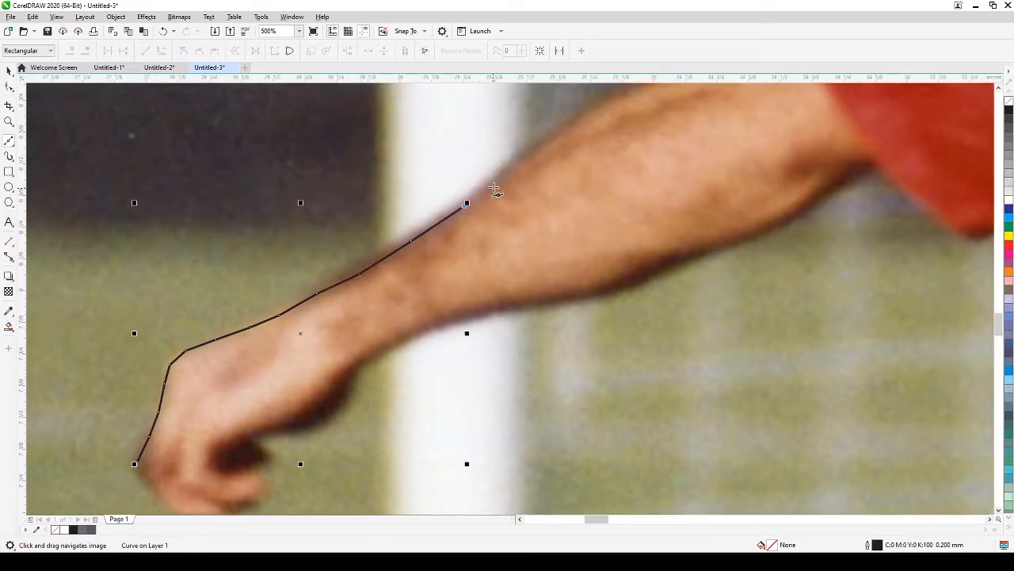
left_click(500, 179)
left_click(523, 160)
Step: Extend the outline past the elbow along the upper arm to the red sleeve
left_click_drag(595, 147, 521, 258)
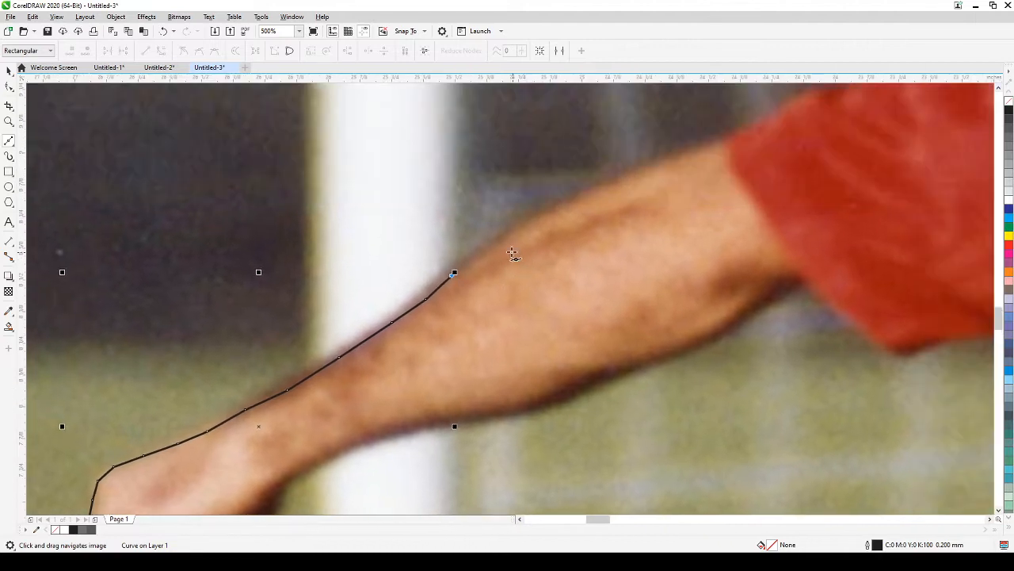
left_click(501, 240)
left_click(523, 222)
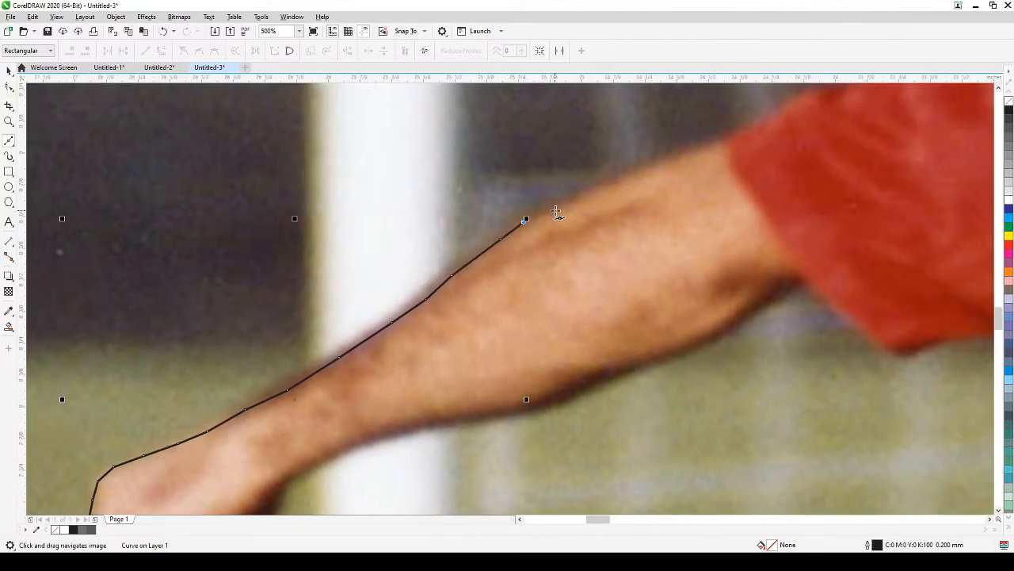
left_click(560, 206)
left_click(585, 194)
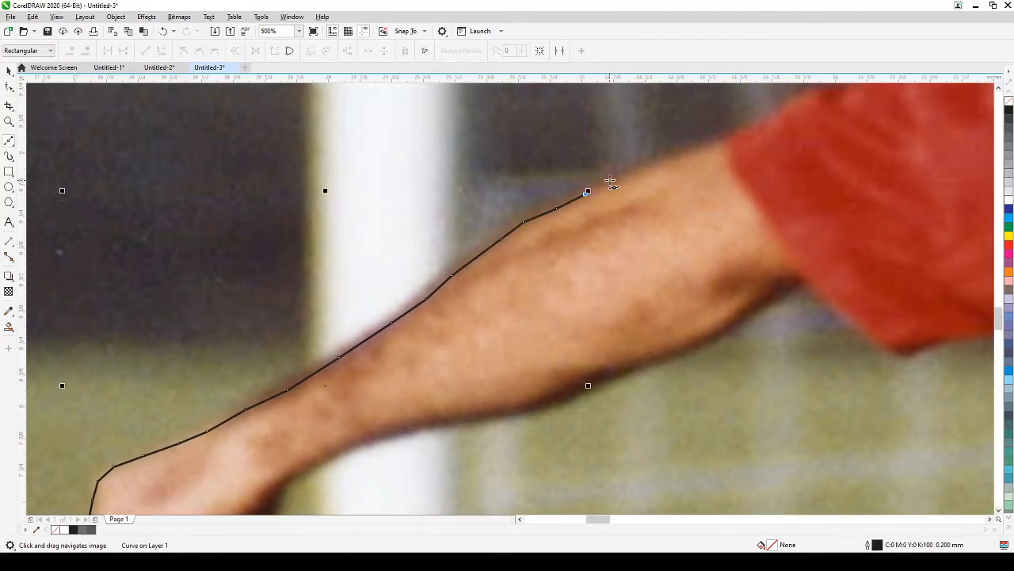
left_click(621, 172)
left_click(641, 165)
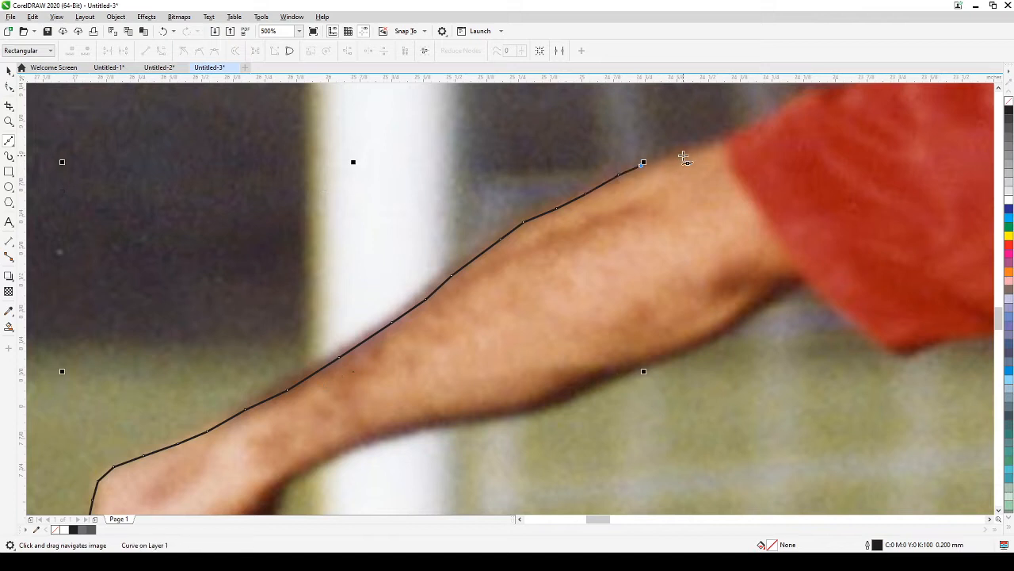
left_click(686, 153)
left_click(724, 142)
Step: Trace the edge of the red sleeve up to the shirt's shoulder
left_click_drag(757, 163, 563, 325)
left_click(552, 290)
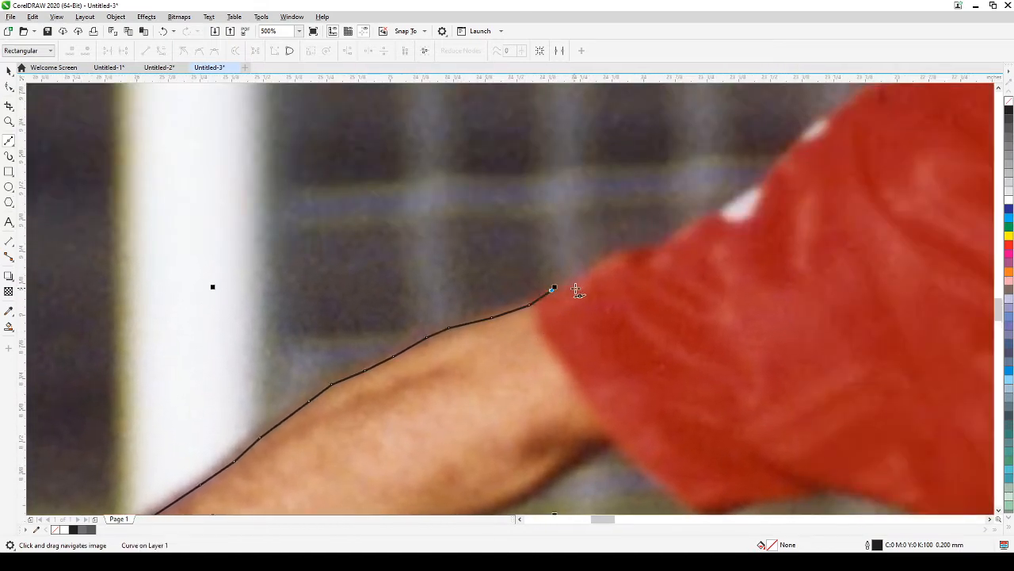
left_click(579, 287)
left_click(592, 274)
left_click(608, 259)
left_click(617, 254)
left_click(630, 252)
left_click(651, 254)
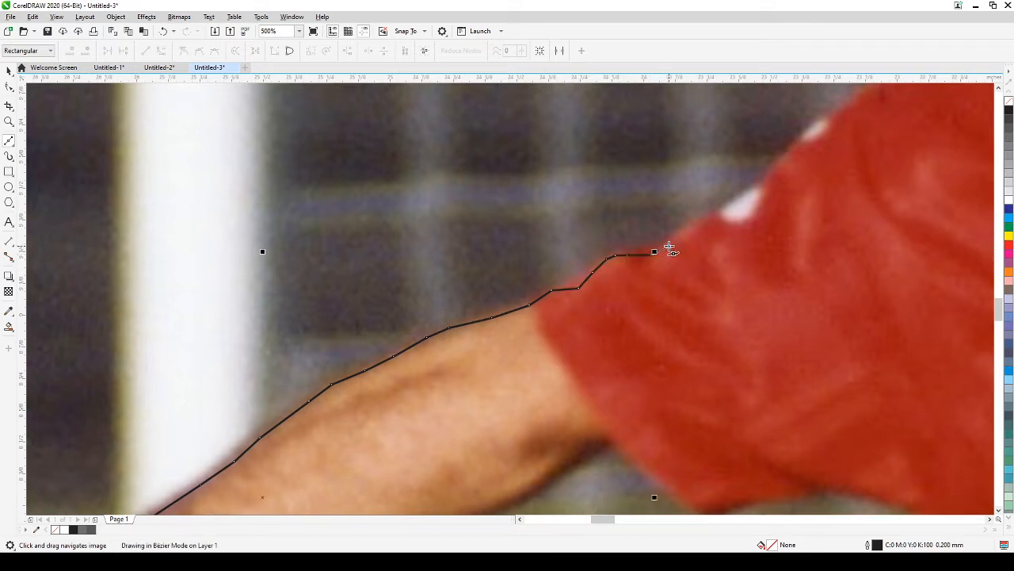
left_click(669, 245)
left_click(688, 230)
left_click(701, 219)
left_click(714, 214)
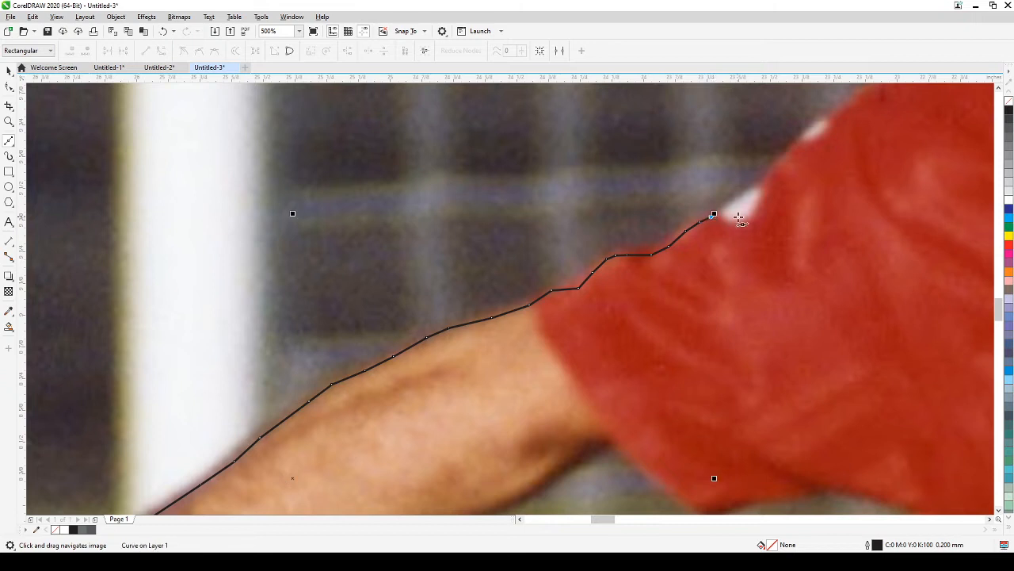
Step: Trace along the top of the red shirt up the shoulder toward the collar
left_click_drag(744, 241, 572, 321)
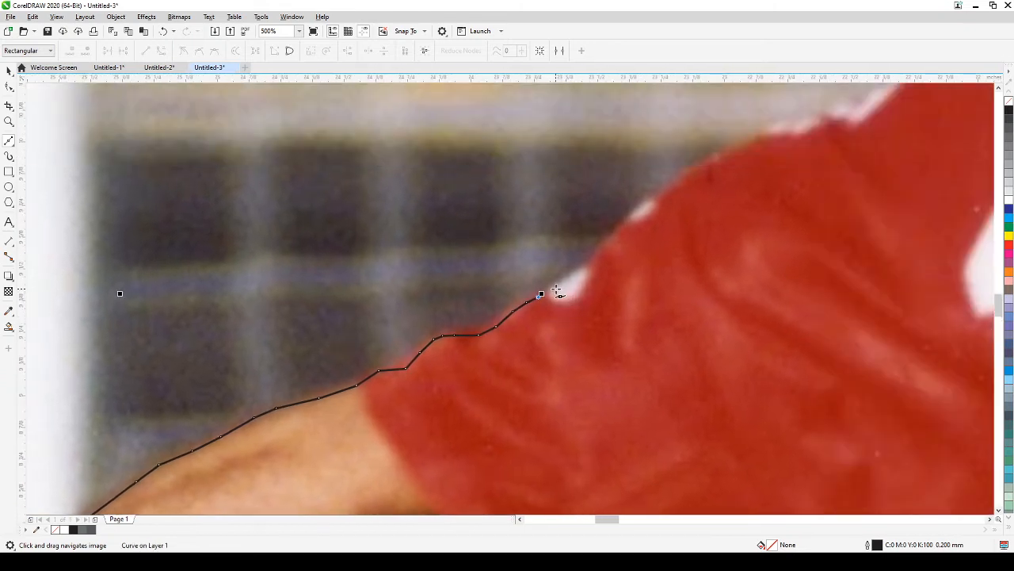
left_click(554, 287)
left_click(576, 273)
left_click(592, 262)
left_click(613, 236)
left_click(632, 214)
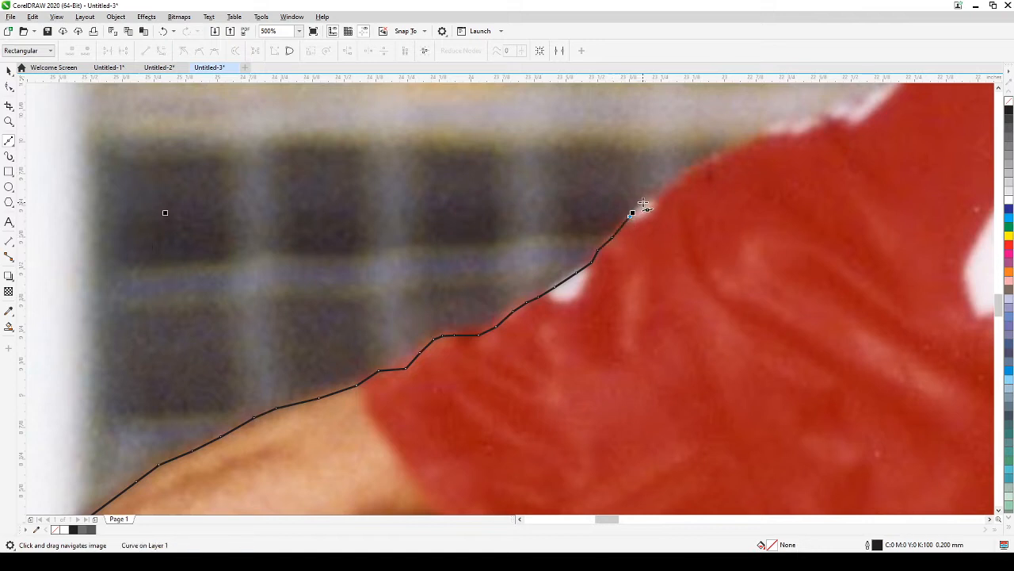
left_click(647, 197)
left_click(680, 173)
left_click(707, 162)
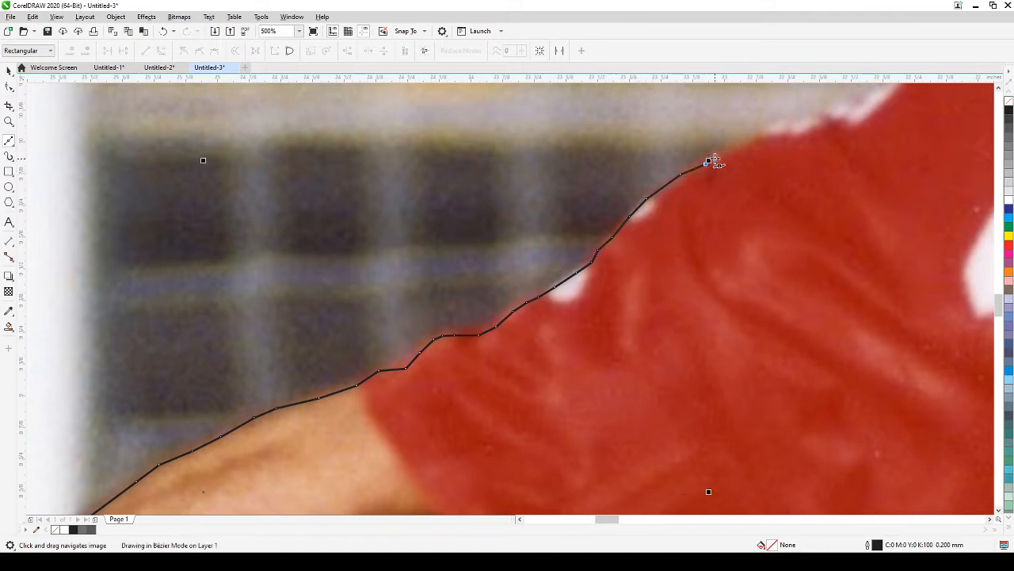
double_click(730, 149)
left_click(759, 139)
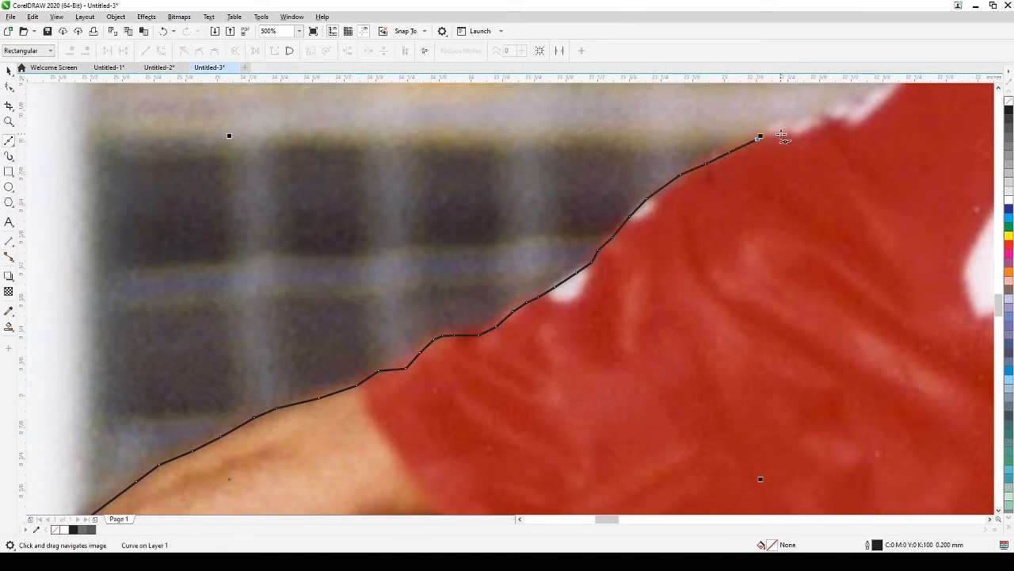
Step: Trace the left shoulder edge up toward the collar and finish that curve
left_click(784, 132)
left_click_drag(797, 157, 474, 329)
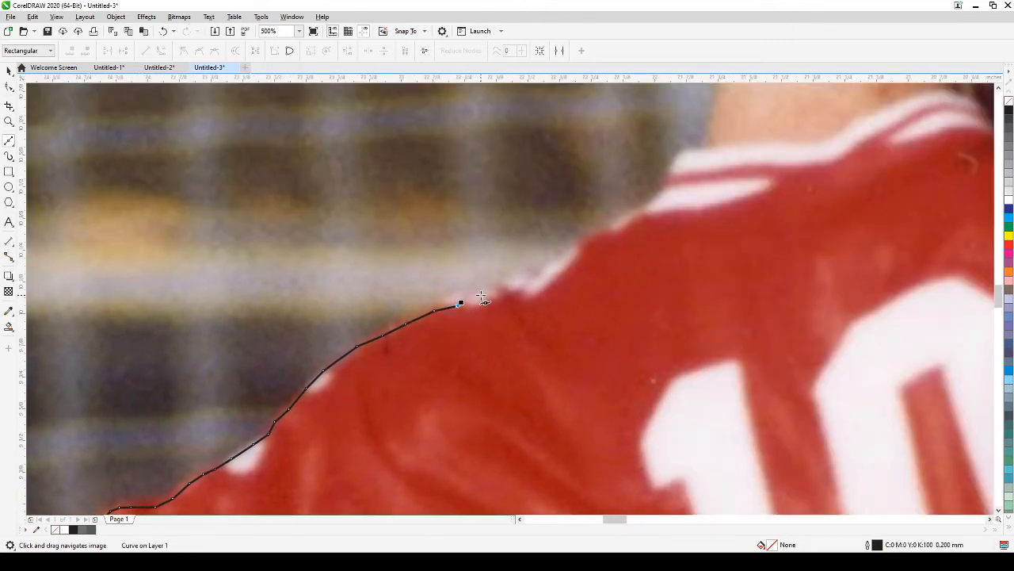
left_click(481, 290)
left_click(557, 258)
left_click(581, 238)
left_click(609, 226)
double_click(640, 209)
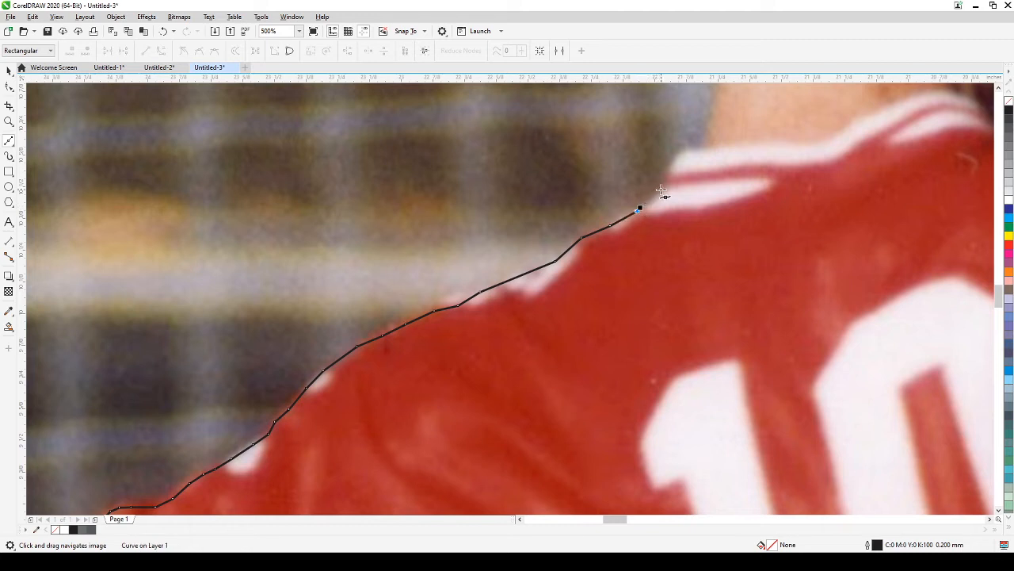
Step: Resume the outline at the collar and trace up the neck edge
left_click_drag(680, 176, 586, 310)
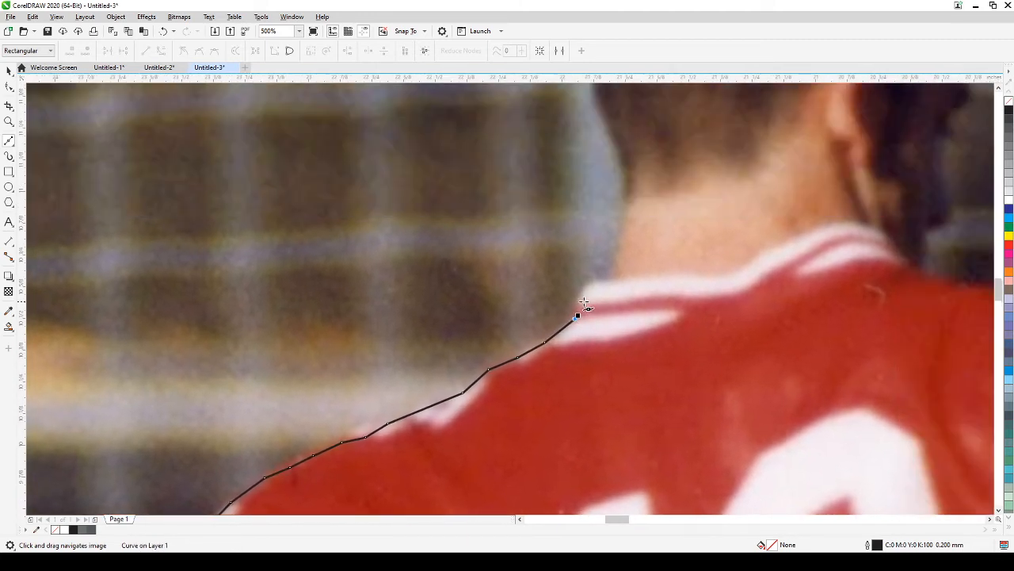
left_click(579, 301)
left_click(591, 286)
left_click(610, 278)
left_click(617, 255)
left_click(629, 205)
left_click(628, 177)
Step: Trace from the neck up the back of the head to near its top
left_click_drag(649, 189, 583, 417)
left_click(556, 378)
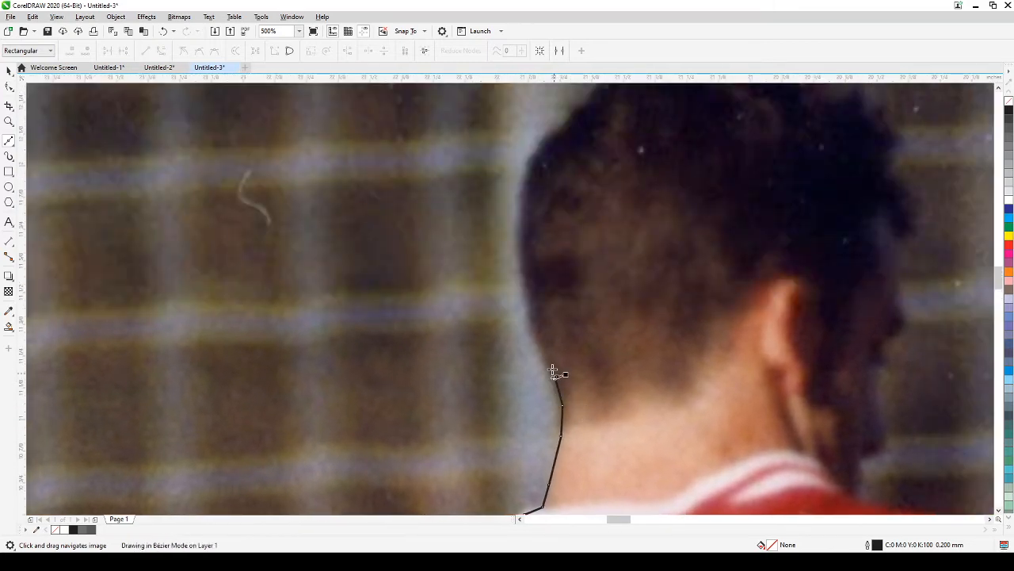
left_click(543, 355)
left_click(537, 332)
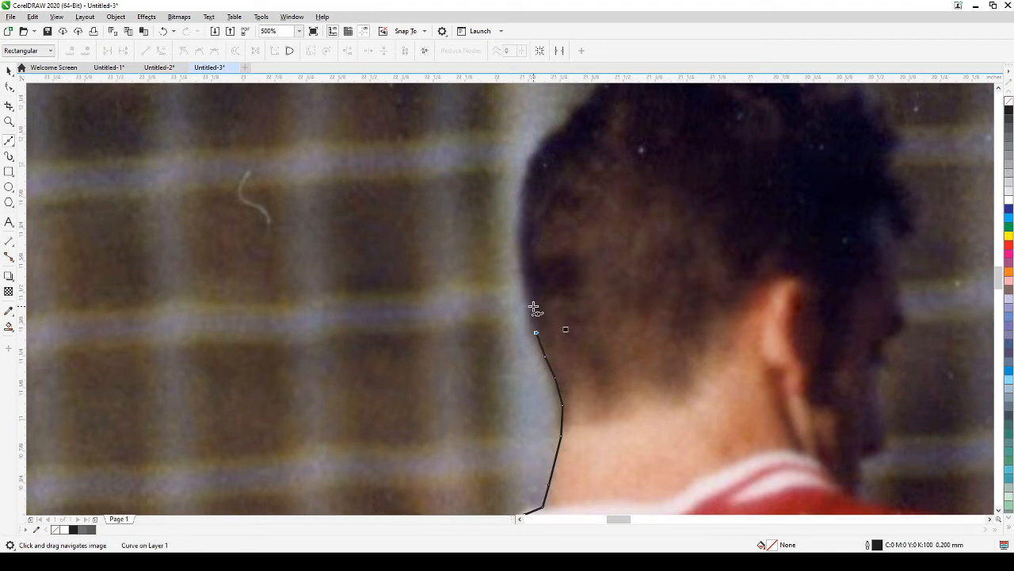
left_click(531, 306)
left_click(527, 274)
left_click(525, 252)
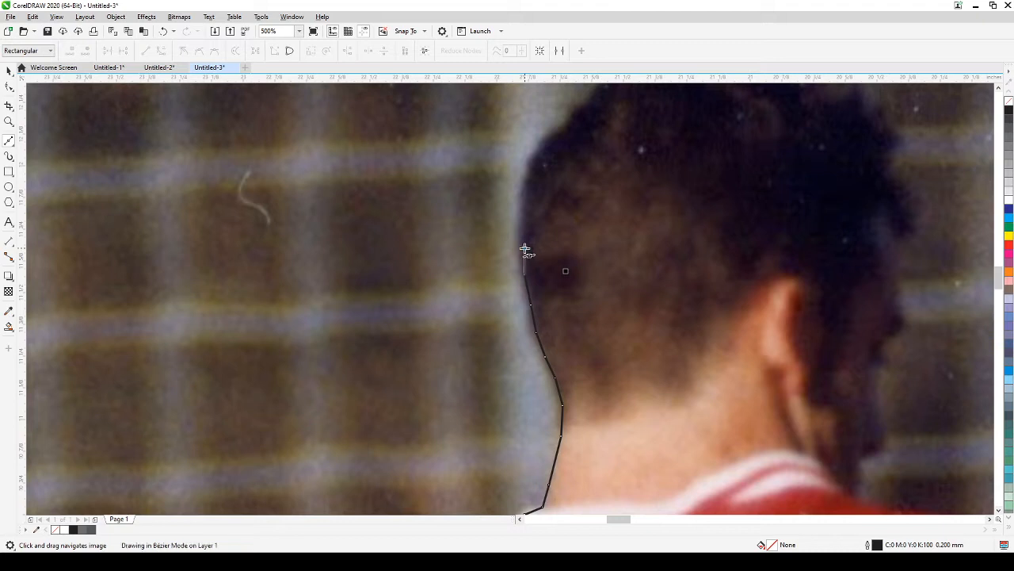
left_click(525, 223)
left_click(526, 196)
left_click(532, 170)
Step: Trace over the crown and across the top of the hair to the far side
left_click_drag(588, 164, 442, 344)
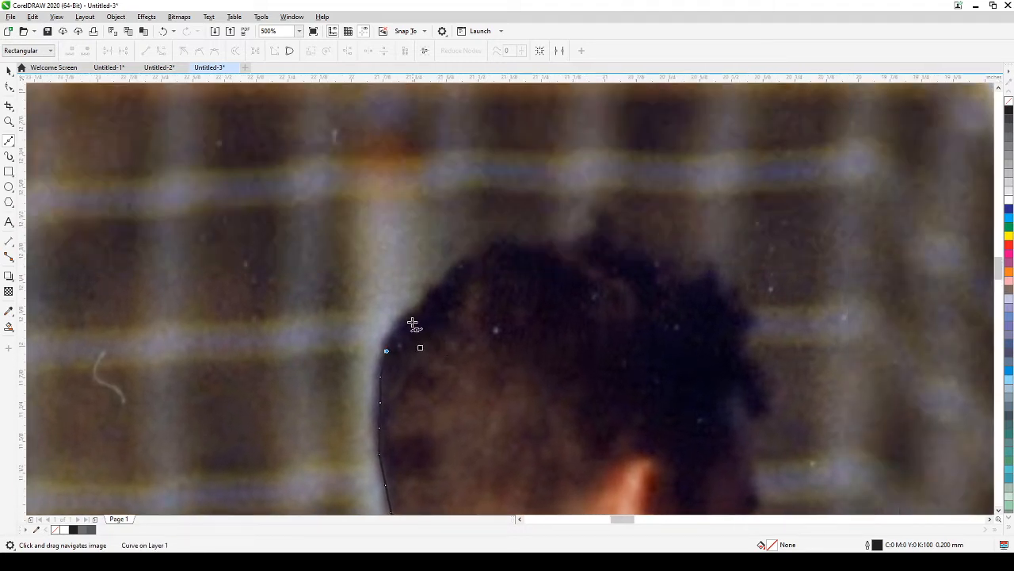
left_click(409, 320)
left_click(458, 266)
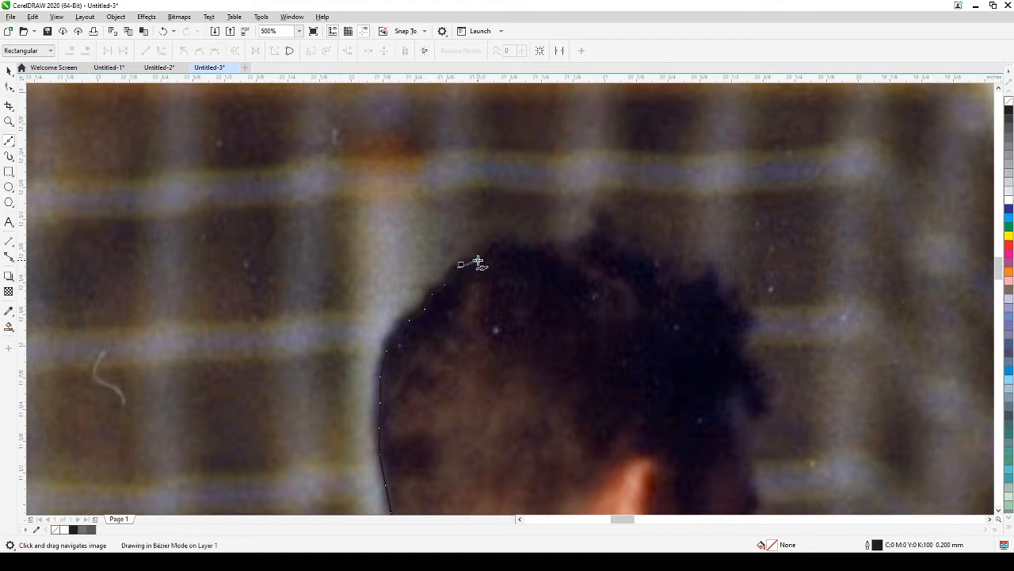
left_click(478, 260)
left_click(516, 247)
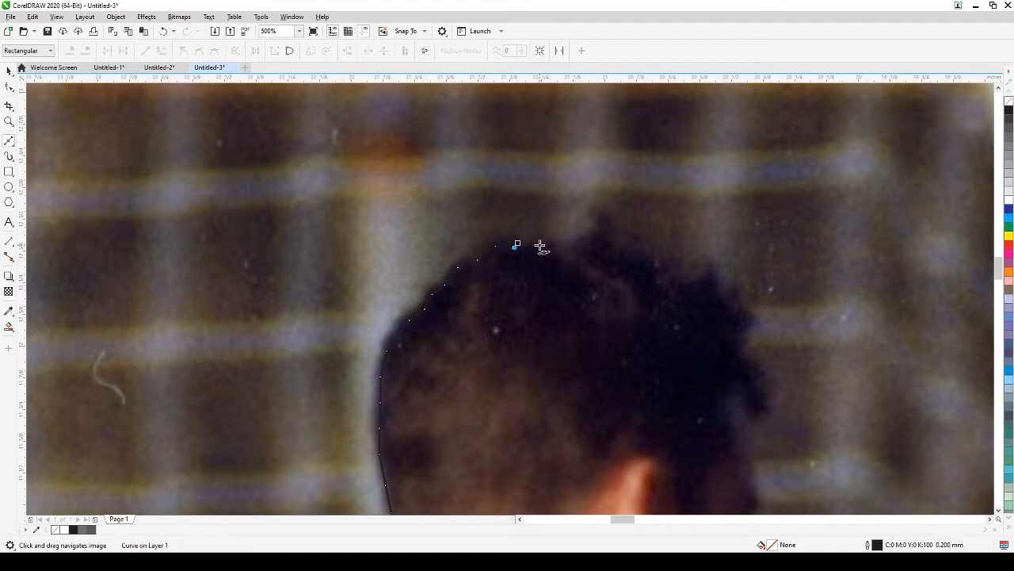
left_click(541, 243)
left_click(573, 242)
left_click(593, 238)
left_click(612, 236)
left_click(627, 234)
Step: Follow the bumpy hair outline down the far side of the head
left_click(641, 251)
left_click(656, 259)
left_click(671, 273)
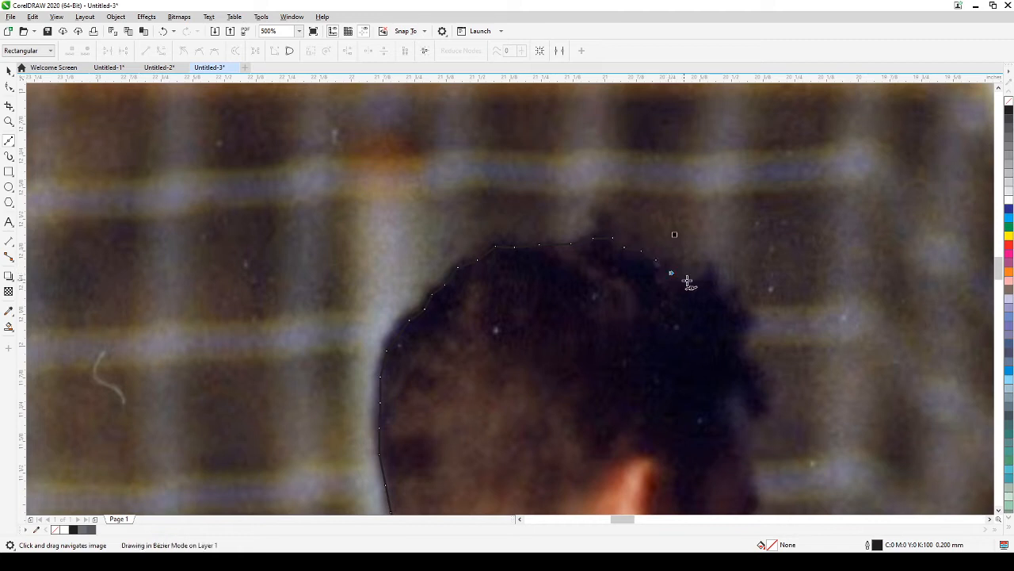
left_click(690, 280)
left_click(709, 271)
left_click(717, 270)
left_click(727, 285)
left_click(735, 291)
Step: Continue the outline lower down the head side to the ear
left_click(746, 313)
left_click(752, 337)
left_click(740, 352)
left_click(758, 359)
left_click(764, 373)
left_click(753, 385)
Step: Trace past the ear and jaw down the far side of the neck to the collar
left_click_drag(770, 386, 688, 212)
left_click(668, 205)
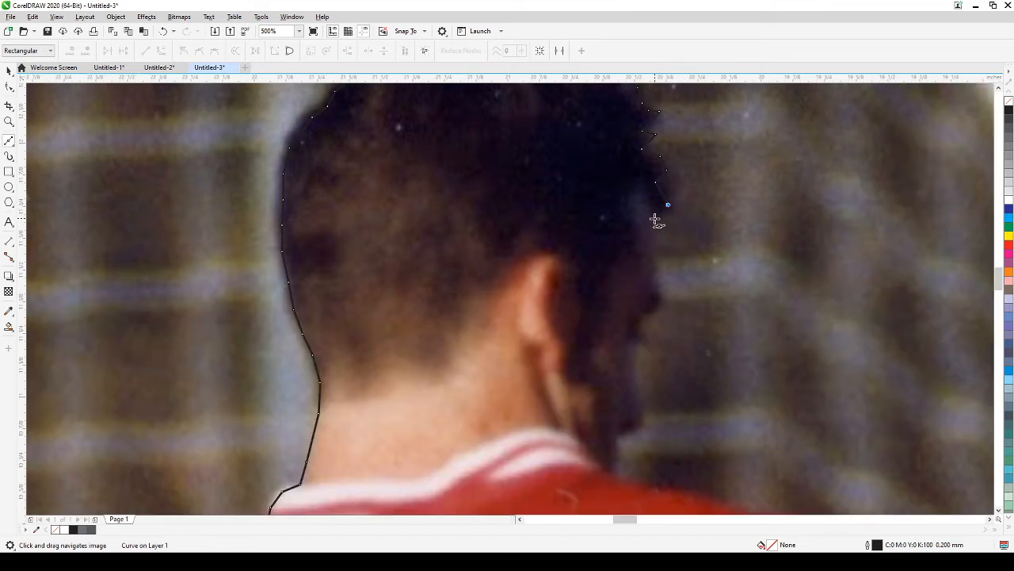
left_click(659, 287)
left_click(641, 320)
left_click(632, 345)
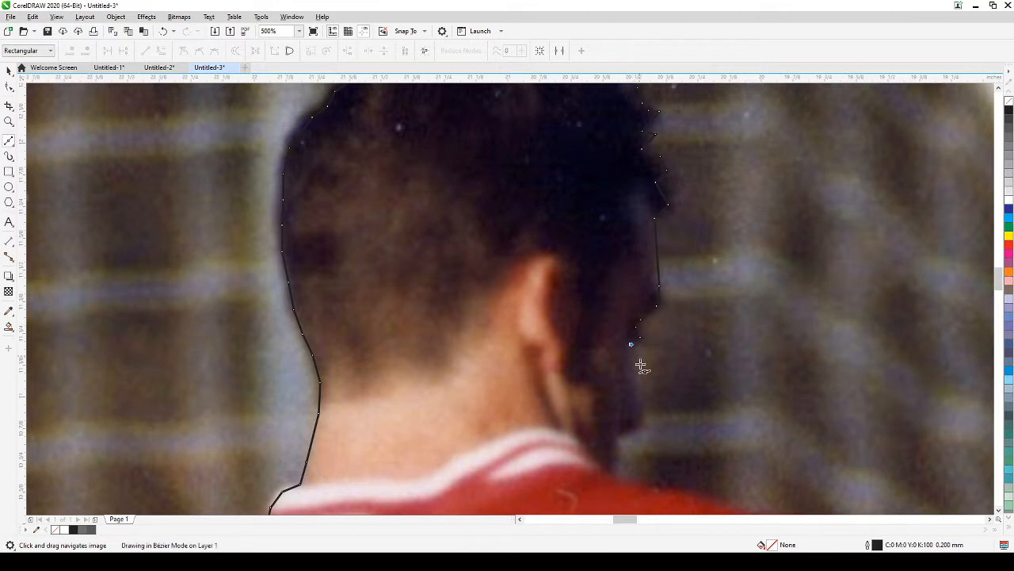
left_click(640, 399)
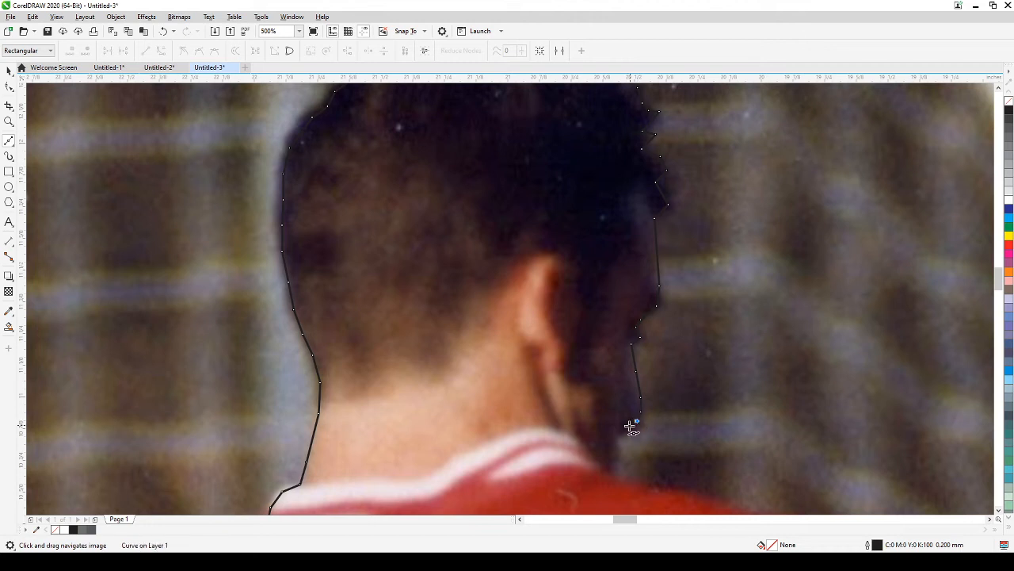
left_click(617, 435)
left_click_drag(622, 499, 542, 298)
left_click(531, 268)
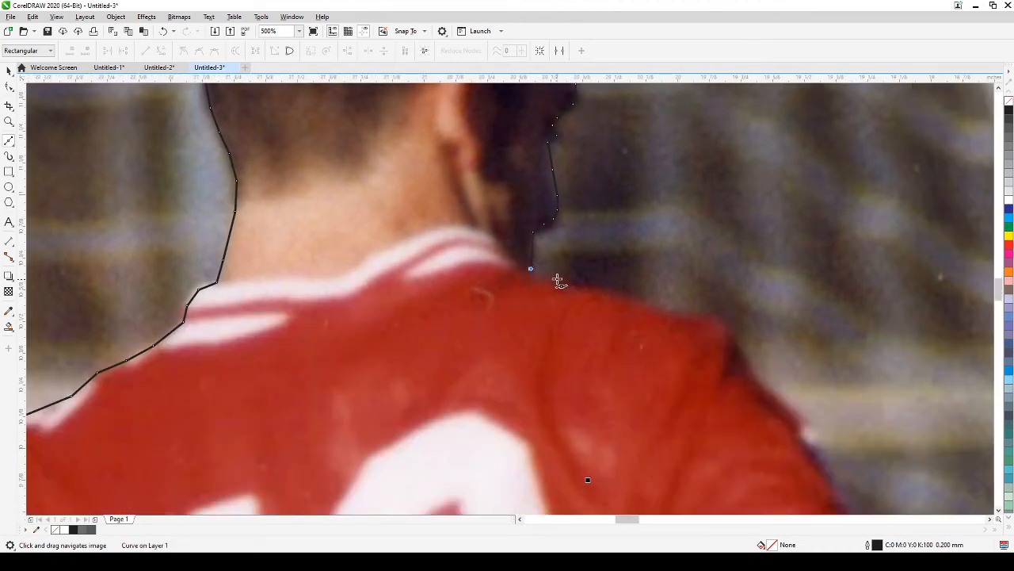
Step: Trace across the top of the right shoulder and down its outer edge
left_click(574, 282)
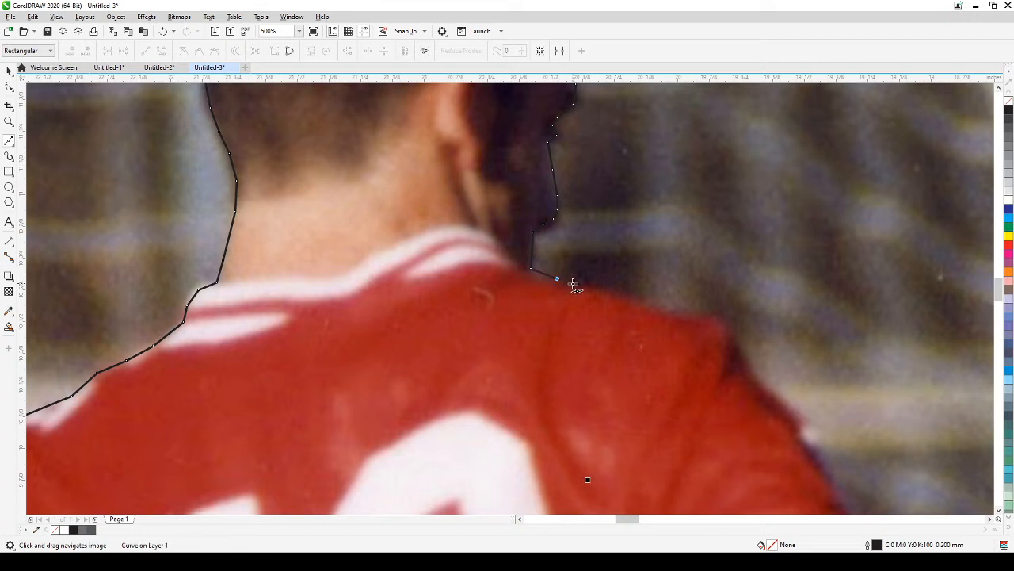
left_click(646, 305)
left_click(669, 313)
left_click(696, 316)
left_click(712, 311)
left_click(731, 339)
left_click(741, 349)
left_click(744, 371)
left_click(759, 379)
Step: Continue down the lower shoulder past the shirt bulge to the sleeve top
left_click_drag(785, 429, 629, 289)
left_click(621, 258)
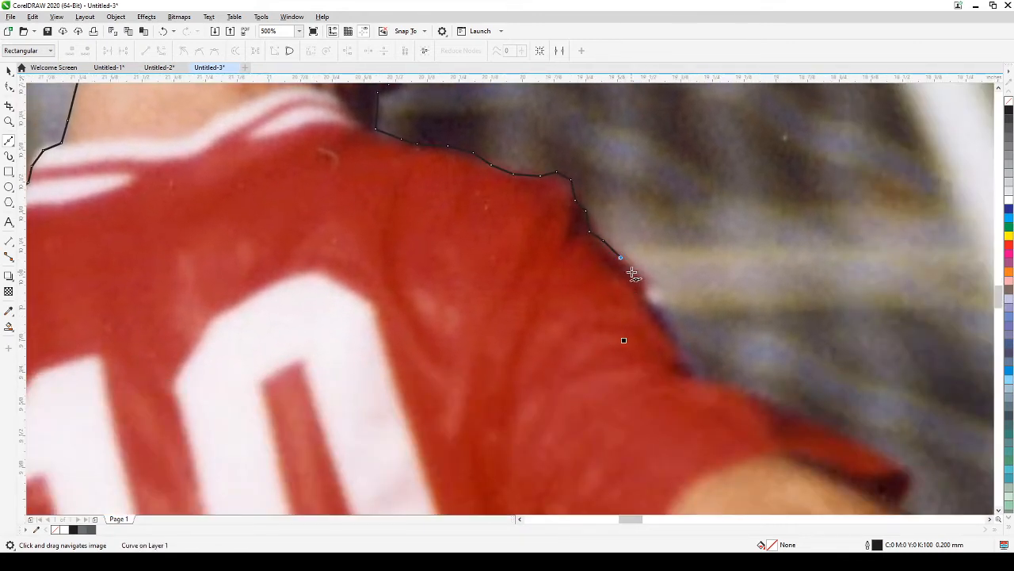
left_click(632, 272)
left_click(647, 295)
left_click(669, 323)
left_click(692, 360)
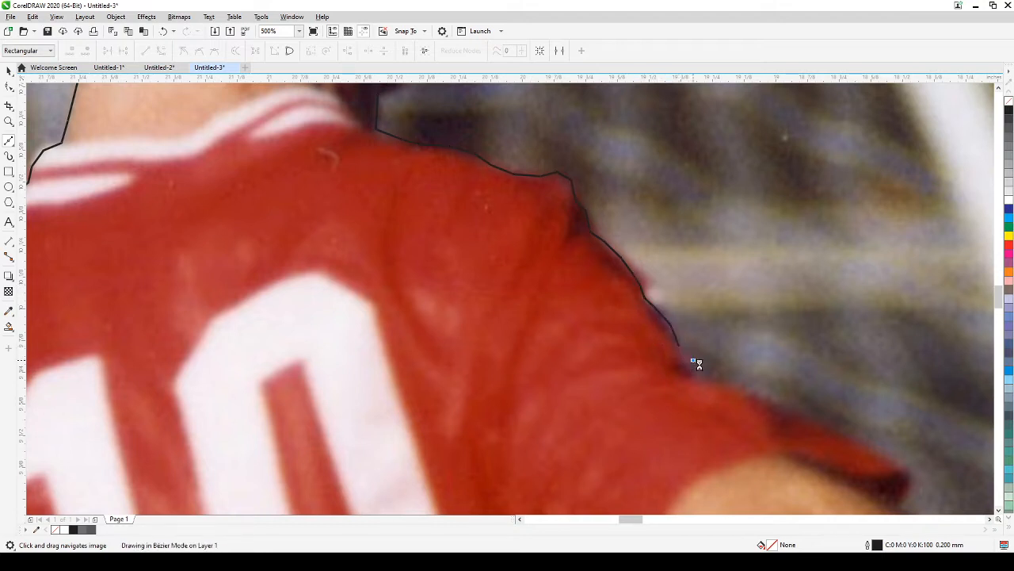
left_click(731, 378)
left_click(755, 389)
Step: Trace along the sleeve edge to near the sleeve end
left_click_drag(765, 399, 602, 279)
left_click(630, 287)
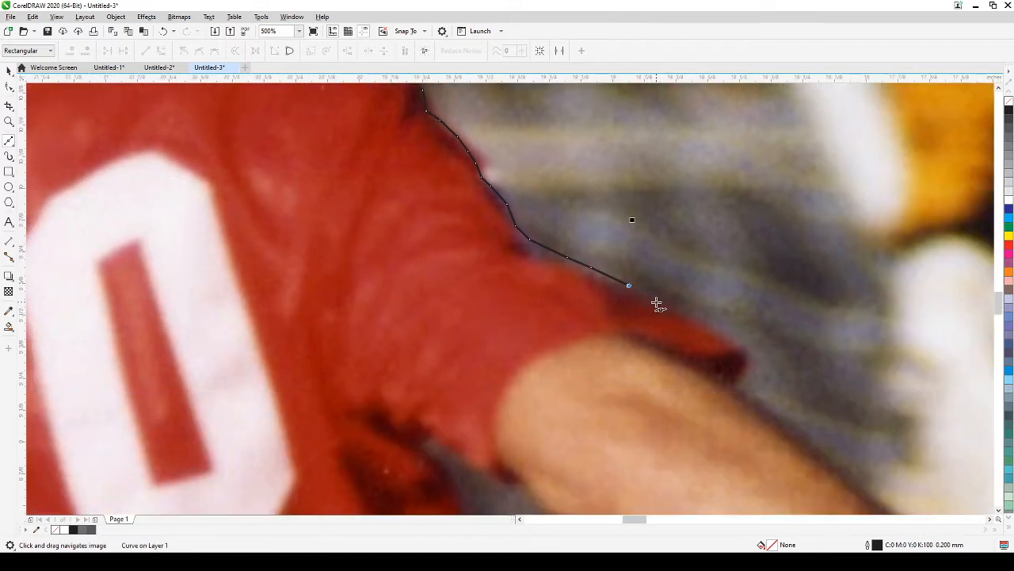
left_click(657, 301)
left_click(679, 312)
scroll(714, 339, "down", 1)
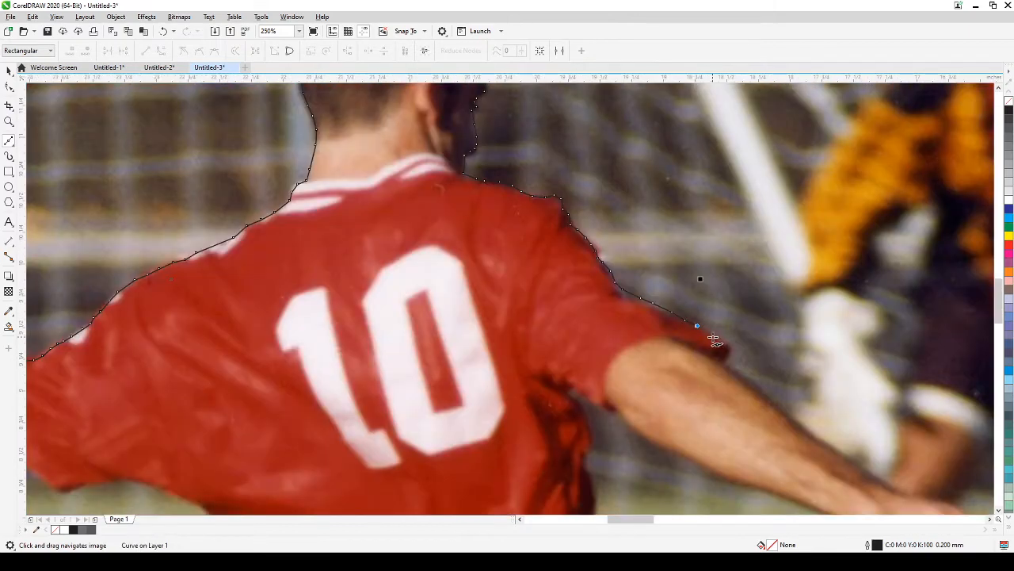
scroll(728, 352, "up", 2)
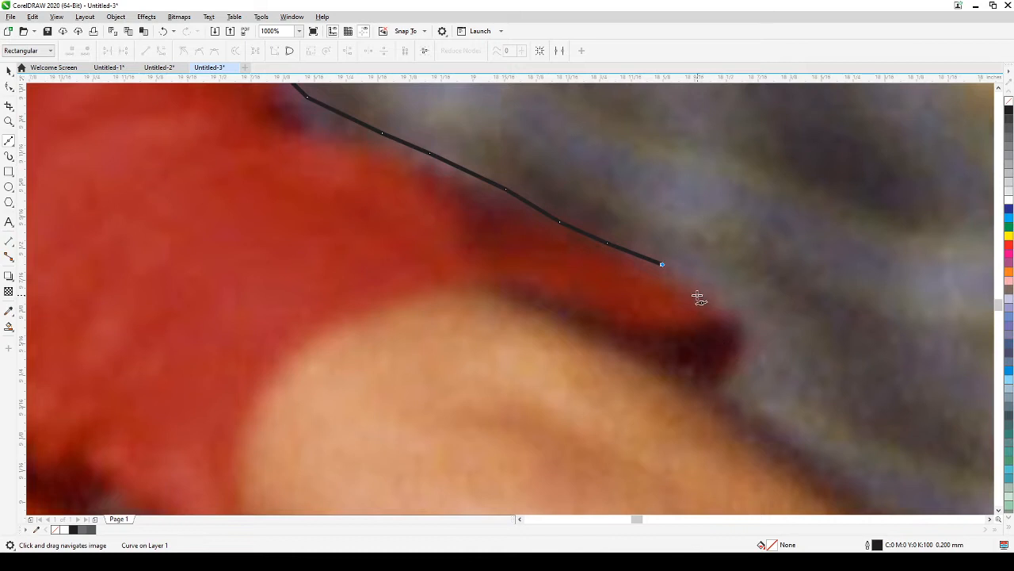
left_click(697, 286)
left_click(721, 301)
left_click(737, 316)
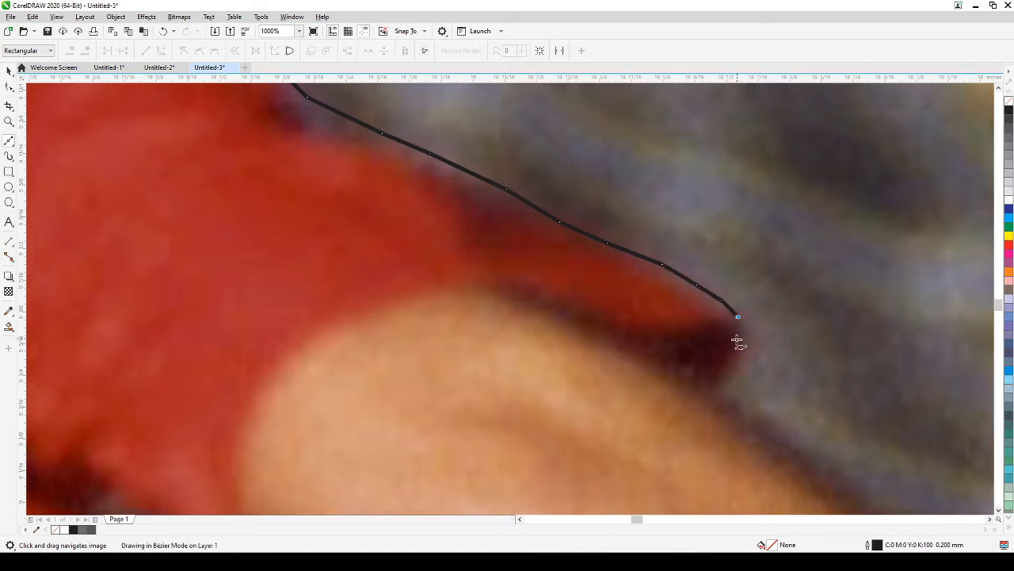
Step: Trace around the sleeve hem to where the bare upper arm begins
left_click(745, 340)
left_click(734, 362)
left_click(729, 381)
left_click(715, 398)
left_click_drag(732, 414, 589, 283)
left_click(620, 301)
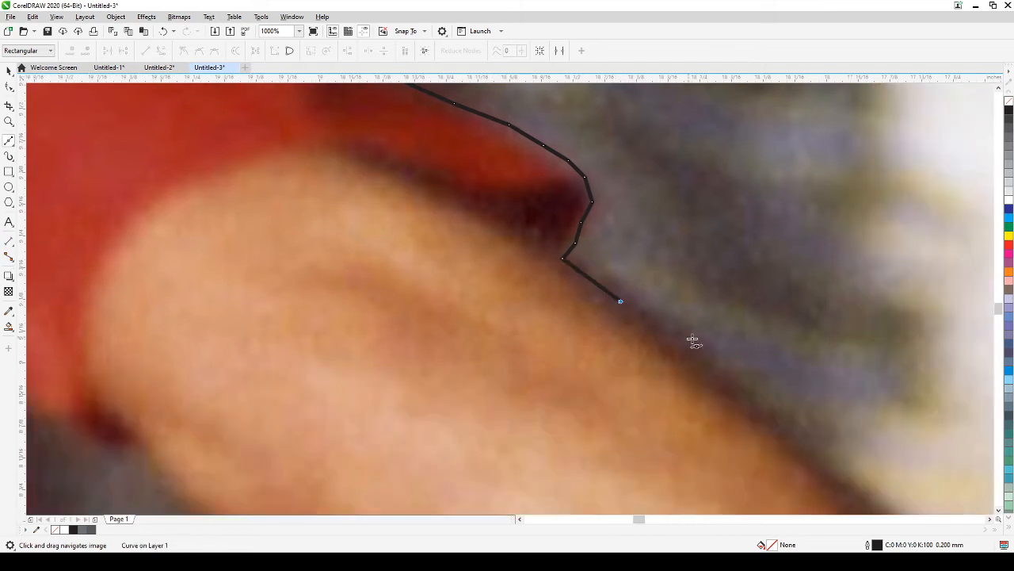
scroll(684, 356, "down", 2)
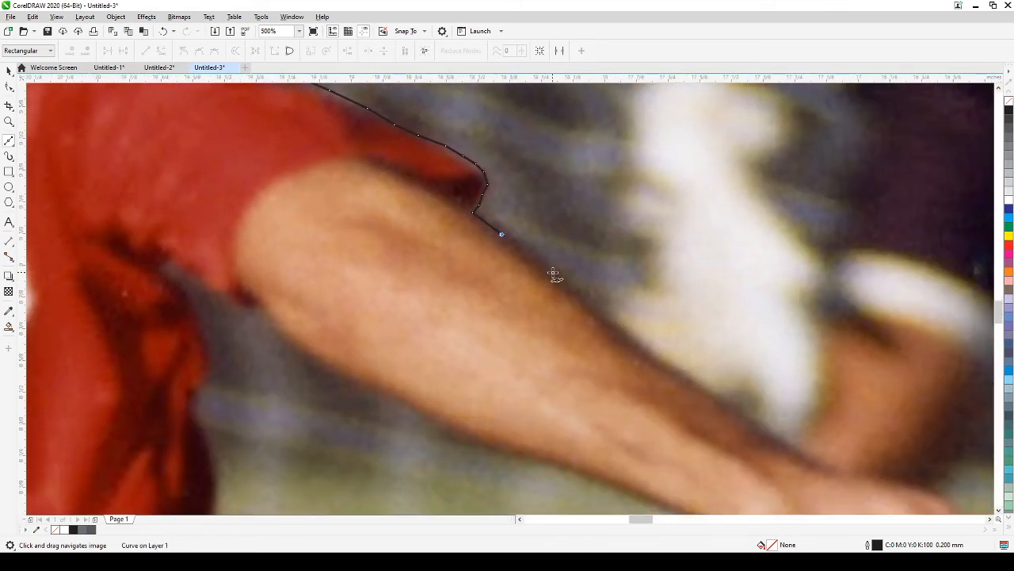
Step: Trace down the upper arm and forearm edge to the wrist
left_click(553, 272)
left_click(607, 316)
left_click(628, 333)
left_click_drag(678, 366, 485, 266)
left_click(514, 290)
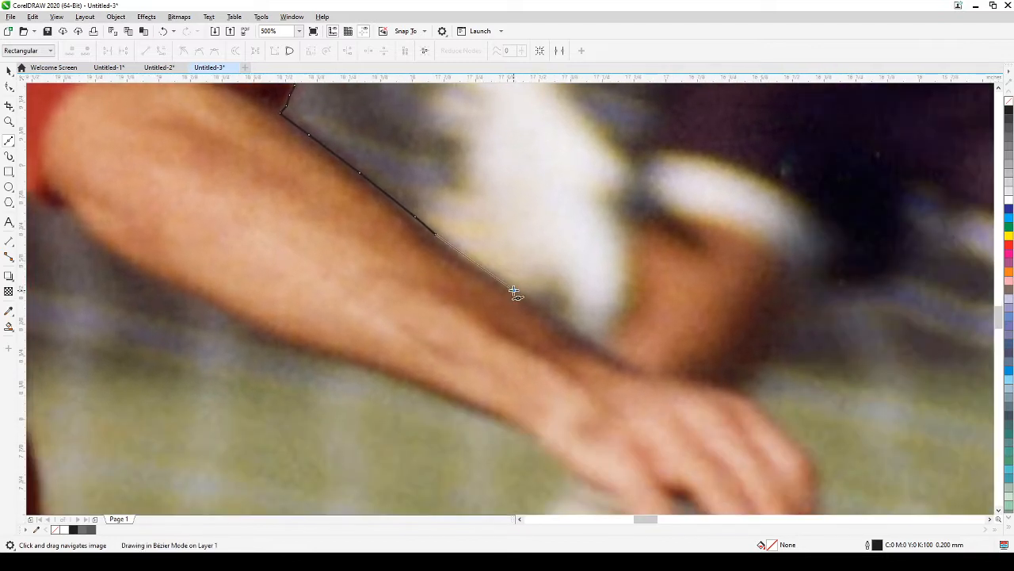
left_click(555, 316)
left_click(584, 342)
left_click(615, 367)
Step: Trace across the wrist and back of the hand to the knuckle
left_click_drag(665, 385, 508, 271)
left_click(506, 263)
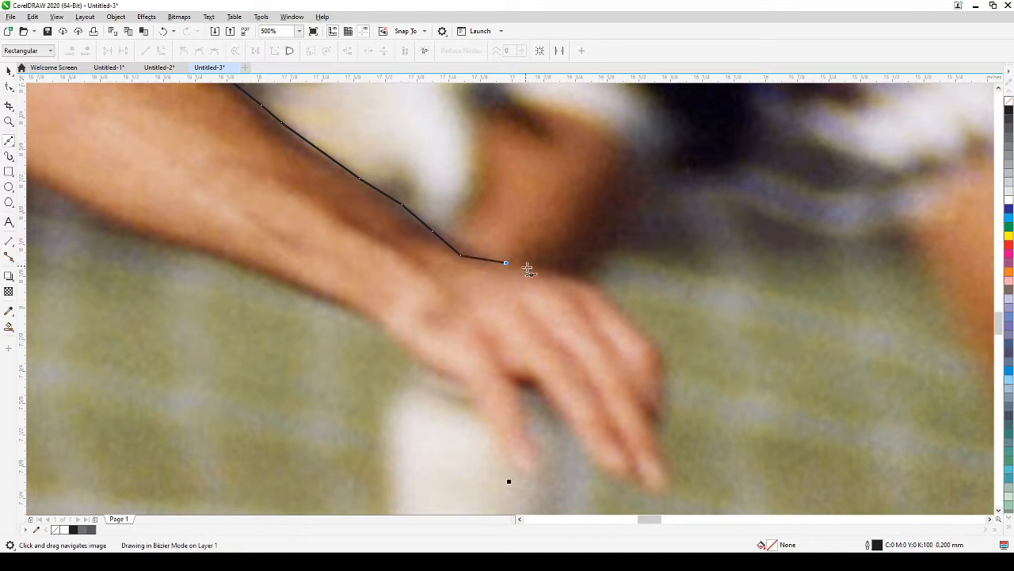
left_click(531, 272)
left_click(559, 276)
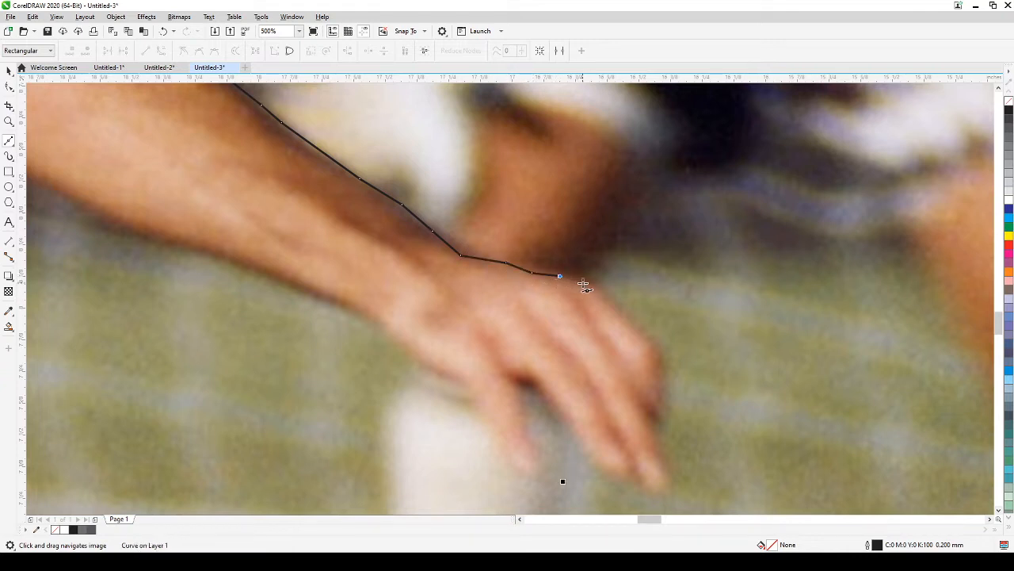
double_click(600, 288)
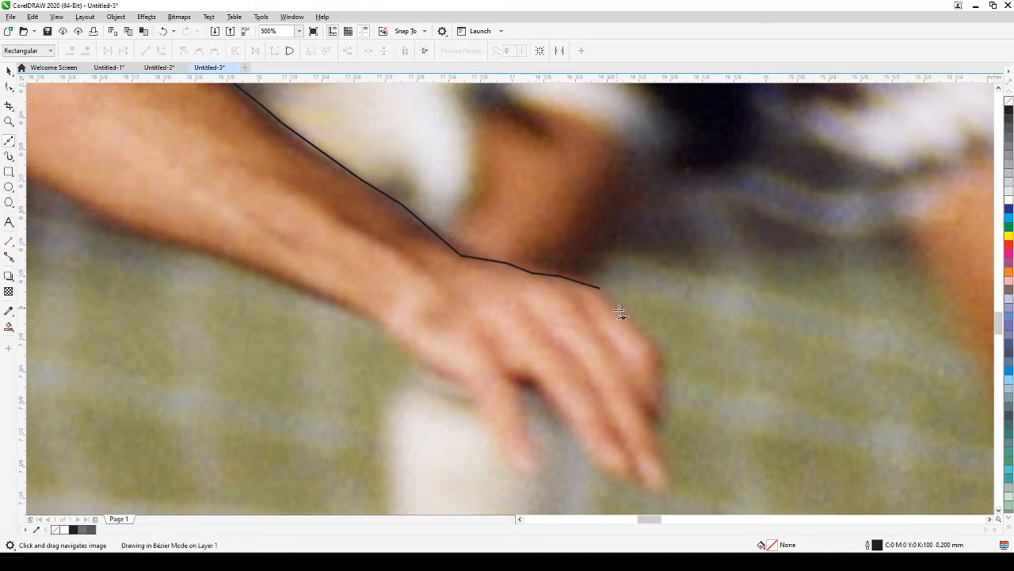
left_click(617, 308)
left_click(639, 325)
left_click(651, 338)
double_click(657, 355)
Step: Trace down the first finger, around its fingertip and along the underside
double_click(657, 394)
left_click(657, 411)
left_click(646, 411)
left_click(663, 458)
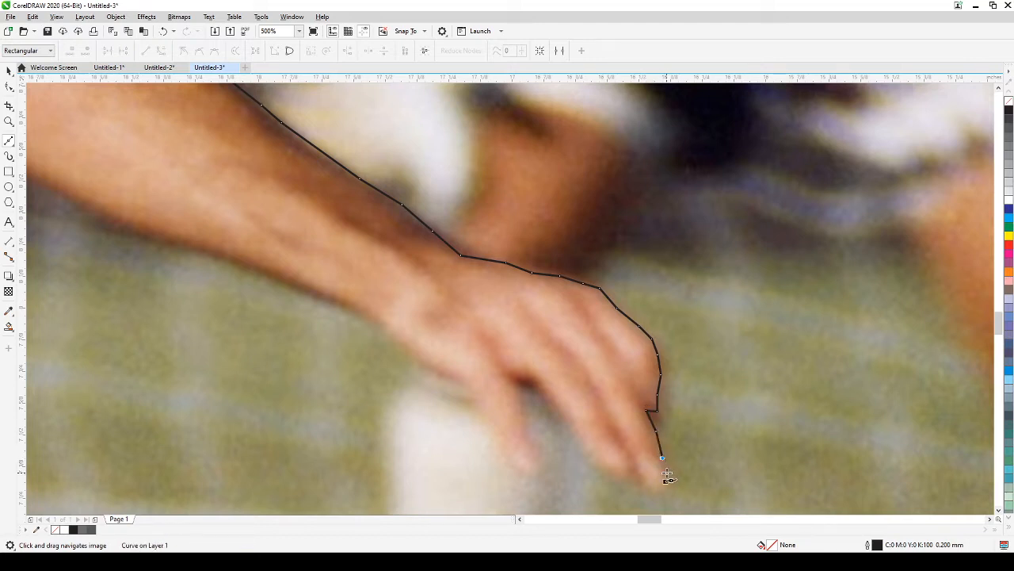
left_click(666, 472)
left_click(660, 486)
left_click(644, 483)
left_click(632, 471)
double_click(606, 474)
Step: Trace back up into the finger gap and down the next finger to its tip
left_click(590, 458)
left_click(568, 424)
left_click(555, 417)
left_click(544, 394)
left_click(516, 387)
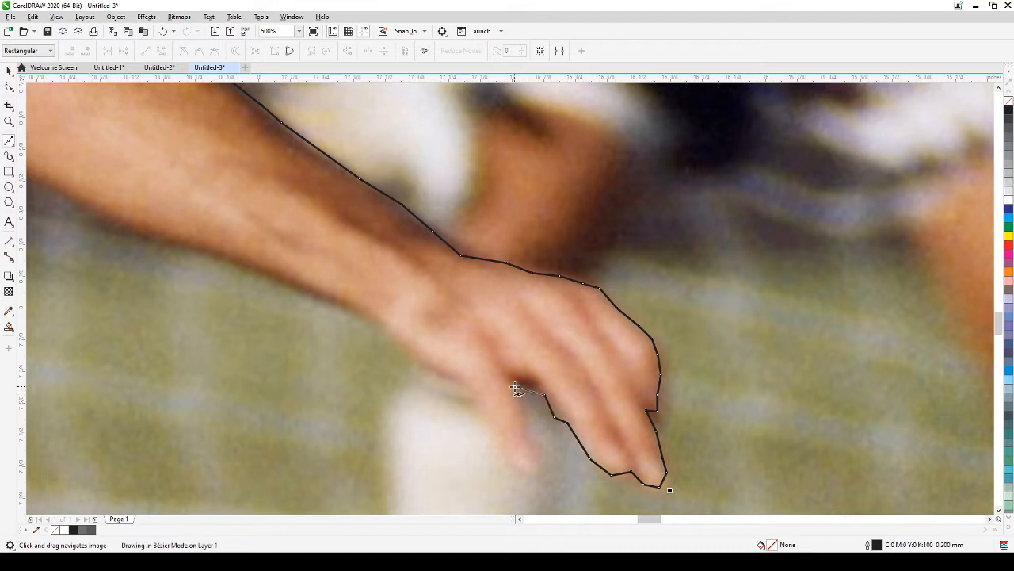
left_click(526, 406)
left_click(527, 426)
left_click(541, 437)
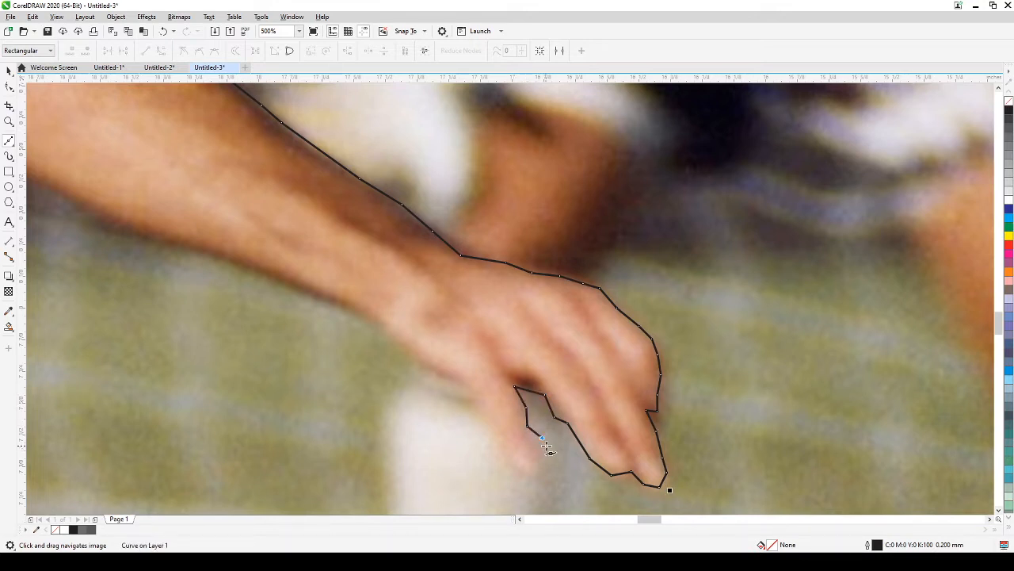
left_click(547, 453)
double_click(513, 458)
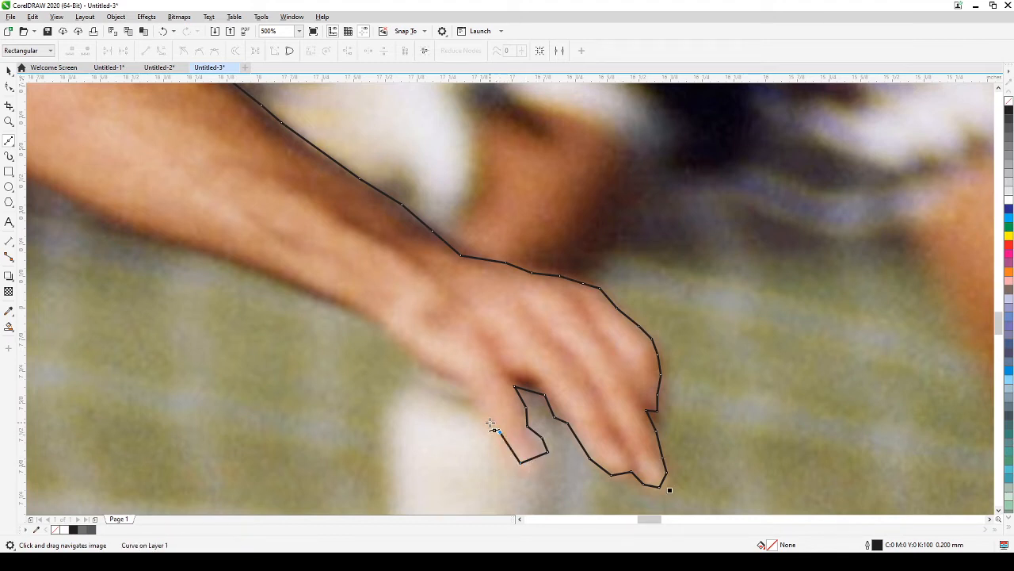
Step: Add outline nodes around the last fingers and up the hand's edge
left_click(466, 380)
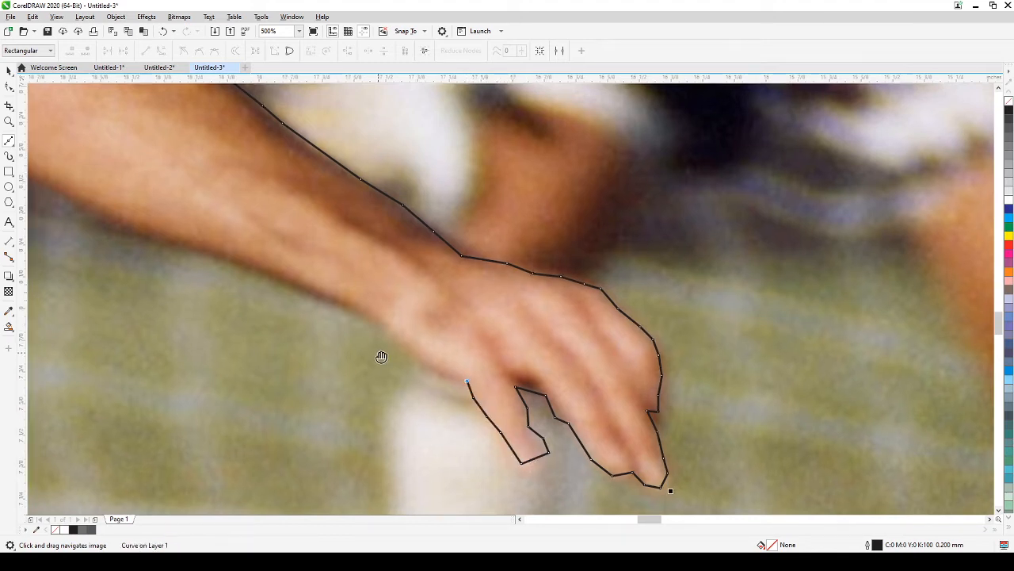
left_click_drag(380, 354, 618, 398)
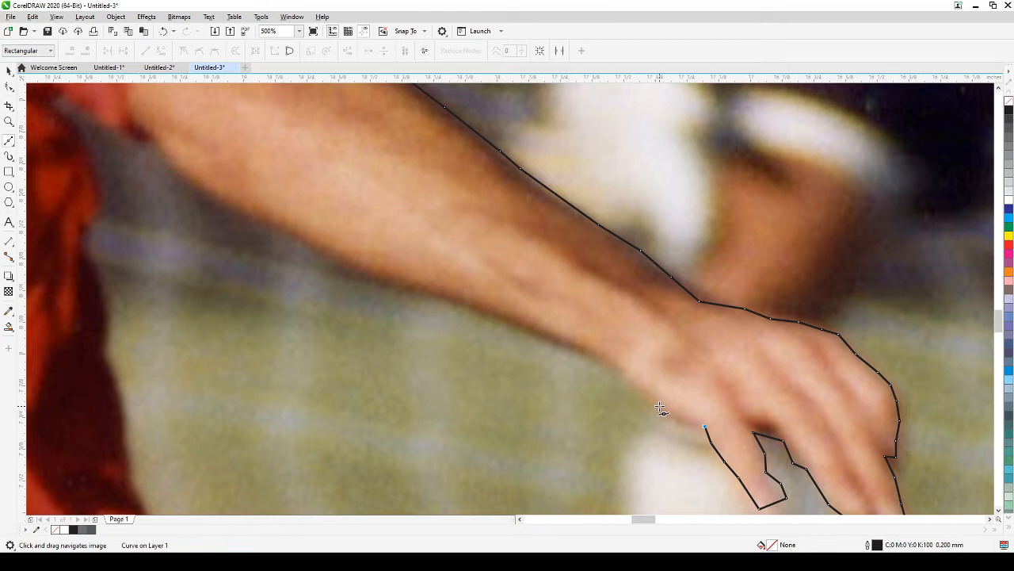
left_click(656, 405)
left_click(636, 390)
Step: Trace the underside of the forearm toward the elbow
left_click(623, 369)
left_click(585, 351)
left_click(523, 329)
left_click(474, 309)
left_click(438, 294)
left_click(396, 283)
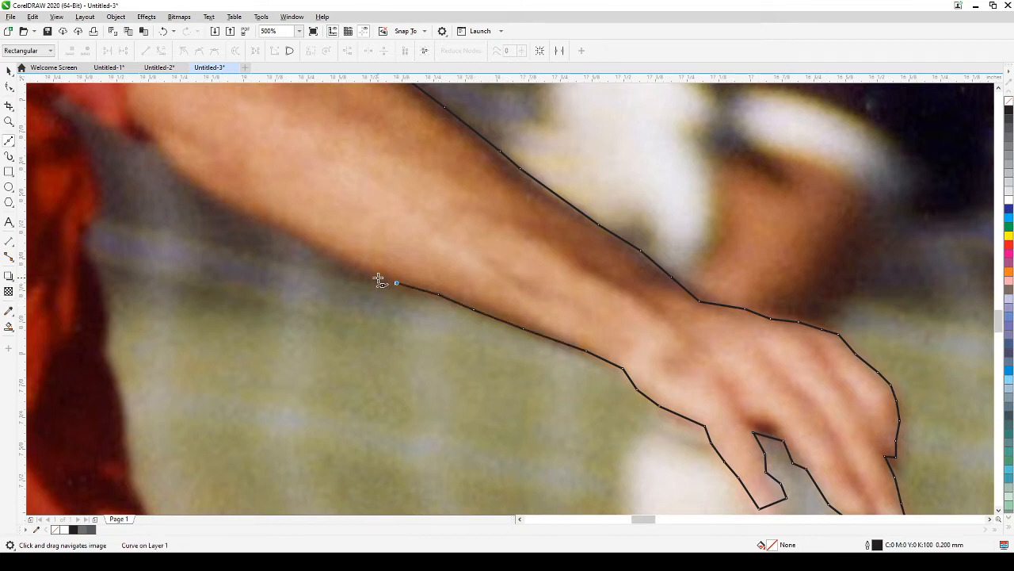
left_click(362, 271)
Step: Trace the lower edge of the upper arm toward the armpit
left_click_drag(362, 271, 659, 363)
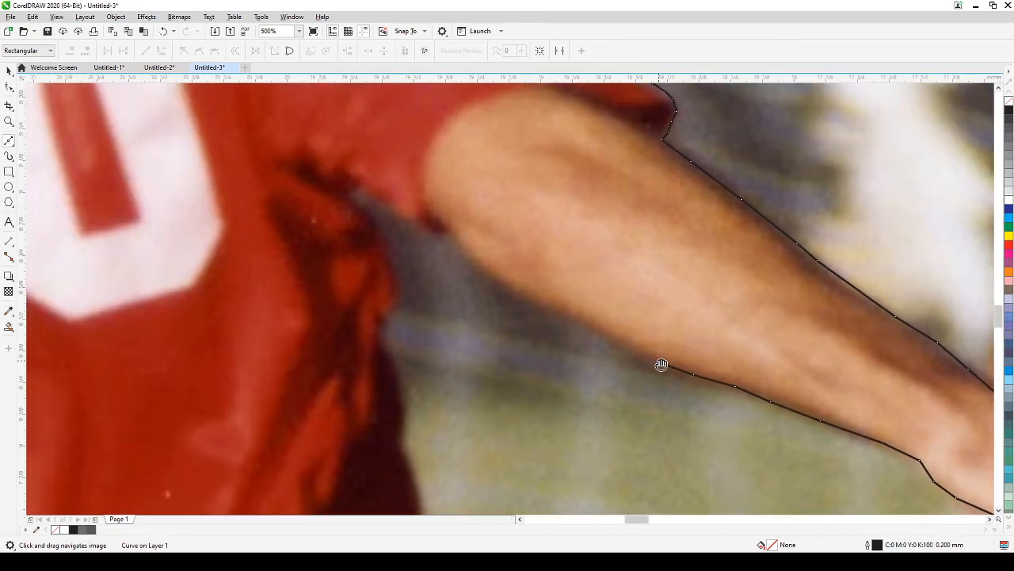
left_click(618, 341)
left_click(581, 317)
left_click(547, 303)
left_click(510, 287)
left_click(488, 271)
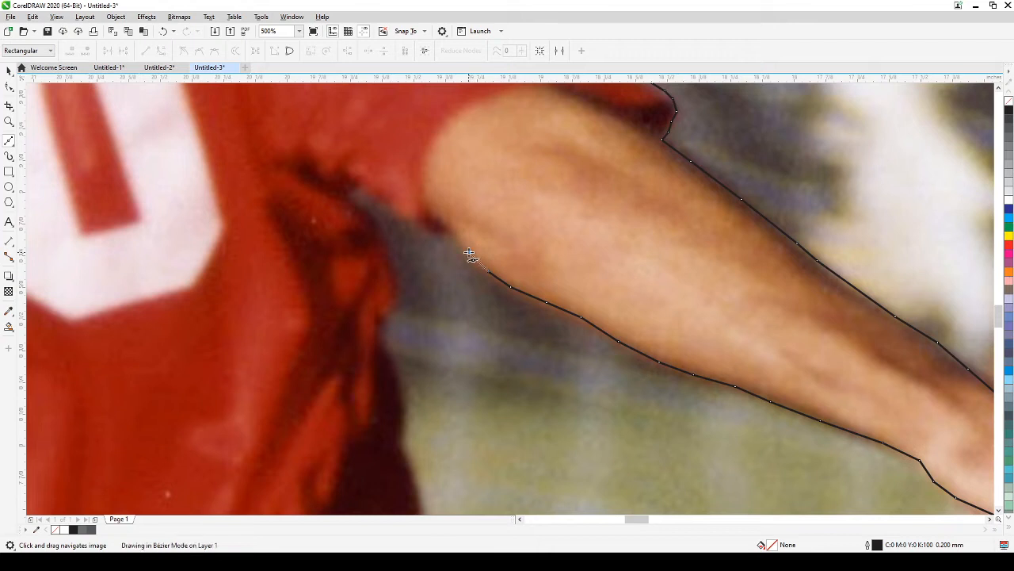
left_click(470, 254)
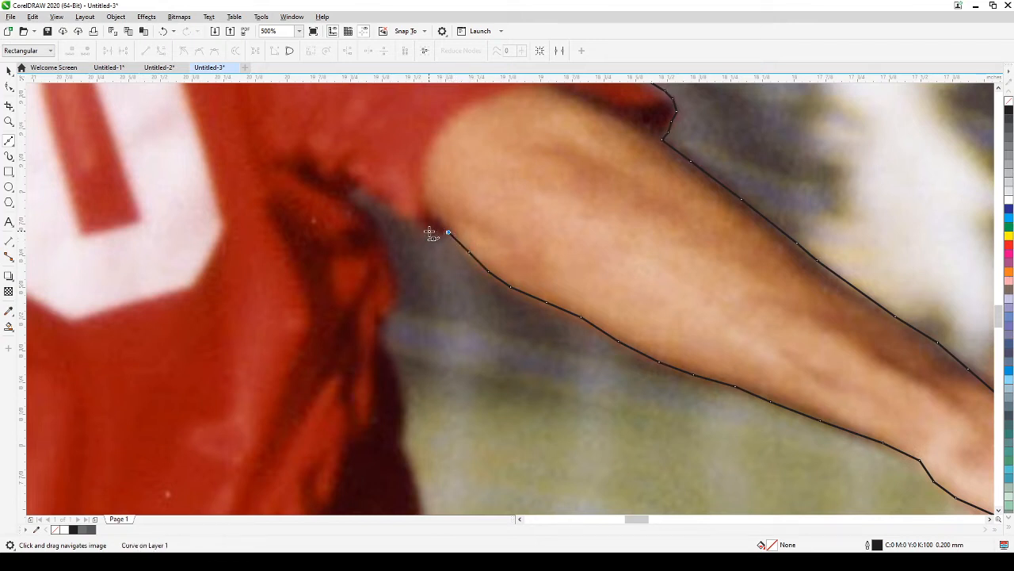
left_click(434, 232)
Step: Trace into the armpit fold and start down the shirt's side
left_click(369, 190)
left_click(353, 195)
left_click(358, 209)
left_click(388, 251)
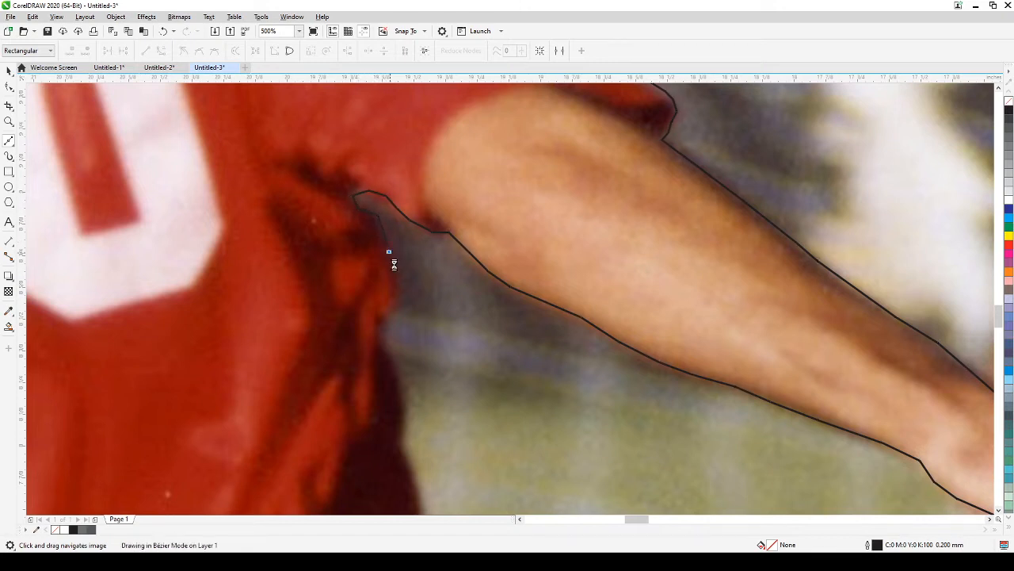
left_click(395, 277)
left_click(388, 308)
left_click(381, 326)
left_click(384, 341)
Step: Continue the outline down the dark edge of the shirt
left_click_drag(448, 386, 481, 225)
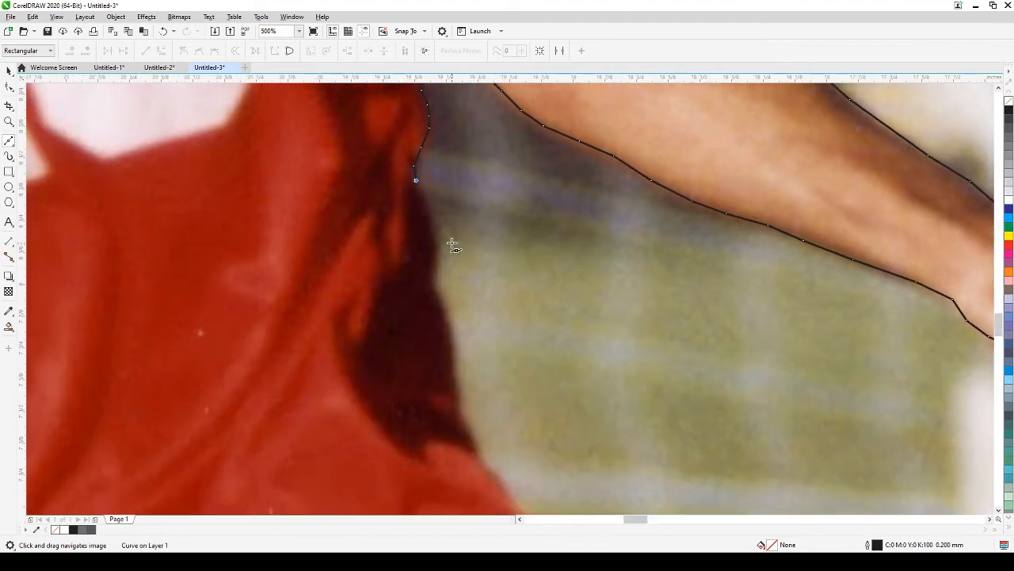
left_click(432, 215)
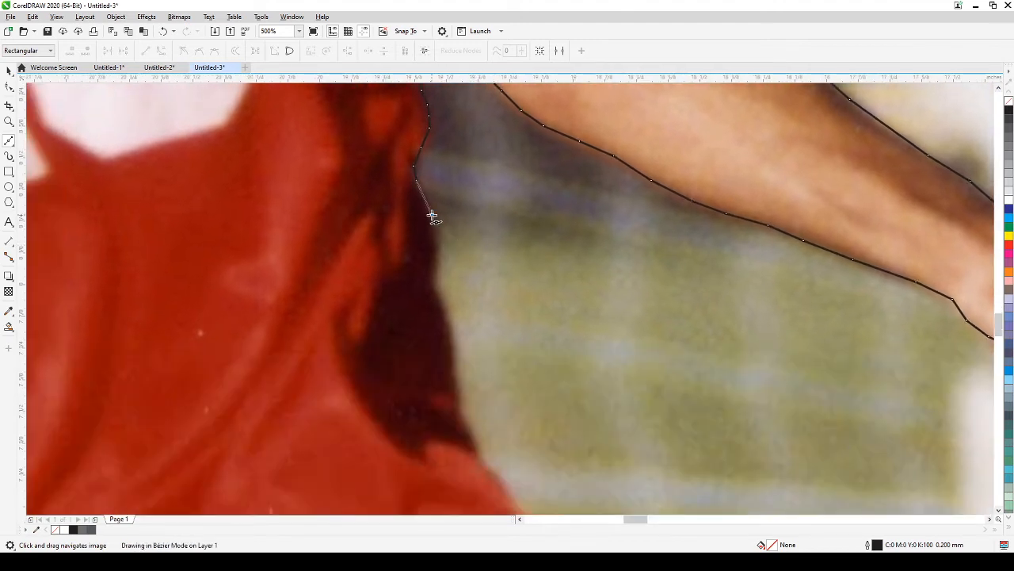
left_click(422, 278)
left_click(444, 310)
left_click(452, 347)
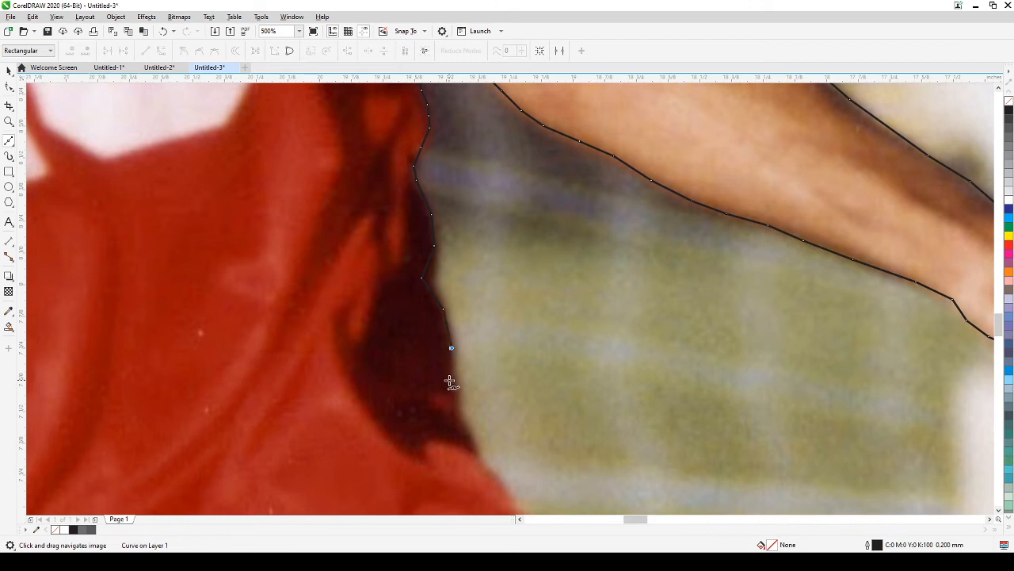
left_click(451, 381)
left_click(458, 414)
left_click(473, 440)
left_click(477, 457)
Step: Follow the shirt's outer edge toward its hem
left_click_drag(528, 445, 502, 189)
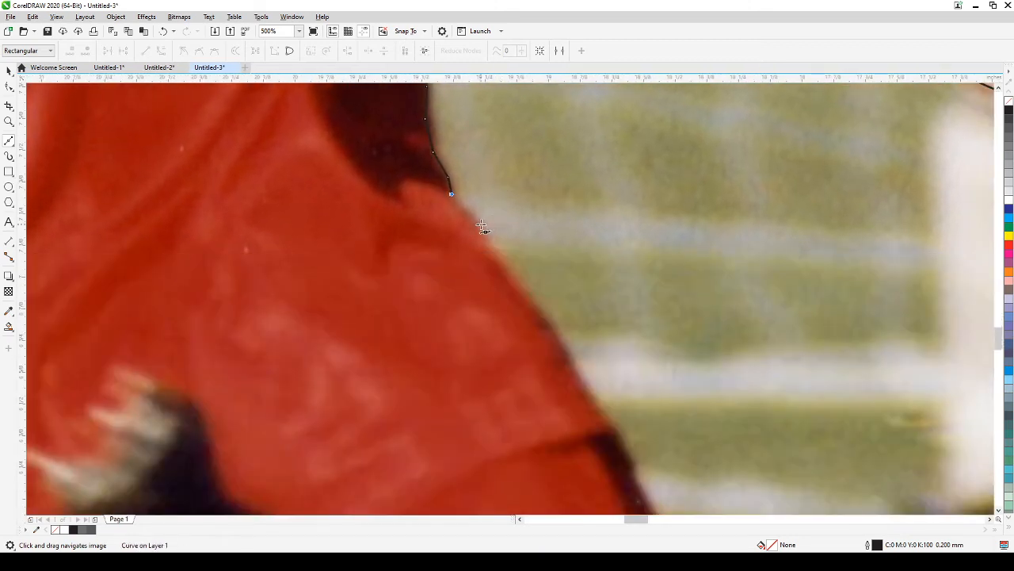
left_click(480, 224)
left_click(499, 261)
left_click(531, 311)
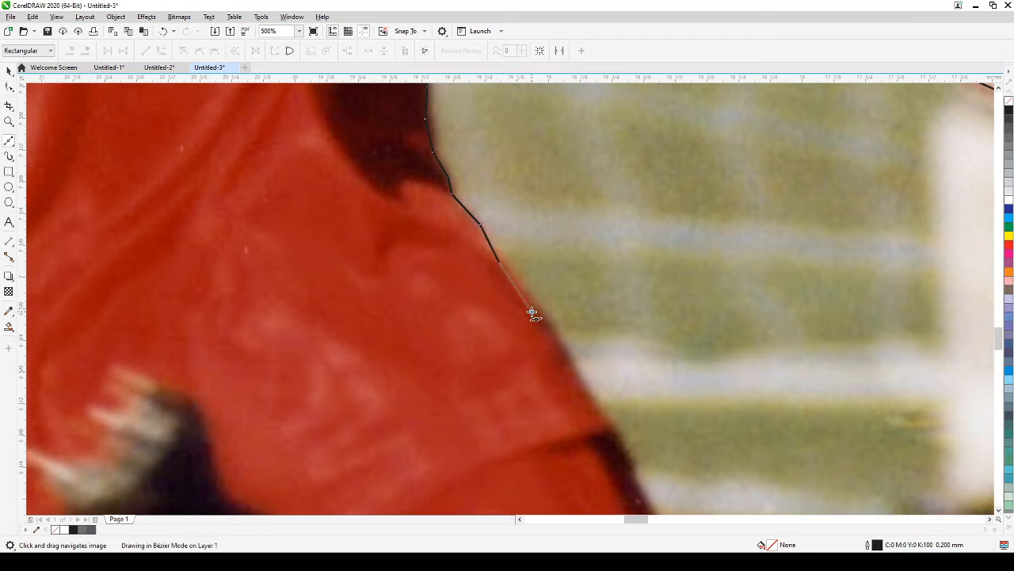
left_click(567, 361)
left_click(589, 393)
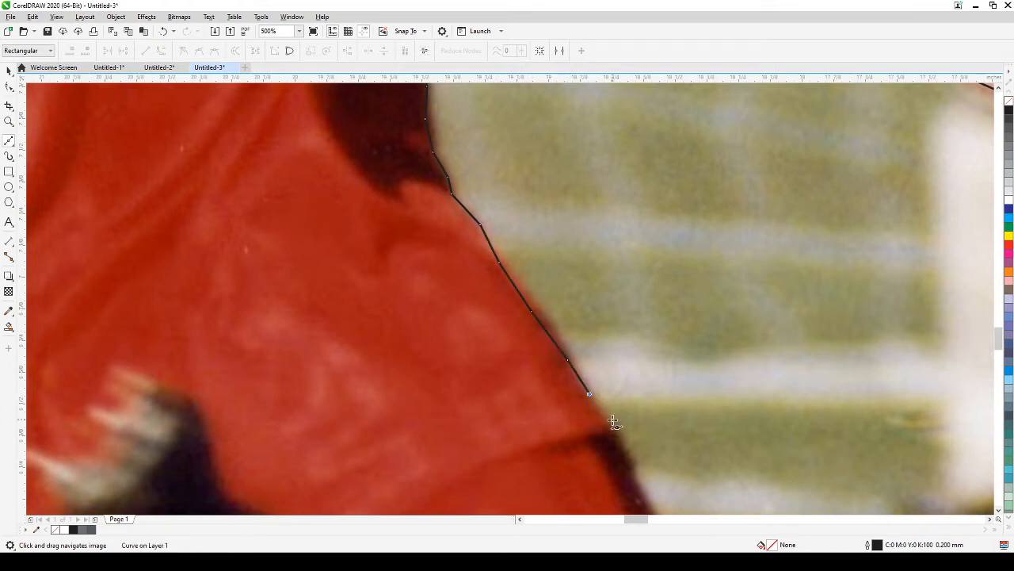
left_click(611, 422)
Step: Trace the remaining shirt edge down to the hem
left_click_drag(649, 417, 572, 192)
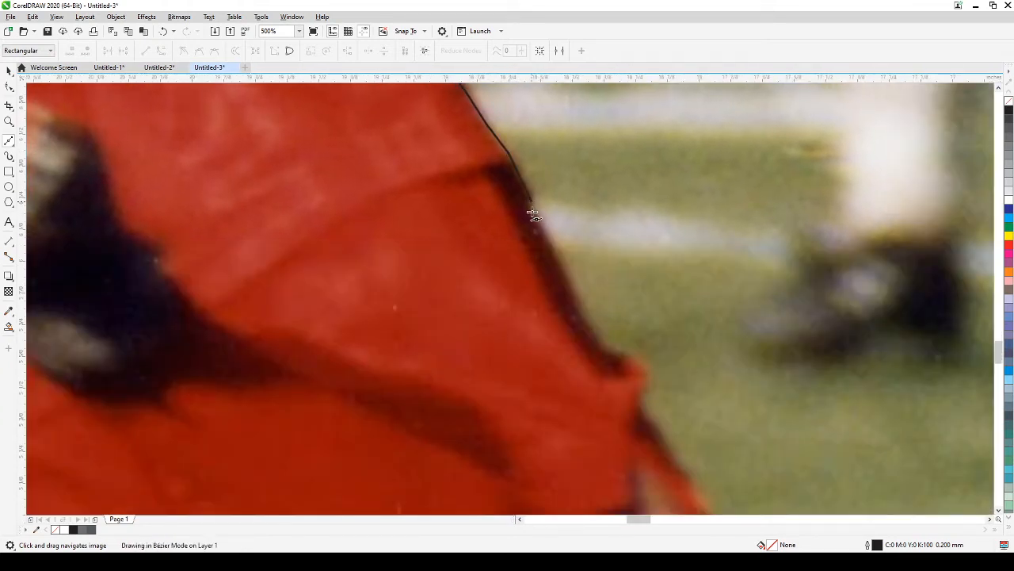
left_click(542, 235)
left_click(555, 266)
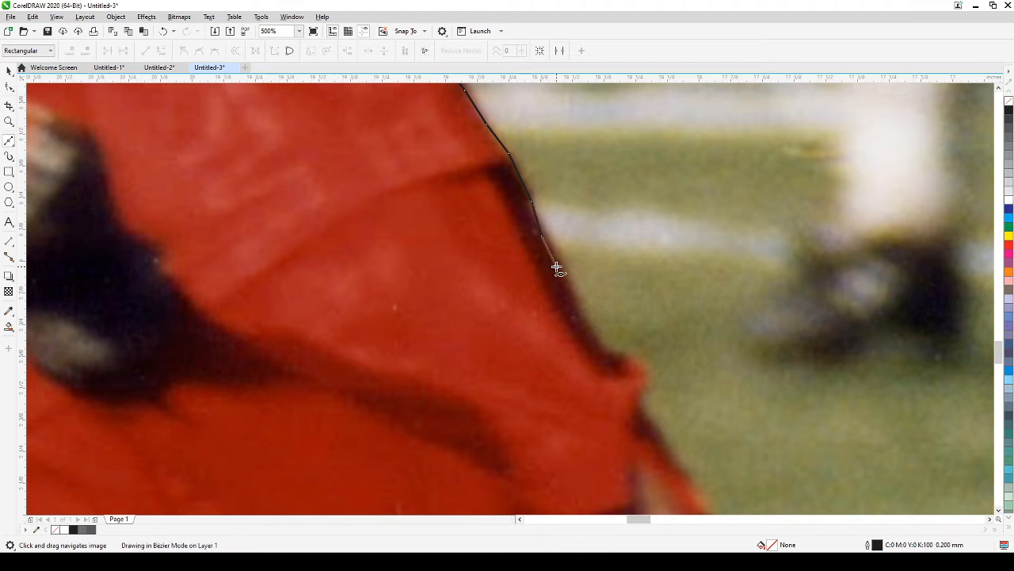
left_click(580, 312)
left_click(592, 332)
left_click(606, 352)
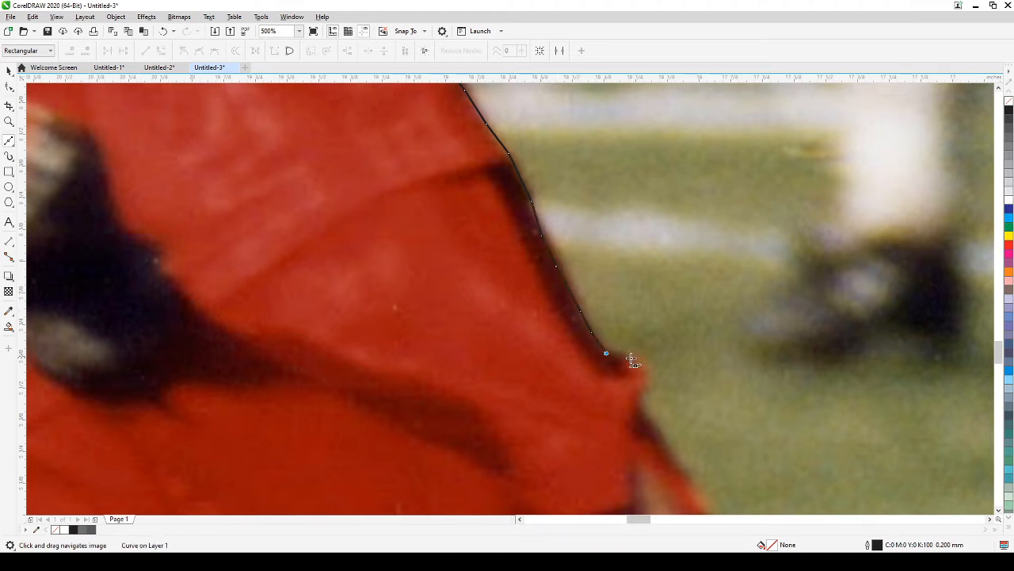
left_click(627, 358)
left_click(644, 393)
Step: Trace down the red shorts' edge to the thigh, then zoom out to 250%
left_click_drag(690, 376, 637, 94)
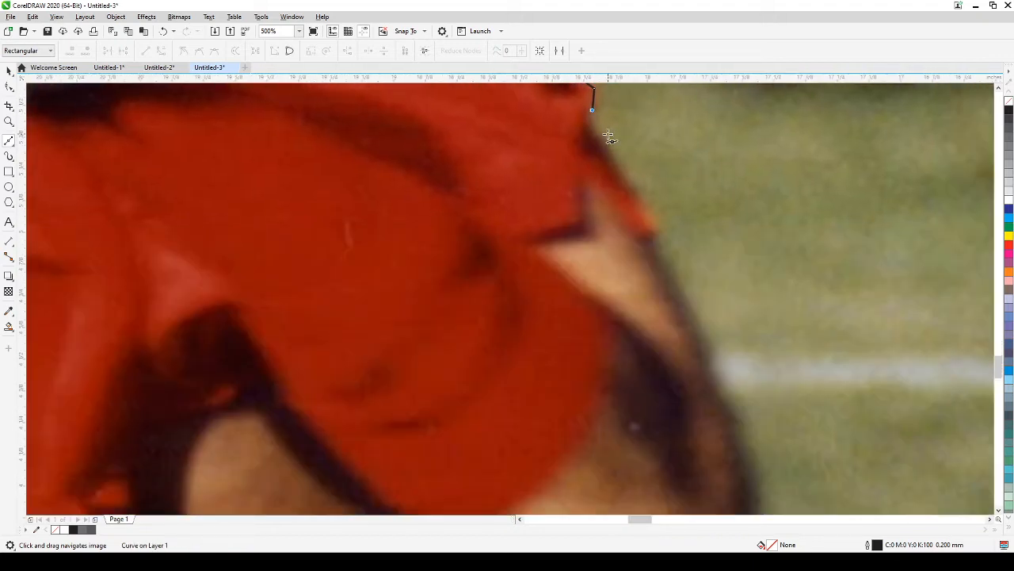
left_click(594, 131)
left_click(615, 163)
left_click(635, 195)
left_click(655, 230)
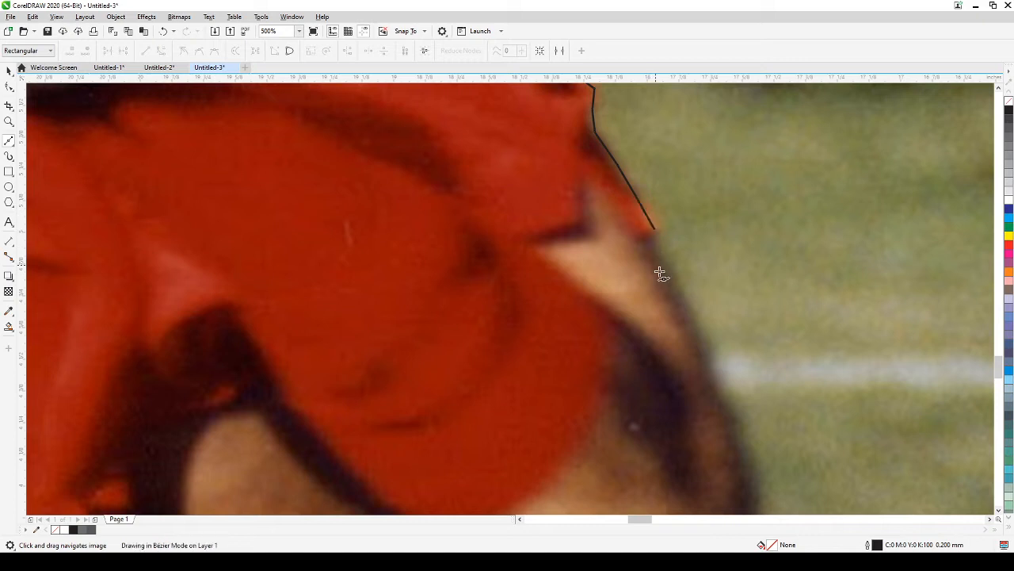
left_click(656, 263)
left_click(689, 315)
left_click(704, 367)
scroll(704, 367, "down", 3)
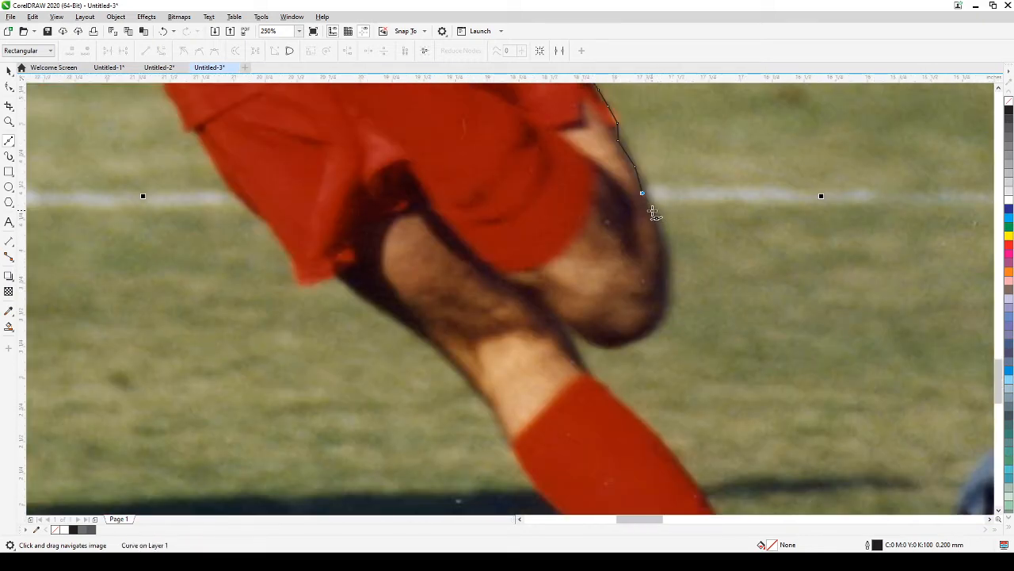
Step: Trace down the thigh's edge toward the knee
left_click(652, 209)
left_click(663, 224)
left_click(664, 239)
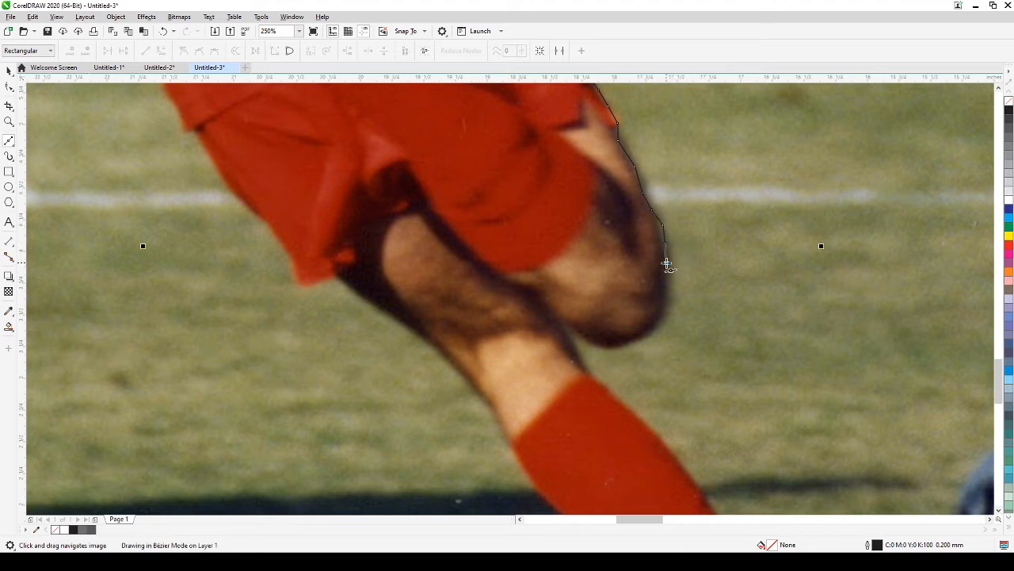
left_click(665, 262)
left_click(667, 284)
left_click(662, 303)
Step: Wrap the outline around the bottom of the knee and down the calf
left_click(653, 326)
left_click(633, 339)
left_click(618, 346)
left_click(599, 345)
left_click(585, 334)
left_click(572, 327)
left_click(571, 340)
left_click(577, 355)
left_click(584, 370)
Step: Trace down the outer edge of the red sock
left_click_drag(644, 412, 575, 328)
left_click(537, 301)
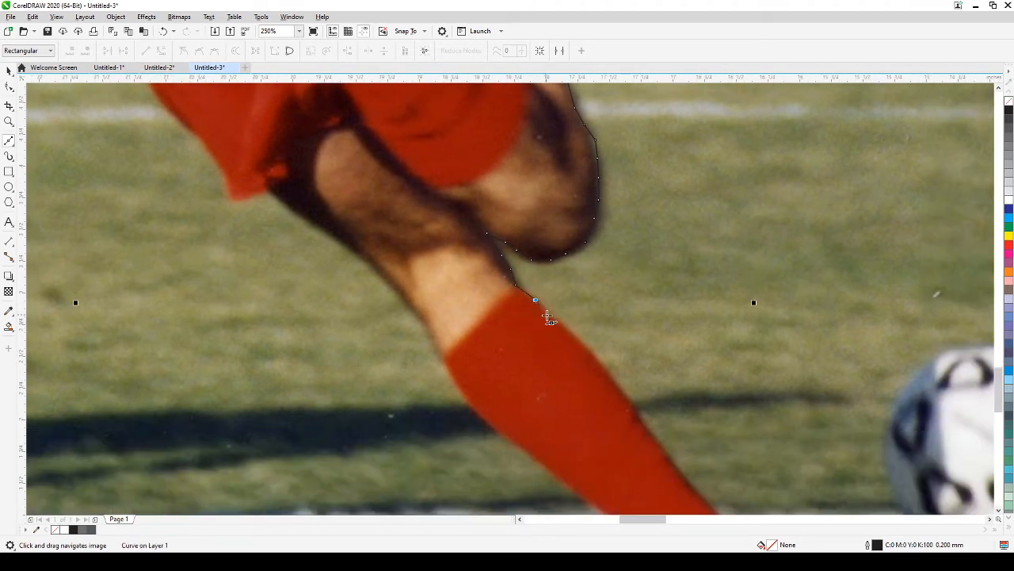
left_click(558, 324)
left_click(581, 346)
left_click(598, 364)
left_click(630, 402)
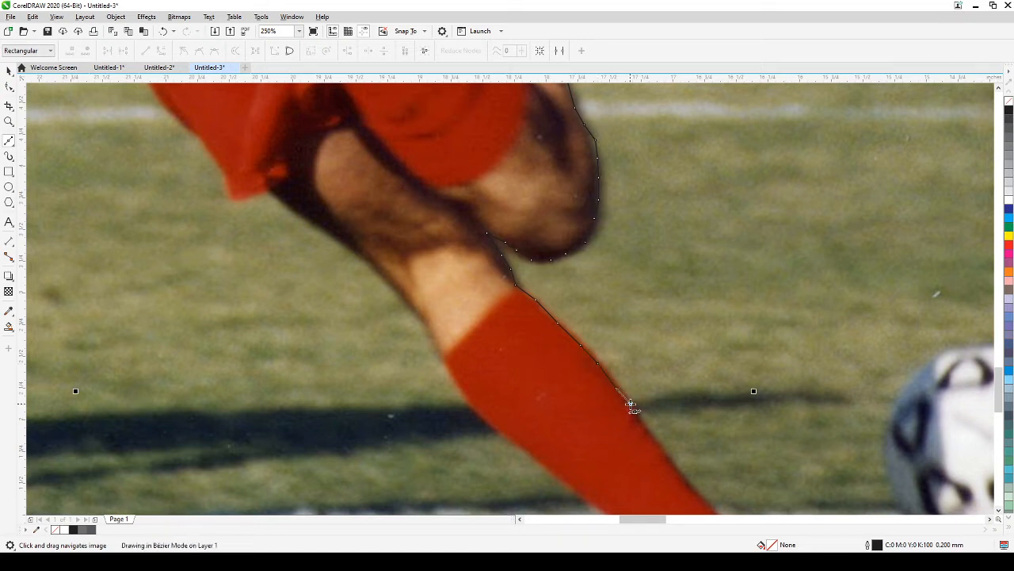
left_click(640, 424)
Step: Continue down the sock to the white shoe
left_click_drag(695, 451, 610, 291)
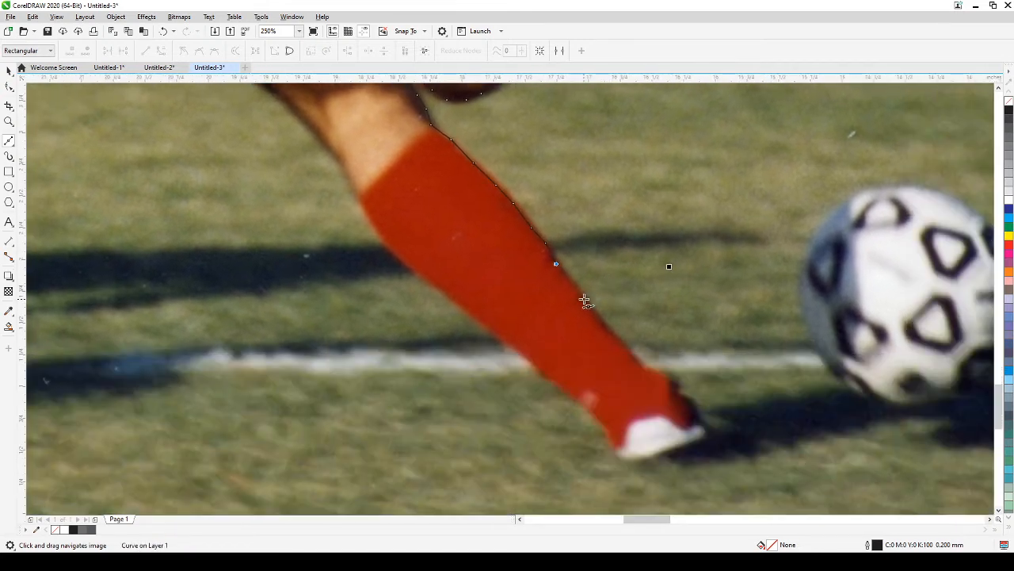
left_click(581, 293)
left_click(604, 323)
left_click(633, 357)
left_click(652, 370)
left_click(661, 372)
left_click(674, 384)
left_click(693, 404)
left_click(700, 422)
Step: Trace around the shoe's tip and along its bottom
left_click(701, 429)
left_click(700, 440)
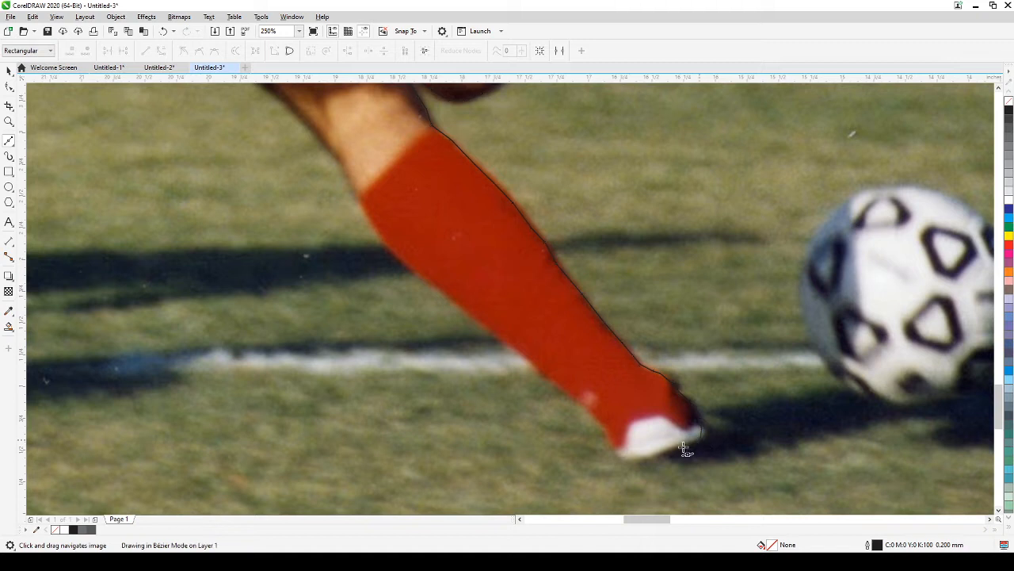
left_click(644, 457)
left_click(629, 457)
left_click(614, 446)
Step: Start tracing back up the sock's other edge
left_click(609, 436)
left_click(602, 425)
left_click(590, 410)
left_click(559, 385)
left_click(536, 367)
Step: Continue up the sock to its top
left_click(515, 344)
left_click(480, 321)
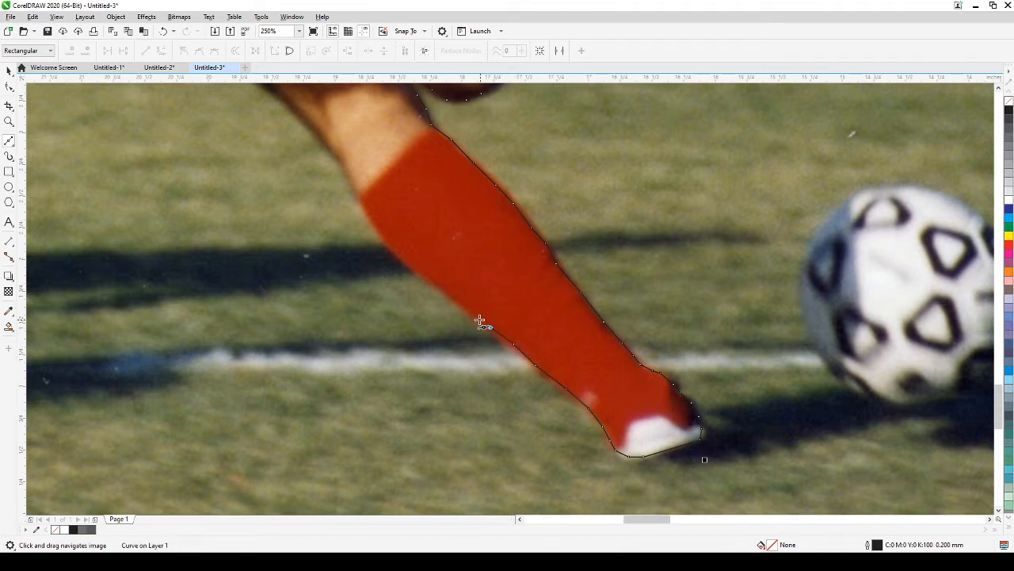
left_click(464, 311)
left_click(447, 291)
left_click(421, 273)
left_click(398, 255)
left_click(378, 230)
left_click(357, 201)
left_click_drag(389, 186, 722, 341)
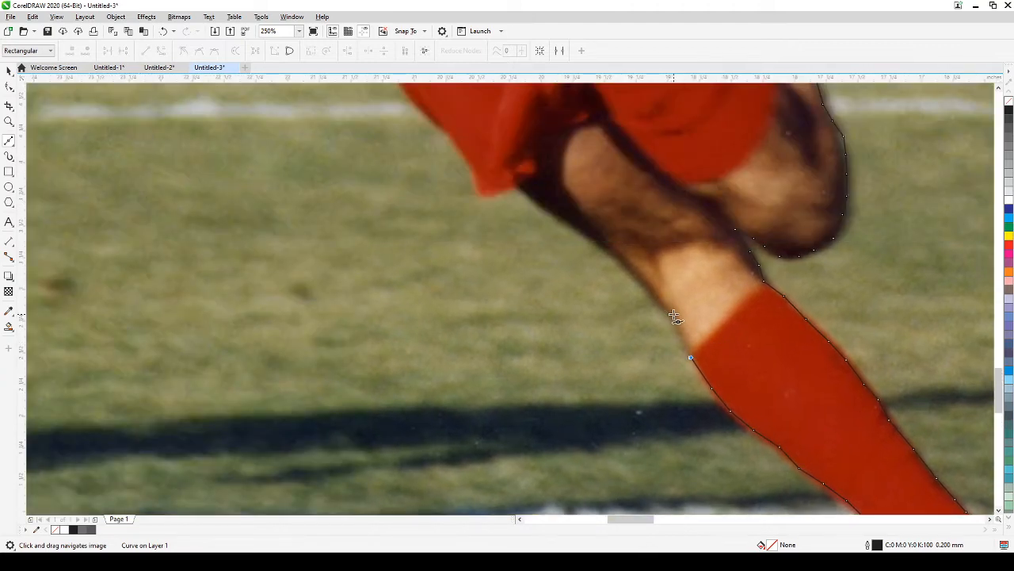
Step: Trace up the back of the leg to just below the shorts
left_click(673, 314)
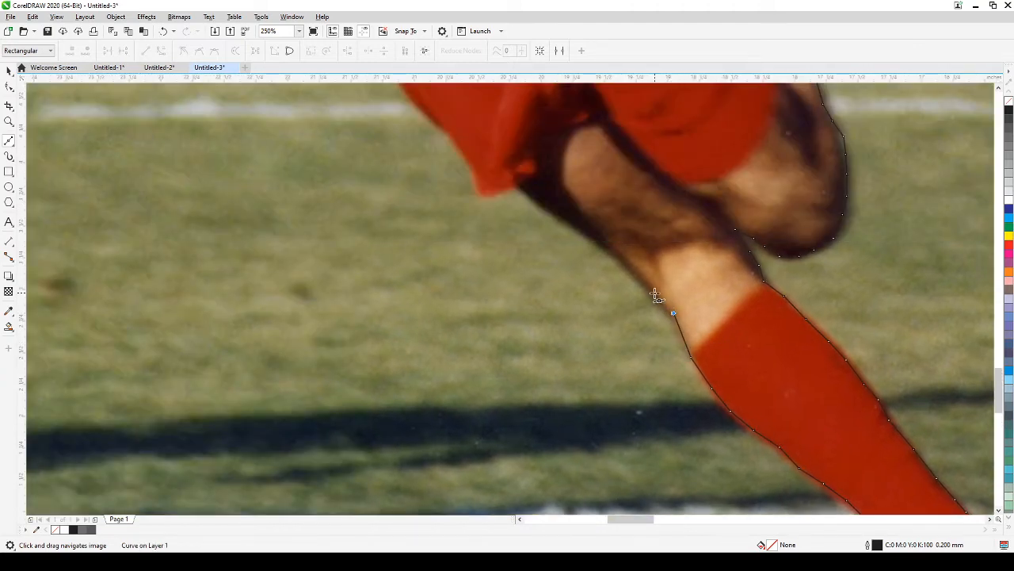
left_click(619, 259)
left_click(594, 240)
left_click(563, 220)
left_click(533, 199)
left_click(515, 186)
left_click(492, 194)
left_click(476, 196)
Step: Trace up the edge of the red shorts
left_click_drag(505, 184, 659, 388)
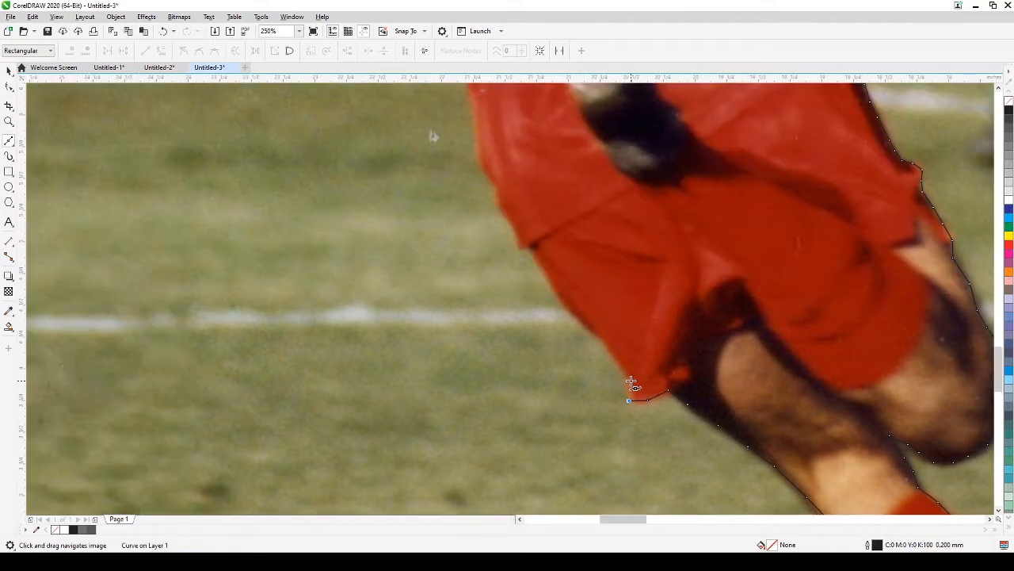
left_click(613, 355)
left_click(599, 332)
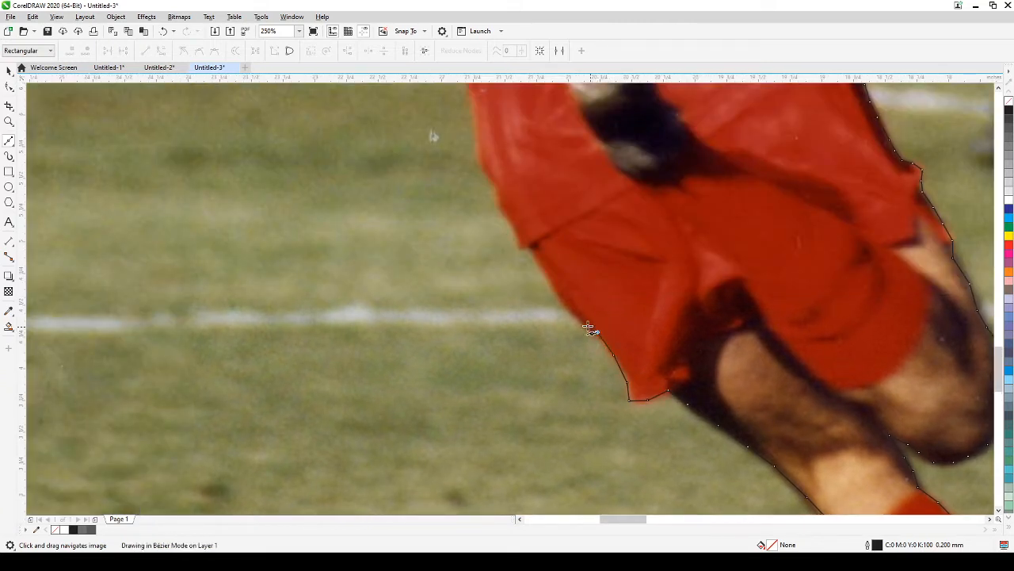
left_click(570, 309)
left_click(559, 300)
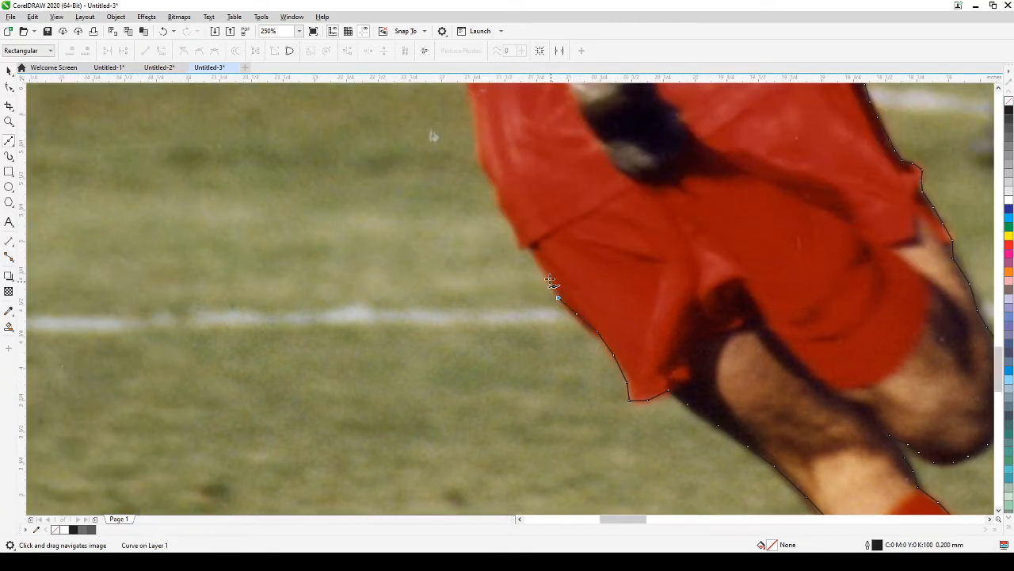
left_click(546, 275)
left_click(530, 245)
Step: Continue the outline up the shirt's side edge
left_click(516, 246)
left_click(512, 226)
left_click(500, 210)
left_click(495, 192)
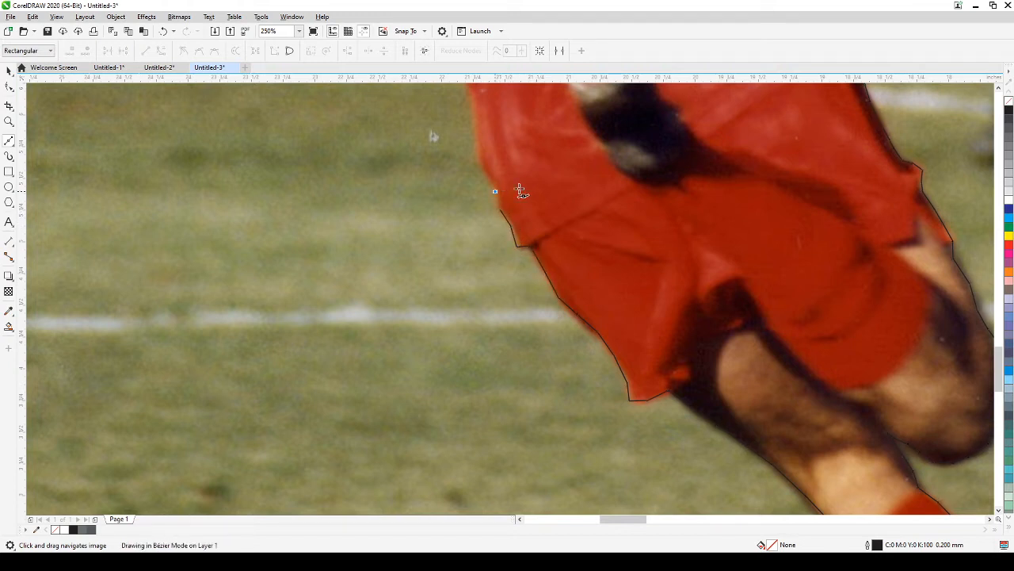
left_click_drag(596, 200, 706, 349)
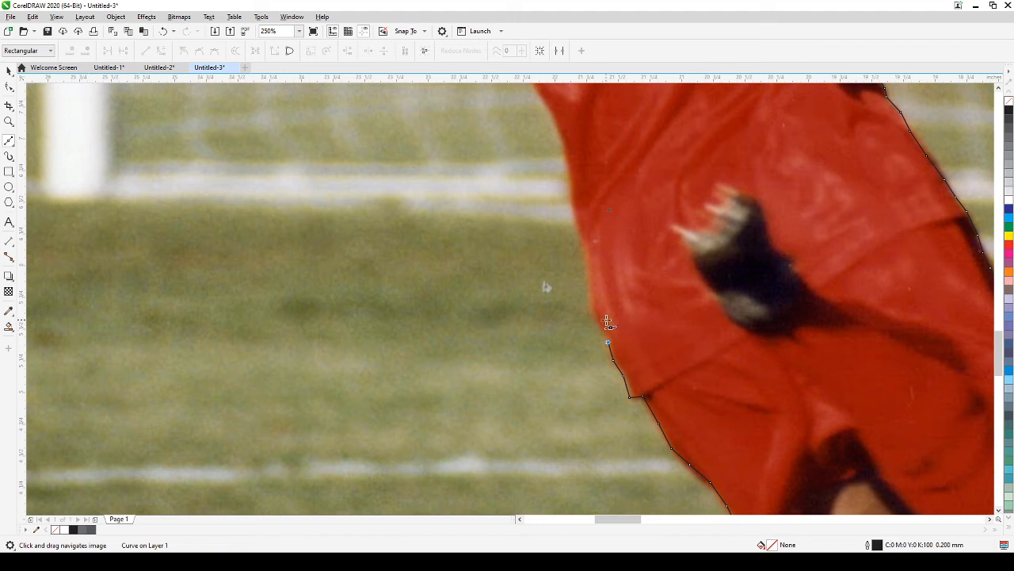
left_click(591, 303)
left_click(589, 271)
left_click(585, 245)
left_click(574, 221)
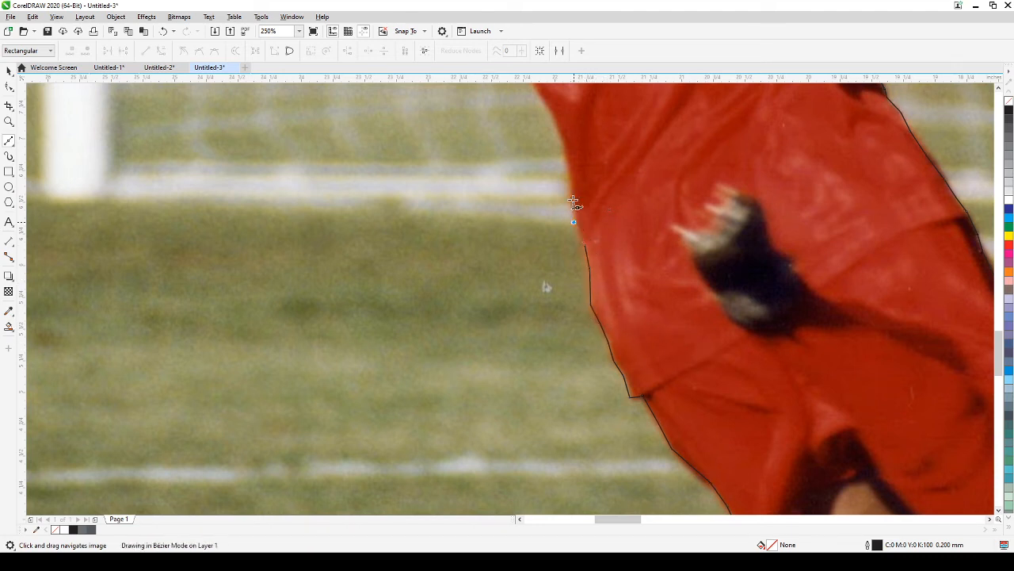
left_click(571, 191)
left_click(565, 155)
left_click_drag(619, 166, 685, 395)
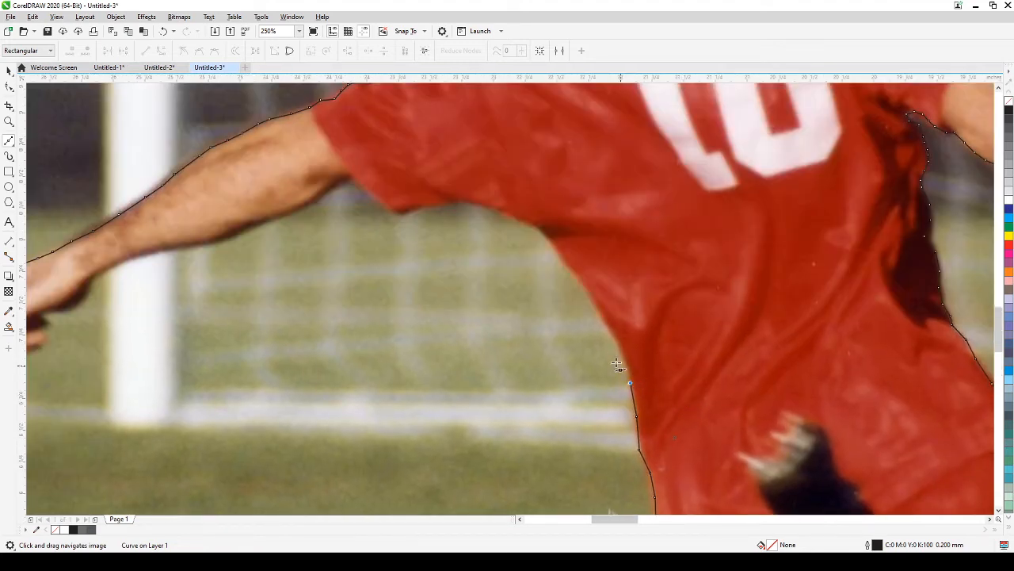
Step: Trace the outline up the shirt side to the armpit and along the sleeve underside
left_click(598, 310)
left_click(581, 280)
left_click(567, 266)
left_click(554, 246)
left_click(536, 227)
left_click(522, 218)
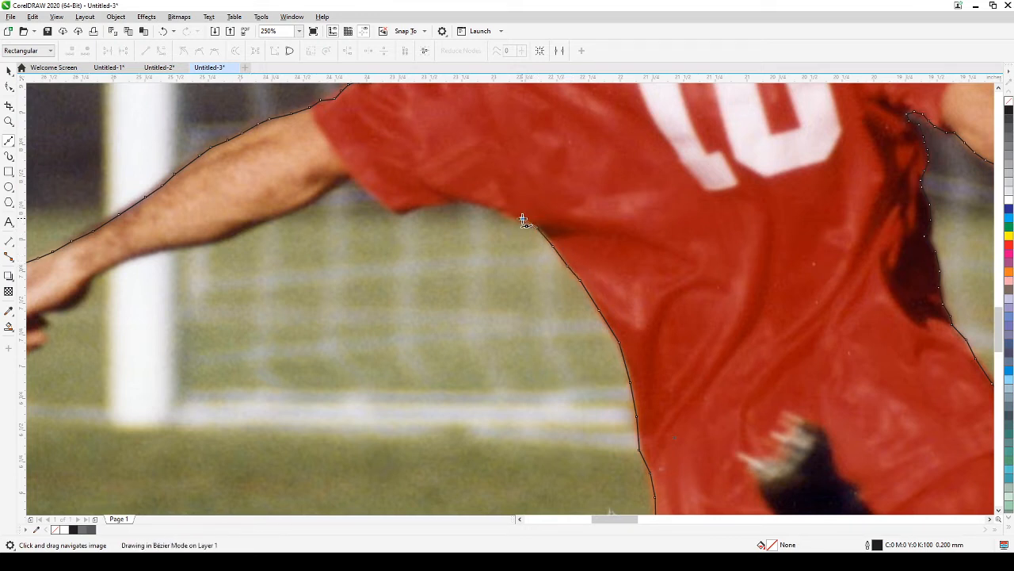
left_click(490, 205)
left_click(469, 204)
left_click(454, 195)
left_click(438, 208)
left_click(420, 206)
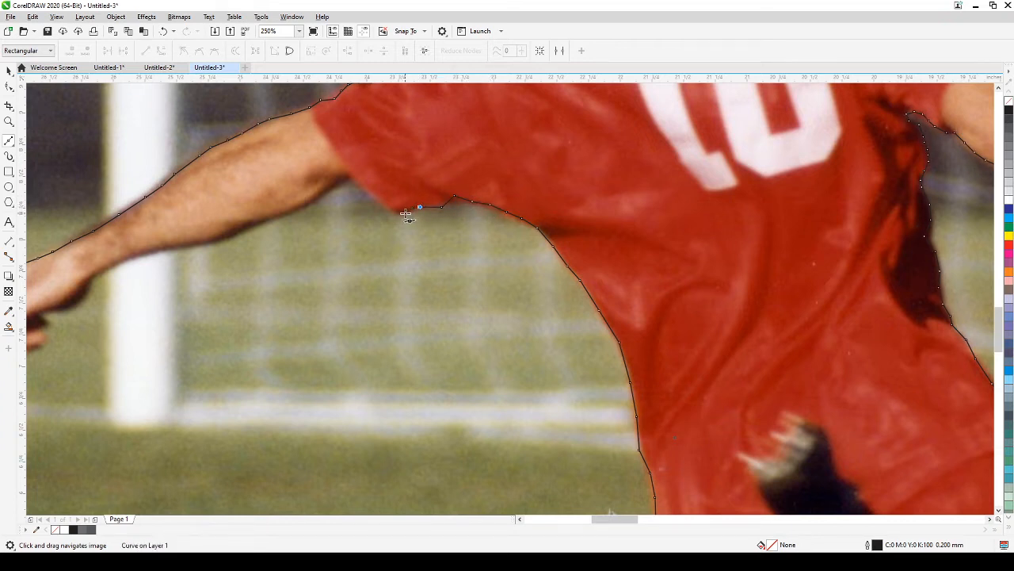
left_click(404, 213)
left_click(389, 213)
left_click(374, 196)
left_click(353, 176)
Step: Continue the outline along the underside of the arm and forearm toward the wrist
left_click_drag(365, 216, 552, 240)
left_click(523, 210)
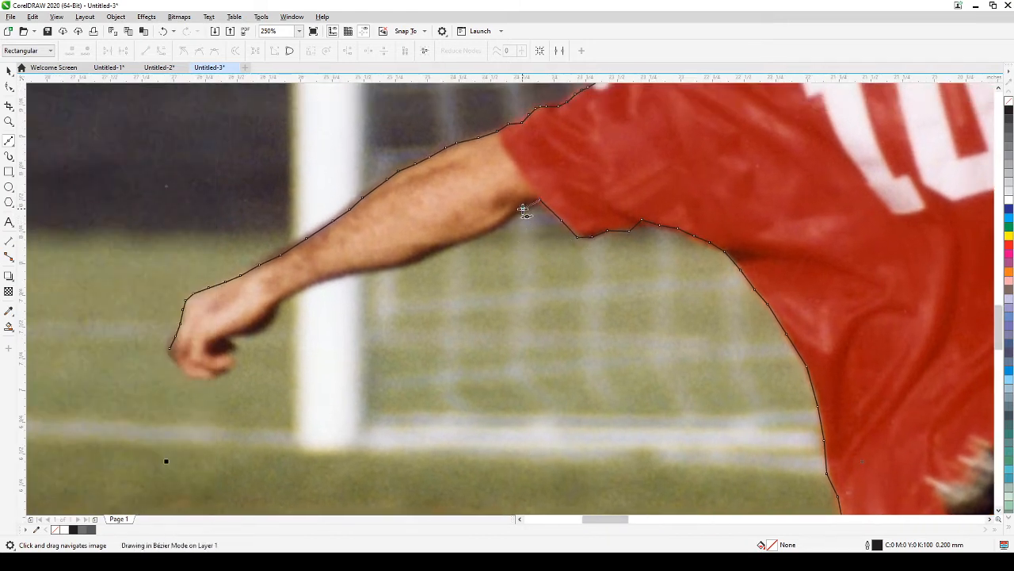
left_click(505, 221)
left_click(490, 230)
left_click(474, 239)
left_click(443, 247)
left_click(412, 263)
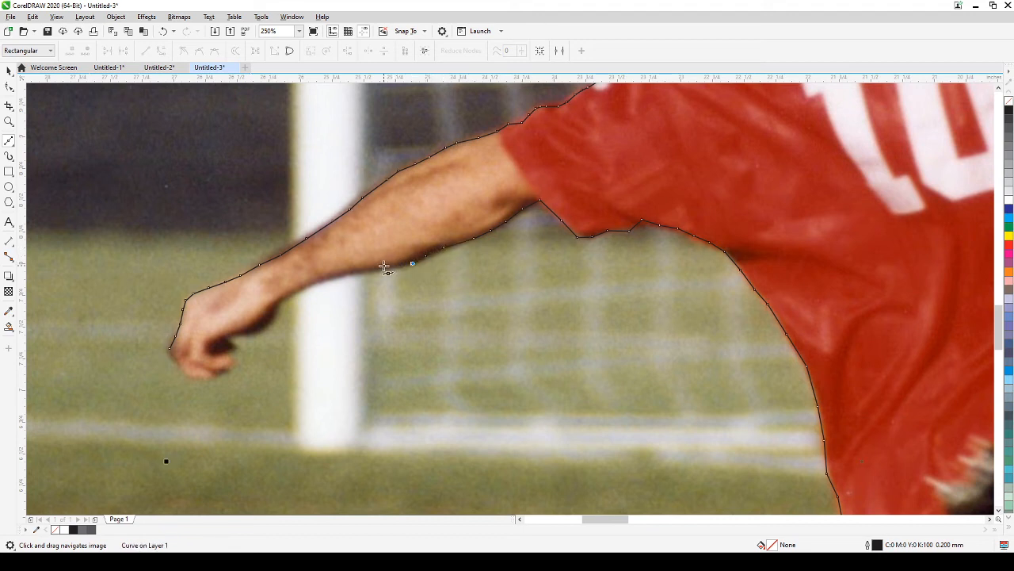
left_click(383, 271)
left_click(356, 272)
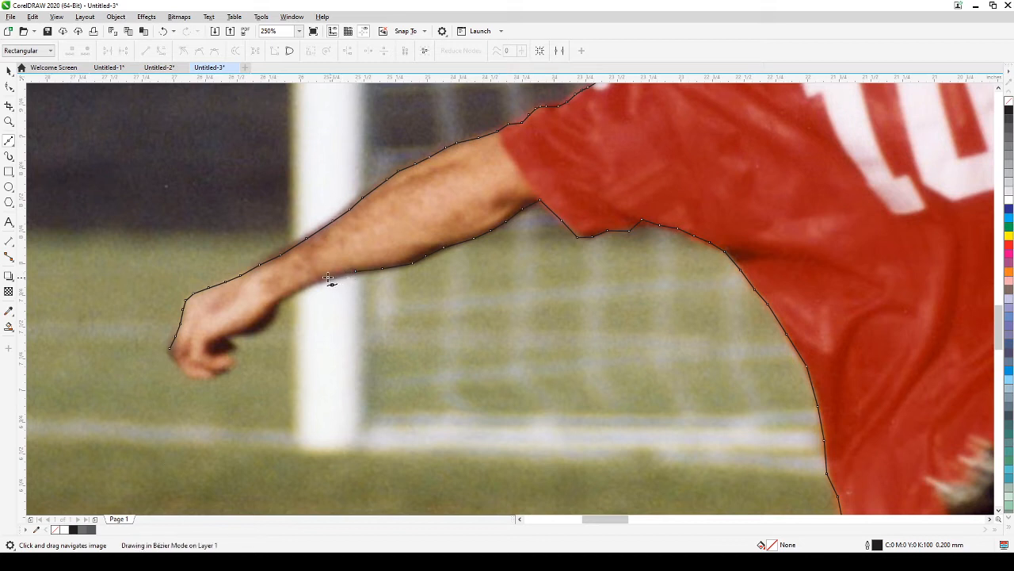
left_click(307, 285)
left_click(276, 303)
Step: Trace around the wrist, fingers and bottom of the hand, closing the curve at its start node
left_click(267, 326)
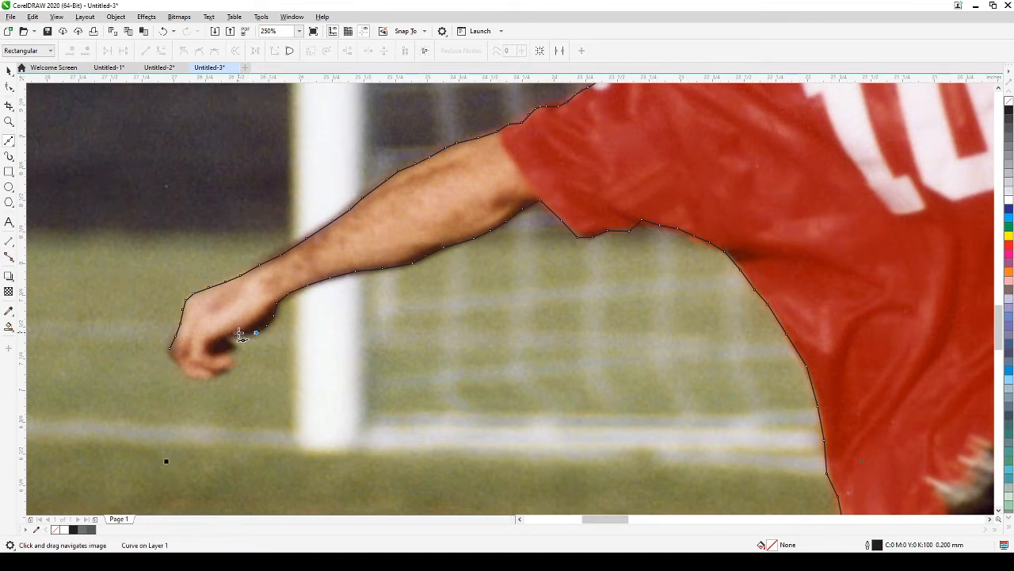
left_click(222, 336)
left_click(233, 345)
left_click(223, 353)
left_click(231, 354)
left_click(231, 363)
left_click(221, 371)
left_click(206, 378)
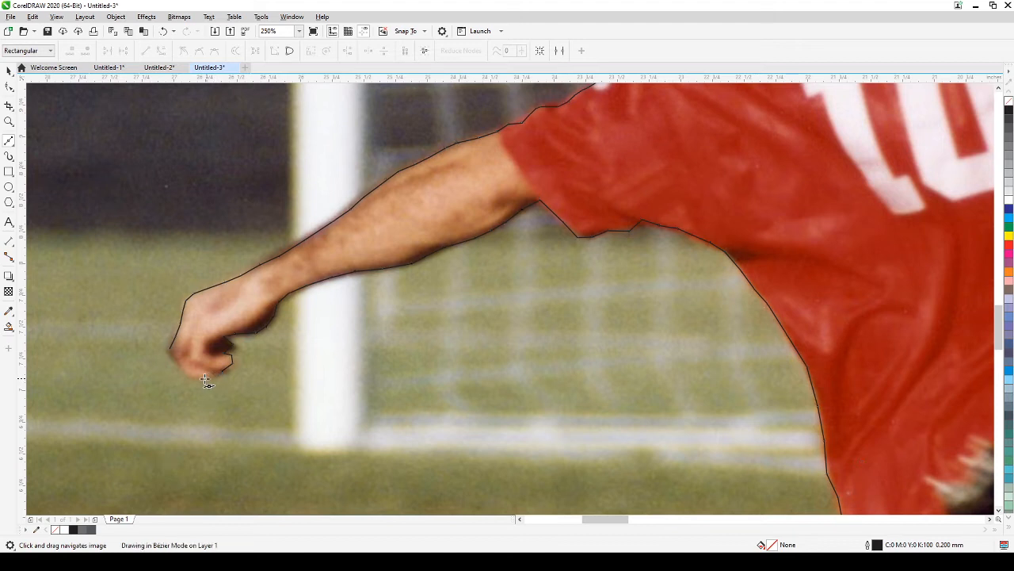
left_click(186, 373)
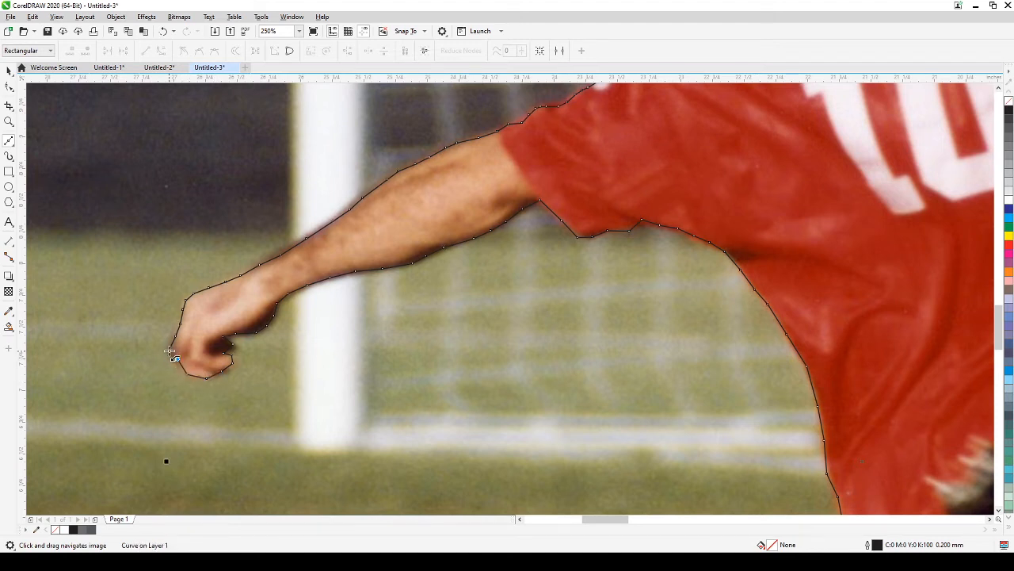
left_click(170, 352)
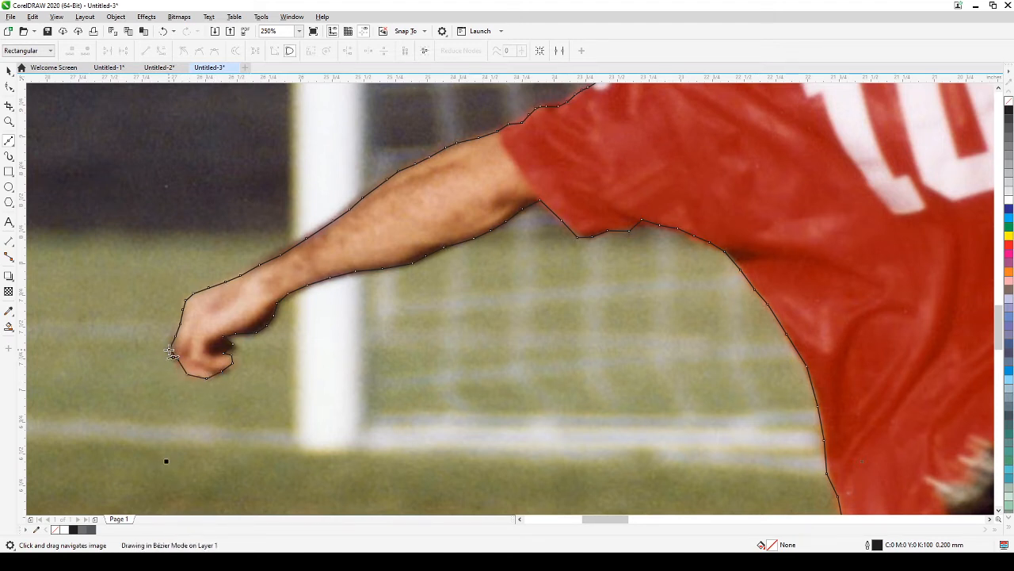
Step: Switch to the Pick tool and zoom and pan until the whole soccer photo shows
scroll(181, 340, "down", 2)
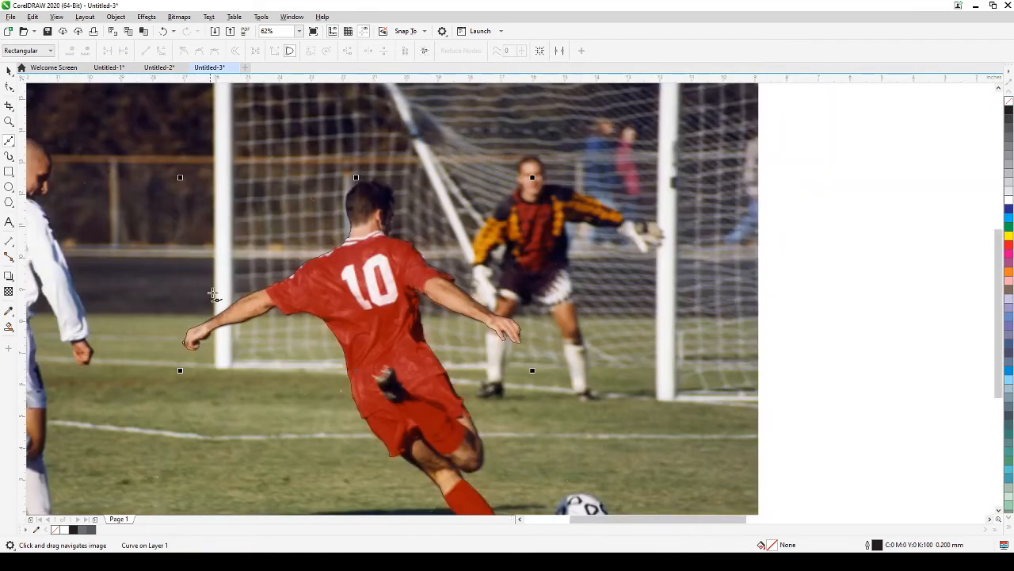
left_click_drag(291, 298, 301, 262)
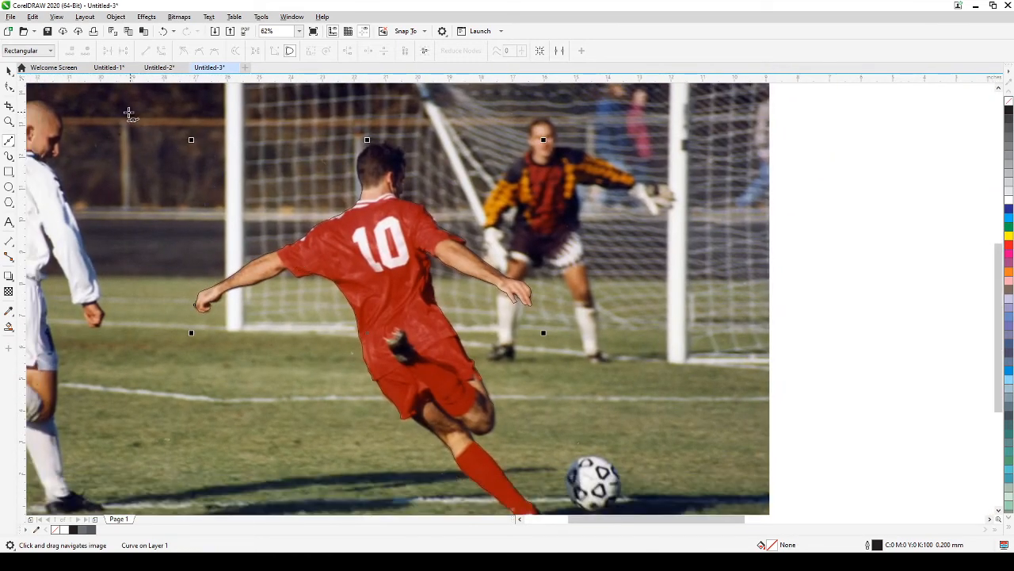
left_click(8, 71)
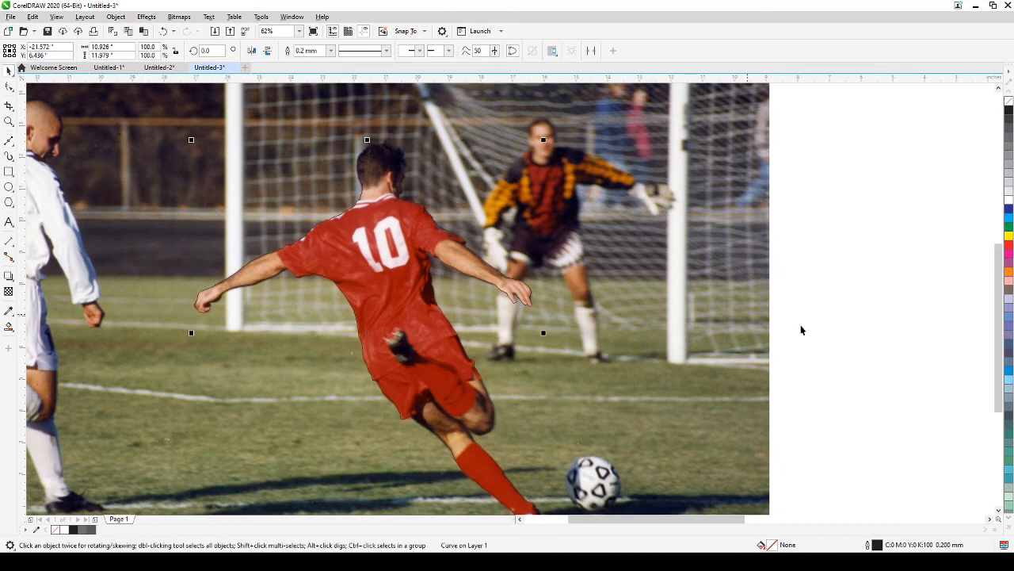
key("h")
scroll(851, 337, "down", 2)
left_click_drag(851, 338, 845, 316)
scroll(754, 313, "up", 2)
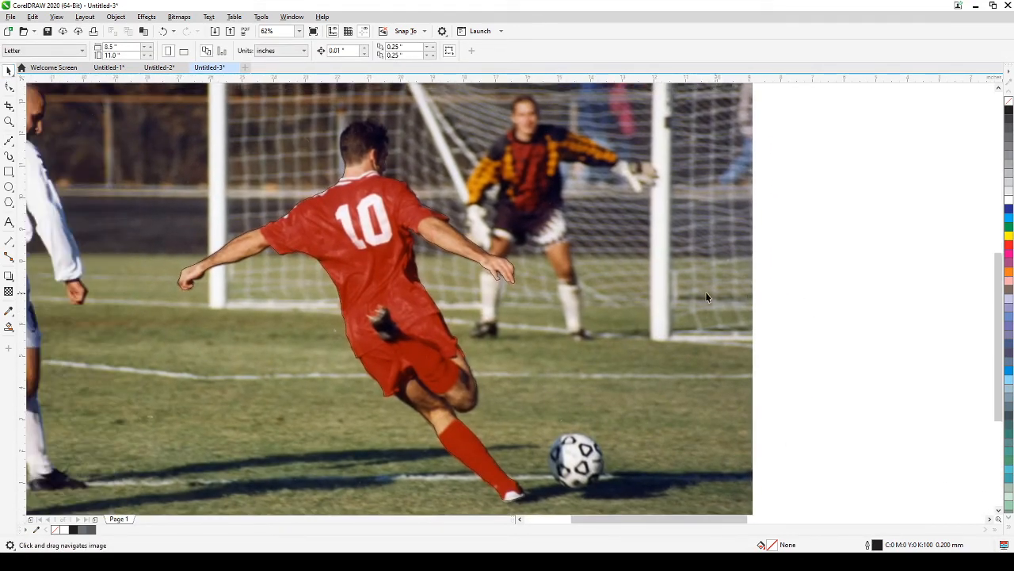
Step: Check the outline in Wireframe view, then return to Enhanced full-colour display
left_click(56, 17)
left_click(65, 31)
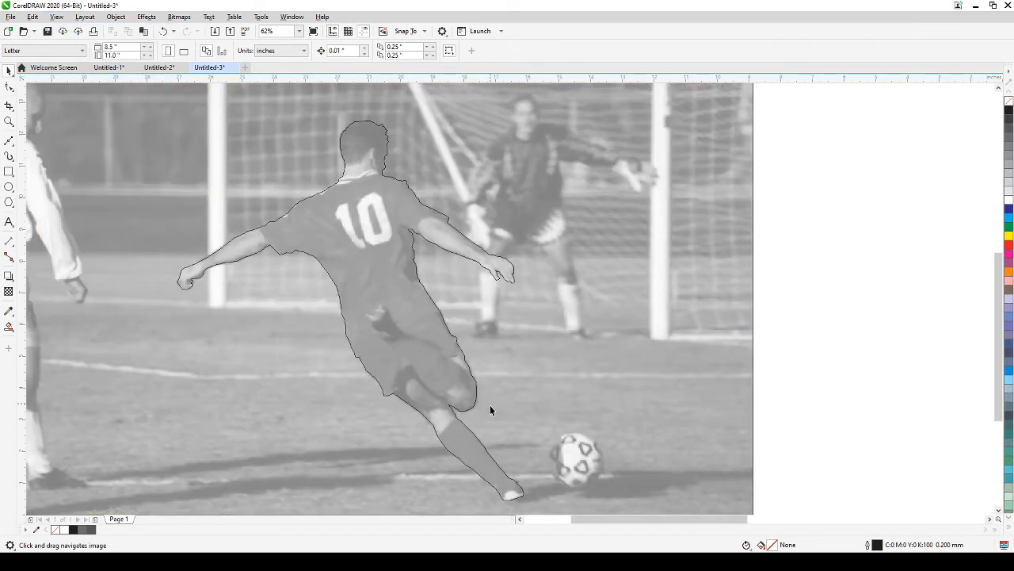
left_click(56, 17)
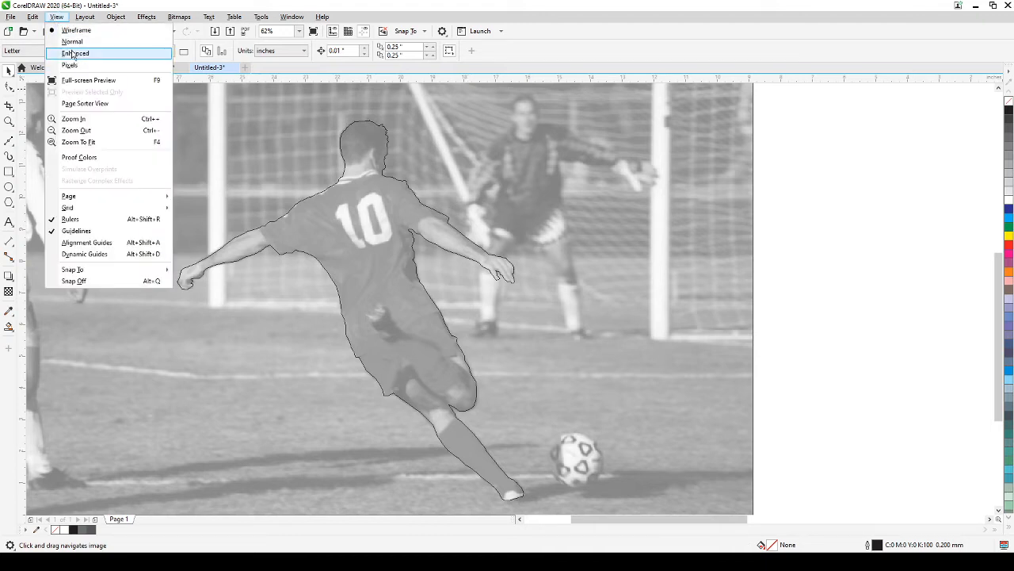
left_click(75, 54)
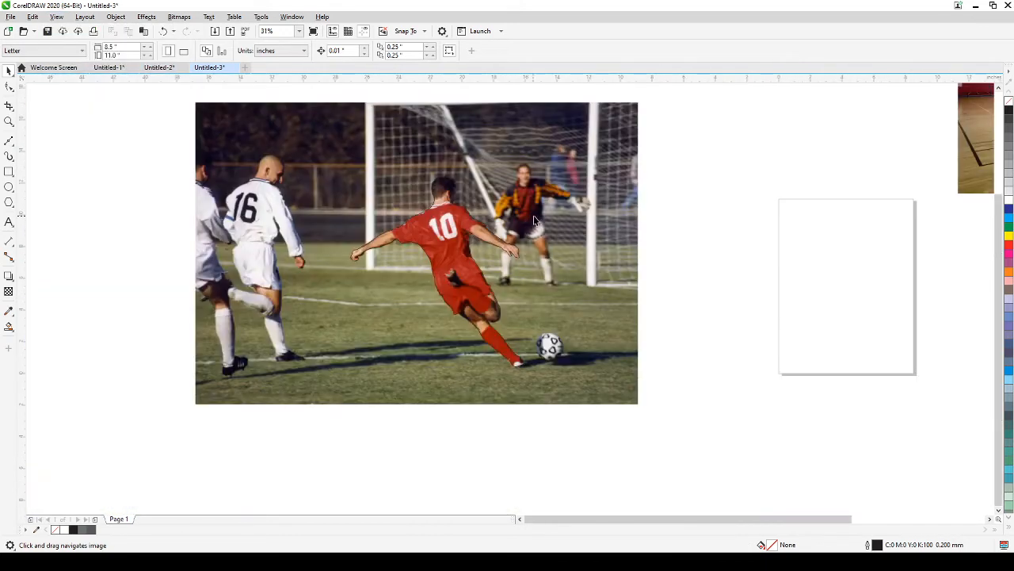
Step: PowerClip the soccer photo inside the player outline using Place Inside Frame
left_click(553, 174)
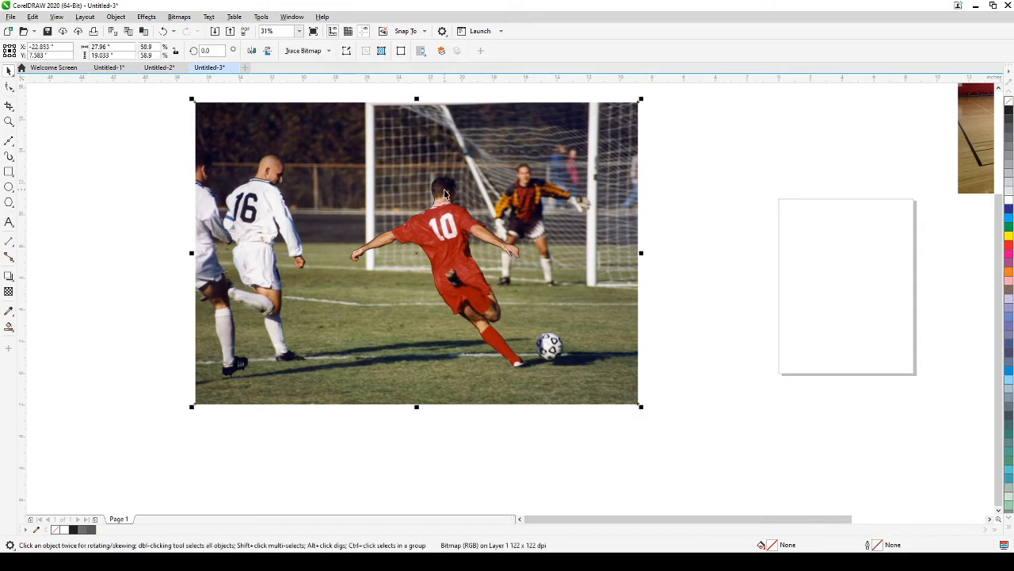
left_click(115, 17)
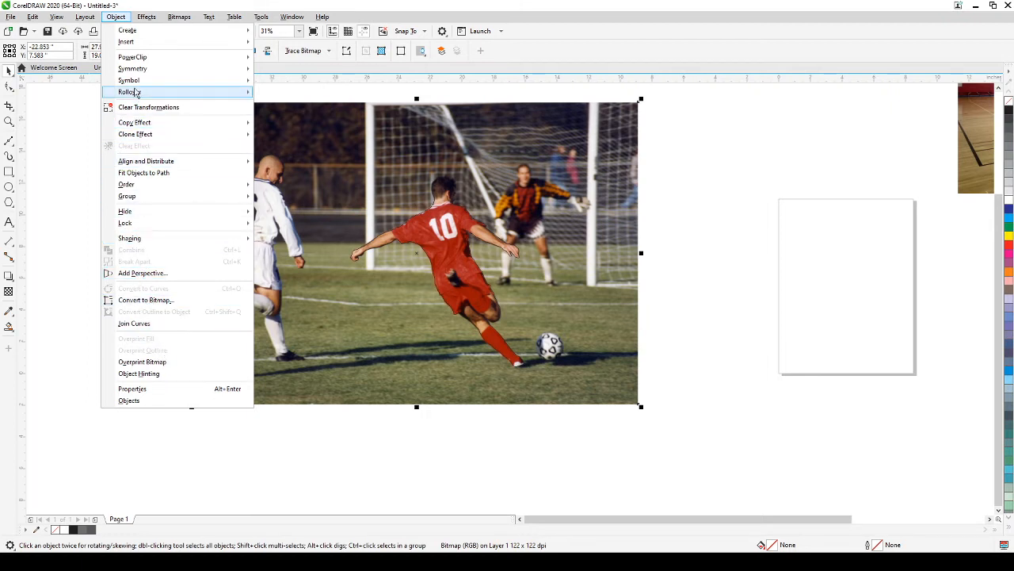
mouse_move(147, 63)
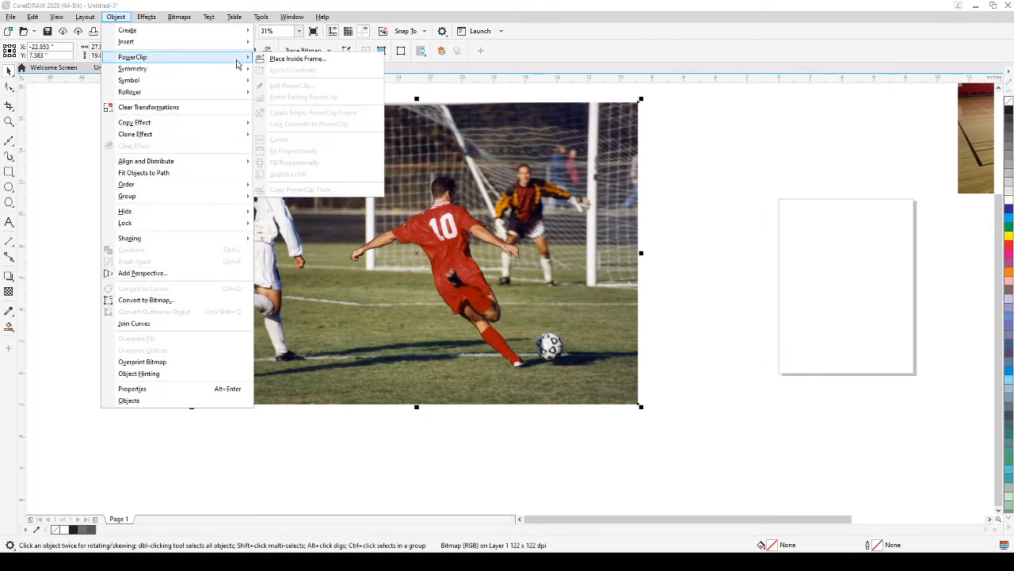
left_click(293, 60)
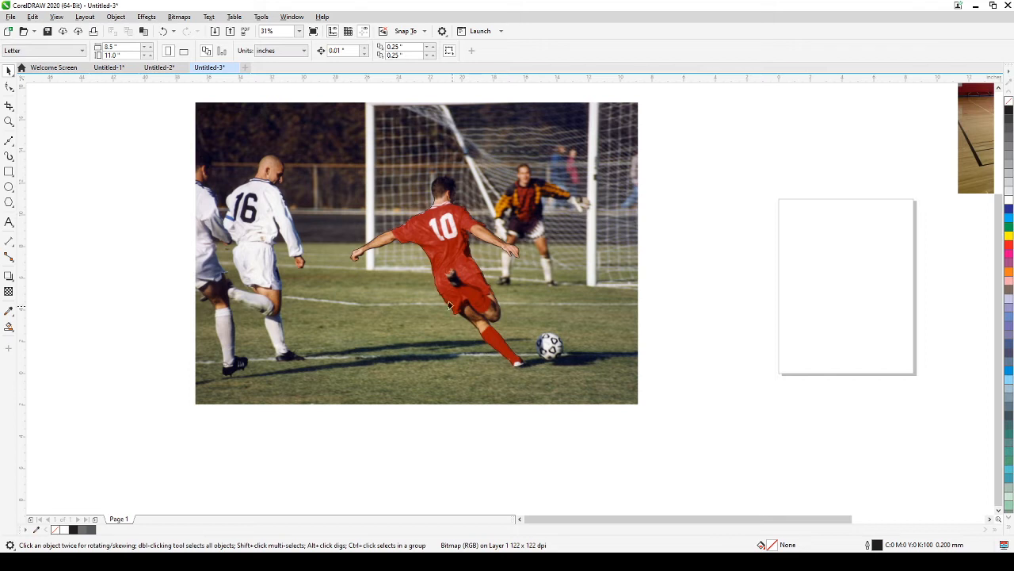
left_click(403, 222)
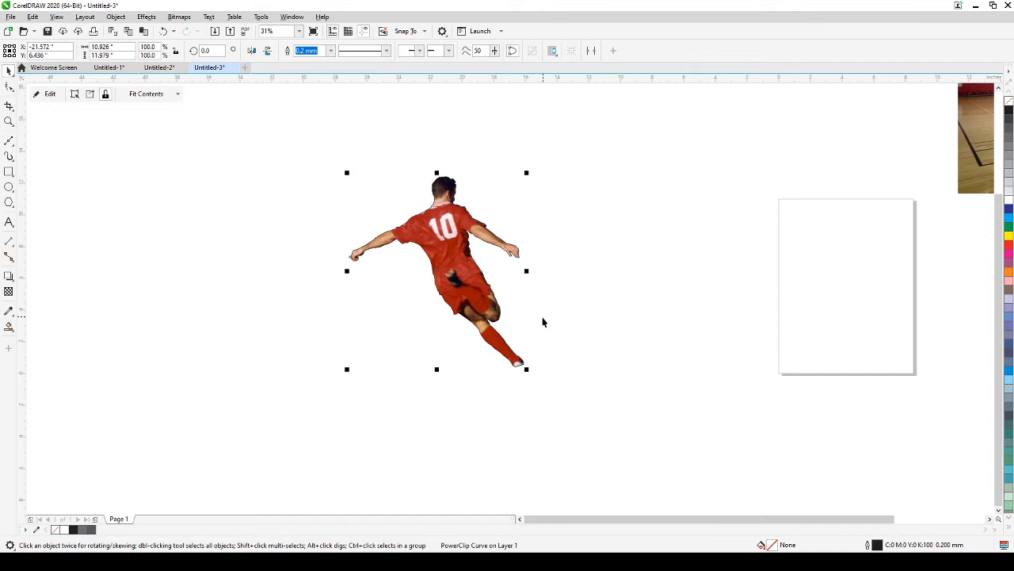
scroll(404, 239, "up", 5)
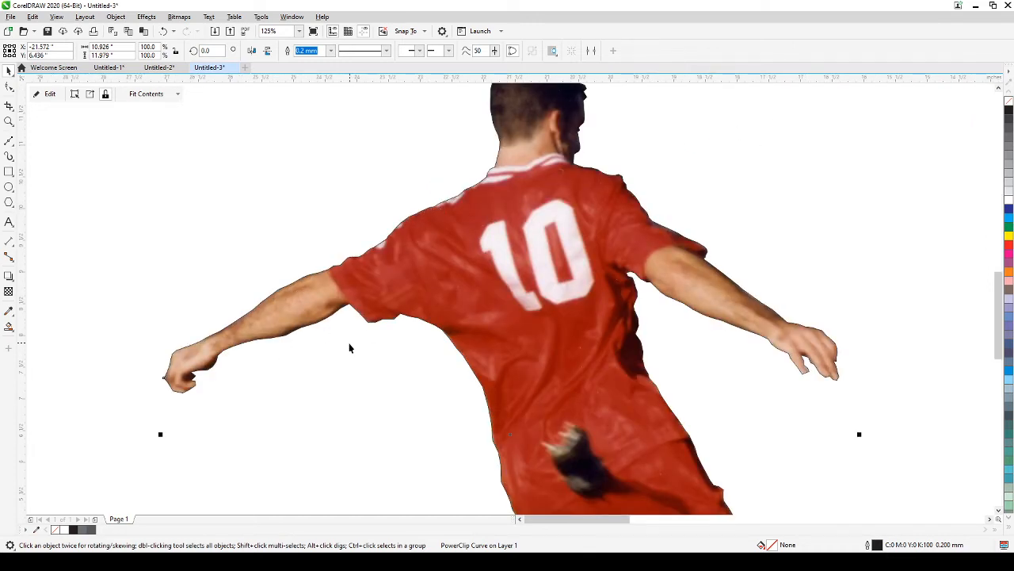
scroll(348, 347, "up", 3)
scroll(320, 351, "up", 2)
left_click(337, 299)
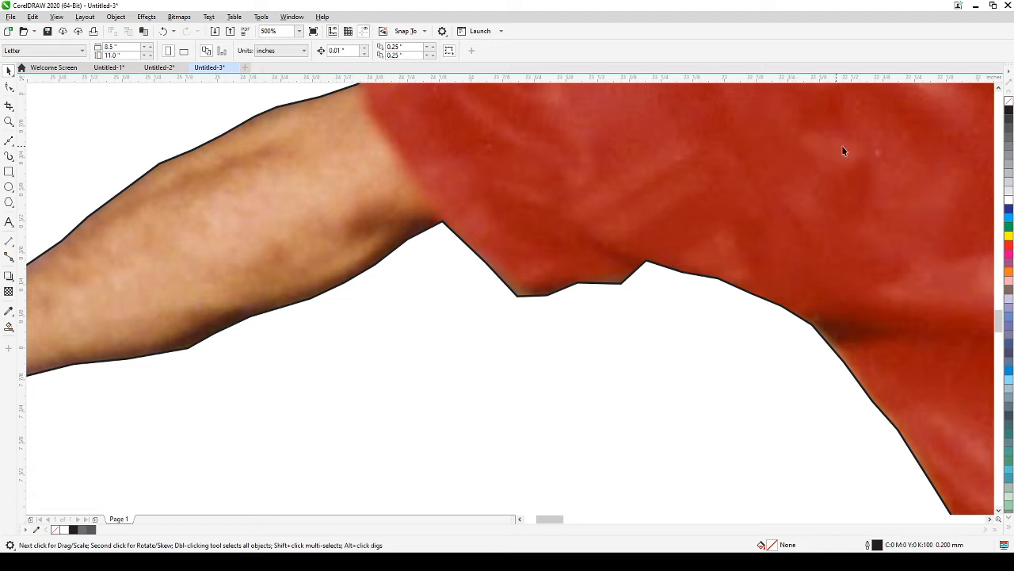
left_click(344, 251)
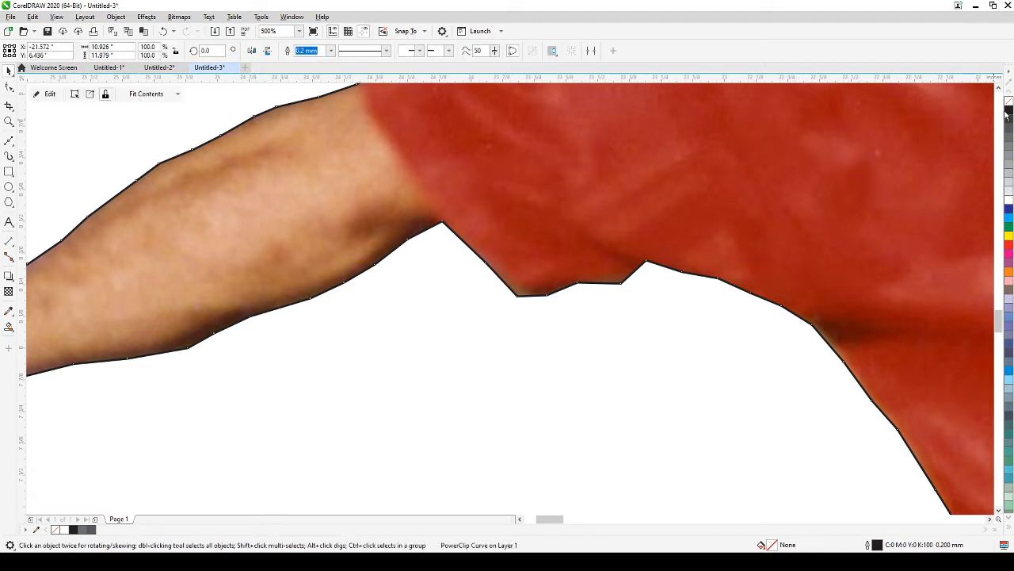
scroll(547, 356, "down", 4)
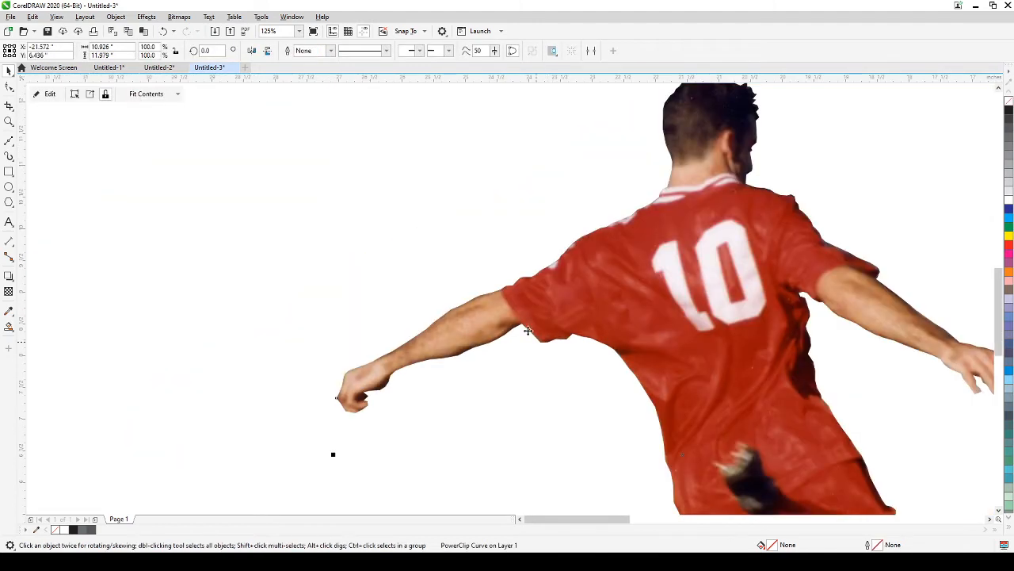
left_click(446, 267)
scroll(446, 267, "down", 2)
left_click_drag(480, 305, 303, 269)
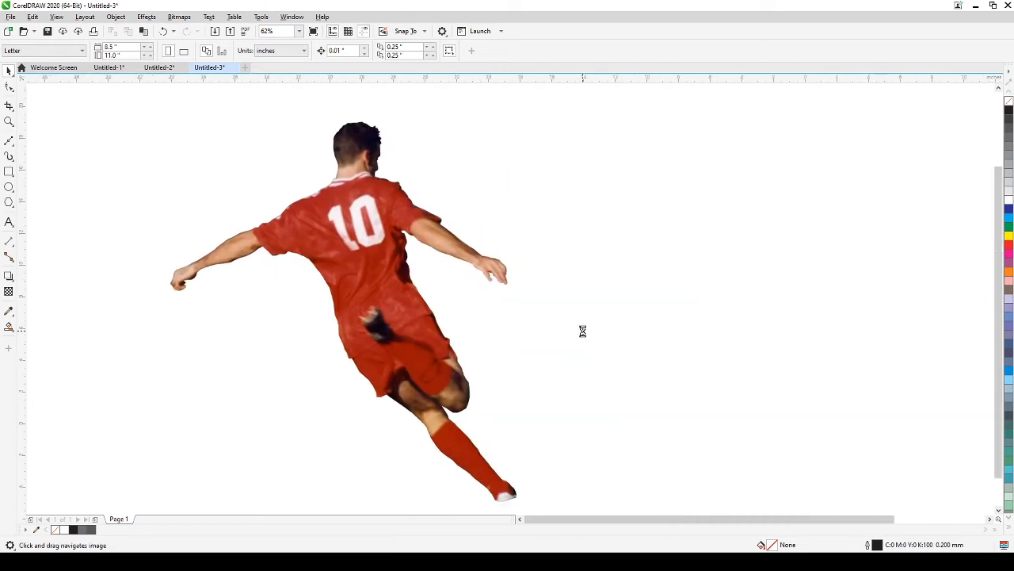
scroll(581, 333, "down", 1)
left_click_drag(579, 335, 400, 313)
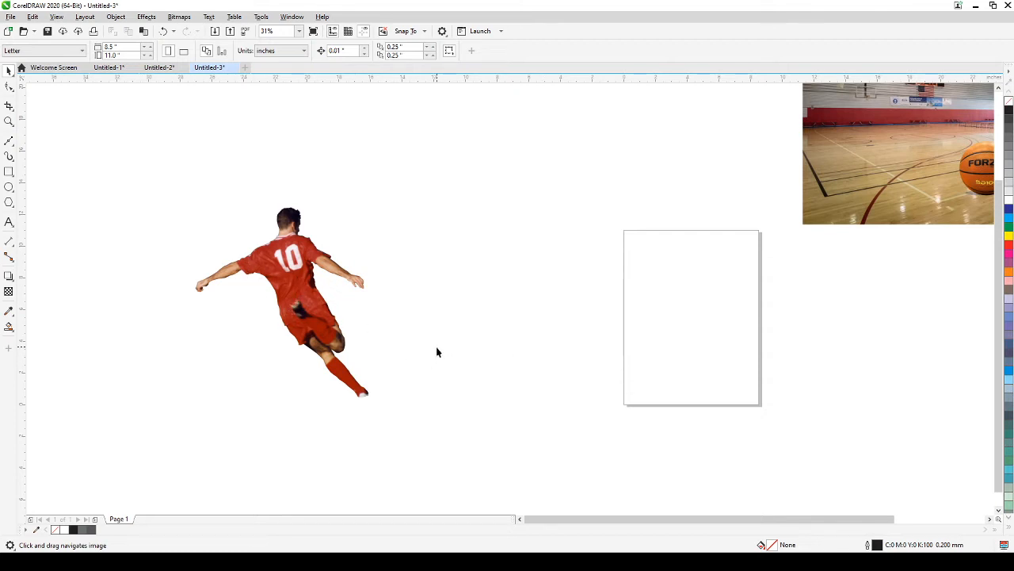
scroll(436, 346, "down", 1)
left_click_drag(436, 346, 307, 364)
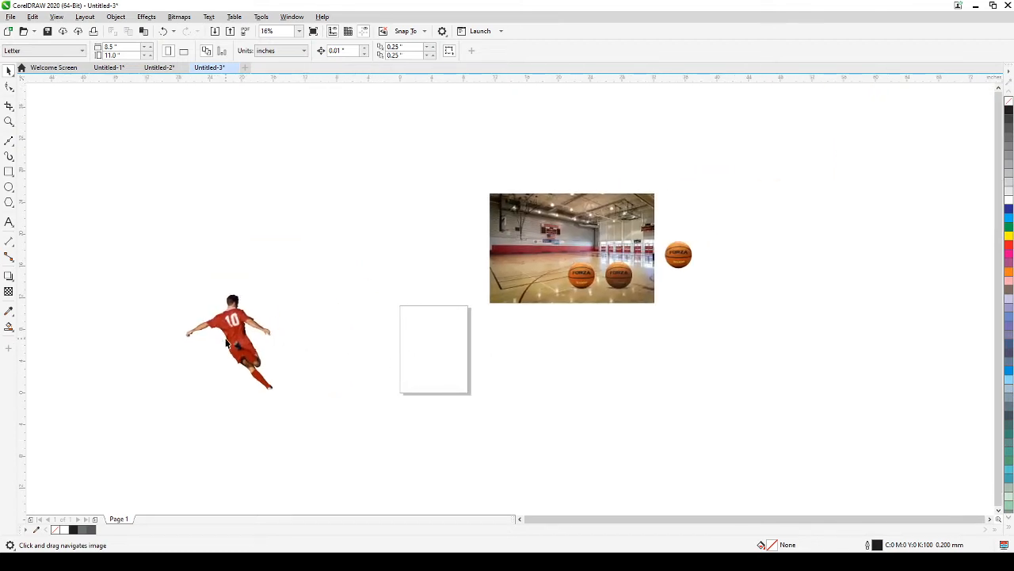
scroll(227, 344, "up", 8)
scroll(218, 344, "down", 3)
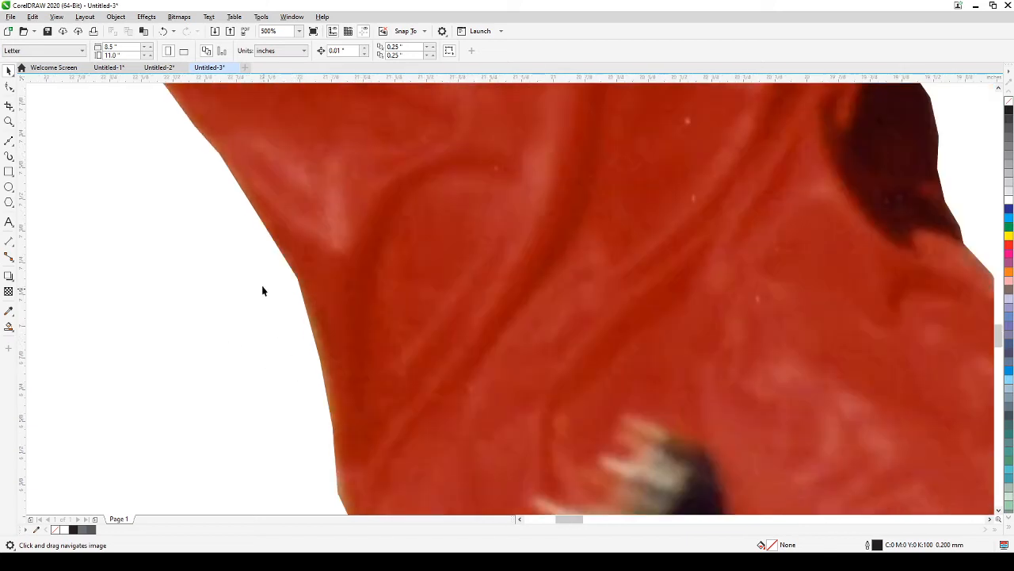
scroll(262, 256, "up", 2)
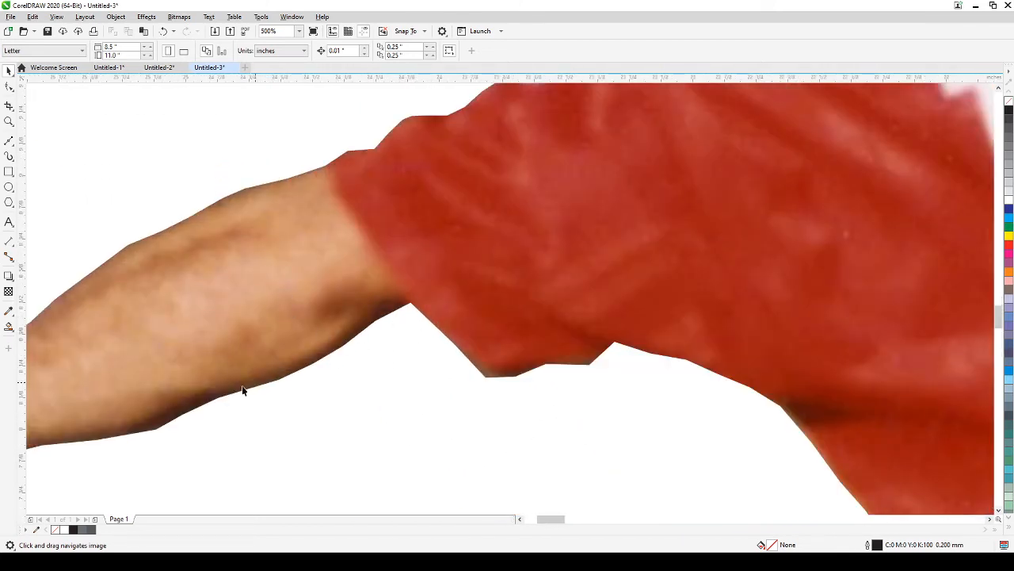
scroll(368, 339, "down", 4)
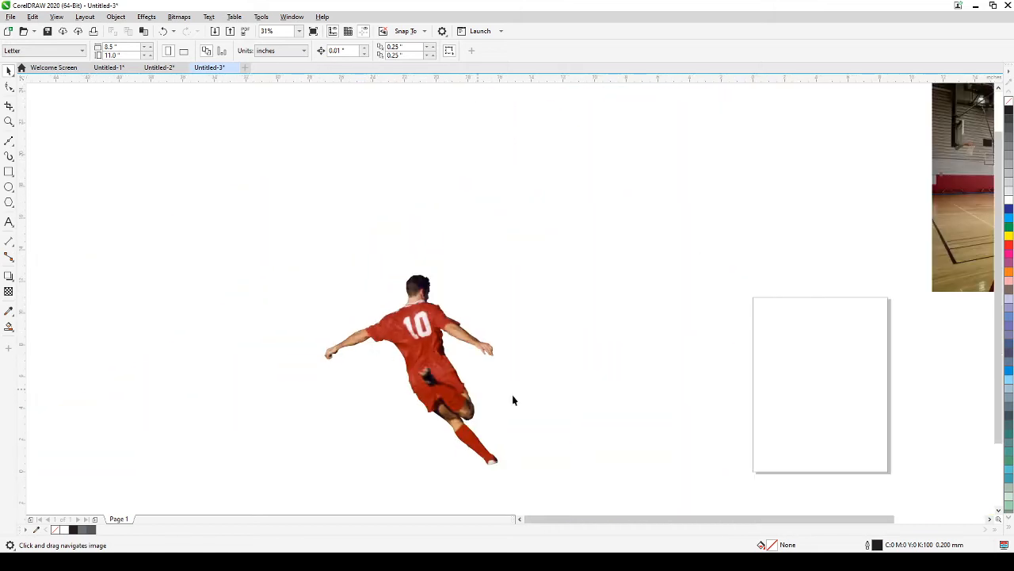
Step: Marquee-select the three basketballs with their shadows and move them to the right
left_click_drag(536, 395, 311, 351)
left_click_drag(436, 386, 367, 399)
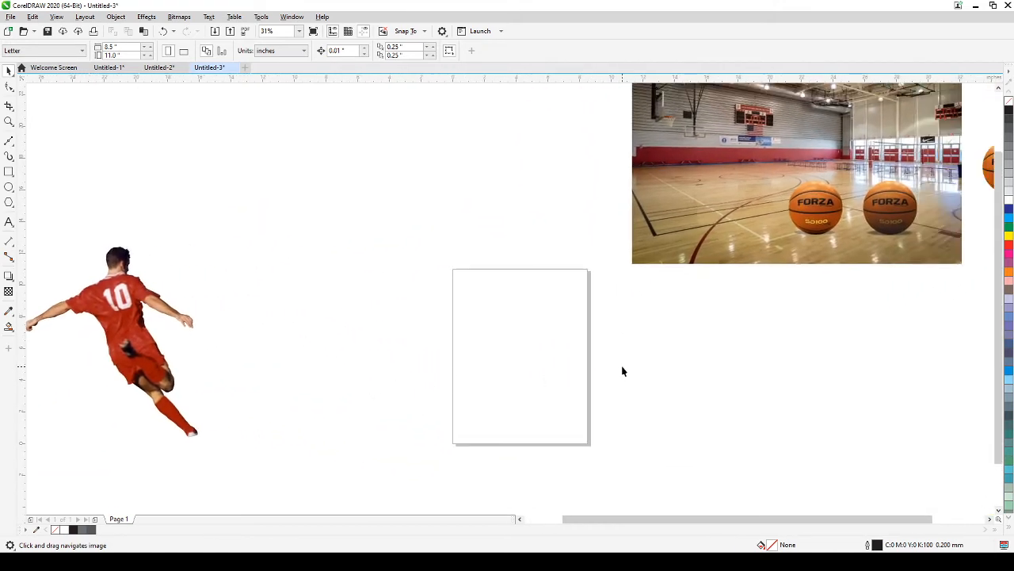
left_click_drag(623, 369, 464, 380)
left_click_drag(583, 394, 488, 417)
left_click_drag(458, 391, 681, 199)
left_click_drag(636, 249, 913, 315)
Step: Drag the soccer player cutout onto the gym court photo
left_click_drag(554, 429, 796, 386)
left_click_drag(179, 359, 778, 203)
left_click_drag(843, 212, 661, 374)
Step: Scale the player to about 78% and position him on the court
left_click(537, 306)
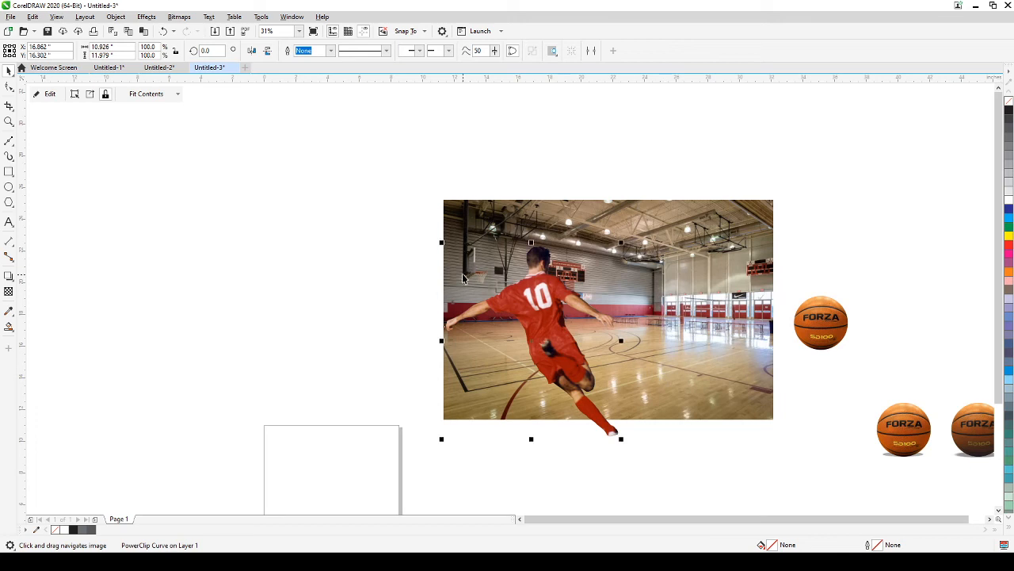
left_click_drag(442, 242, 495, 301)
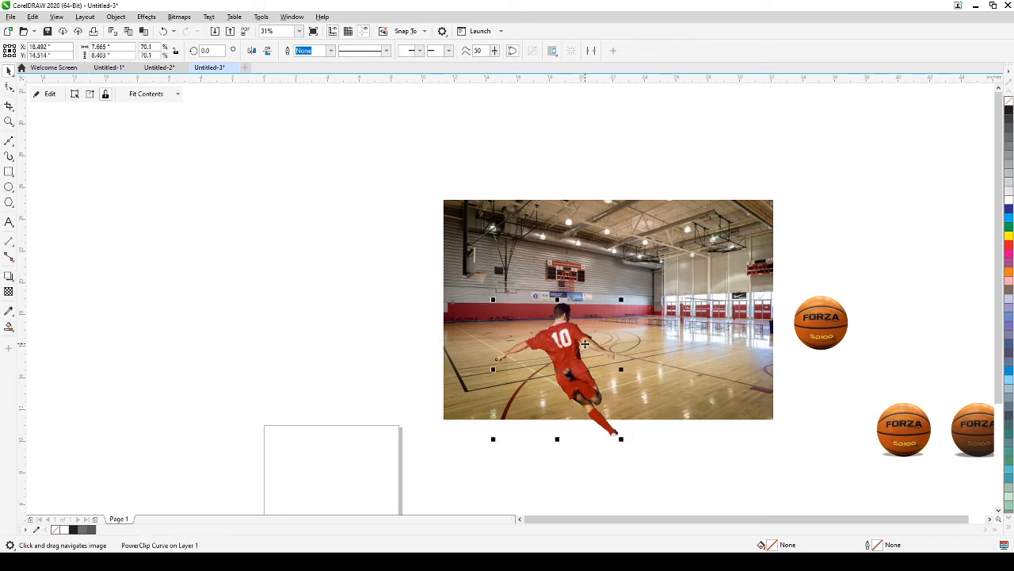
left_click_drag(584, 342, 586, 305)
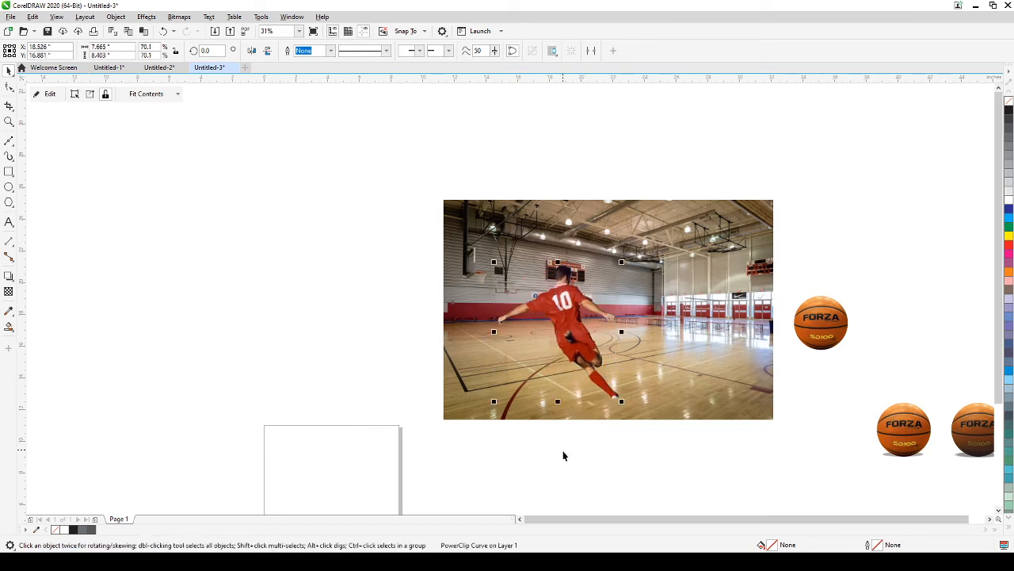
left_click(550, 492)
left_click(596, 381)
left_click_drag(622, 262, 635, 247)
left_click_drag(593, 349, 580, 382)
left_click(598, 490)
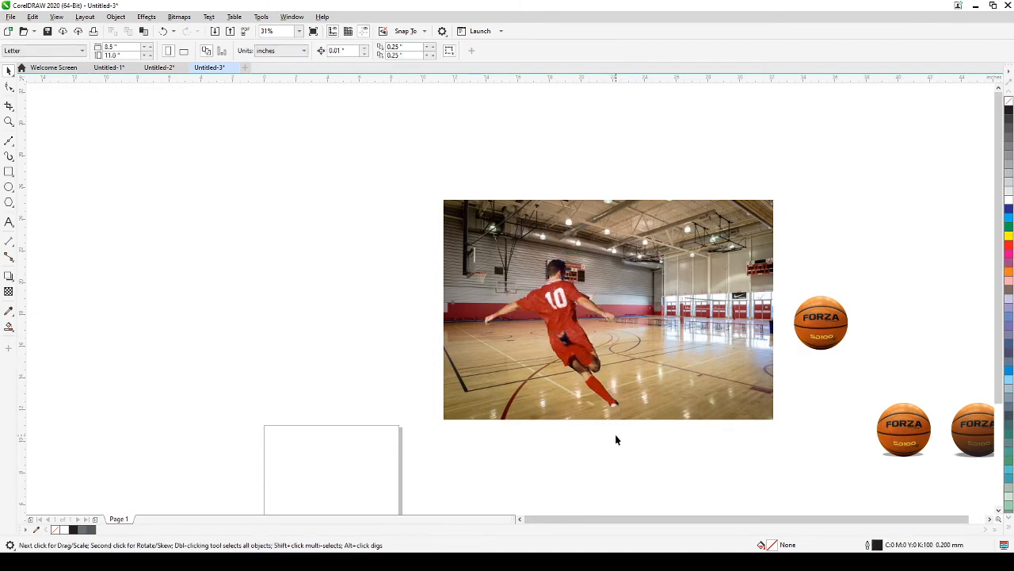
scroll(615, 437, "up", 2)
left_click_drag(616, 439, 495, 492)
scroll(599, 488, "down", 2)
scroll(592, 479, "up", 2)
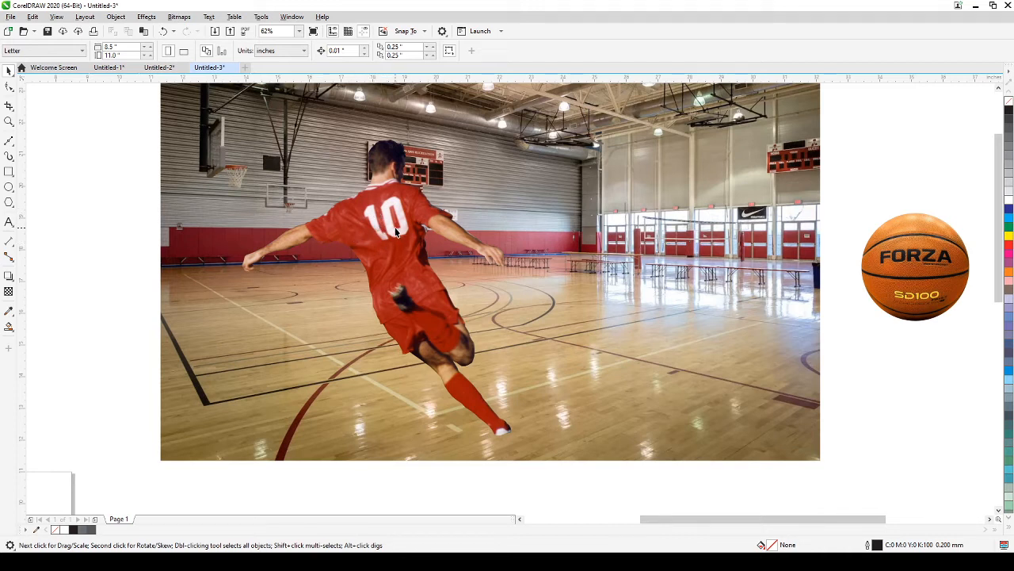
left_click(379, 184)
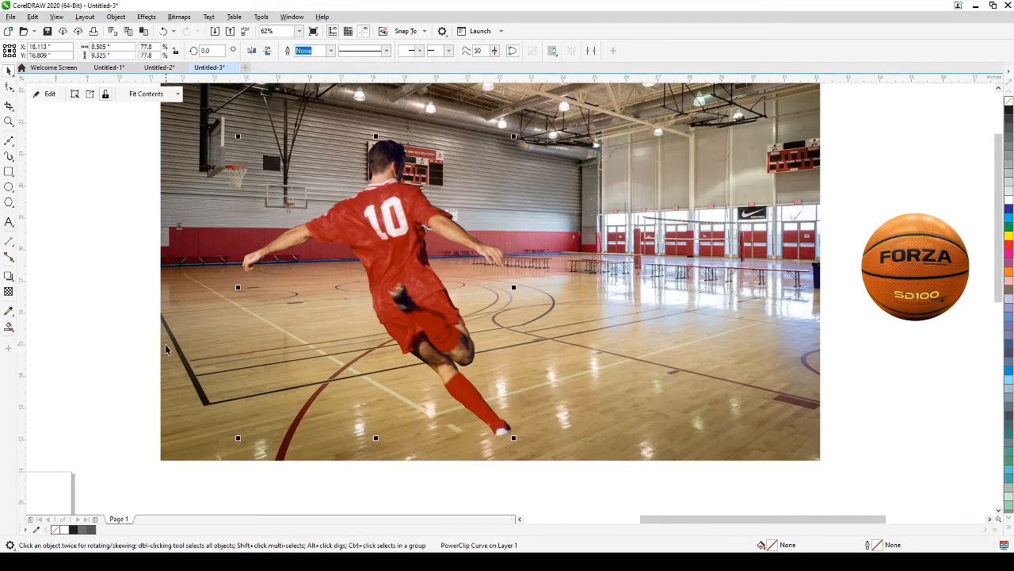
left_click(101, 344)
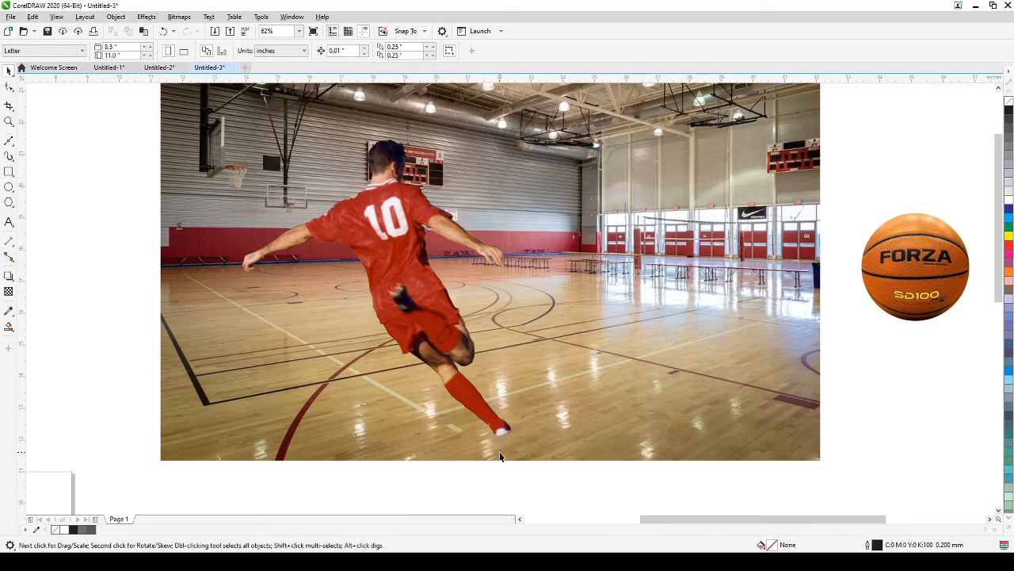
scroll(500, 456, "down", 2)
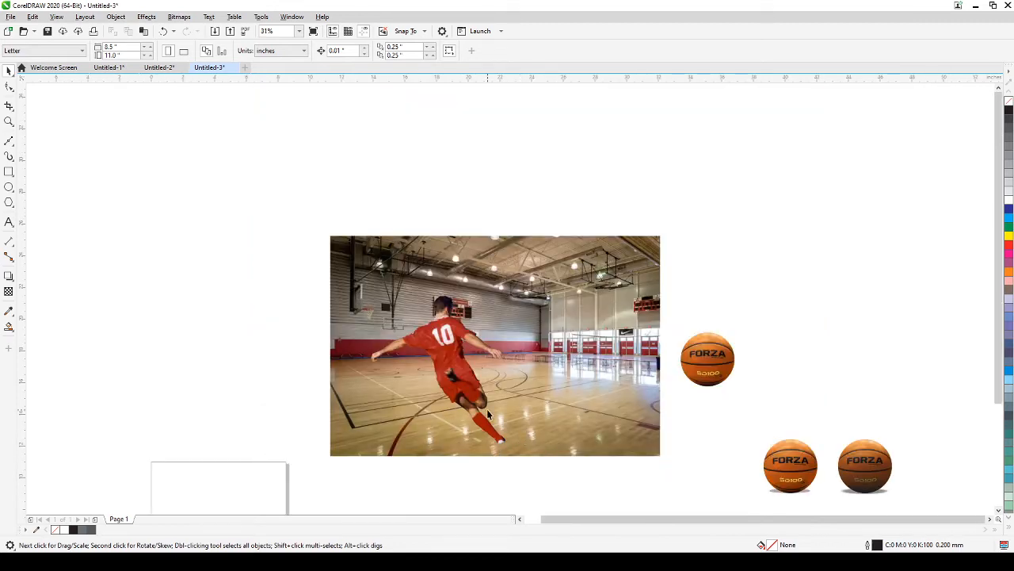
scroll(440, 386, "up", 1)
left_click_drag(432, 400, 371, 329)
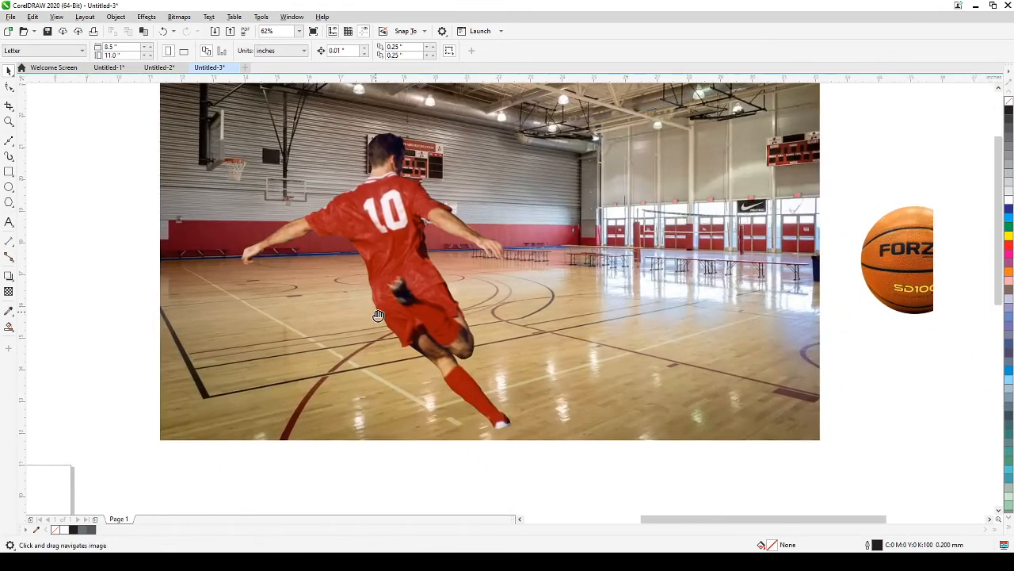
left_click(396, 288)
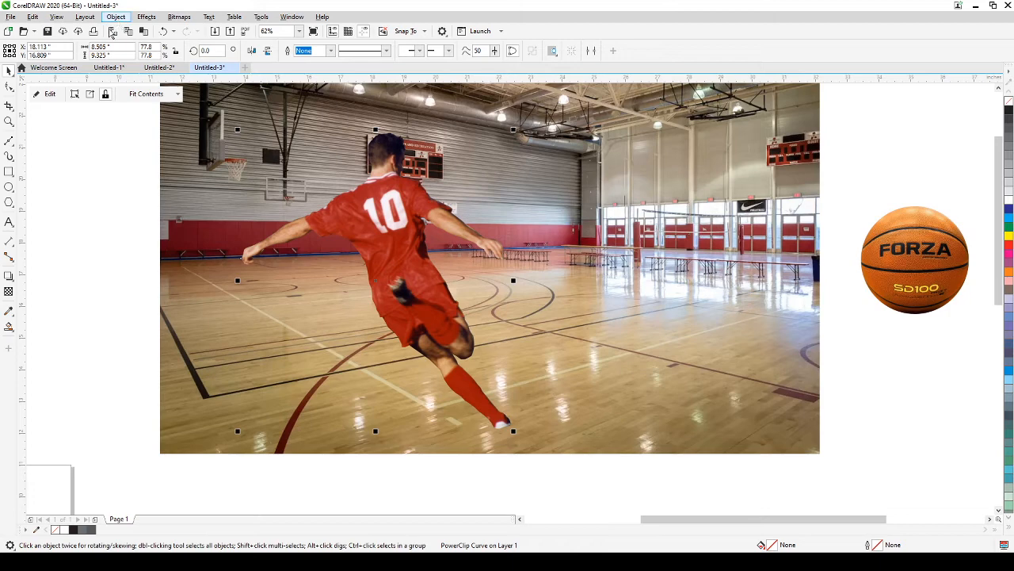
Step: Cast a drop shadow from the player's waist toward the lower right at 97 opacity
left_click(9, 275)
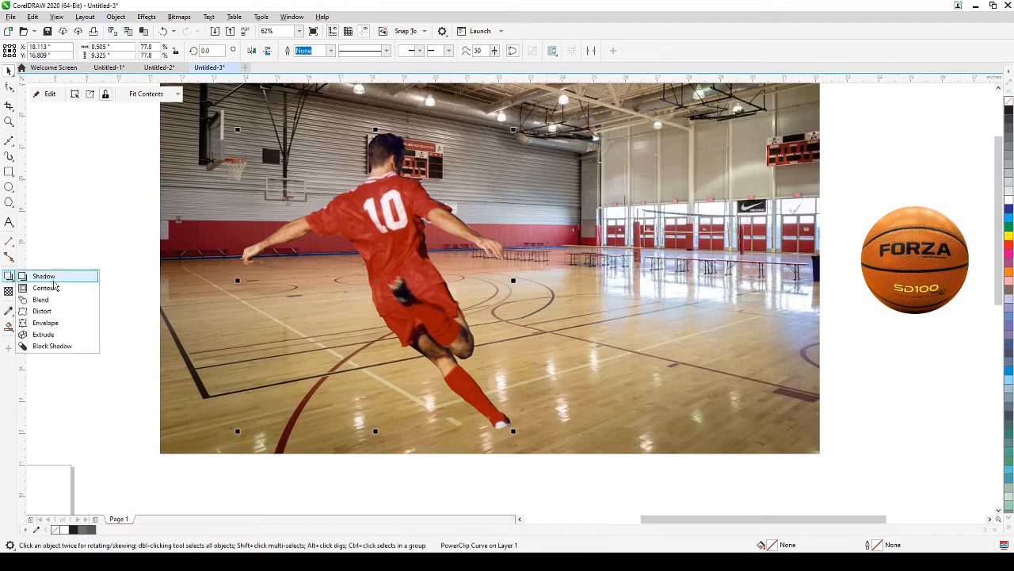
left_click(40, 274)
left_click_drag(375, 280, 521, 393)
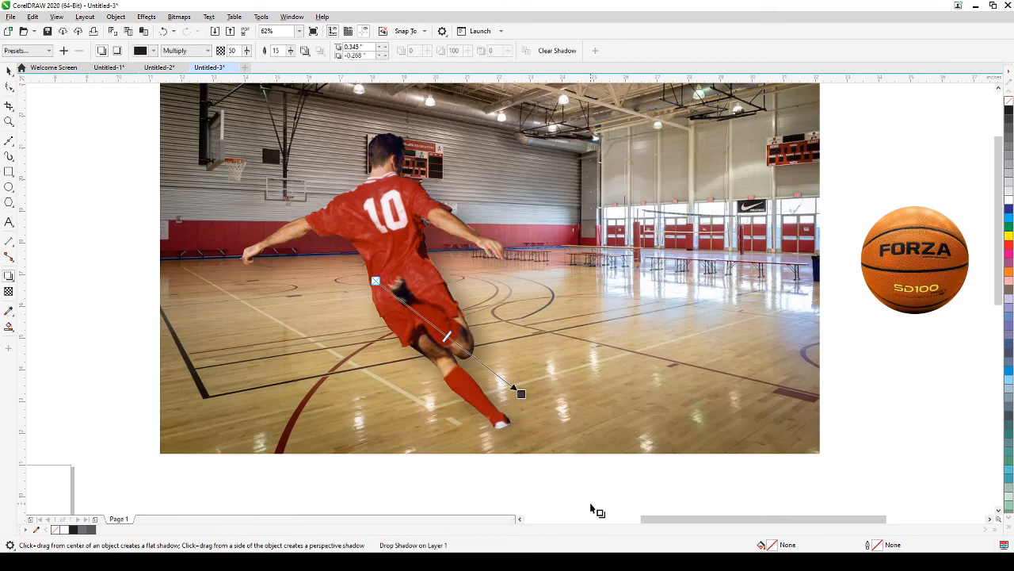
left_click_drag(448, 337, 514, 389)
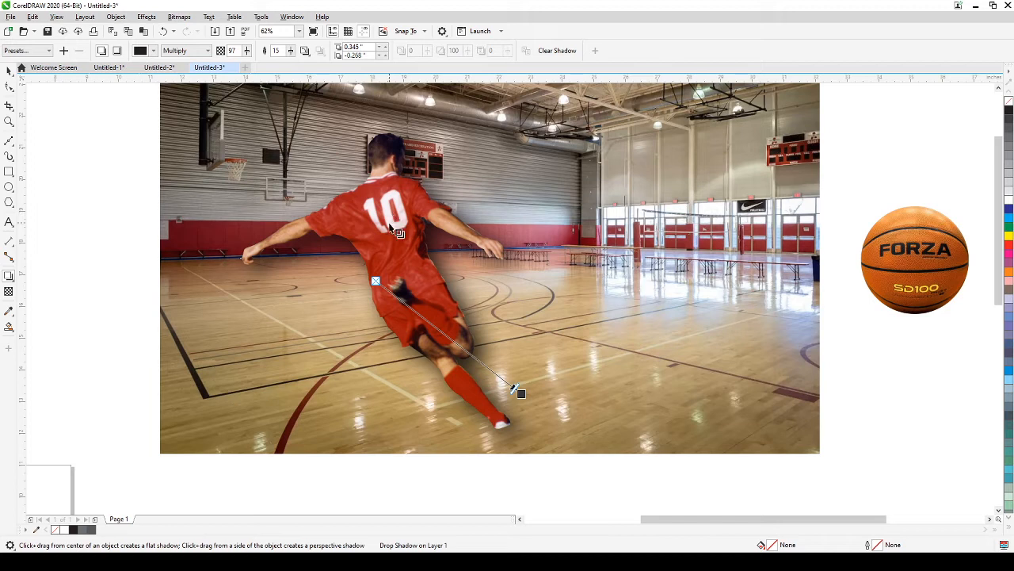
left_click(8, 71)
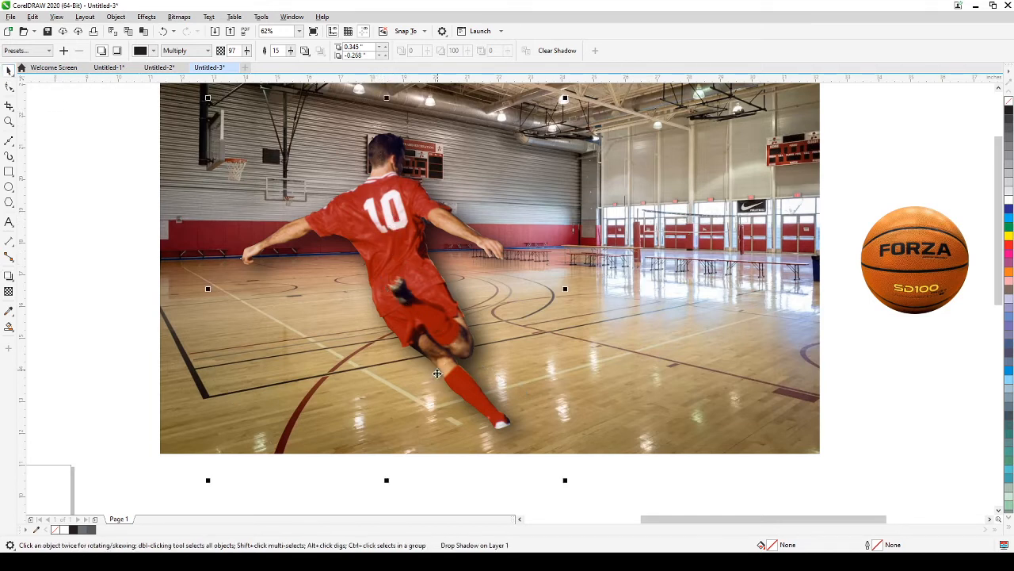
Step: Break the drop shadow apart, move it off the player and squash it flat onto the floor
left_click(117, 16)
left_click(168, 264)
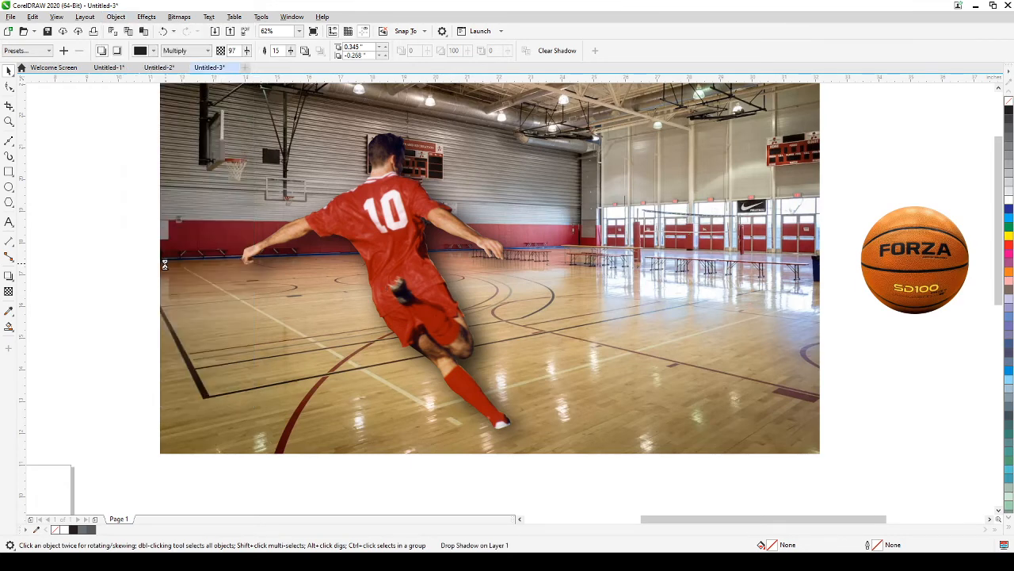
left_click_drag(370, 400, 519, 392)
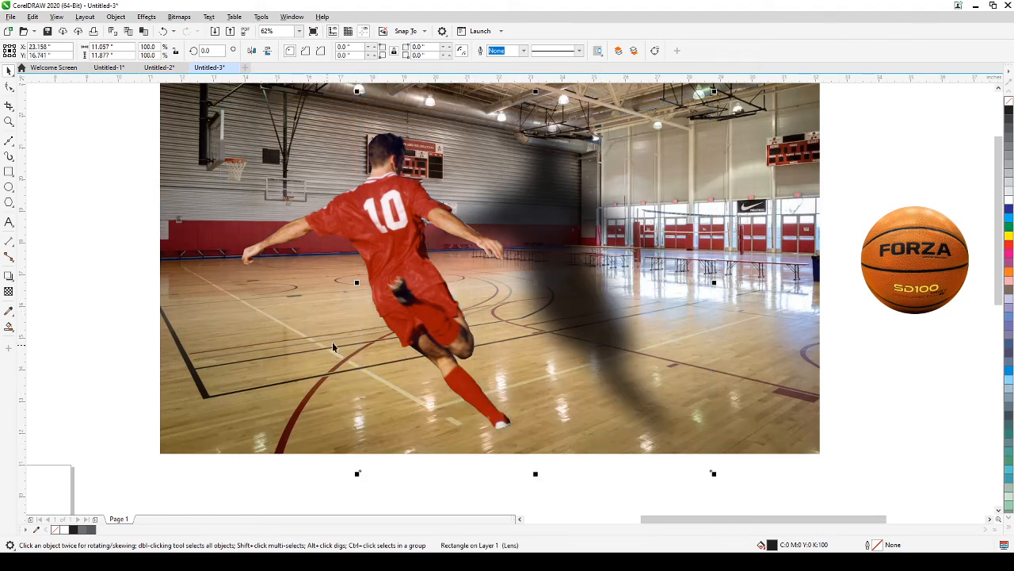
key("h")
left_click_drag(361, 270, 293, 299)
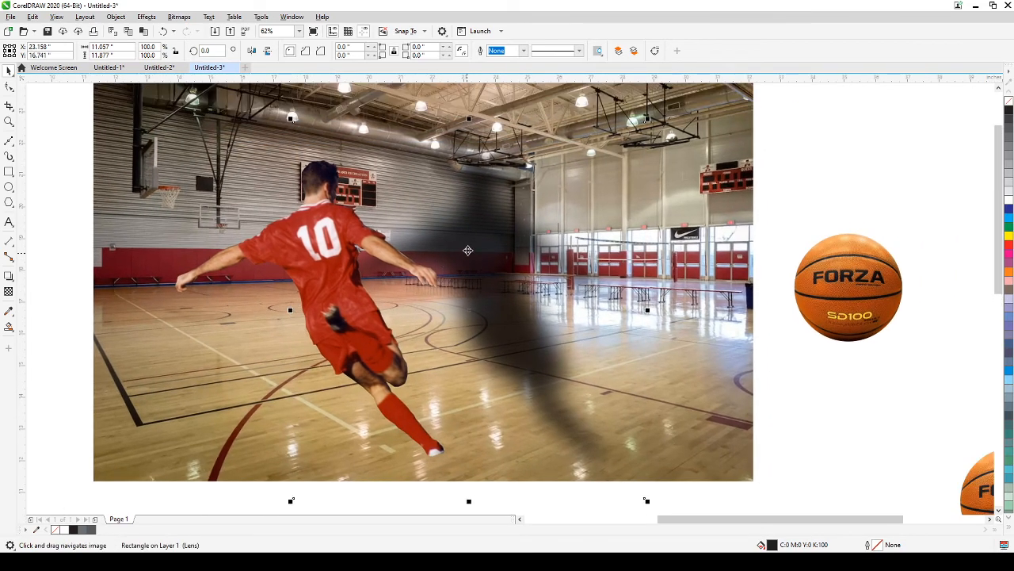
left_click_drag(469, 117, 468, 407)
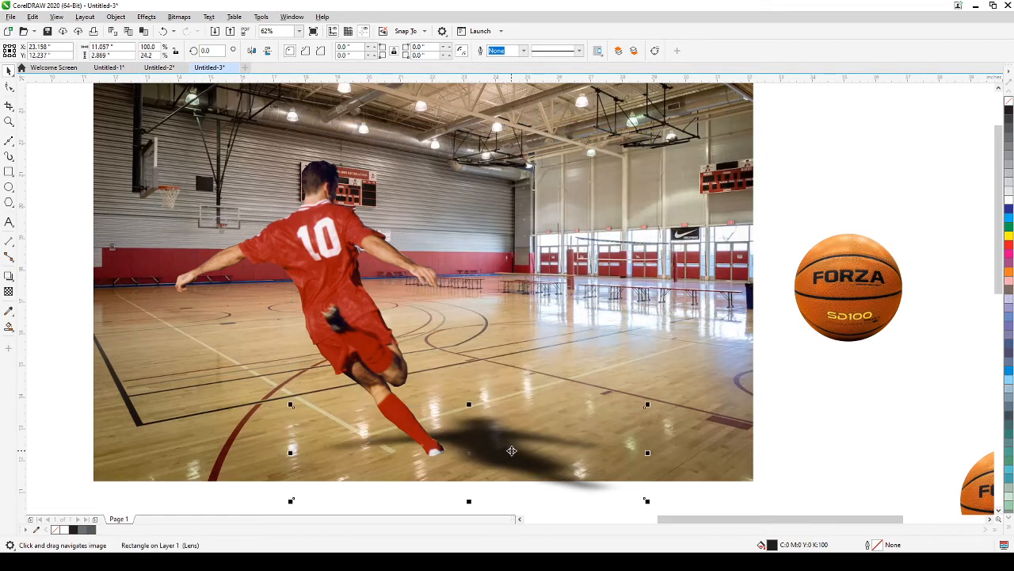
left_click_drag(512, 448, 367, 420)
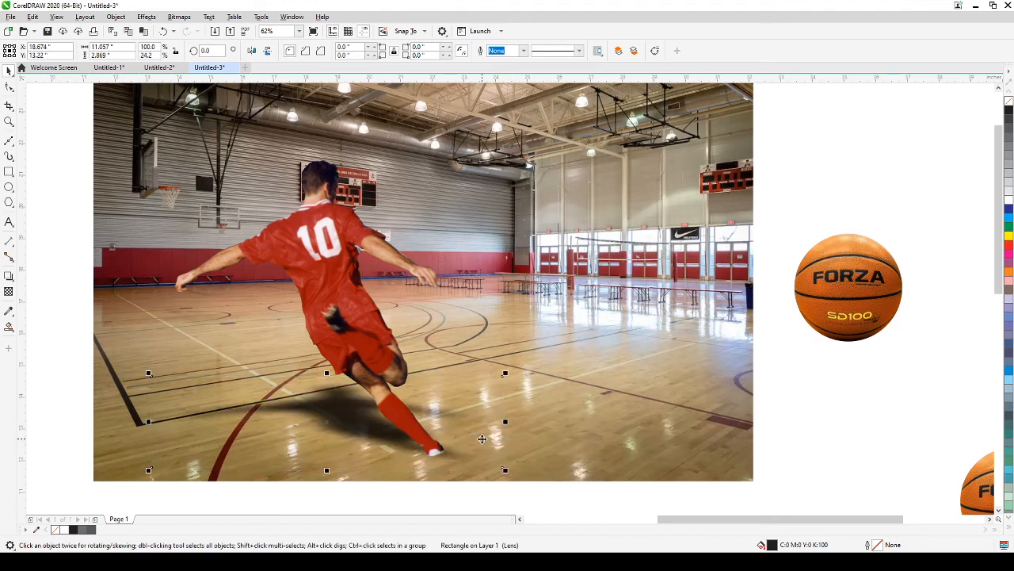
left_click_drag(475, 438, 452, 440)
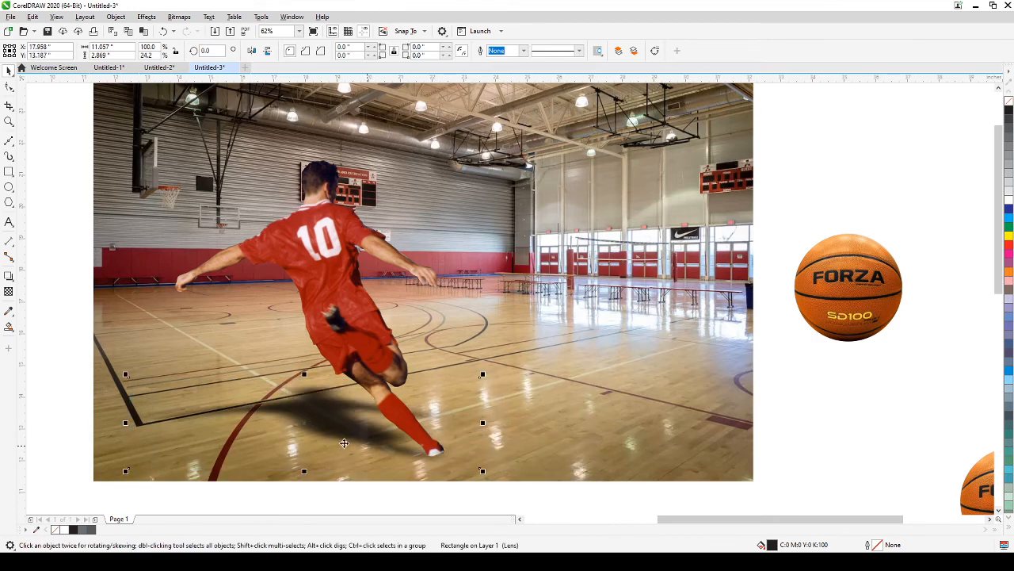
Step: Shrink the shadow to about 80% and place it beneath the player's kicking leg
left_click_drag(125, 373, 149, 380)
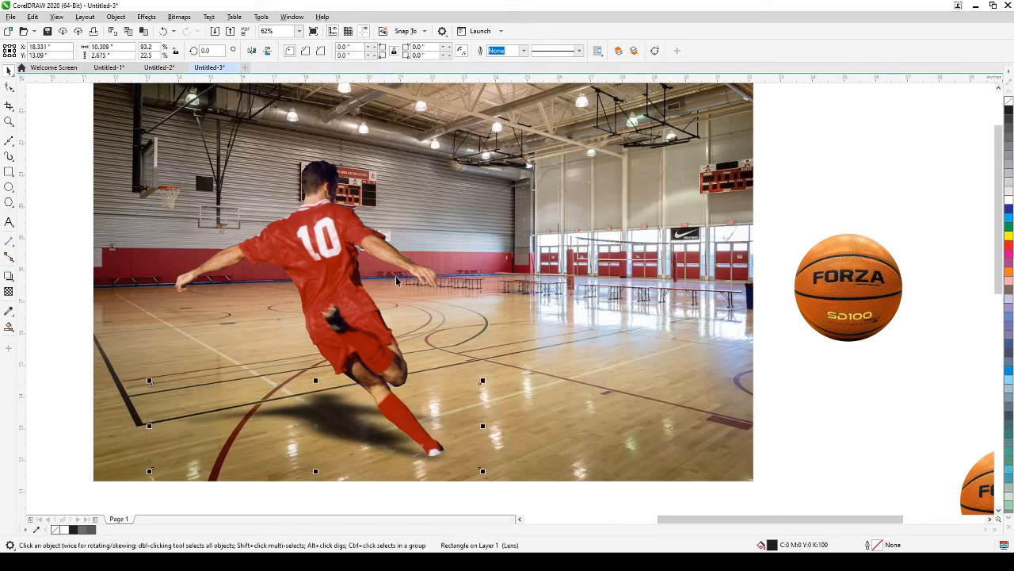
left_click_drag(335, 399, 328, 396)
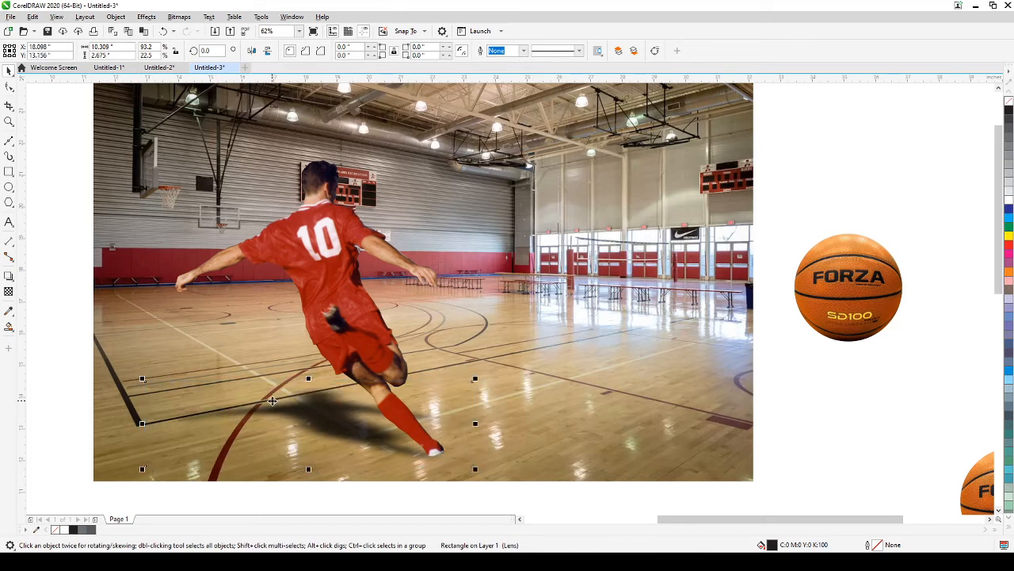
left_click(252, 52)
left_click_drag(311, 403, 500, 407)
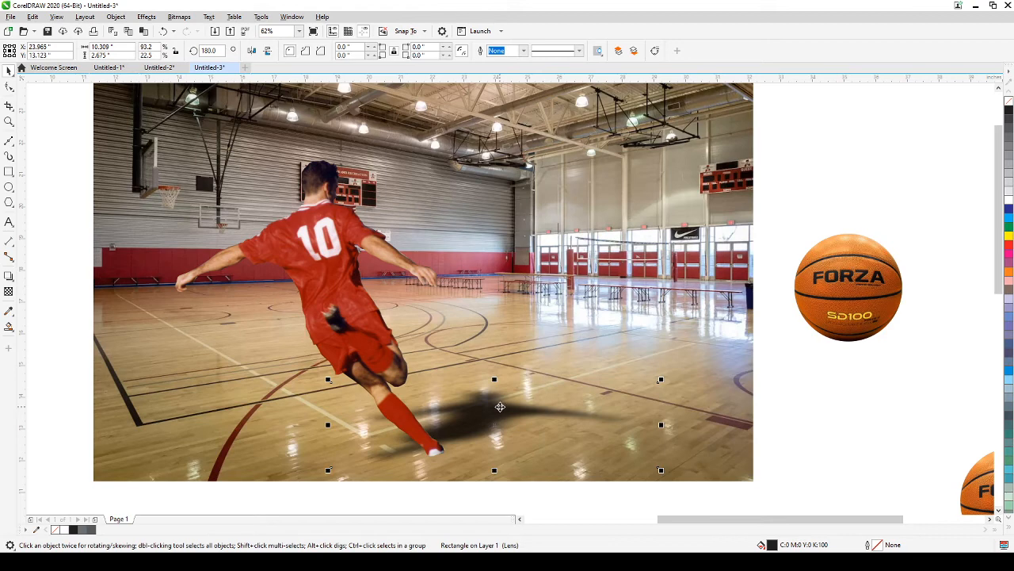
left_click(252, 52)
left_click_drag(514, 426, 353, 431)
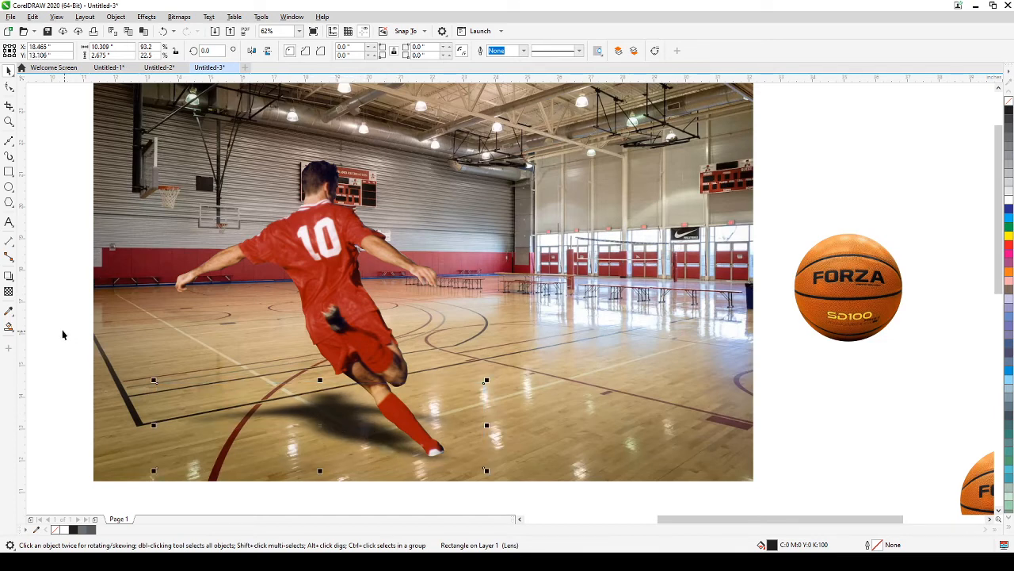
left_click(9, 277)
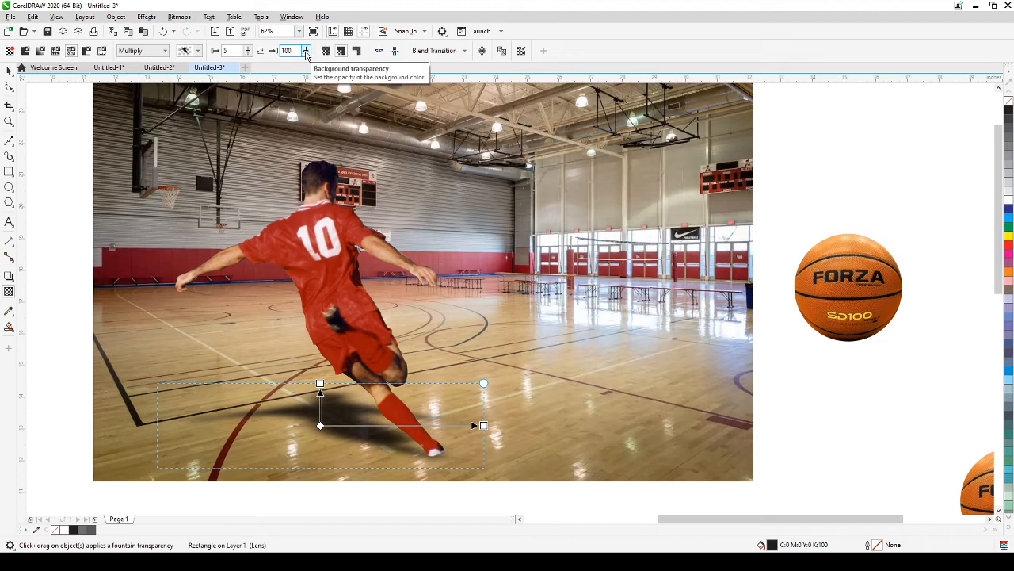
Step: Try a background transparency of 68 on the shadow, then undo it
left_click_drag(307, 54, 291, 68)
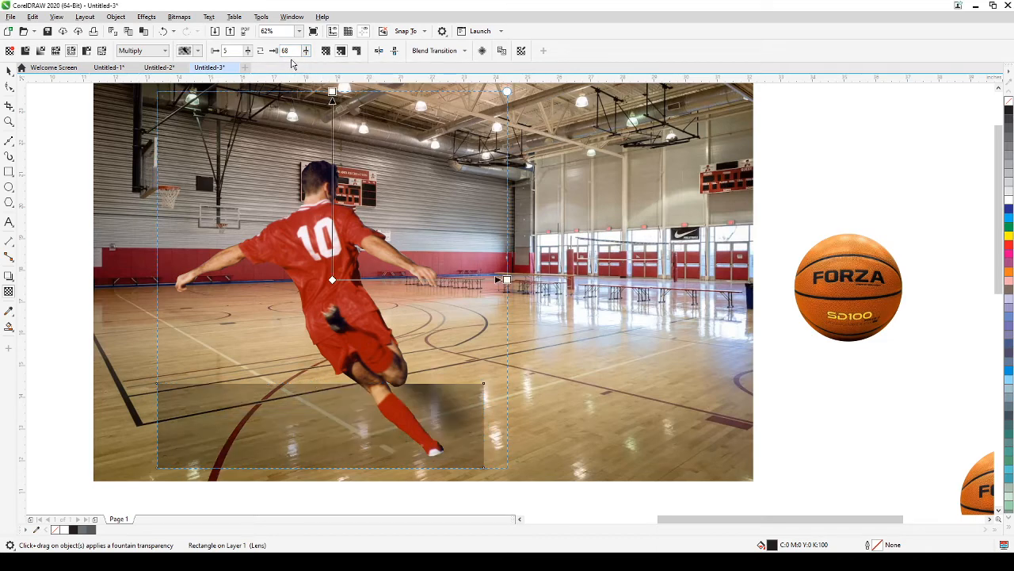
key("ctrl+z")
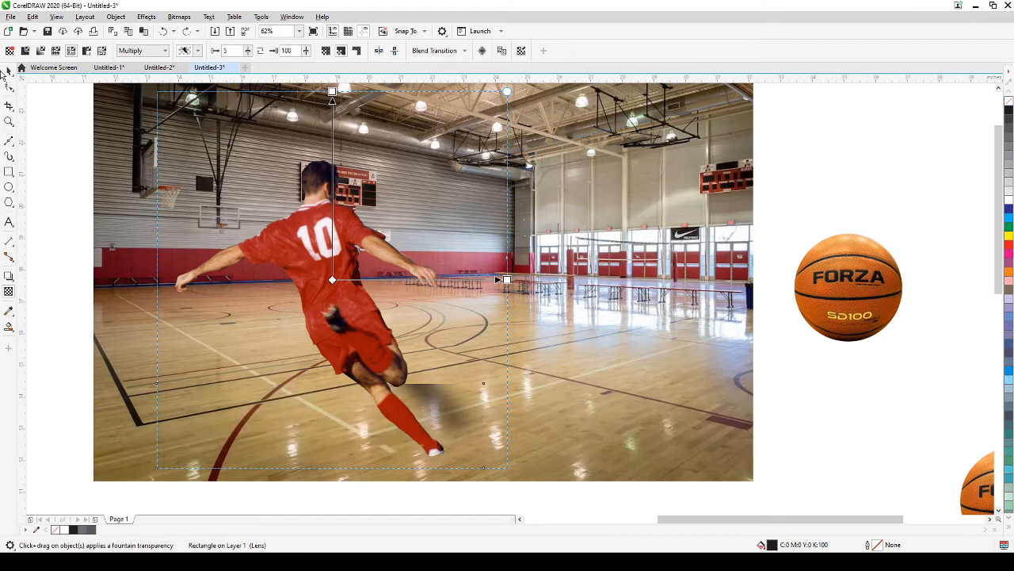
left_click(6, 70)
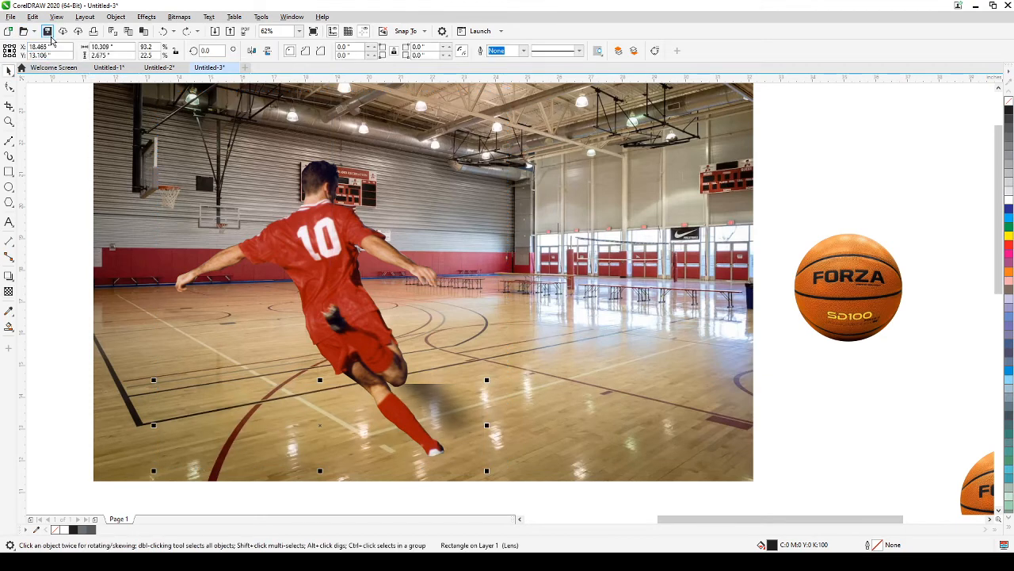
Step: Undo the rectangle's moves, rotation and shading until the lens shadow rectangle is gone
left_click(162, 31)
left_click(162, 31)
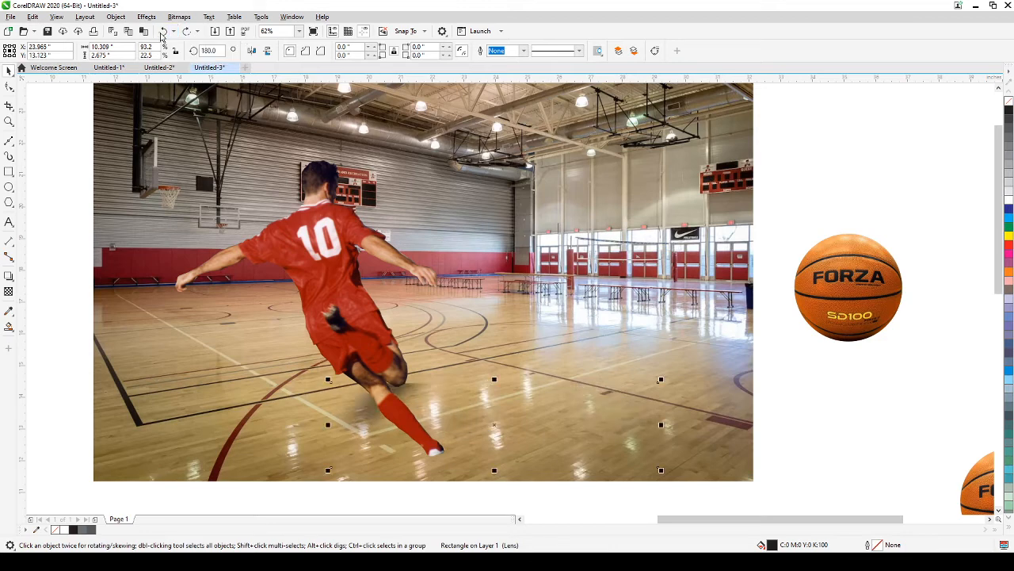
left_click(162, 32)
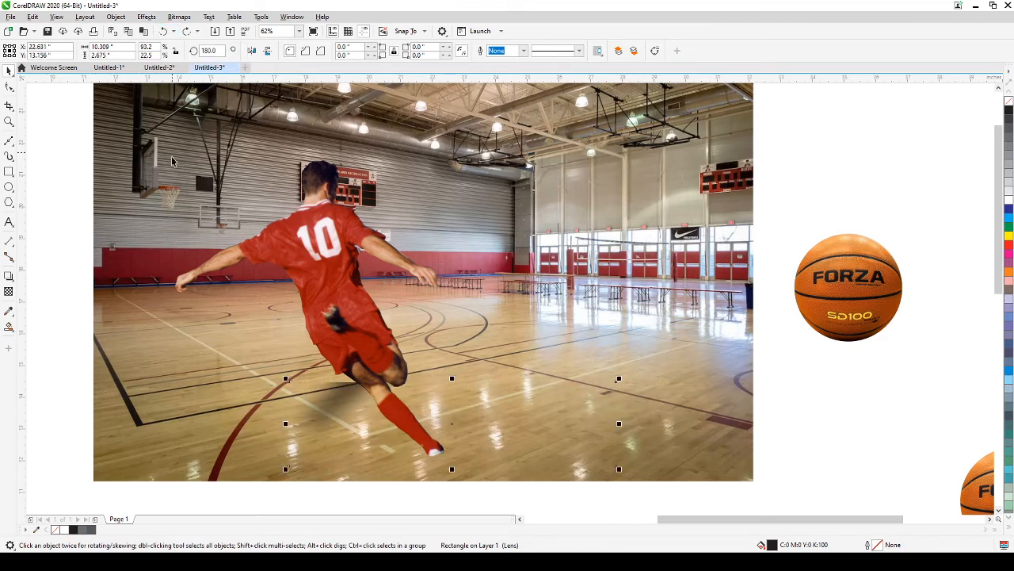
left_click(163, 33)
left_click(162, 34)
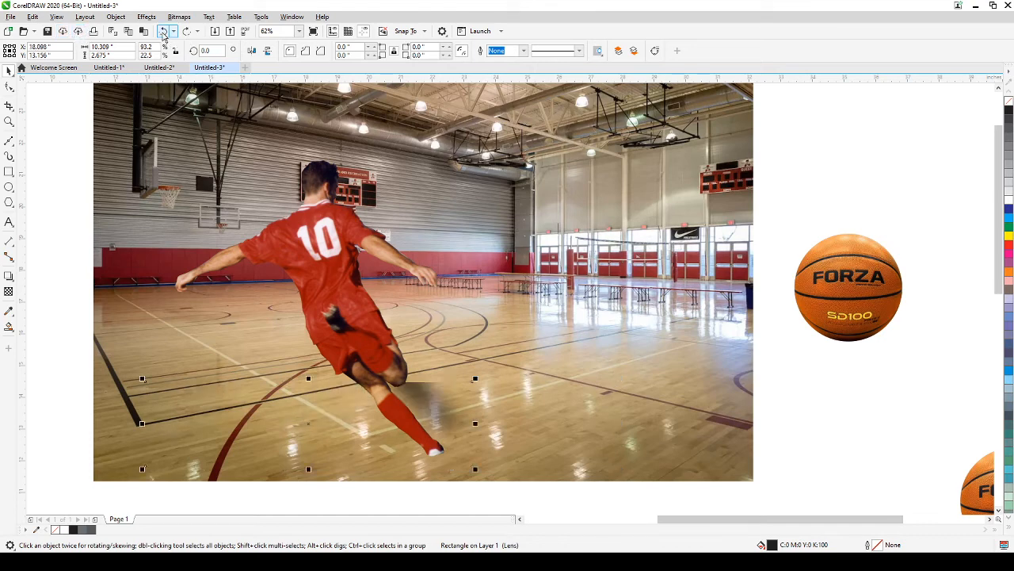
left_click(163, 33)
left_click(163, 34)
left_click(163, 33)
left_click(162, 33)
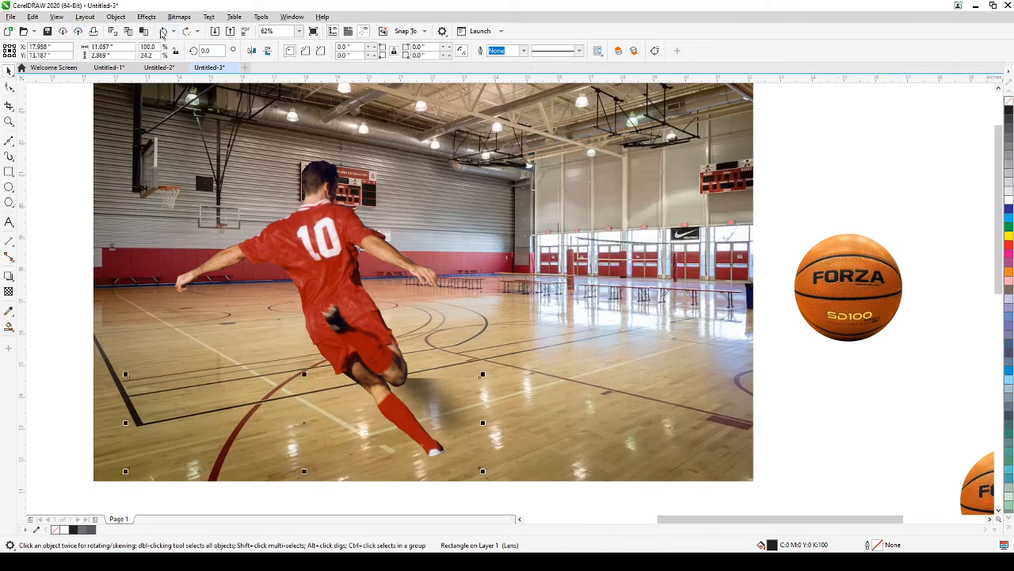
left_click(162, 33)
left_click(163, 33)
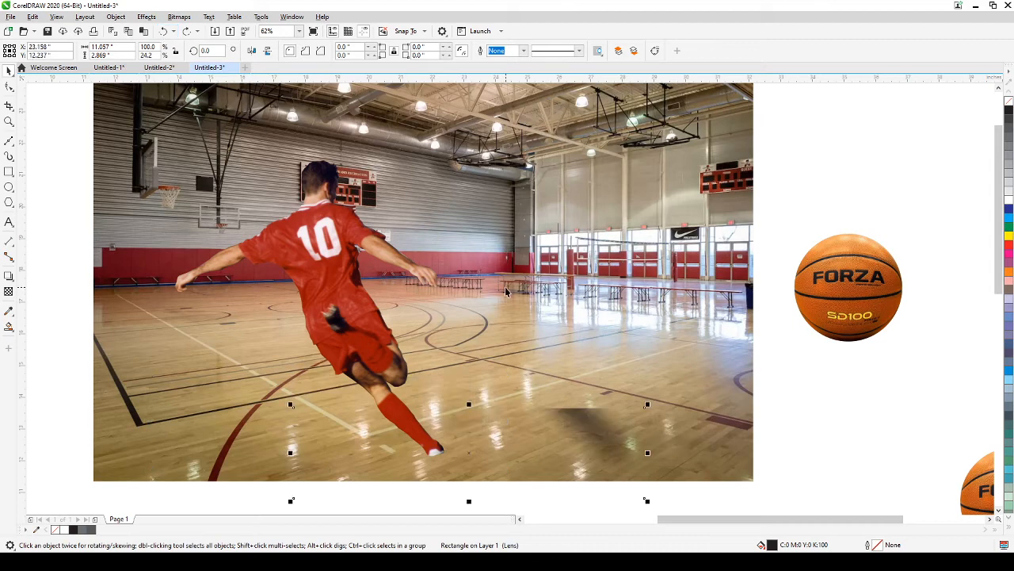
left_click(345, 339)
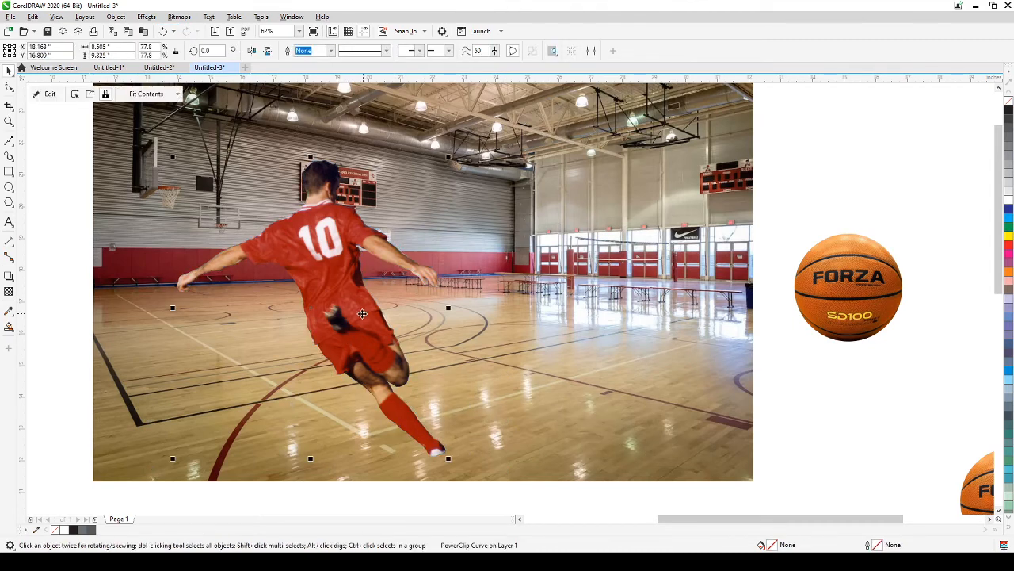
Step: Cast a new drop shadow from the player toward the lower right at 70 opacity
left_click(7, 278)
left_click_drag(310, 308, 457, 391)
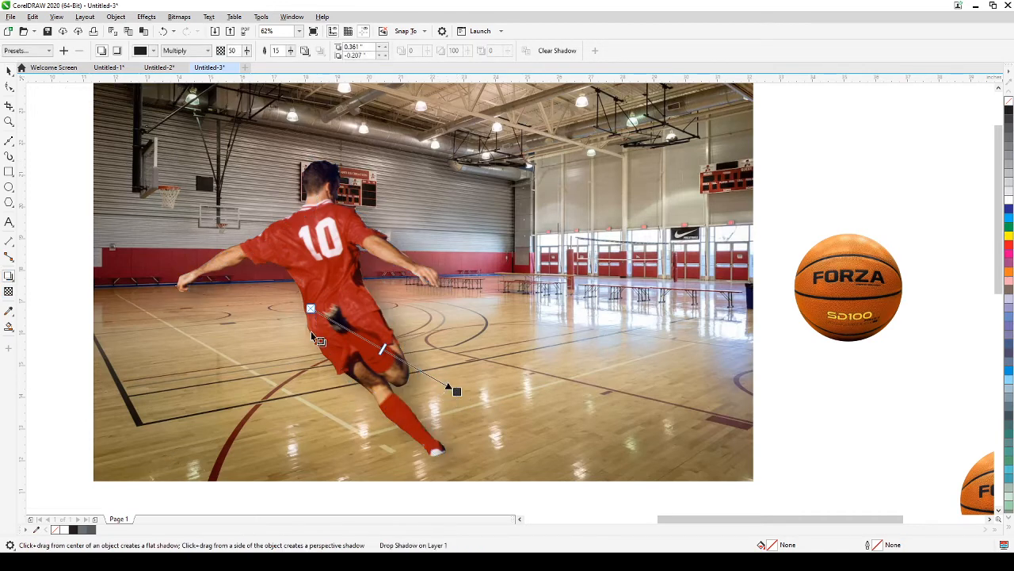
left_click_drag(371, 352, 409, 365)
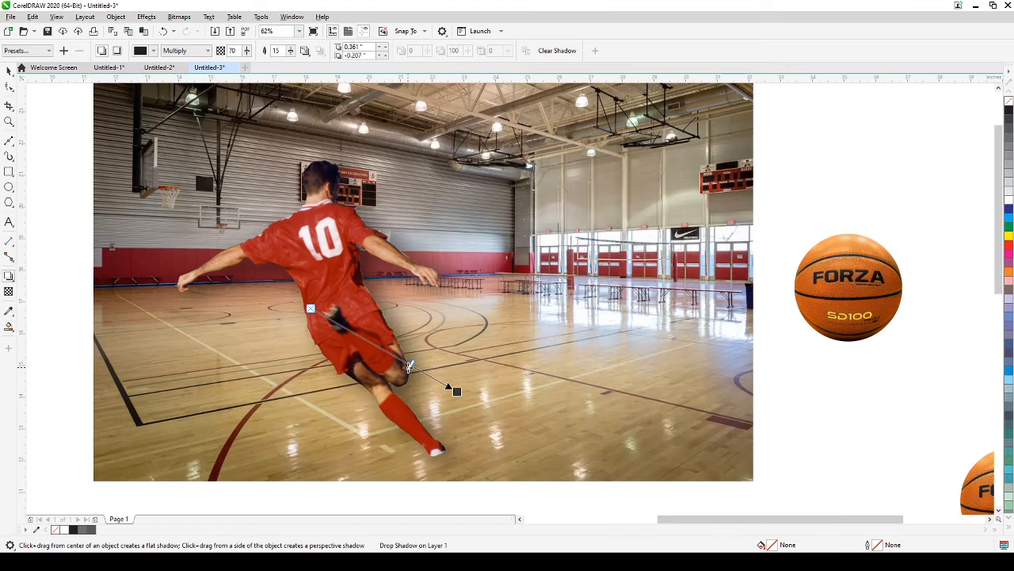
left_click(9, 71)
Step: Break the shadow apart, then move and squash it flat on the floor behind the player
left_click(115, 16)
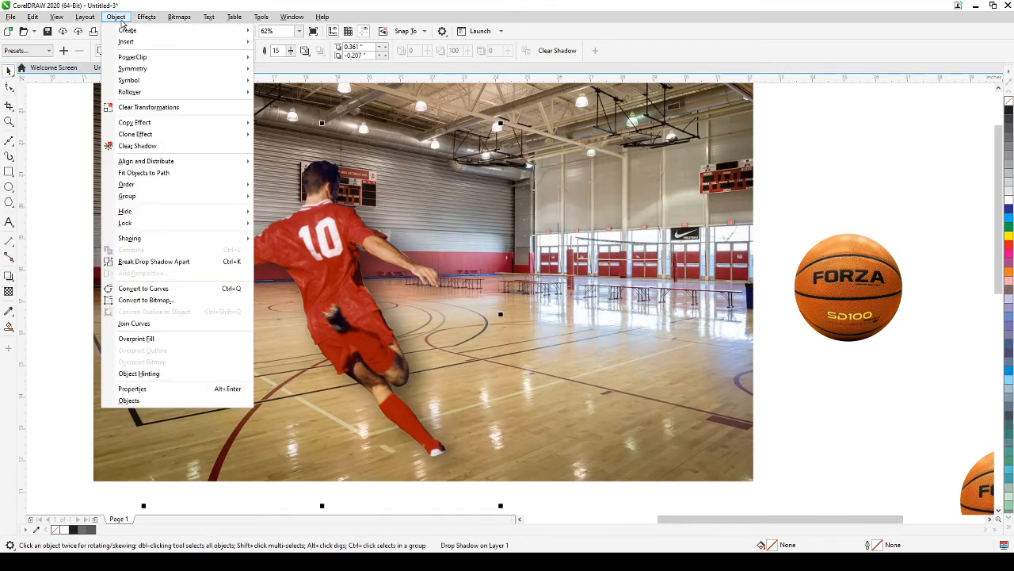
left_click(166, 264)
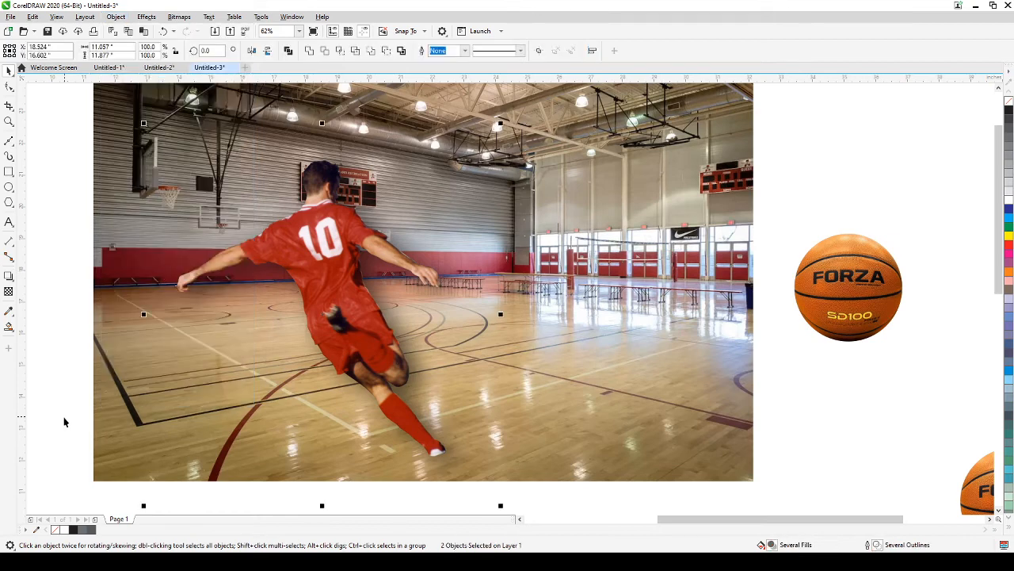
left_click(67, 419)
left_click(332, 439)
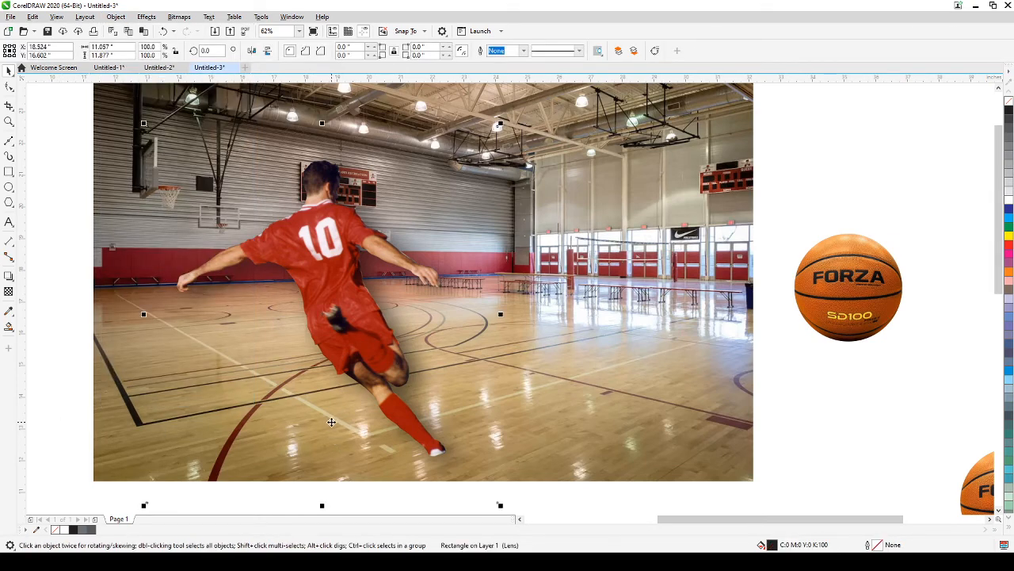
left_click_drag(333, 412, 511, 415)
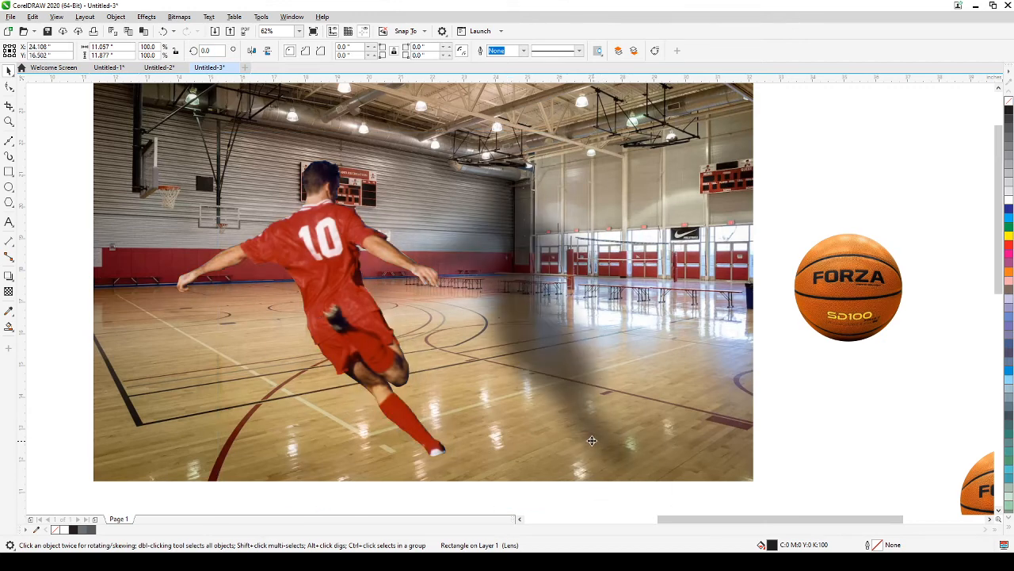
left_click_drag(593, 440, 414, 421)
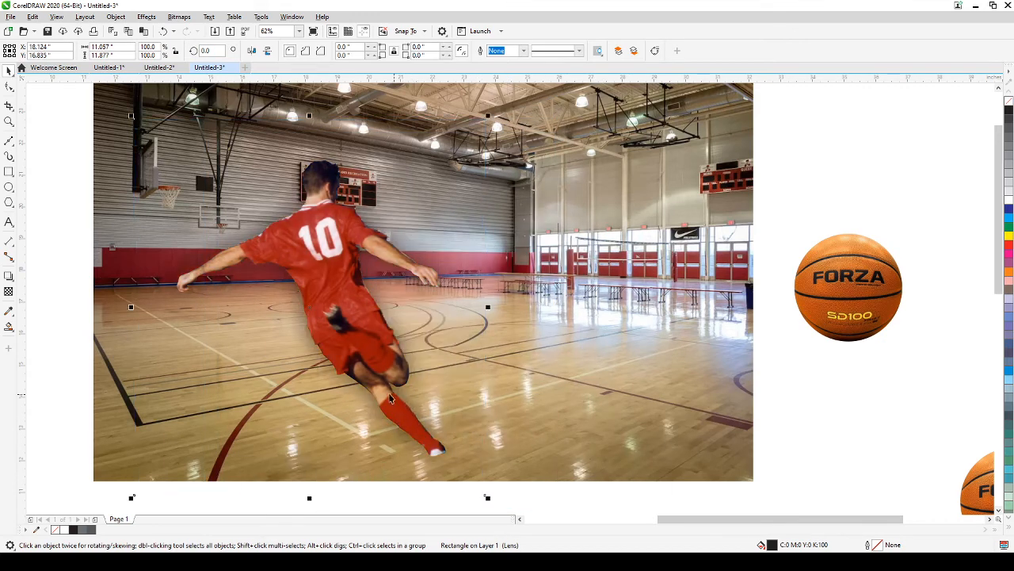
left_click_drag(309, 115, 309, 294)
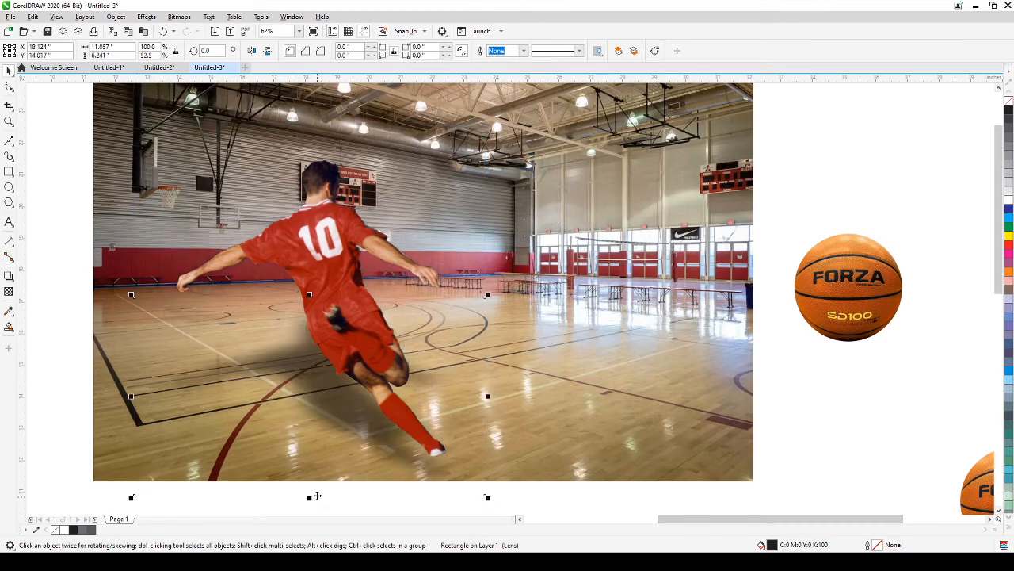
left_click_drag(309, 294, 309, 384)
left_click_drag(347, 460, 346, 434)
left_click(57, 352)
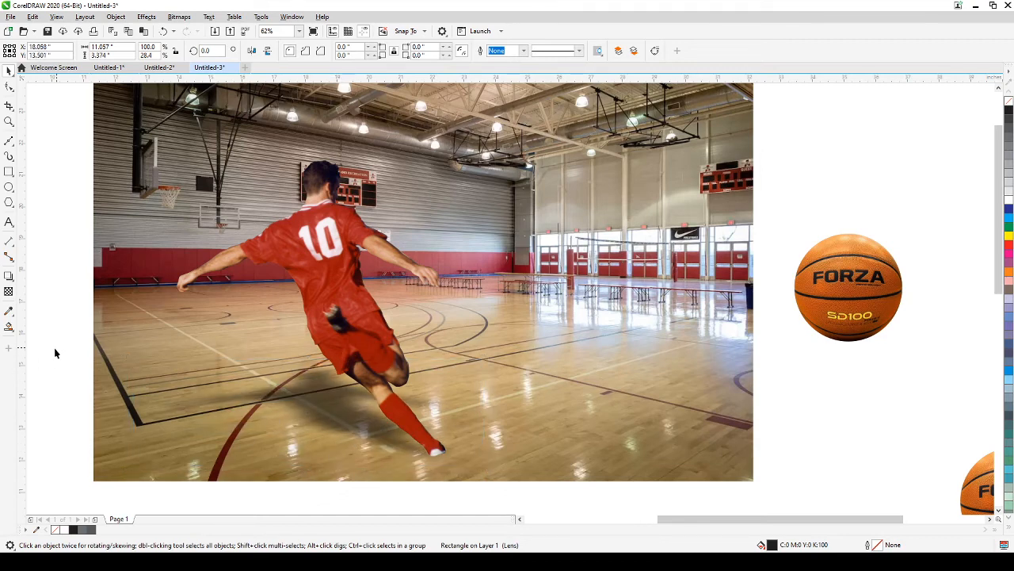
Step: Move the rightmost FORZA basketball onto the gym photo, shrink it, and set it beside the player's foot
scroll(60, 354, "down", 1)
left_click_drag(61, 356, 243, 362)
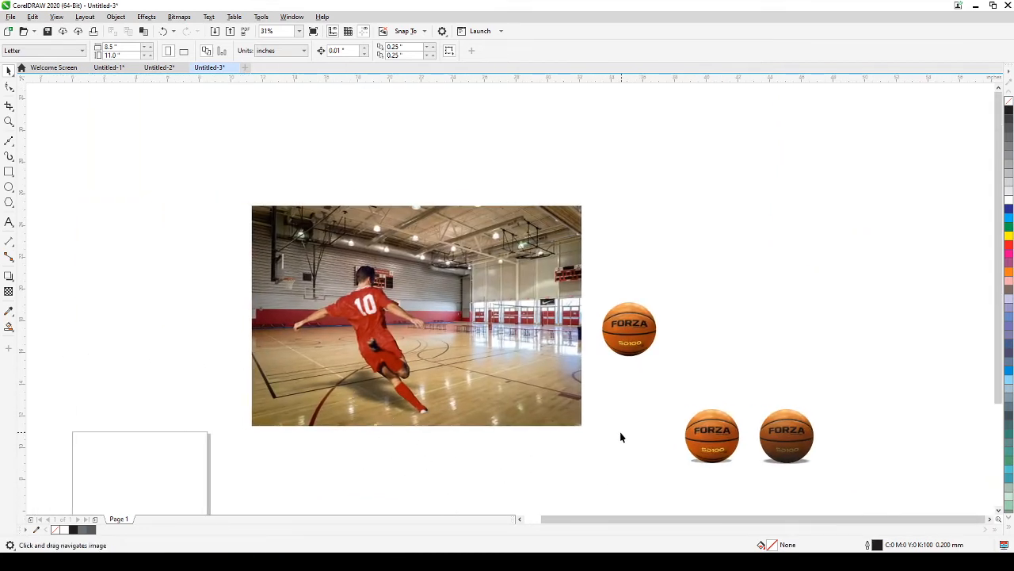
left_click_drag(885, 483, 885, 480)
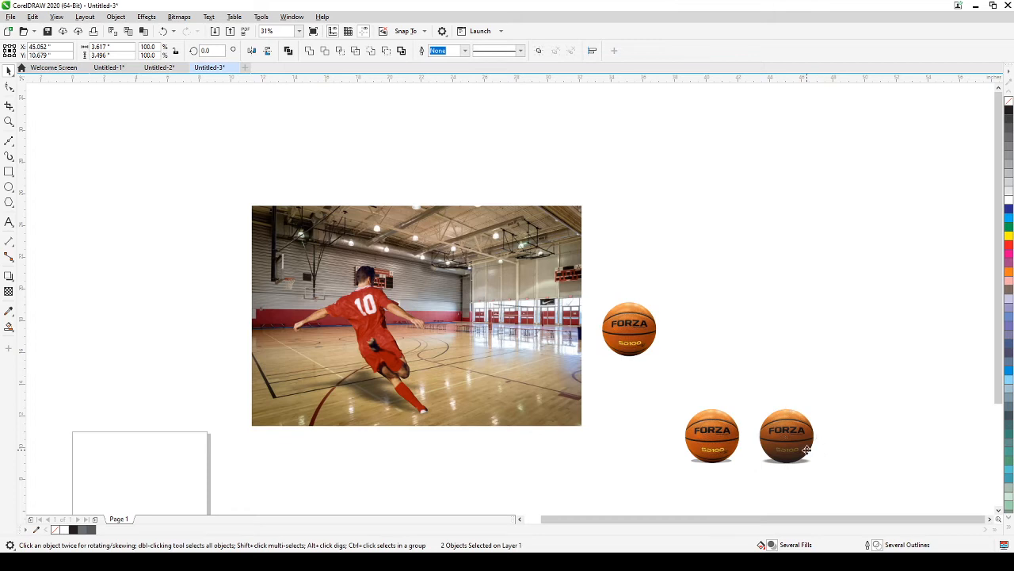
left_click_drag(807, 456, 473, 386)
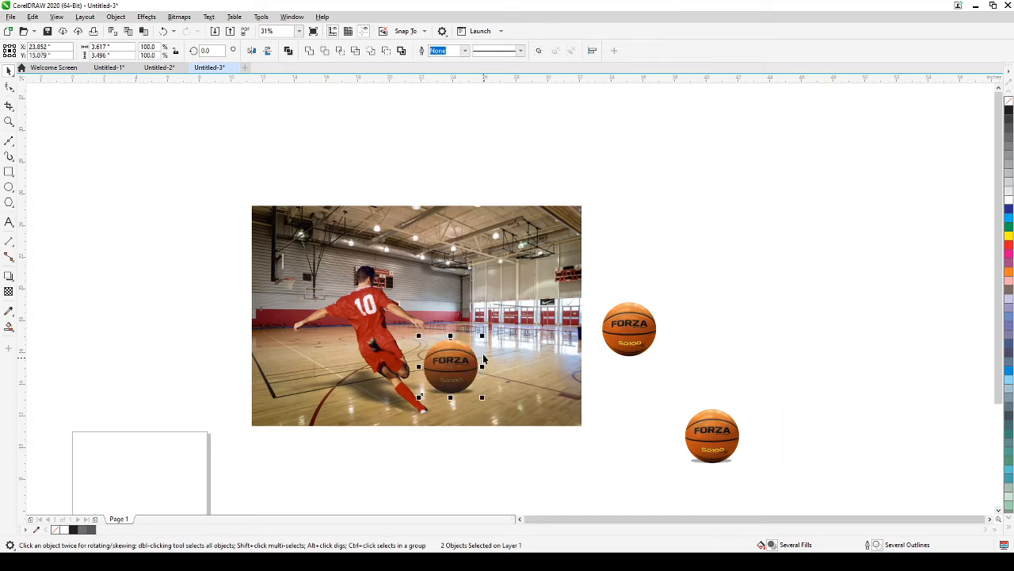
left_click_drag(481, 333, 458, 362)
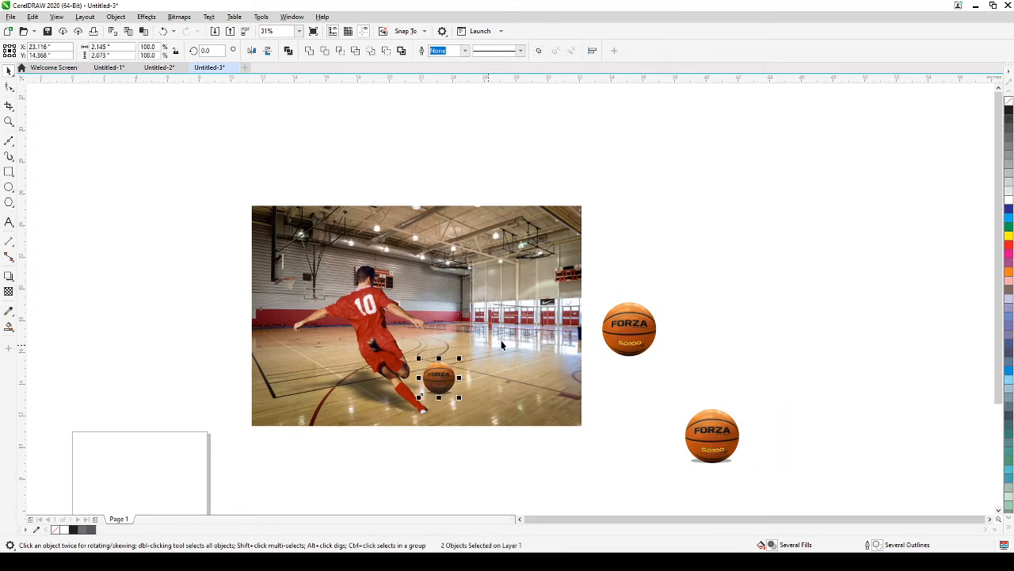
left_click(672, 285)
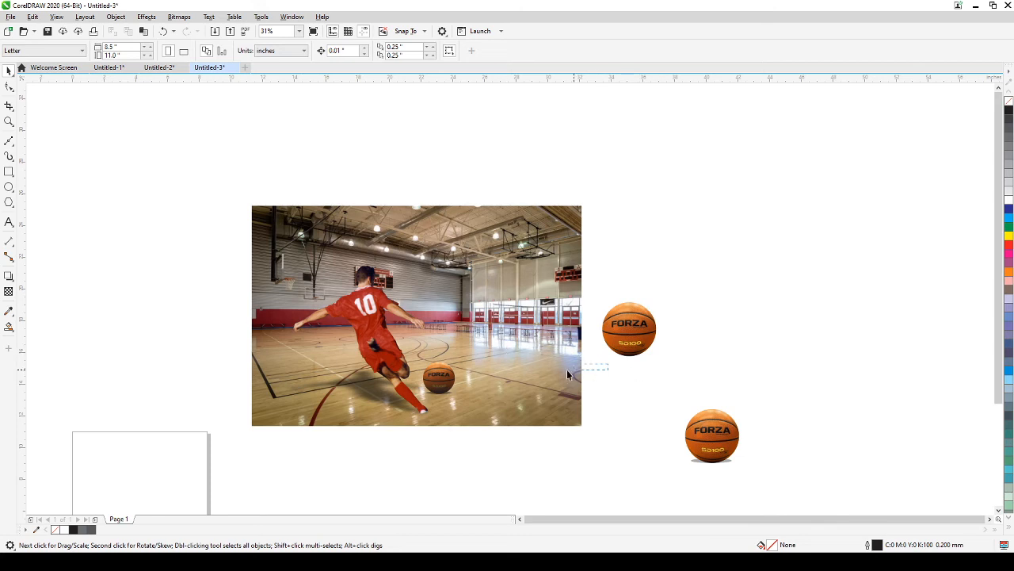
left_click_drag(565, 354, 413, 403)
left_click_drag(417, 358, 444, 404)
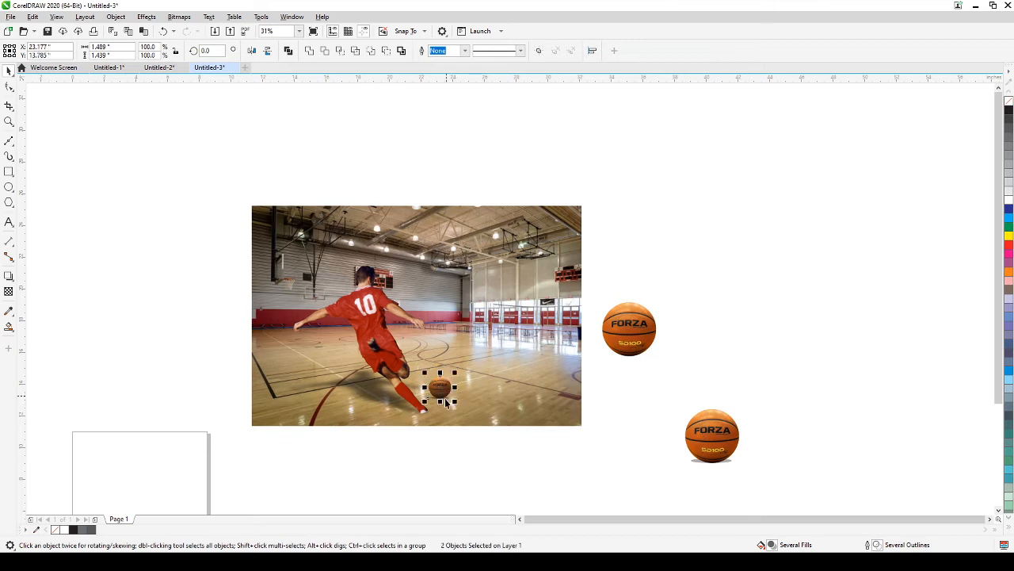
left_click(390, 451)
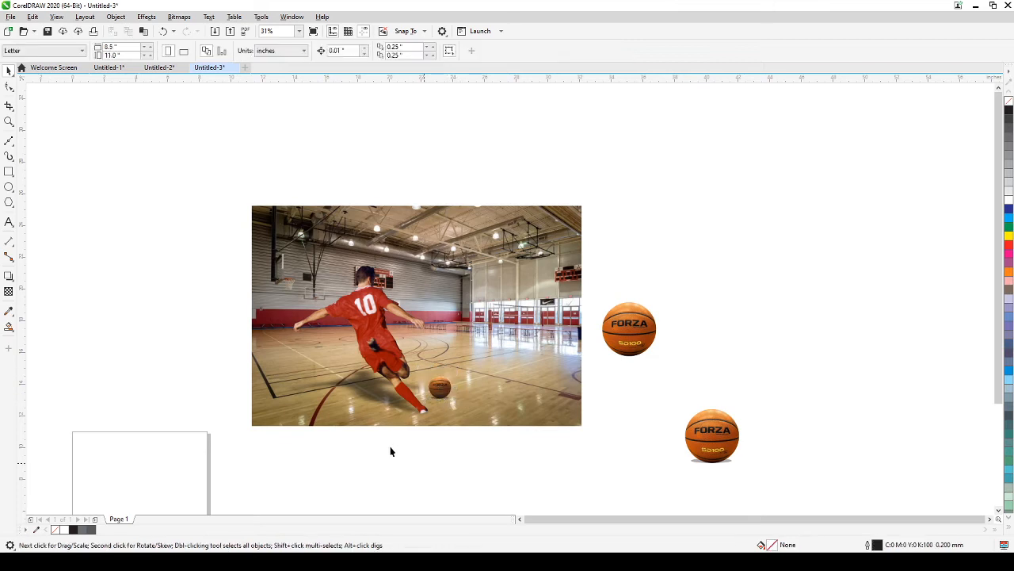
Step: Zoom in on the photo to check the ball's placement, then select the player cutout
left_click(9, 121)
left_click_drag(269, 220, 568, 422)
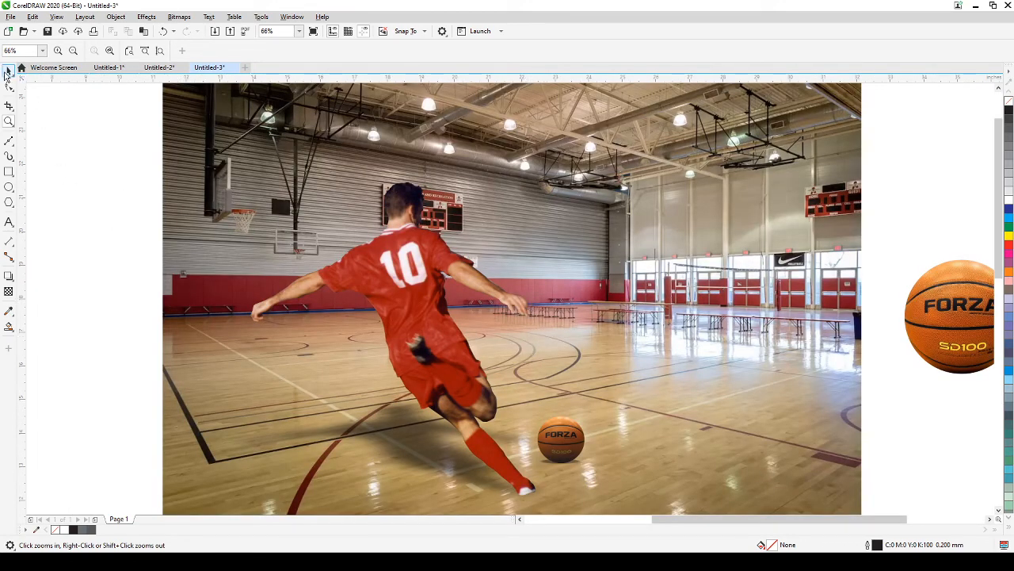
left_click(8, 71)
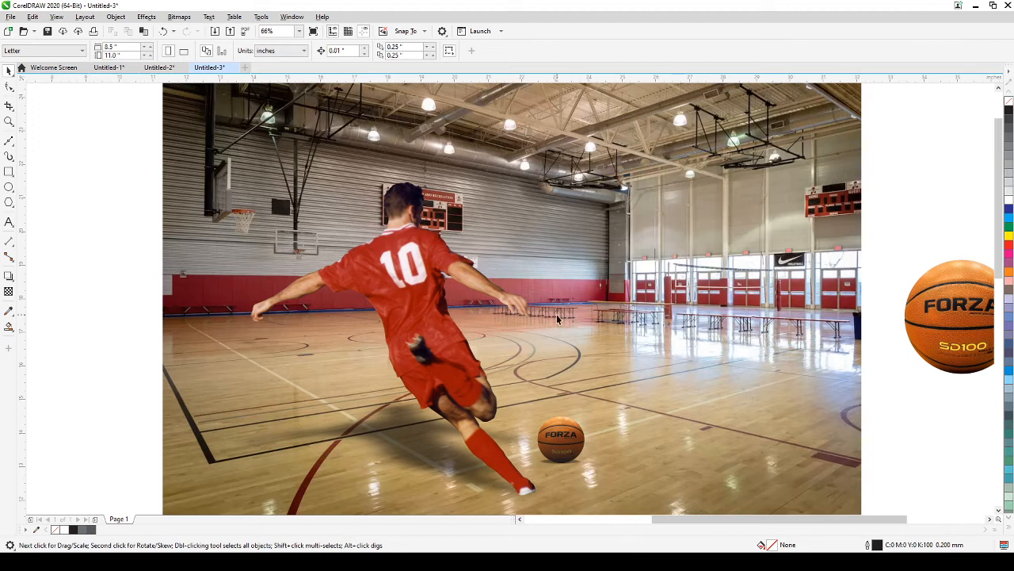
key("h")
left_click_drag(663, 380, 562, 362)
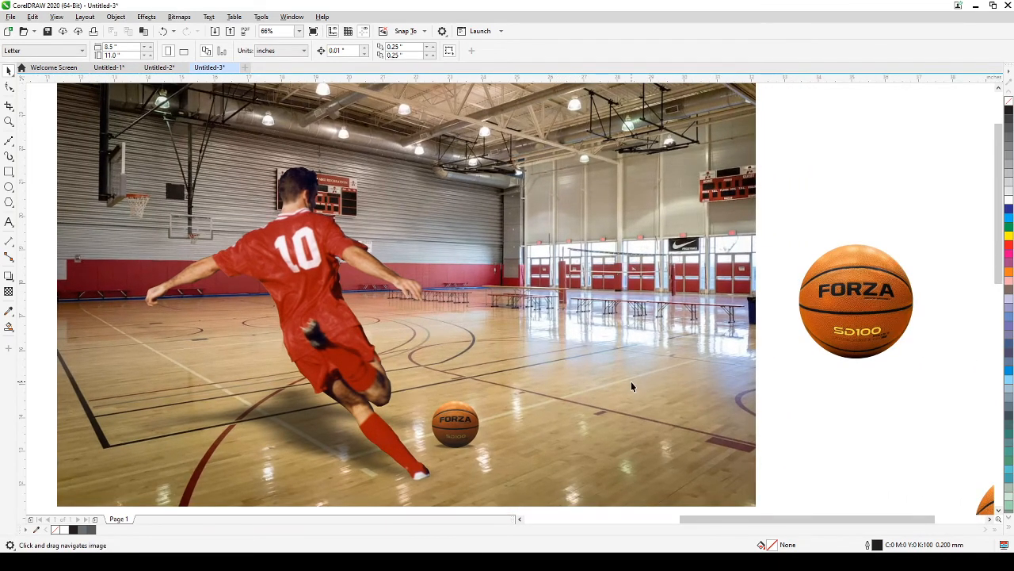
scroll(631, 382, "down", 3)
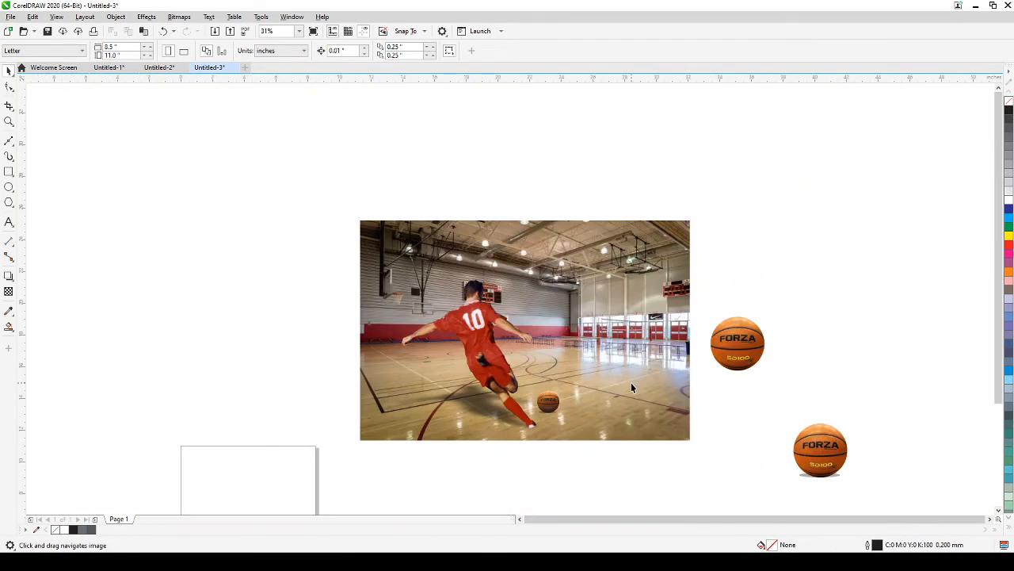
left_click(476, 336)
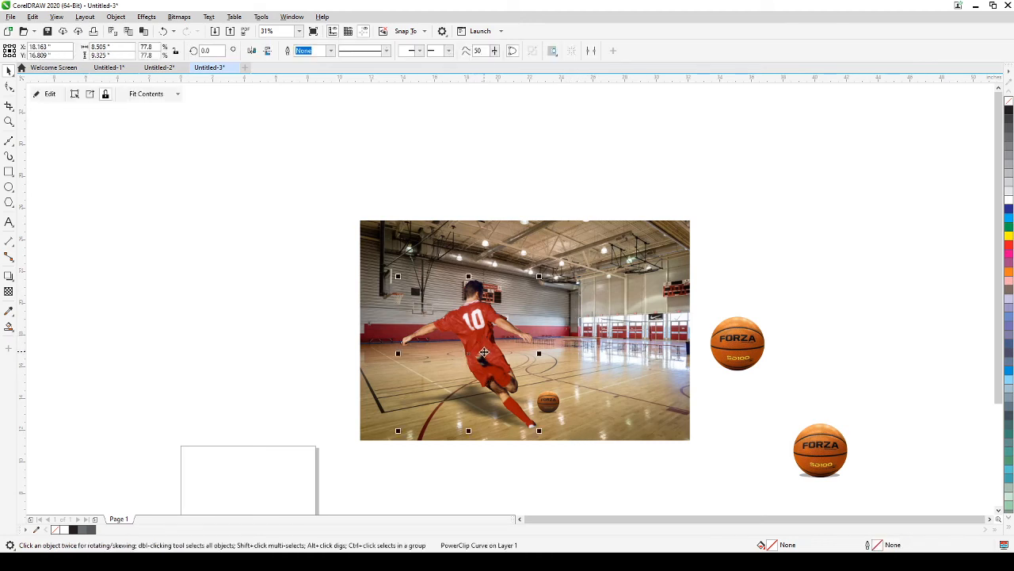
Step: Open the player PowerClip's soccer photo and zoom to 250% on the red sock and ball
left_click(46, 94)
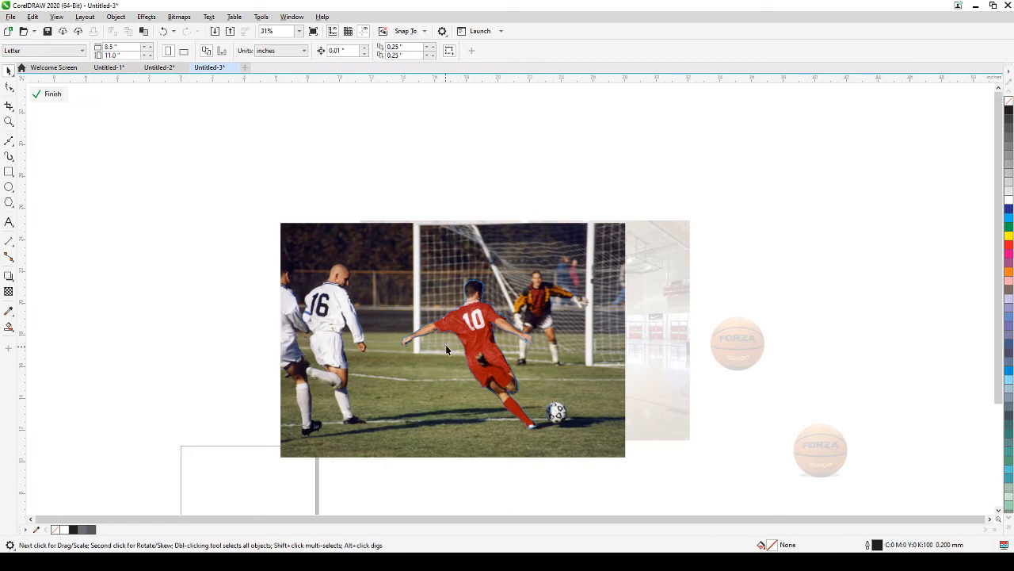
left_click(475, 342)
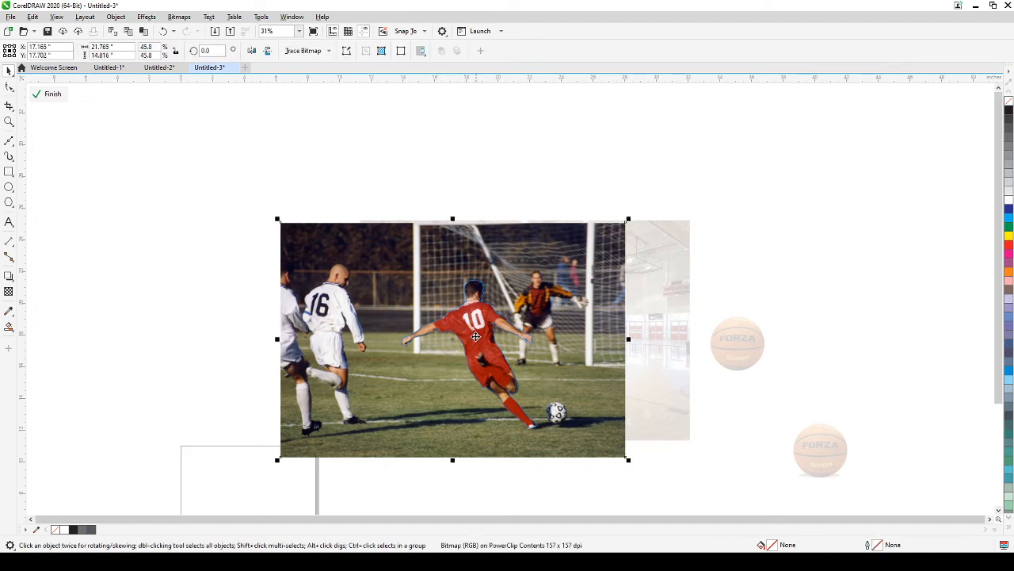
scroll(462, 325, "up", 5)
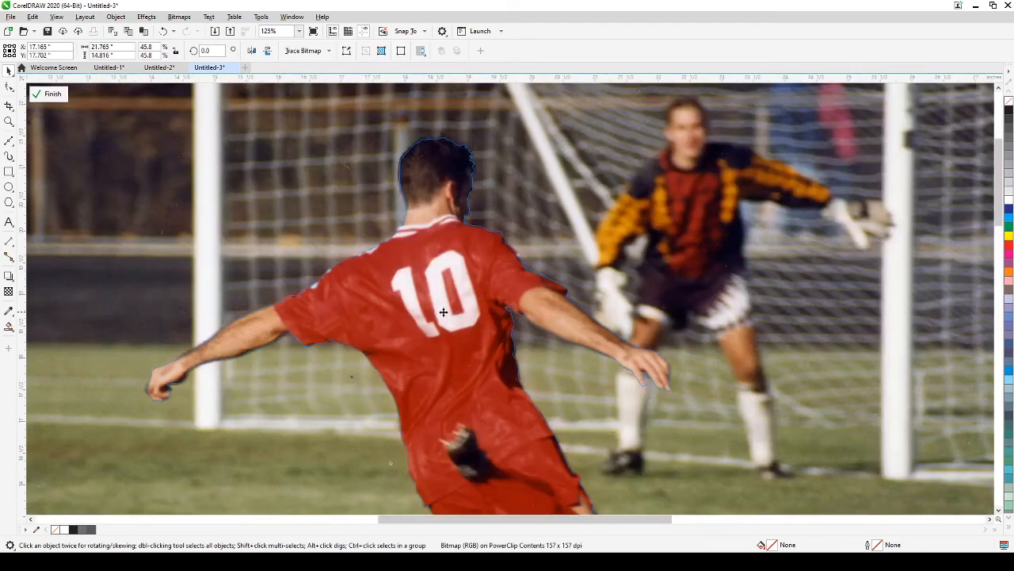
scroll(389, 340, "down", 3)
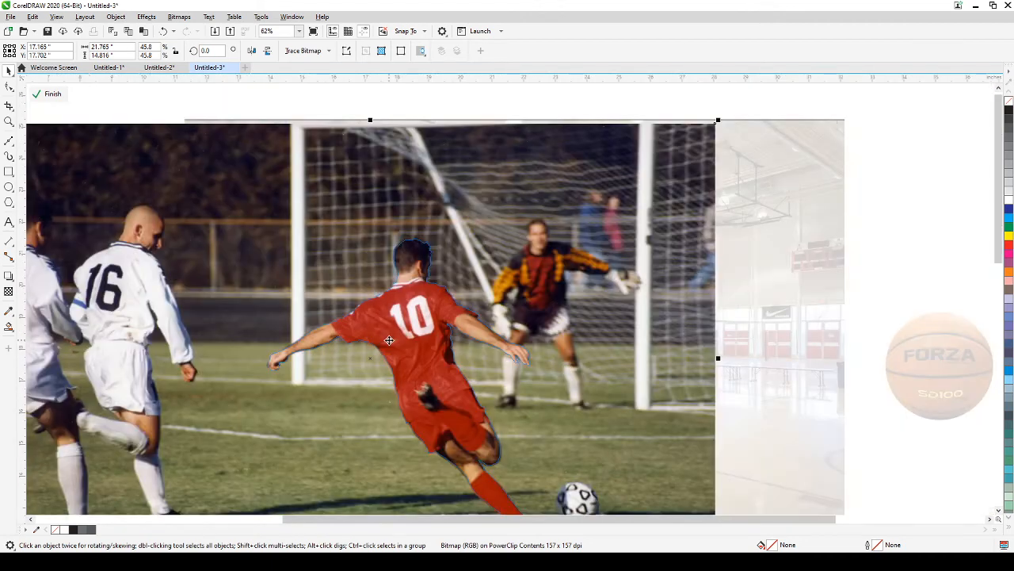
scroll(389, 340, "down", 2)
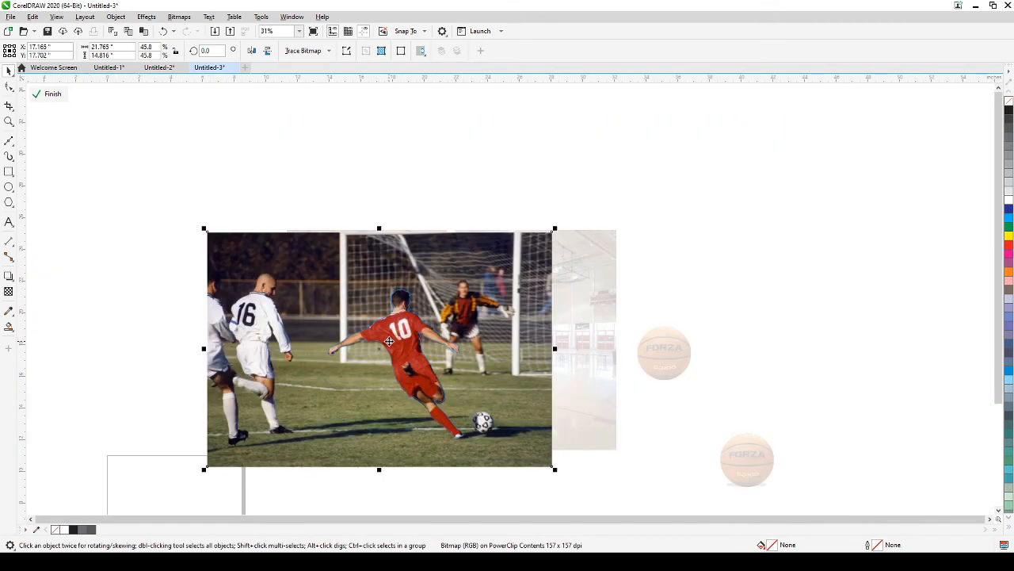
scroll(440, 437, "up", 7)
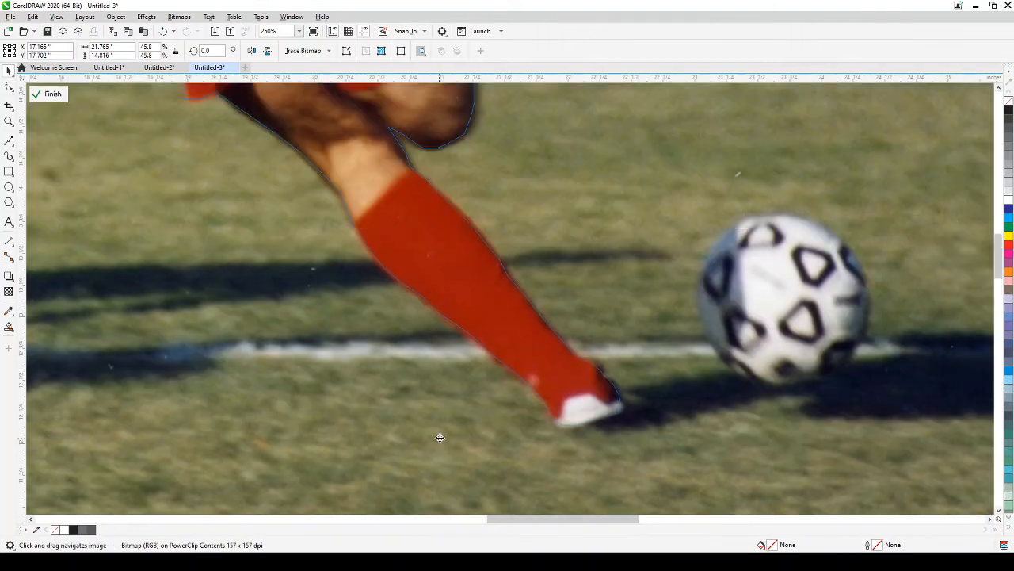
left_click_drag(442, 367, 428, 393)
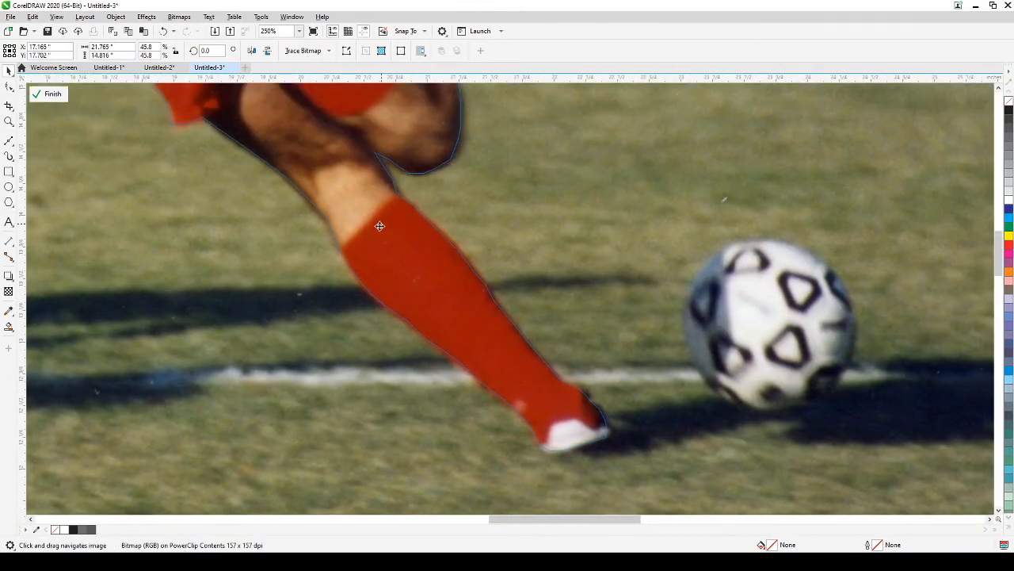
left_click(8, 141)
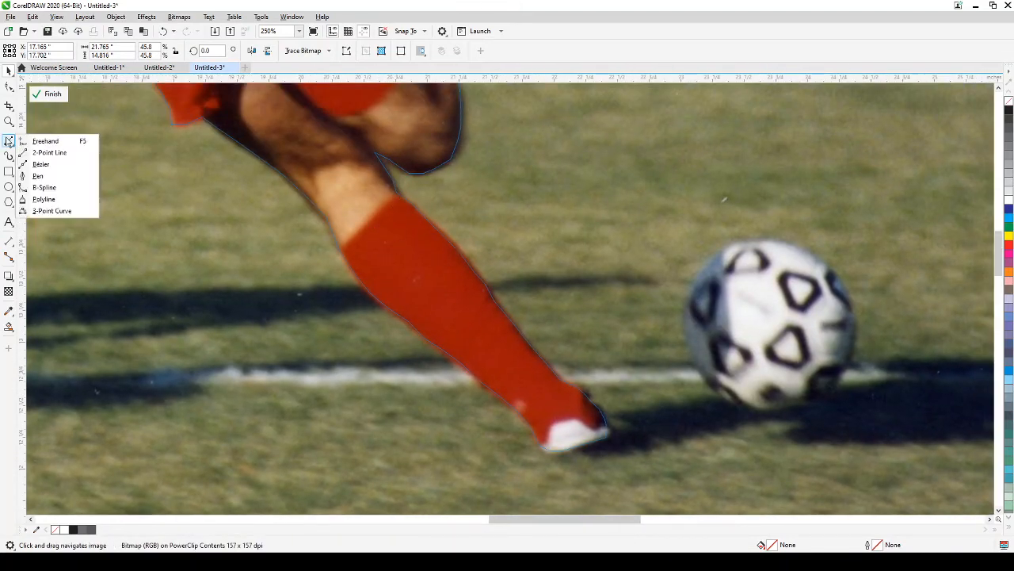
Step: Trace a closed Bezier shape around the kicker's red sock down to the shoe
left_click(41, 164)
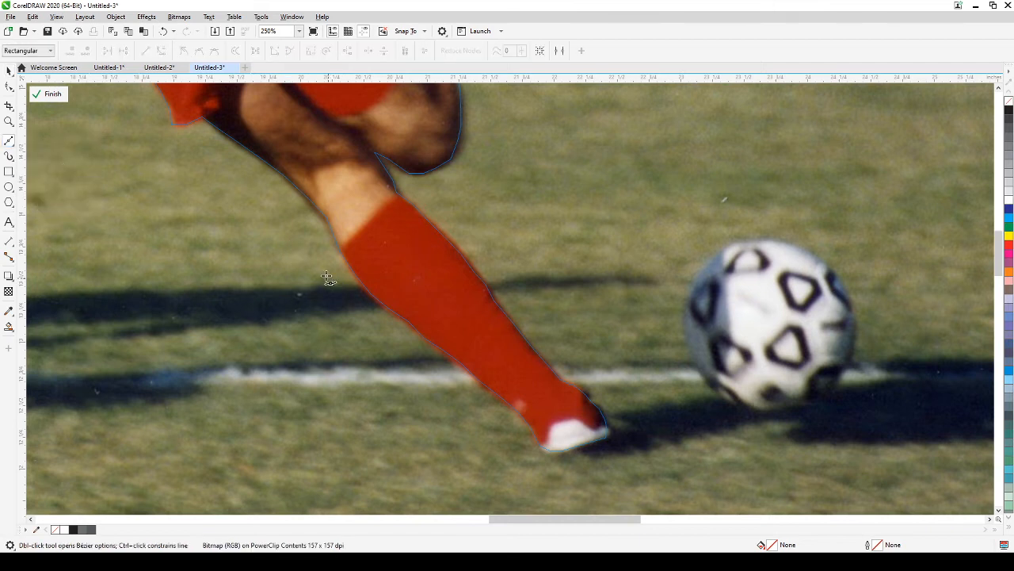
left_click(322, 266)
left_click(354, 240)
left_click(373, 218)
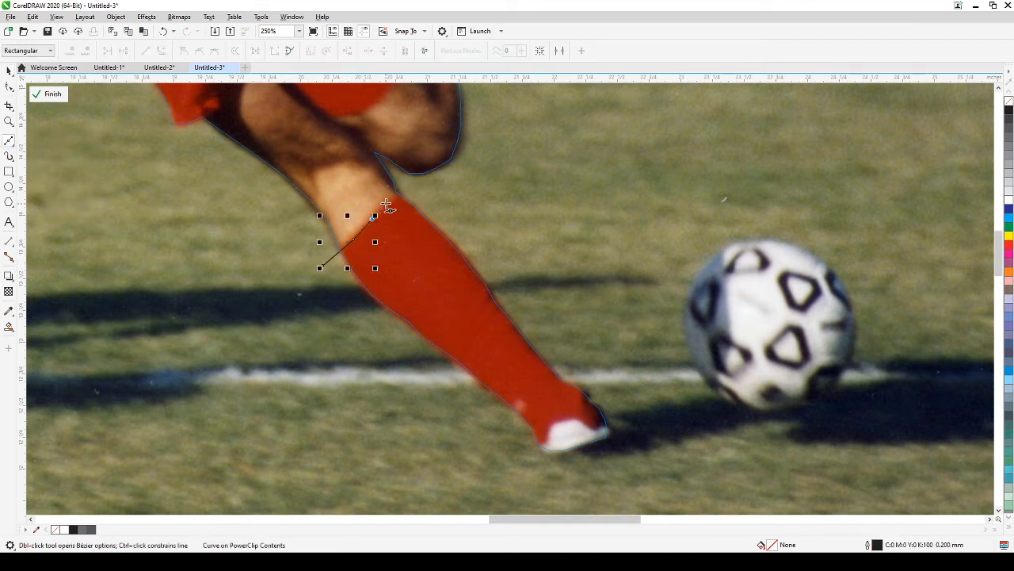
left_click(406, 183)
left_click(624, 356)
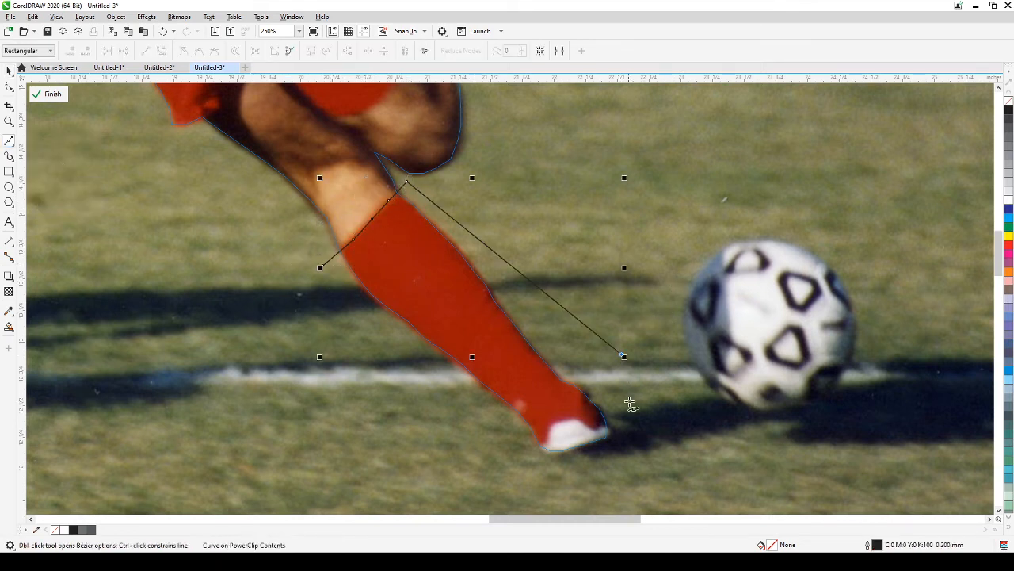
left_click(628, 419)
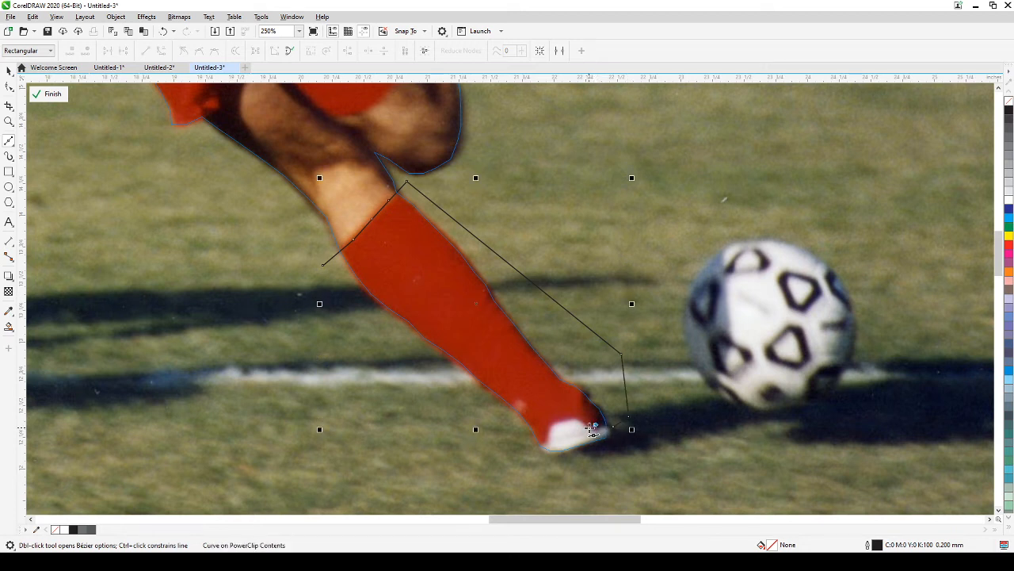
left_click(590, 426)
left_click(572, 421)
left_click(552, 426)
left_click(547, 437)
left_click(522, 452)
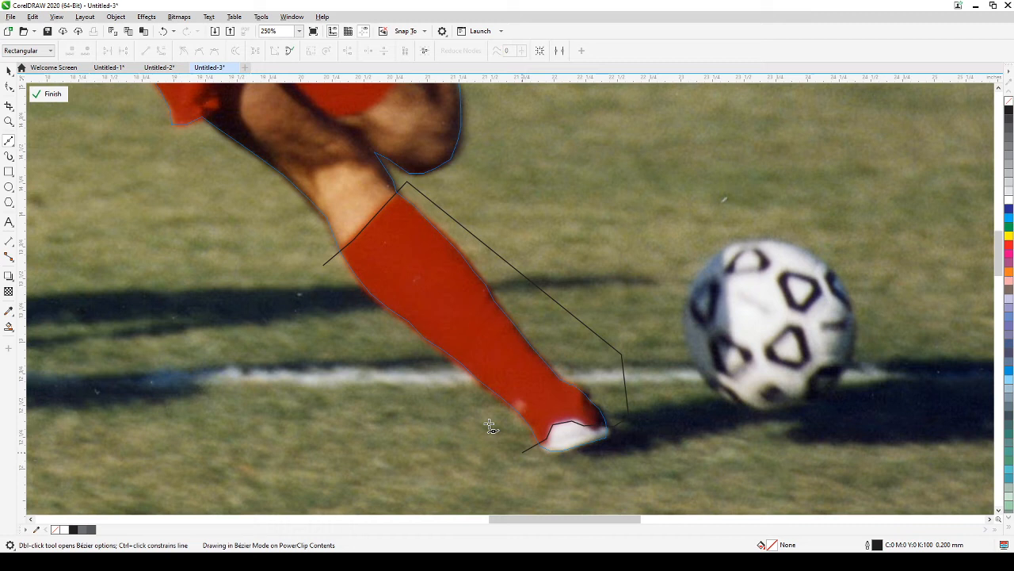
left_click(323, 264)
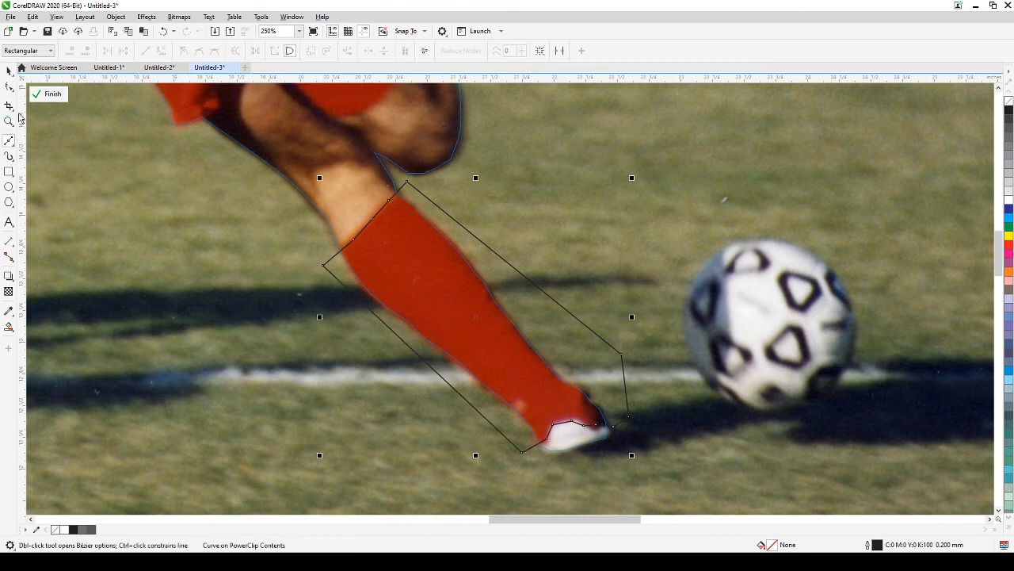
left_click(9, 70)
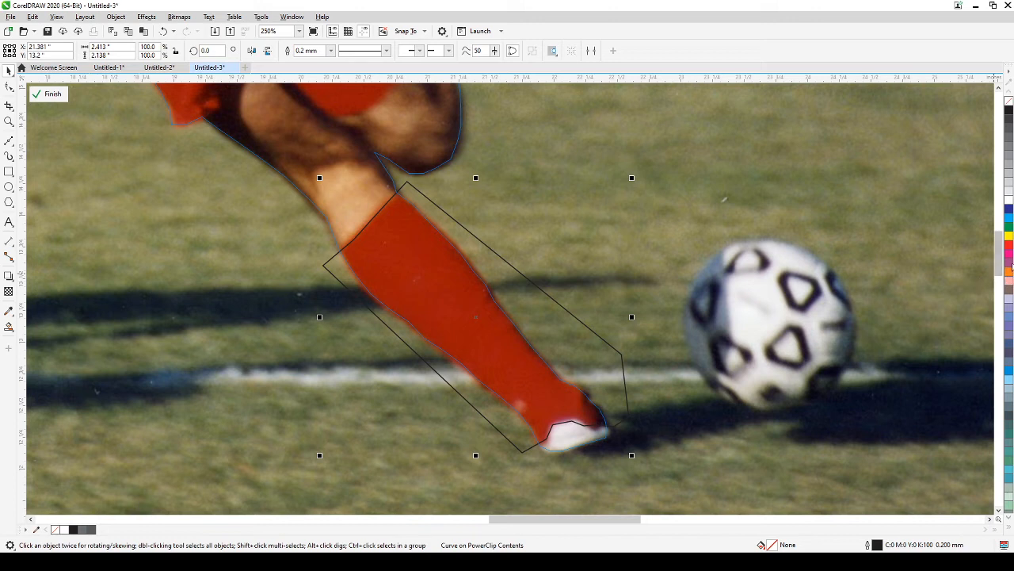
Step: Fill the traced sock shape orange, remove its outline, and apply uniform transparency
left_click(1009, 270)
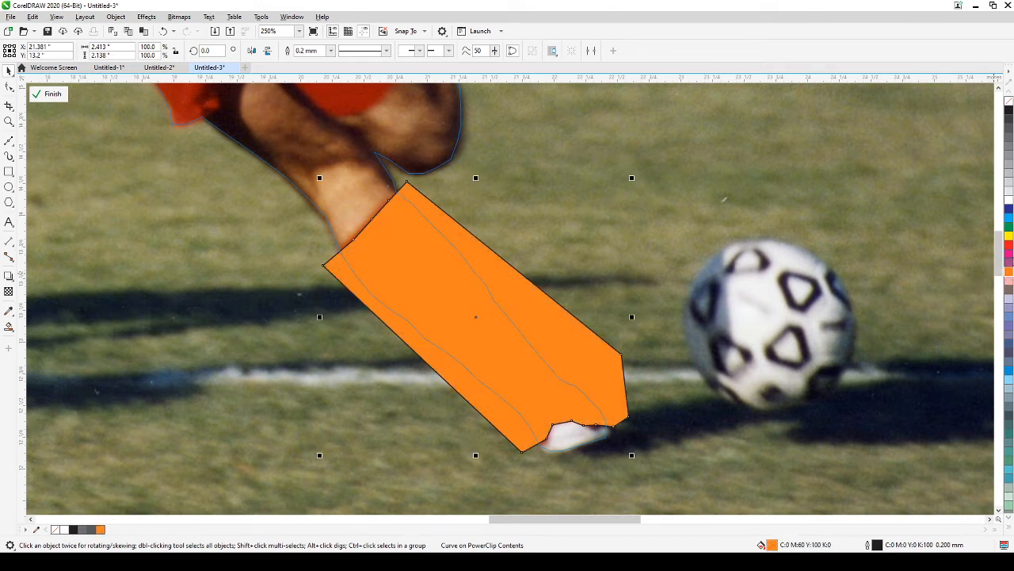
right_click(1009, 102)
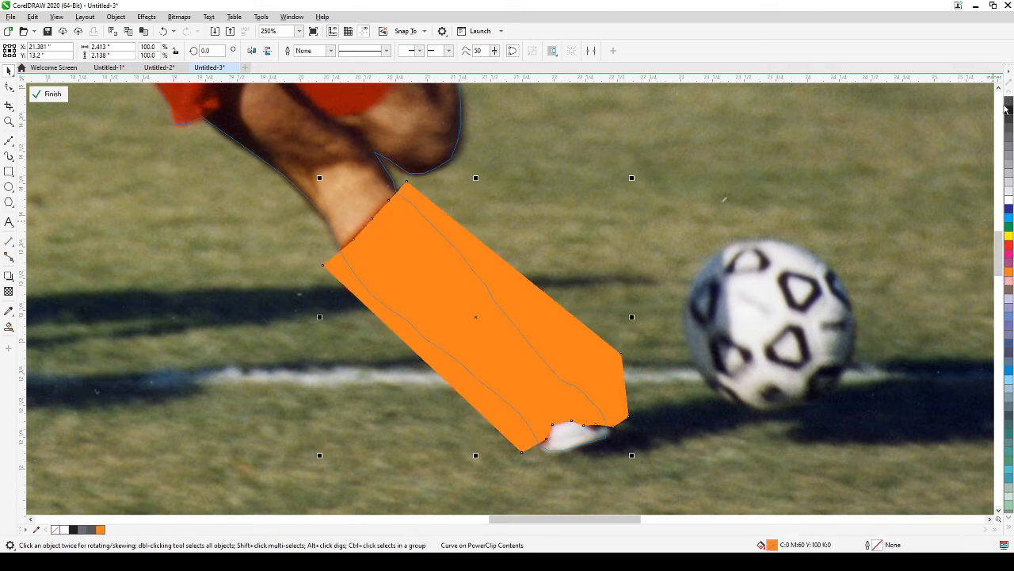
left_click(9, 292)
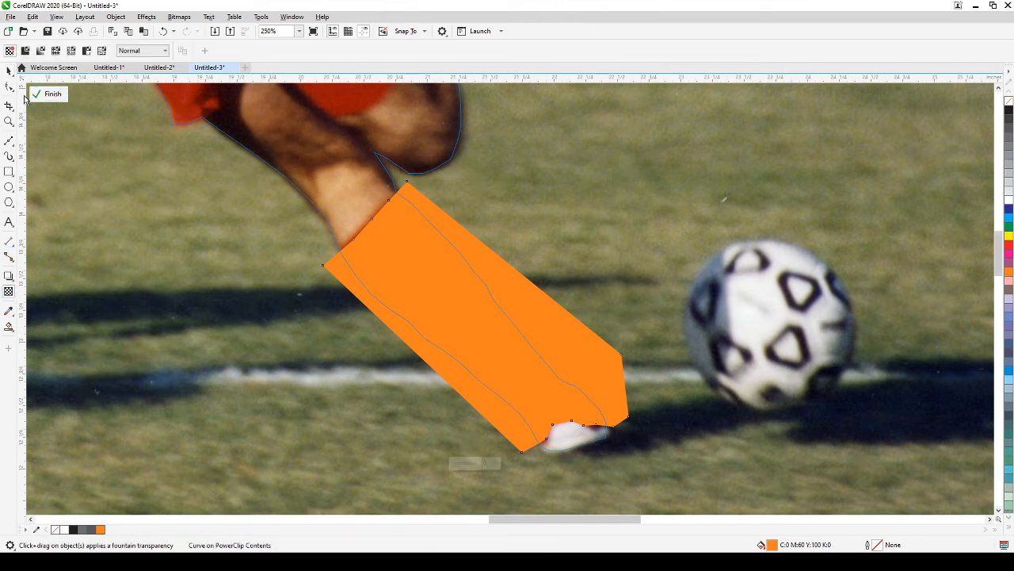
left_click(25, 50)
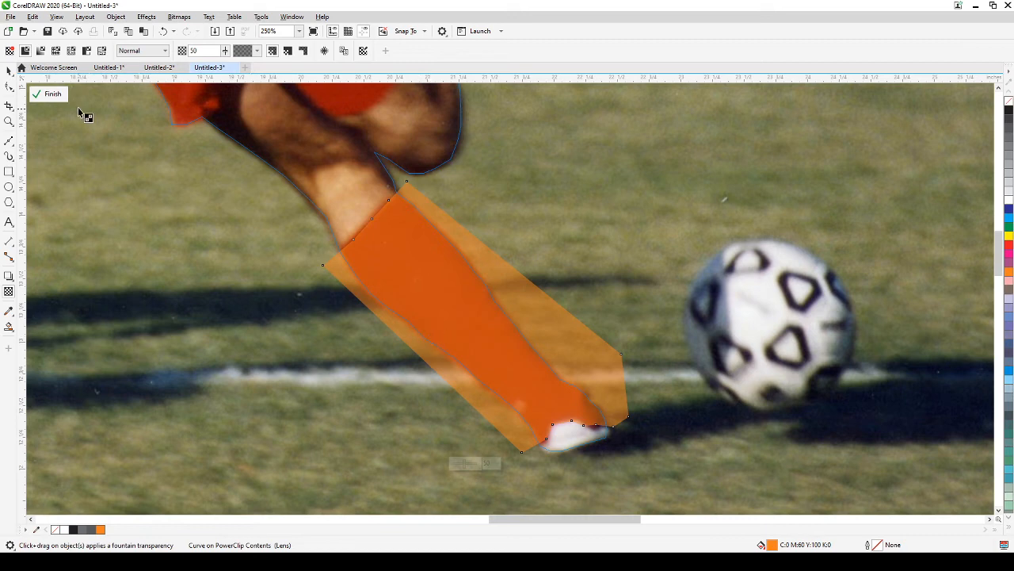
Step: Raise the orange sock shape's transparency to 69 and finish editing the PowerClip
left_click(41, 96)
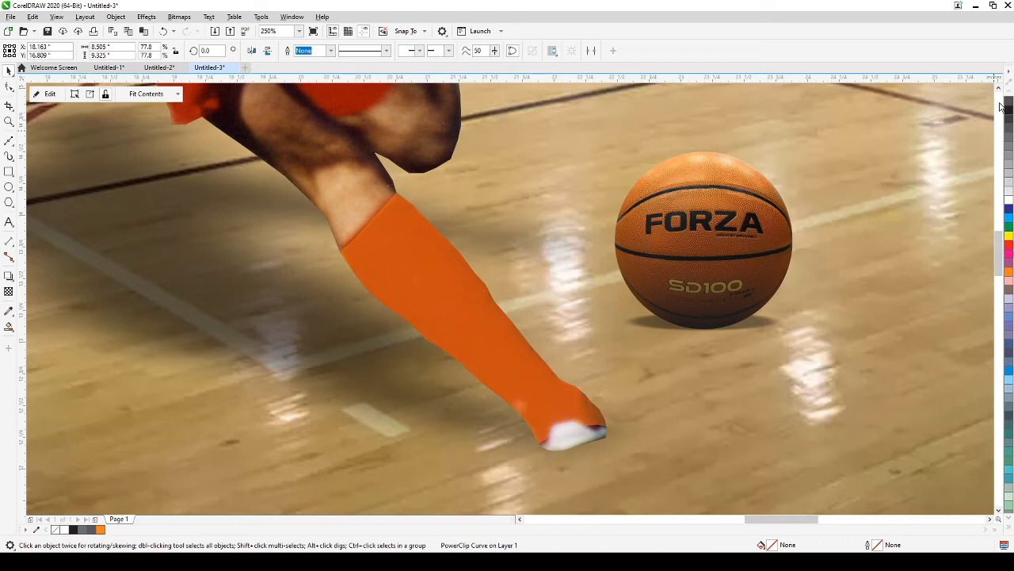
left_click(43, 94)
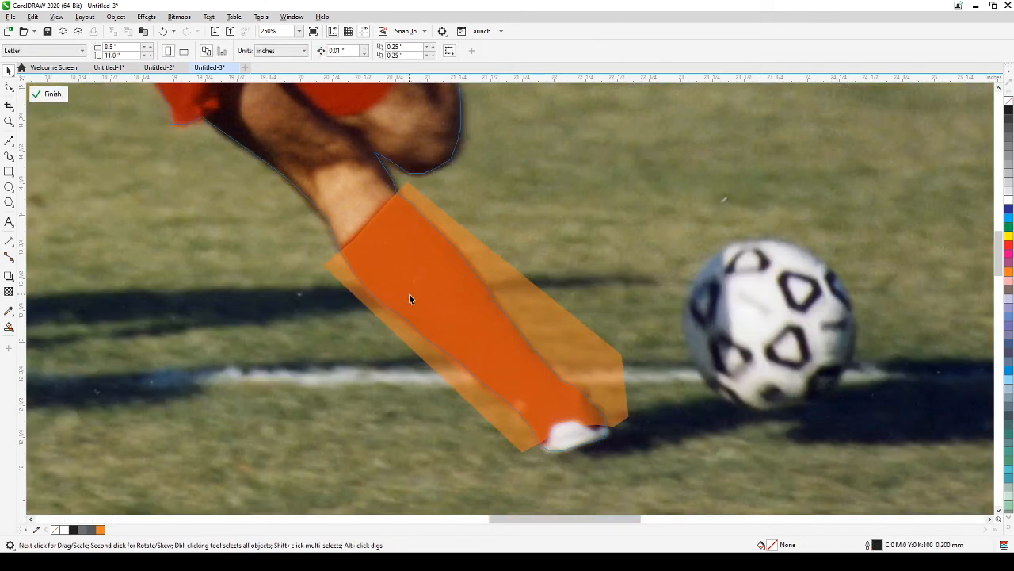
left_click(409, 293)
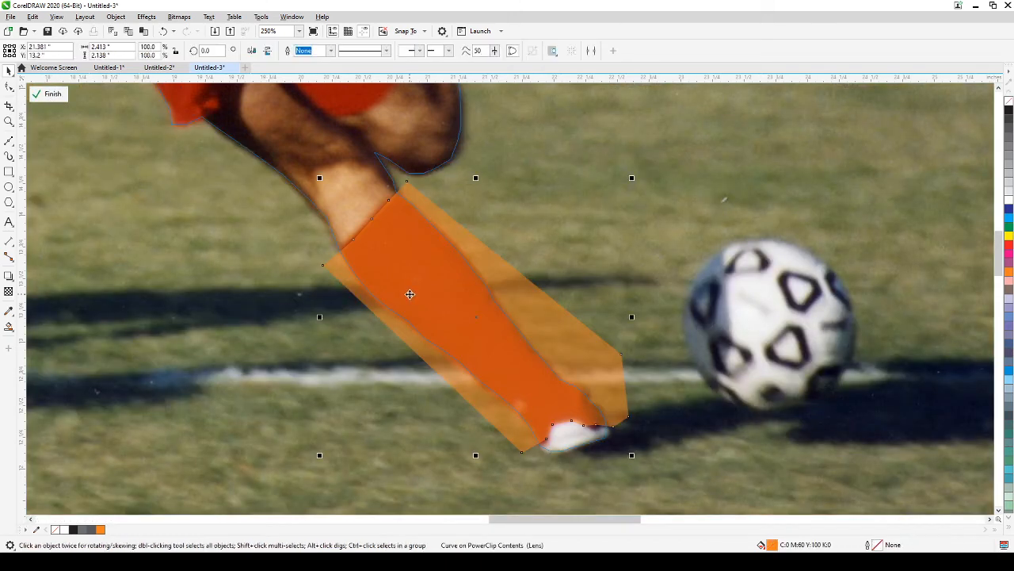
left_click(9, 291)
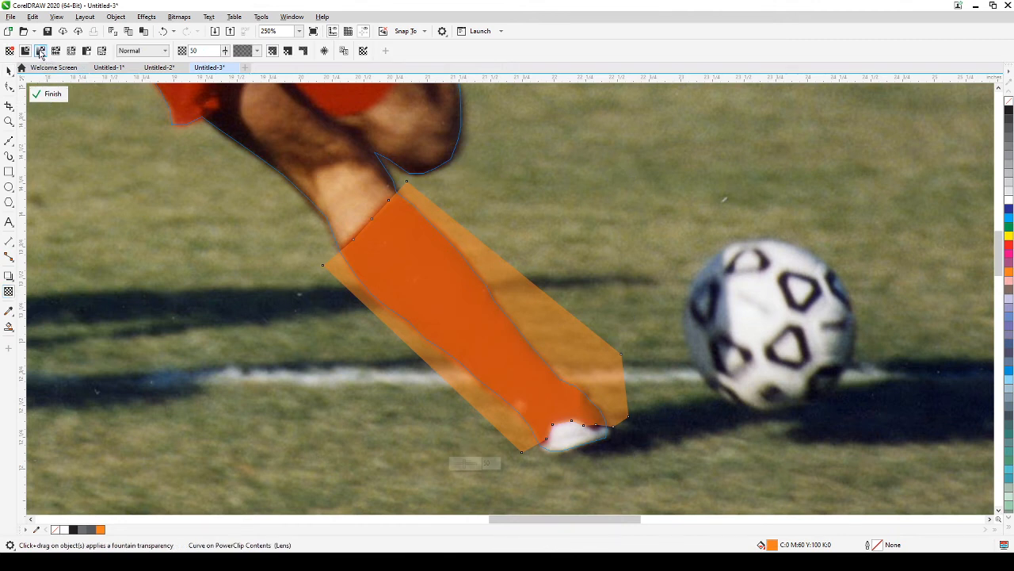
left_click_drag(225, 52, 233, 63)
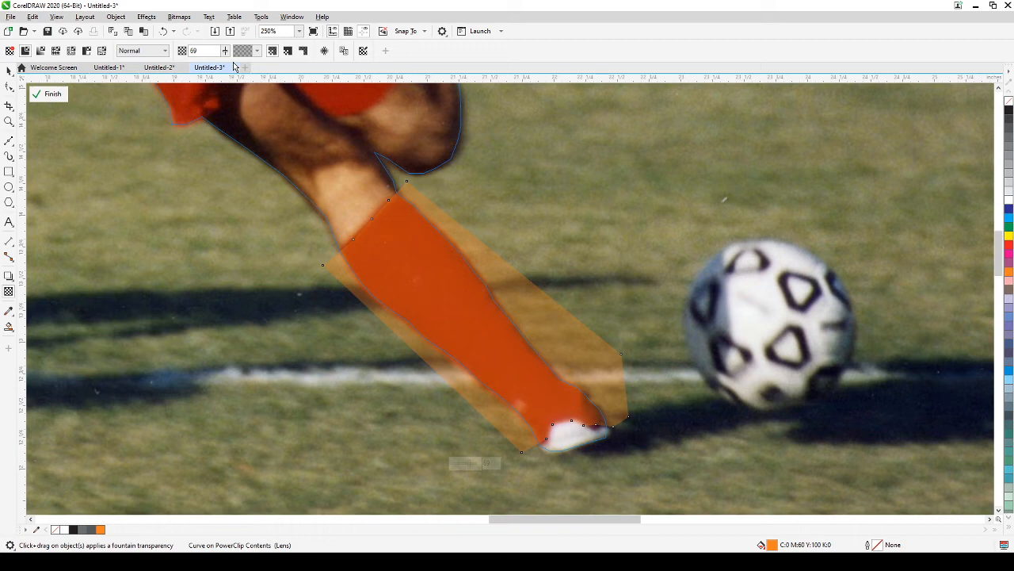
left_click(51, 94)
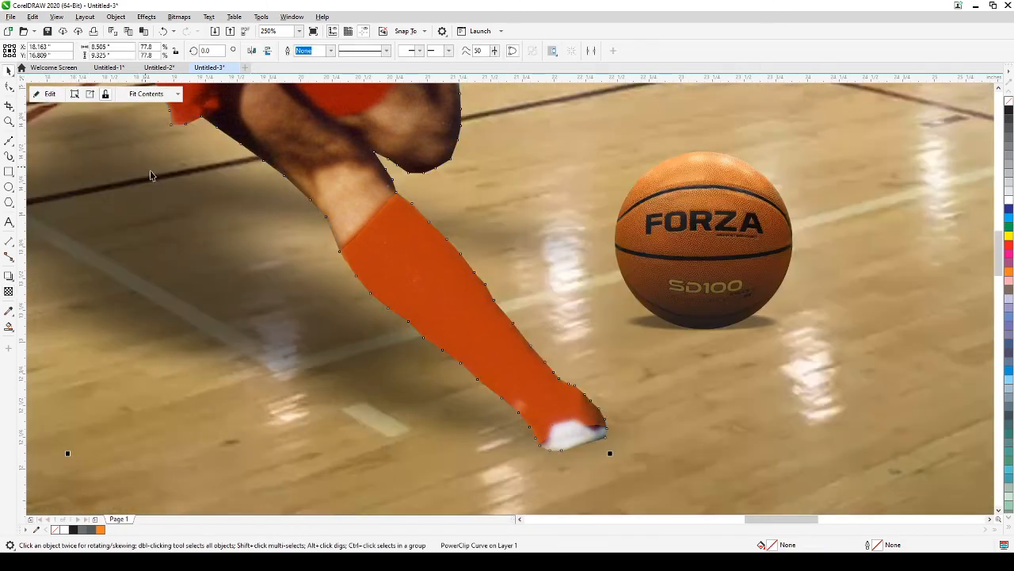
Step: Zoom out, deselect, and frame the whole gym composite photo with the Zoom tool
scroll(150, 175, "down", 4)
left_click(179, 363)
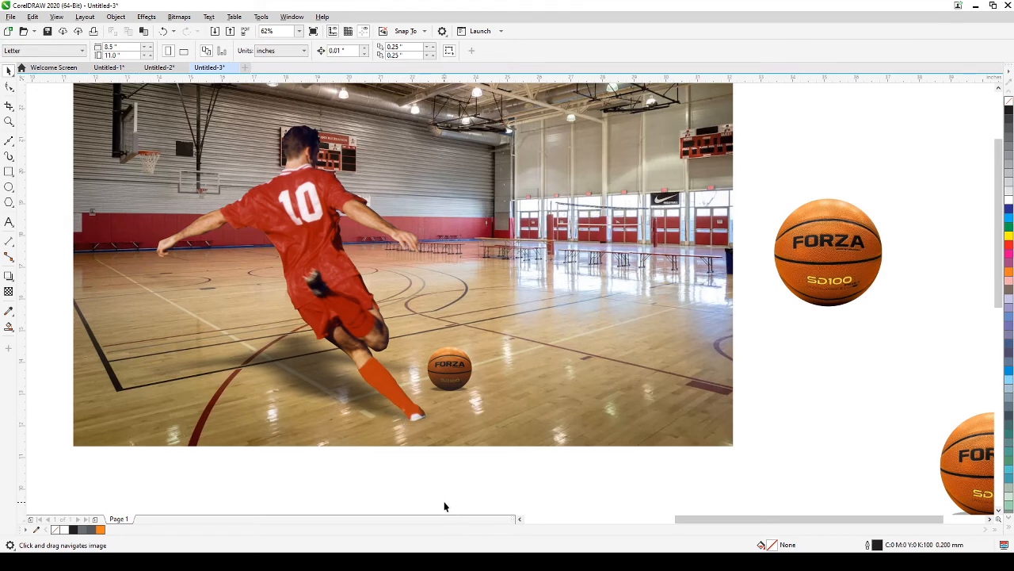
scroll(444, 506, "down", 2)
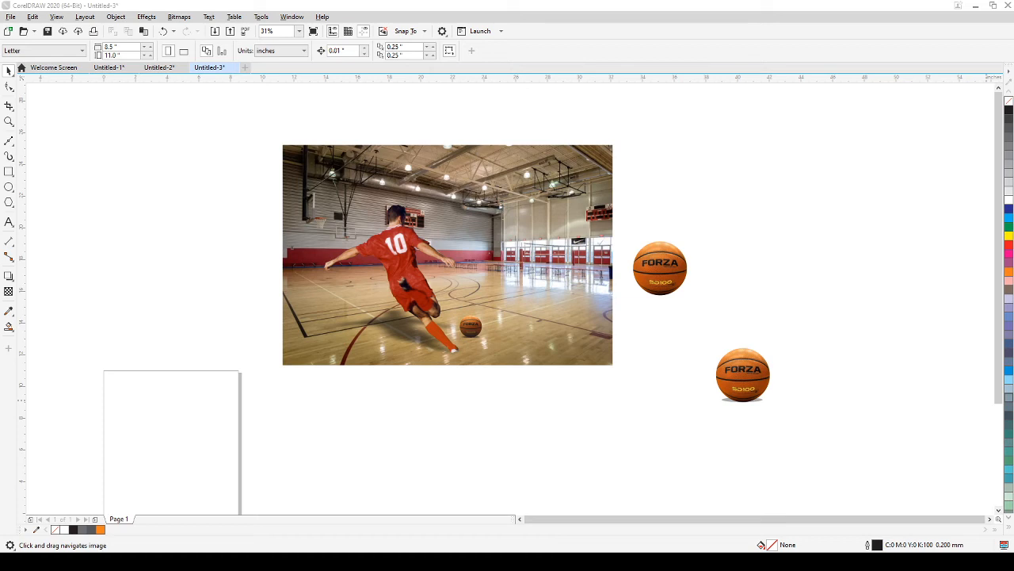
left_click(8, 121)
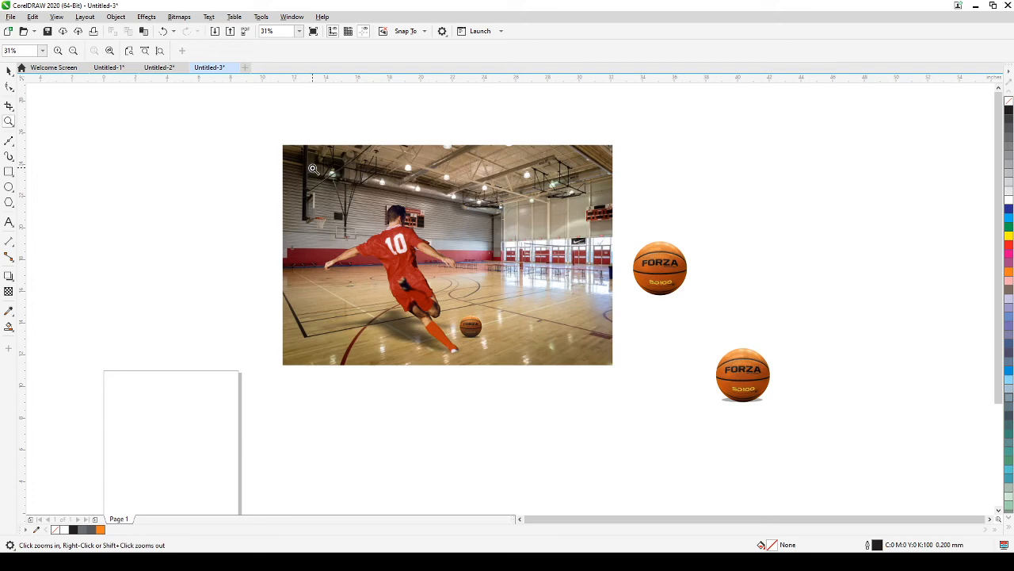
left_click_drag(276, 139, 615, 380)
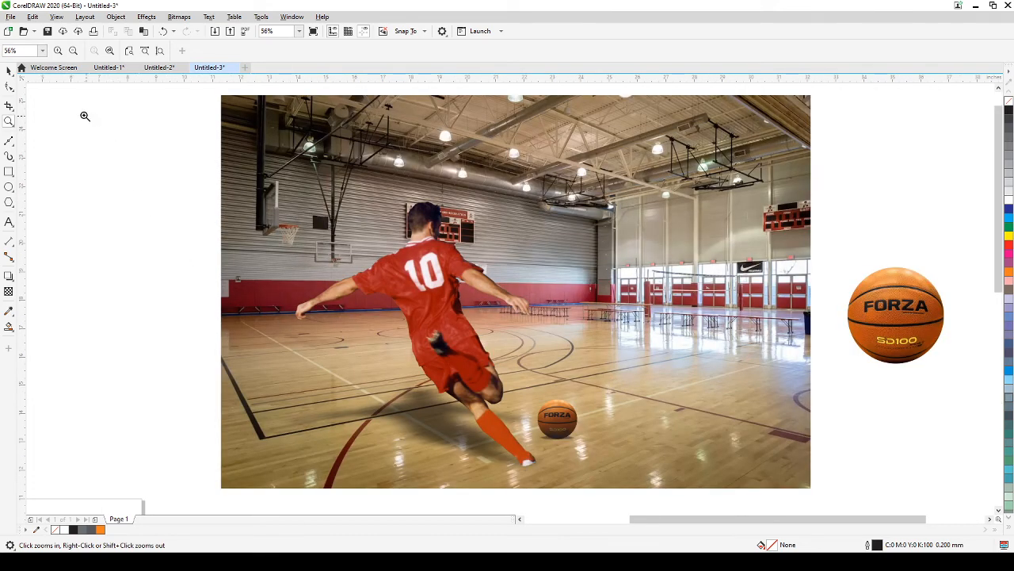
left_click(8, 70)
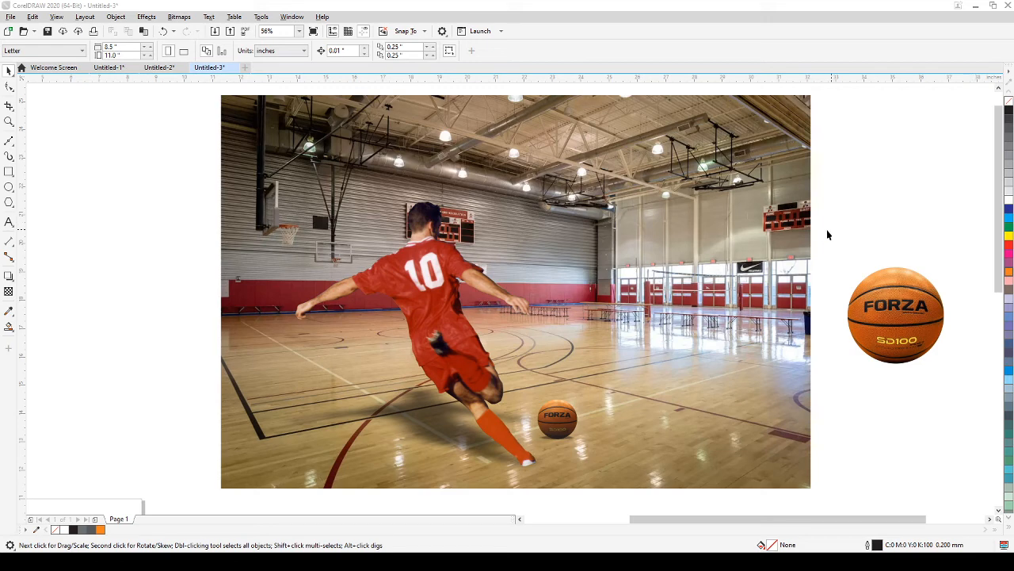
scroll(822, 236, "up", 3)
scroll(831, 225, "down", 4)
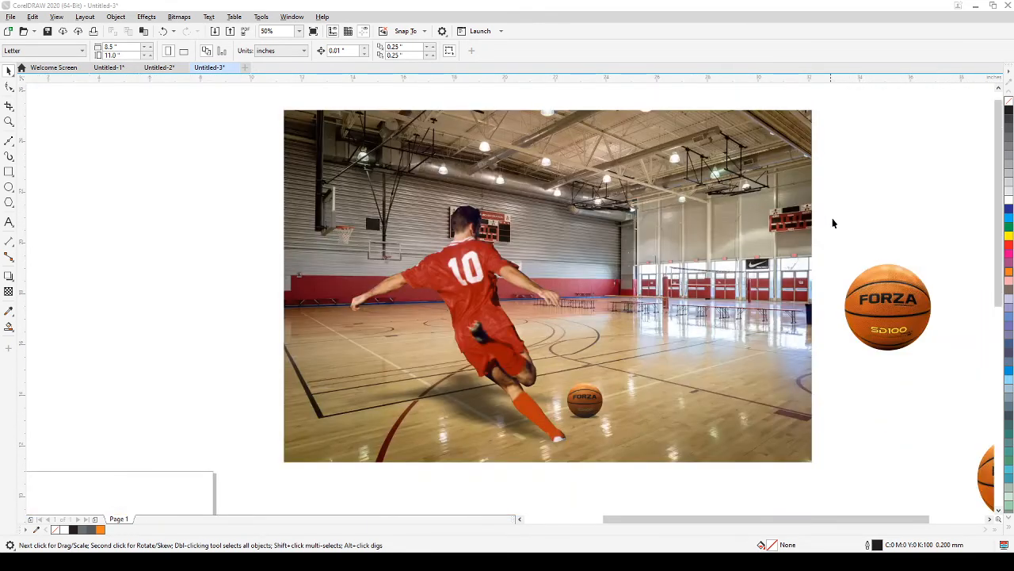
left_click_drag(832, 223, 786, 251)
scroll(799, 254, "down", 2)
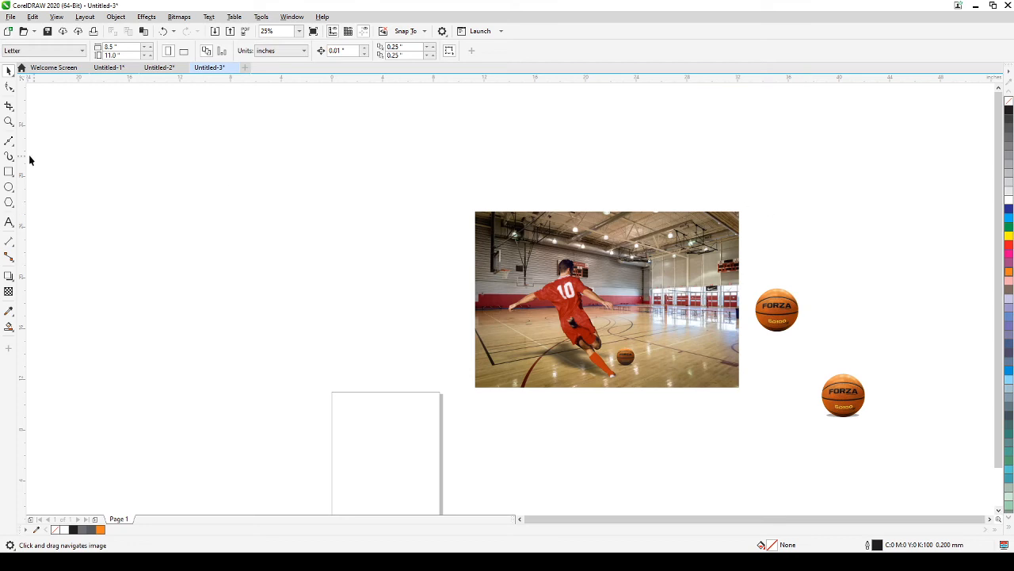
left_click(8, 121)
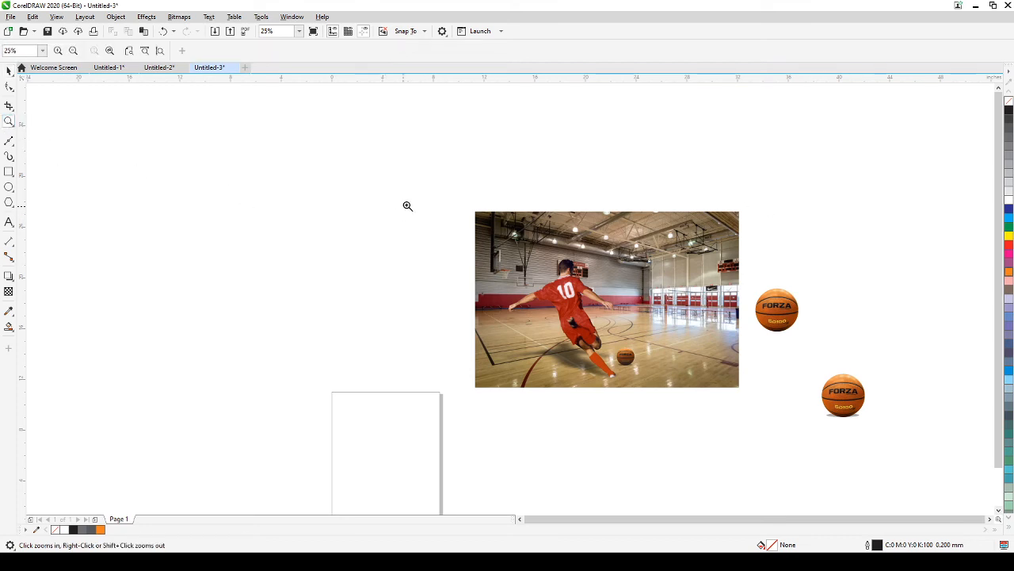
left_click_drag(440, 191, 738, 406)
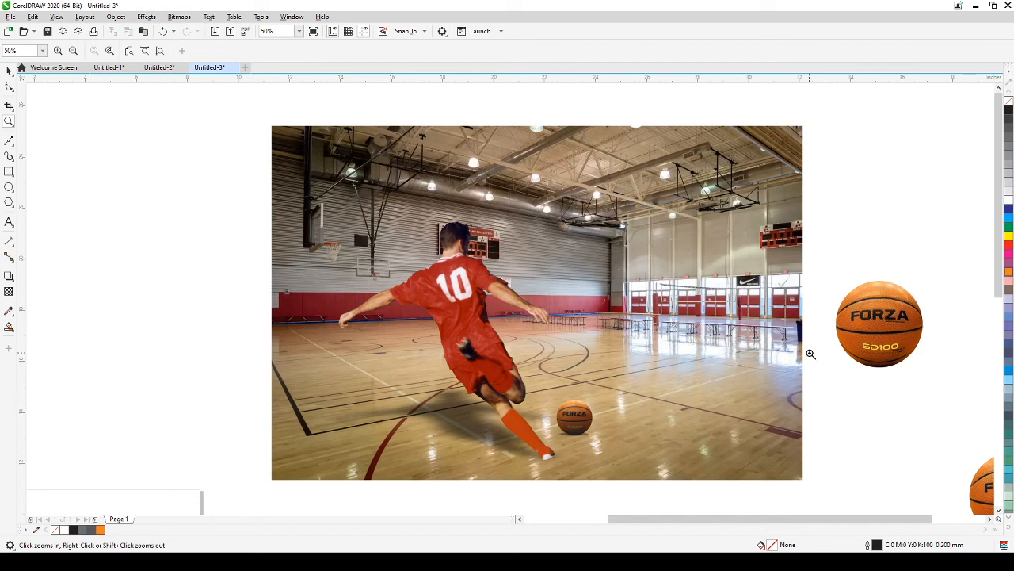
left_click(810, 354)
left_click_drag(822, 370, 378, 278)
scroll(392, 299, "down", 2)
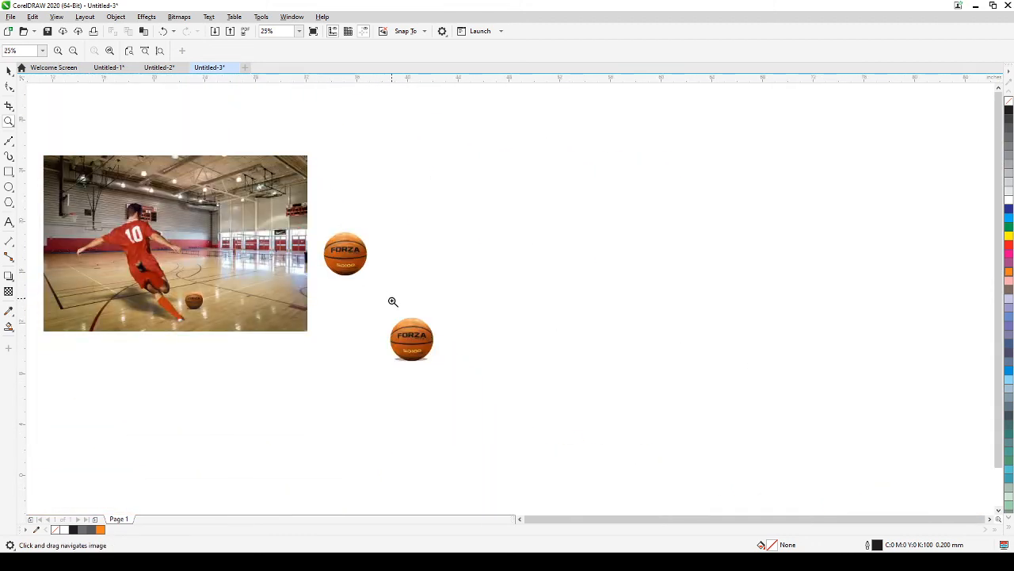
left_click_drag(392, 322, 581, 321)
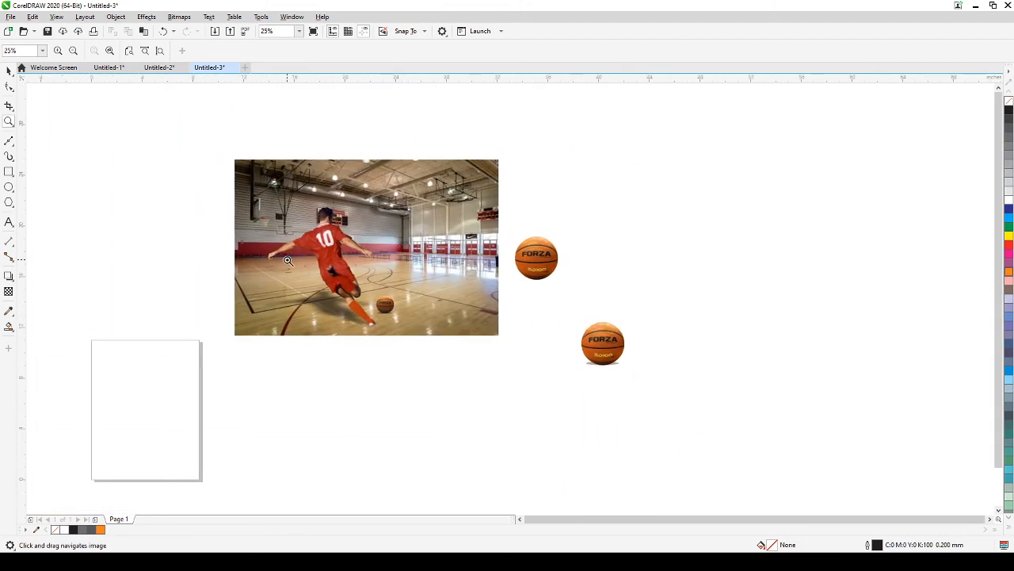
scroll(287, 261, "up", 2)
scroll(287, 261, "down", 2)
left_click_drag(287, 261, 441, 298)
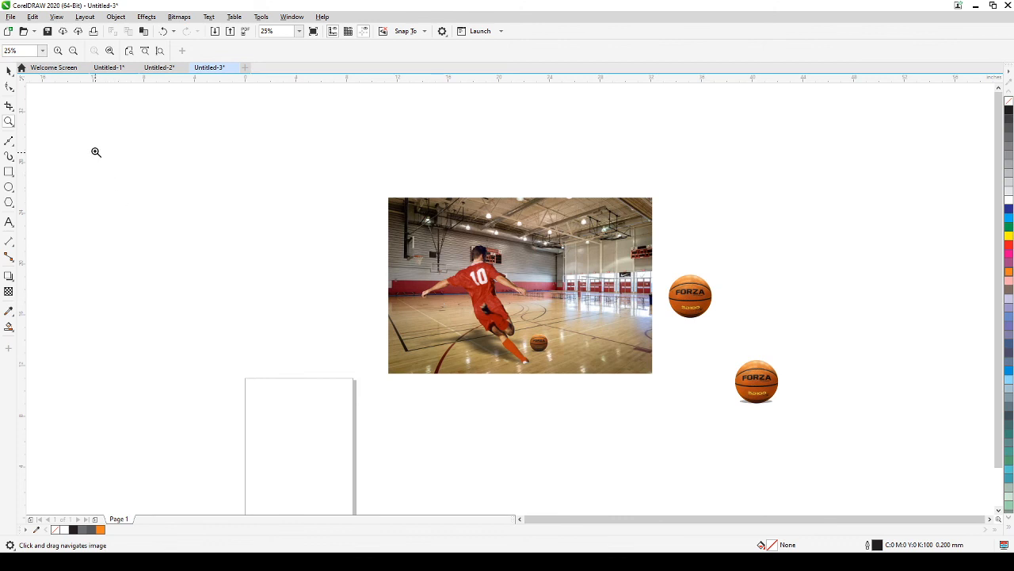
Step: Drag a copy of the player PowerClip out onto empty canvas
left_click(9, 70)
left_click(474, 276)
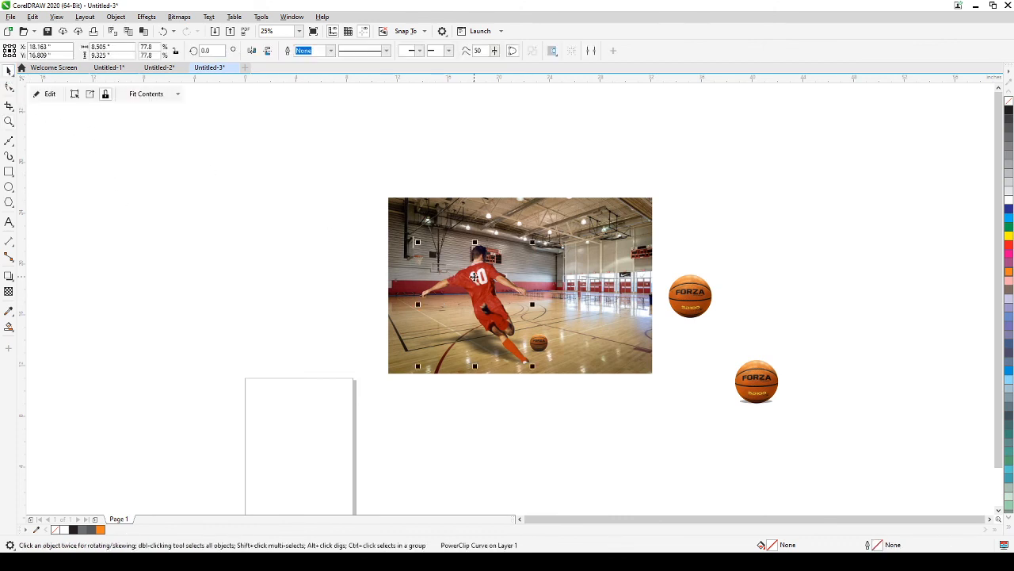
left_click_drag(473, 276, 238, 275)
left_click(155, 96)
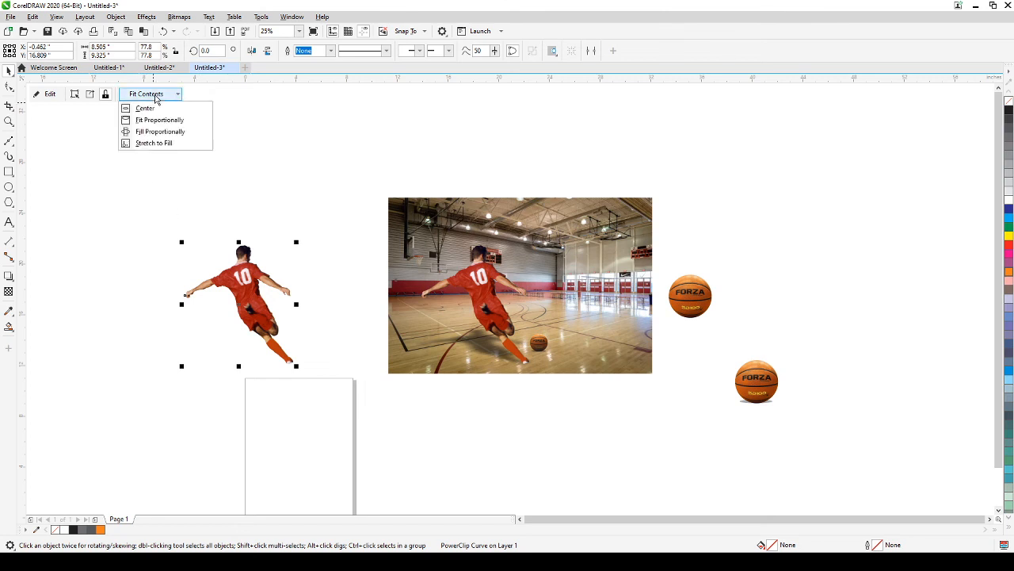
left_click(75, 104)
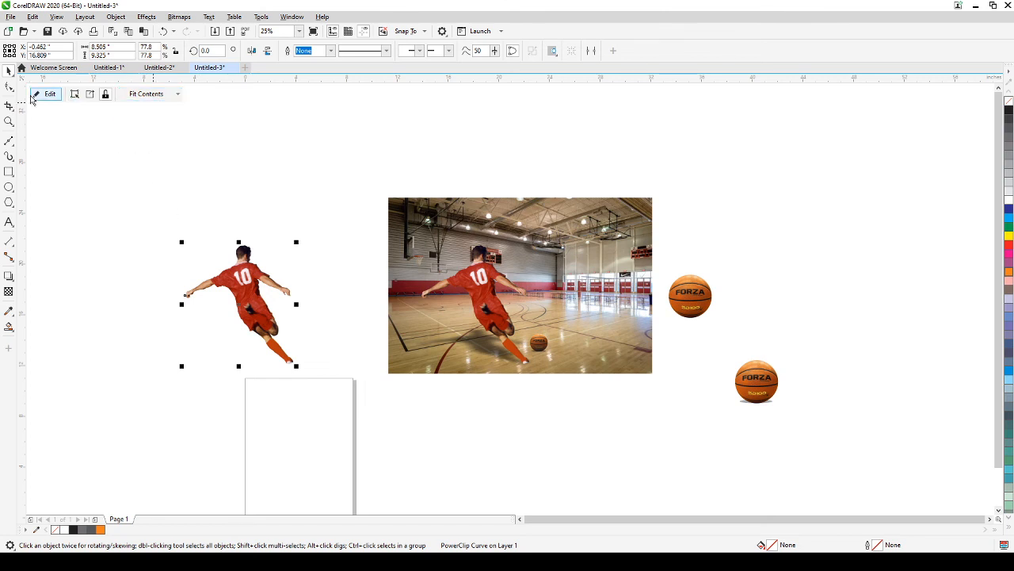
left_click(176, 94)
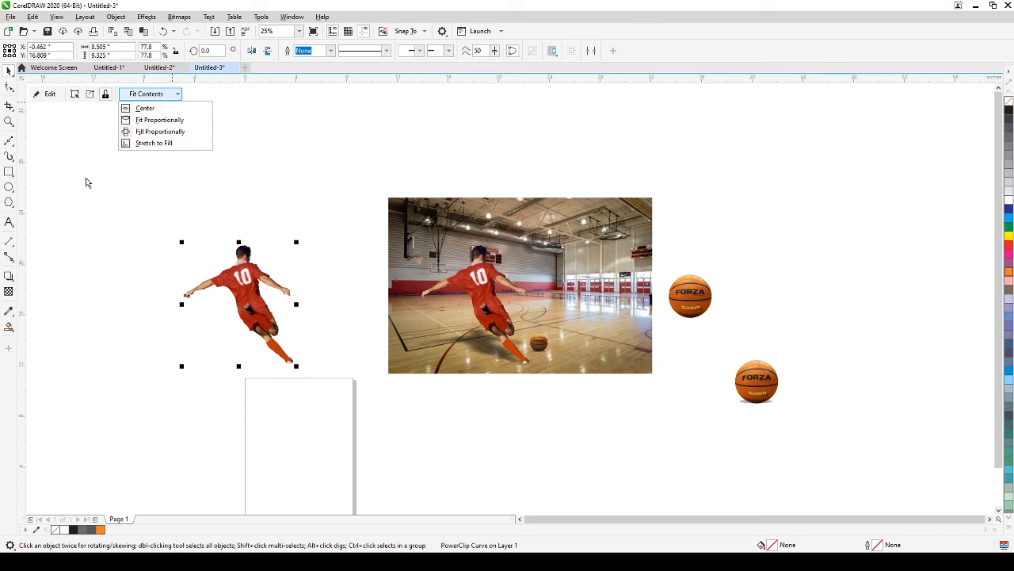
left_click(57, 95)
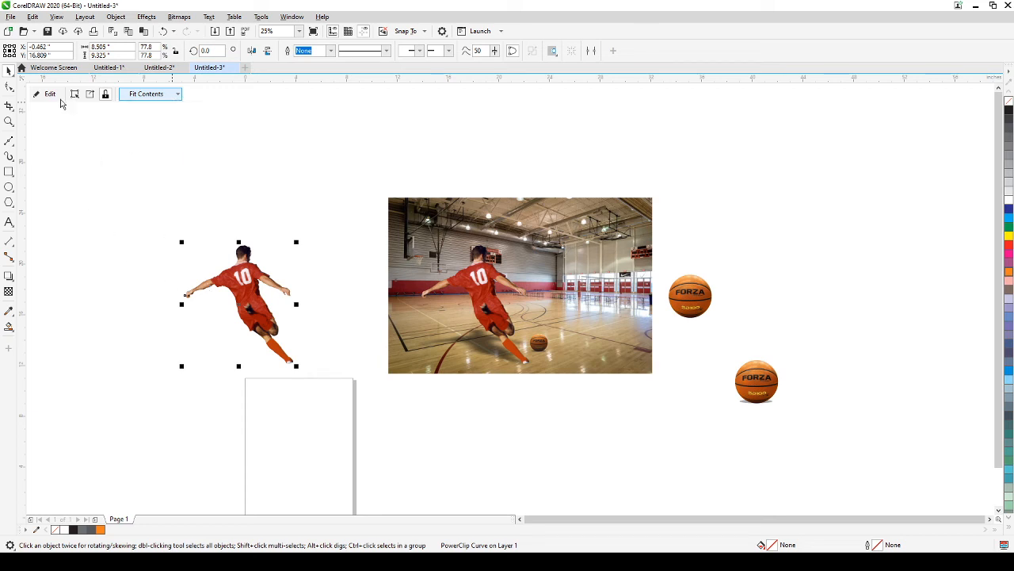
Step: Take the full soccer photo from the copy's PowerClip and delete the player copy
left_click(56, 95)
left_click(304, 266)
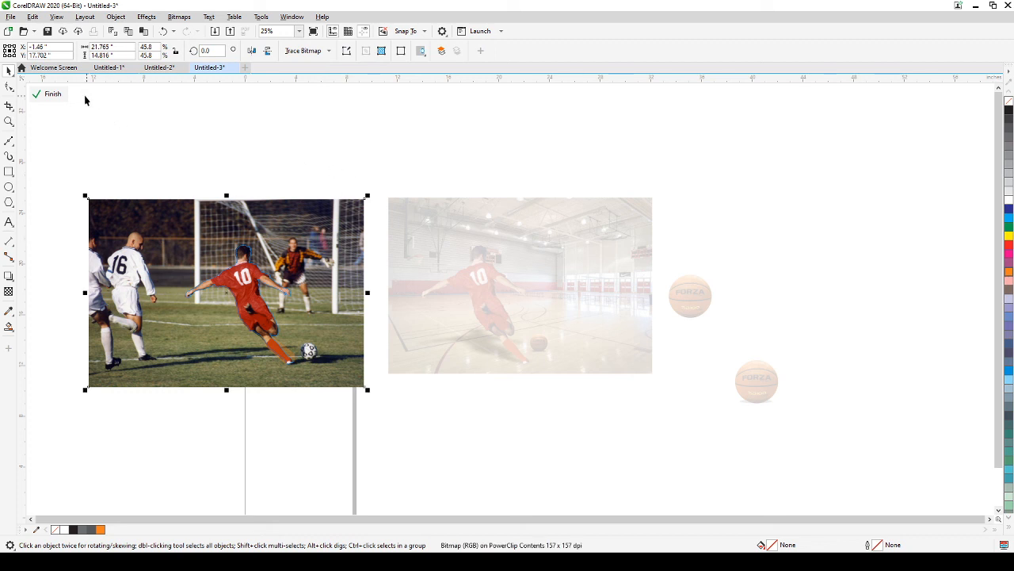
left_click(58, 96)
left_click(184, 155)
left_click(249, 279)
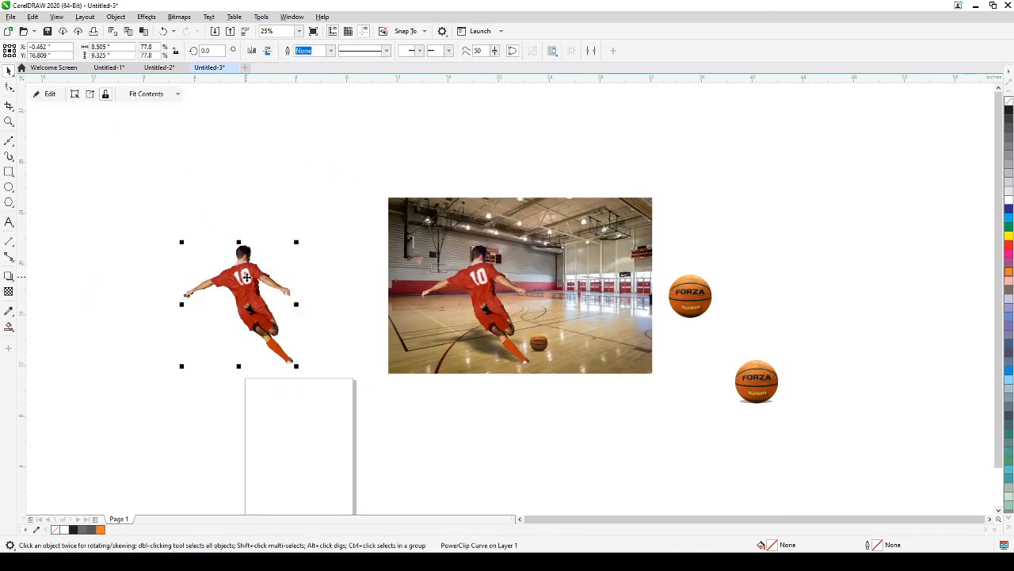
key("Delete")
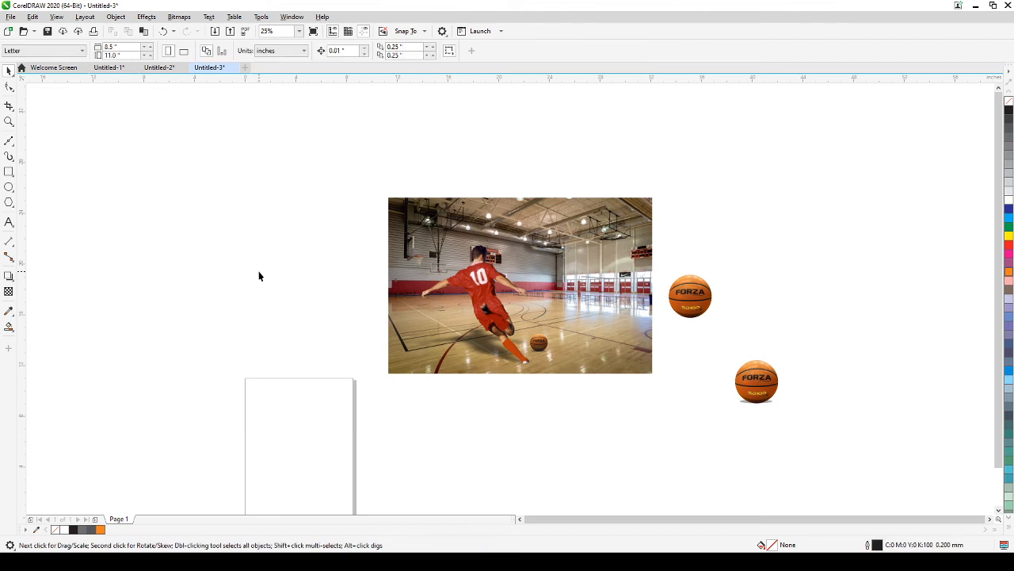
Step: Paste the full soccer photo and position it beside the gym photo
key("ctrl+v")
left_click(426, 166)
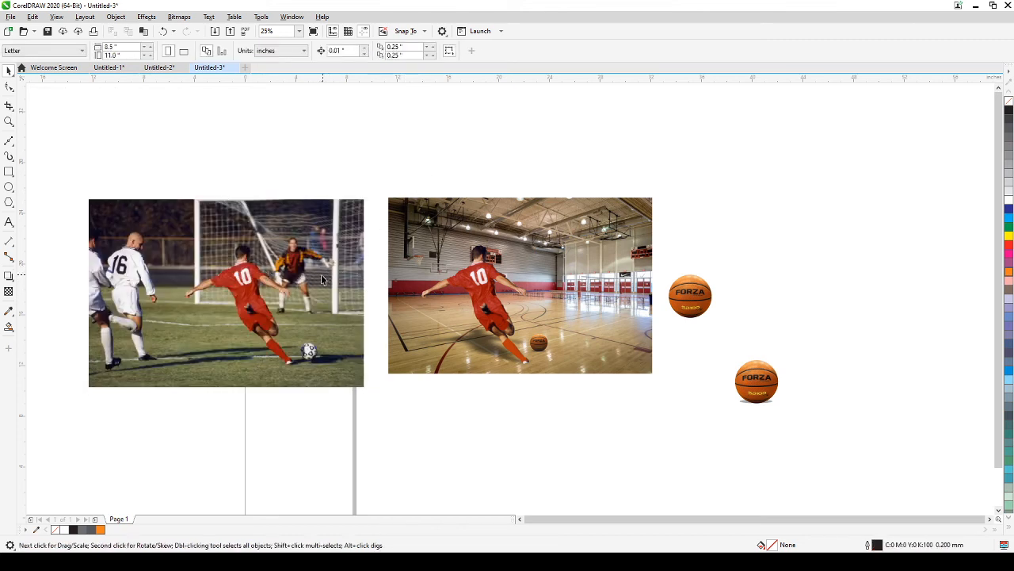
left_click_drag(316, 282, 338, 267)
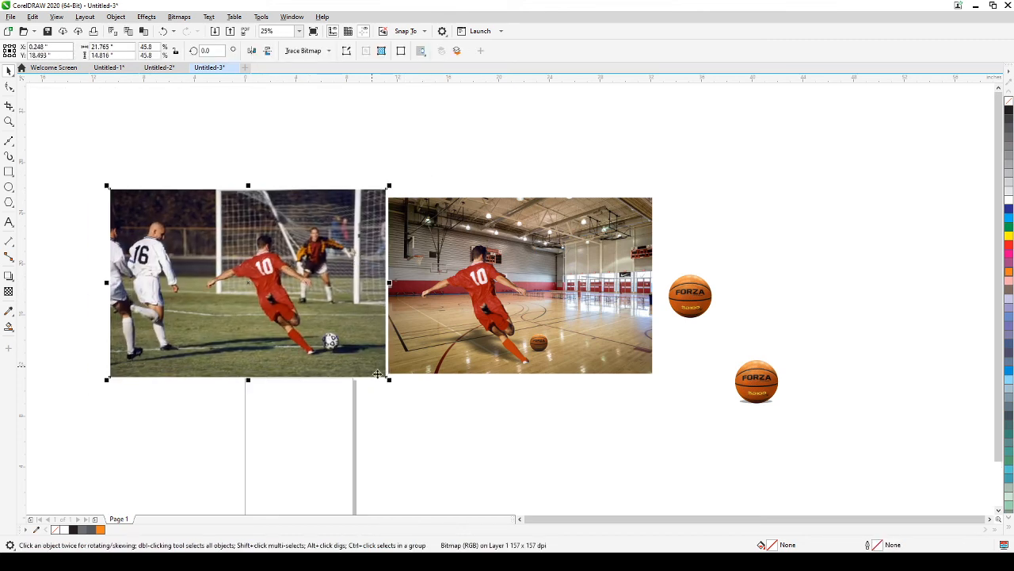
left_click(446, 454)
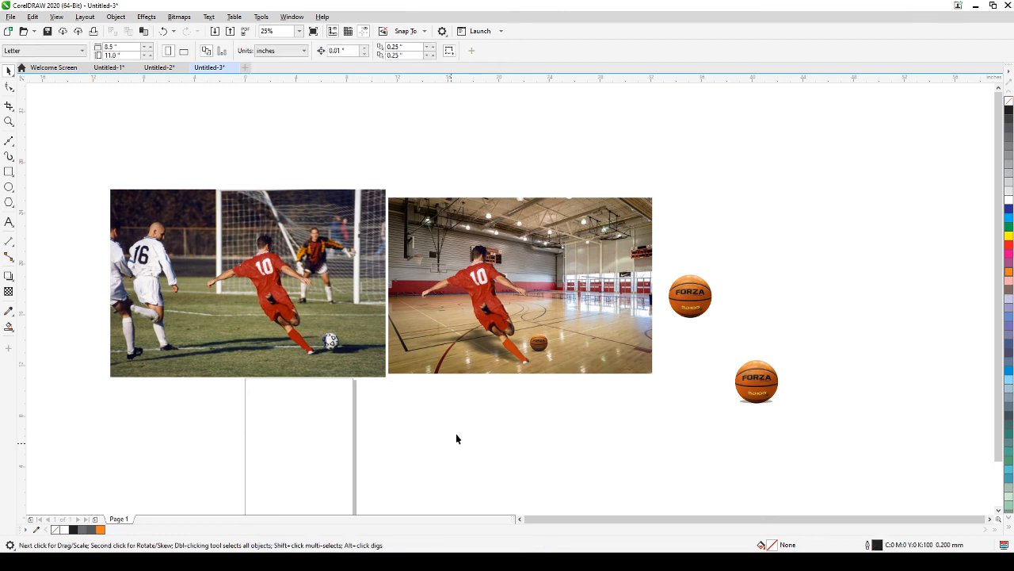
left_click(490, 350)
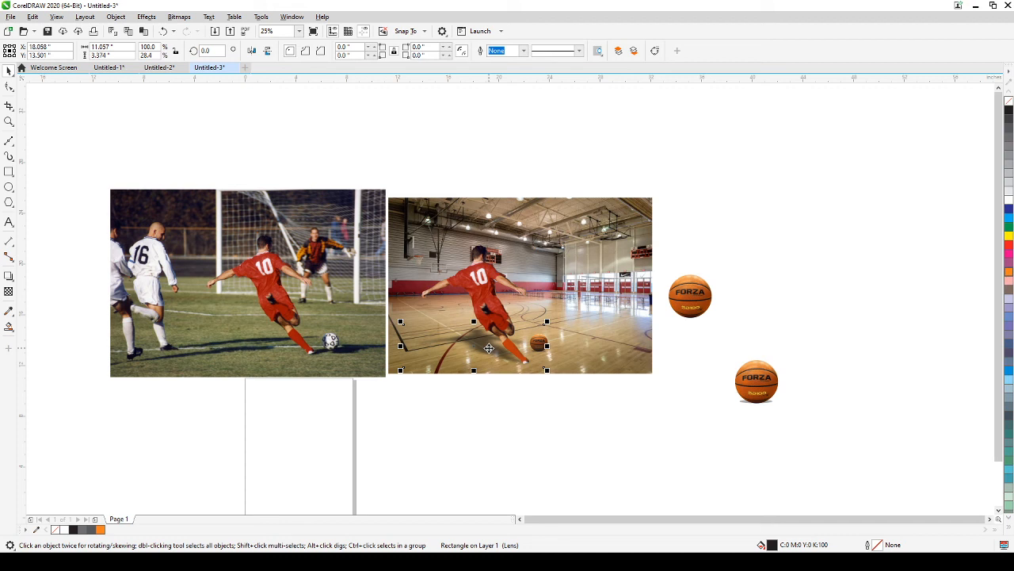
Step: Skew the floor shadow rightward so it stretches behind the small basketball
left_click(487, 347)
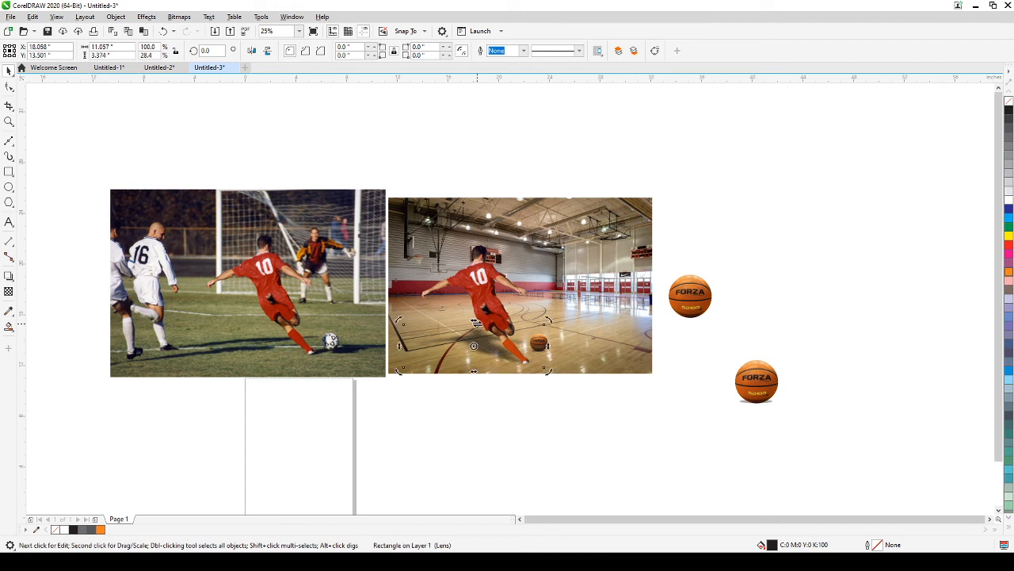
left_click_drag(475, 322, 570, 346)
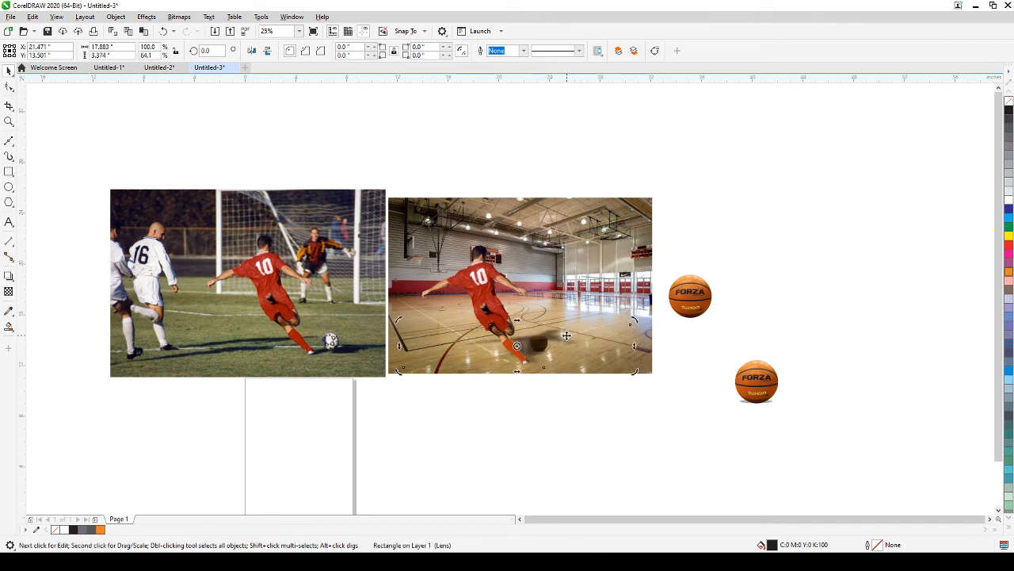
left_click_drag(518, 321, 547, 331)
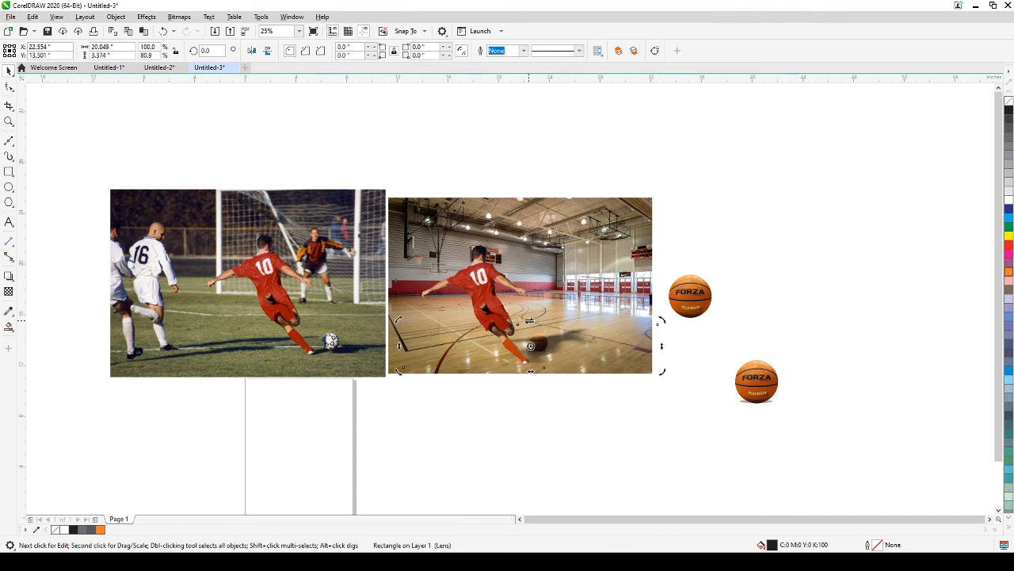
left_click_drag(531, 320, 544, 326)
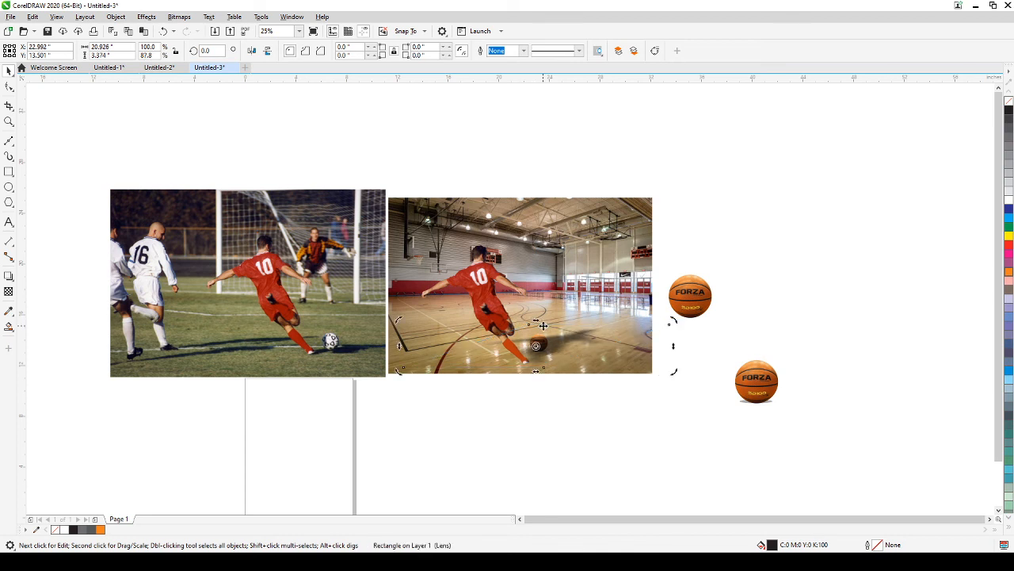
left_click(534, 382)
Step: Select the small basketball to check it, then nudge the floor shadow slightly down
left_click_drag(516, 404, 561, 304)
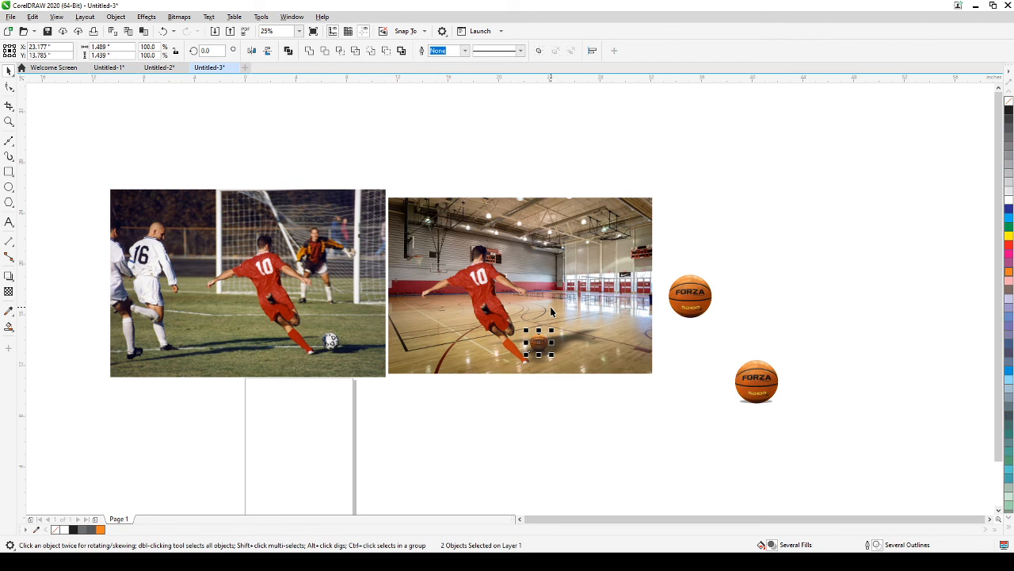
left_click(601, 416)
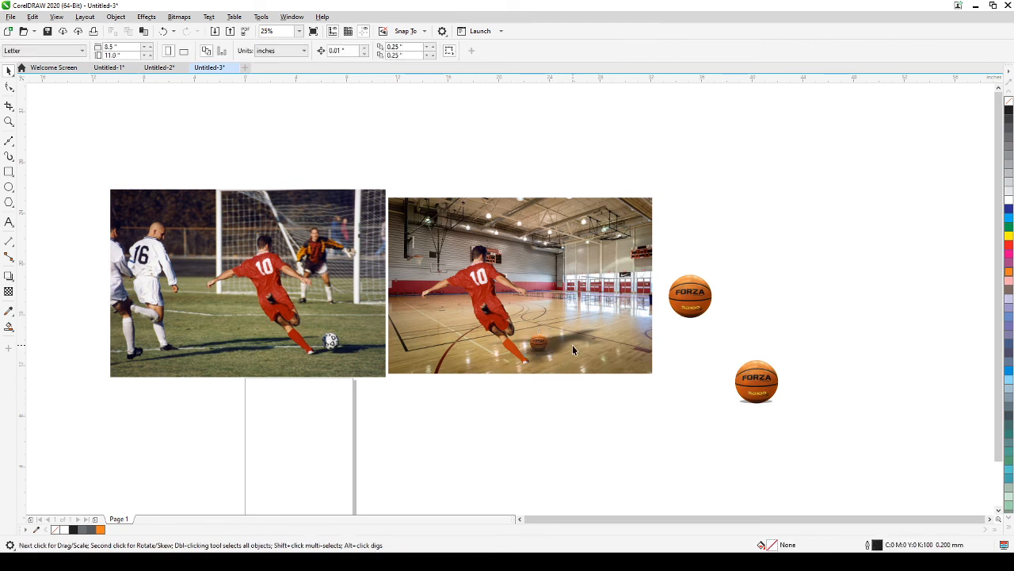
left_click_drag(571, 346, 570, 350)
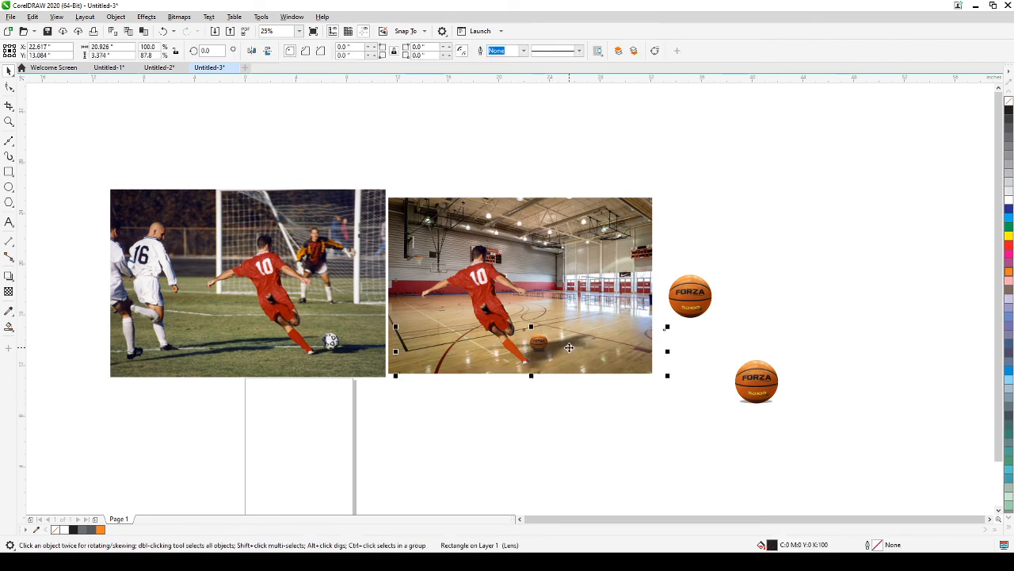
left_click(575, 474)
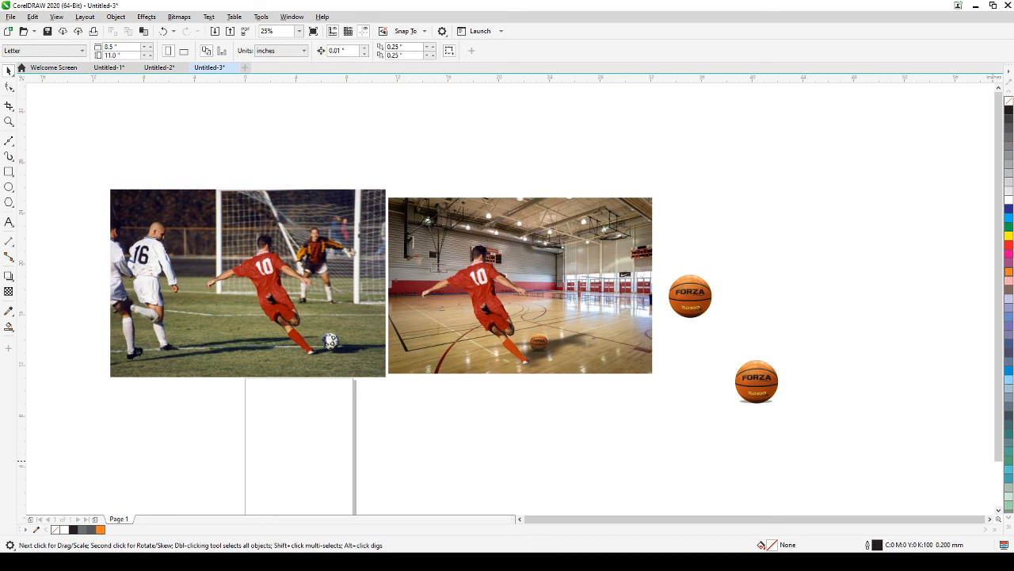
left_click(9, 121)
left_click_drag(121, 190, 661, 387)
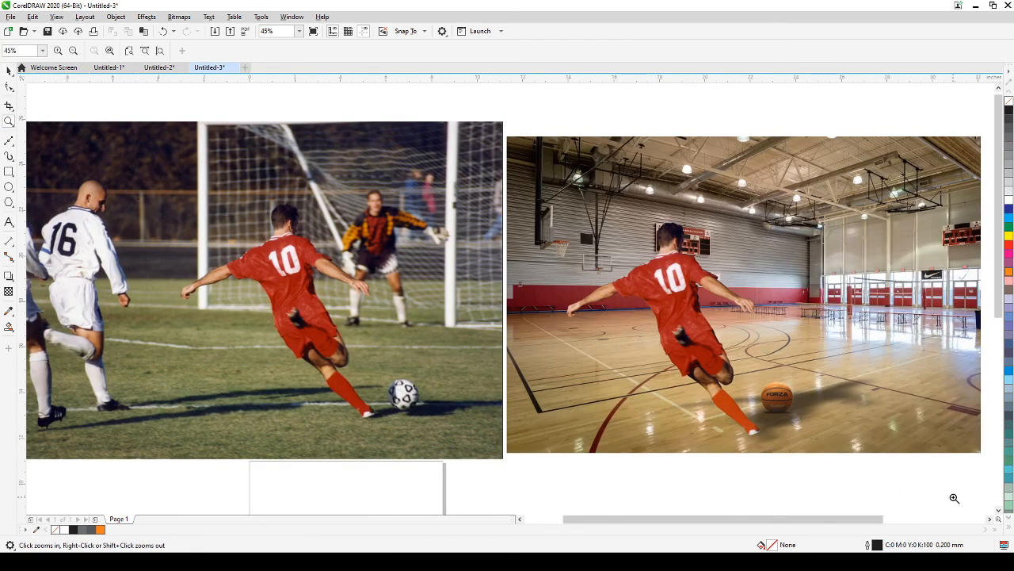